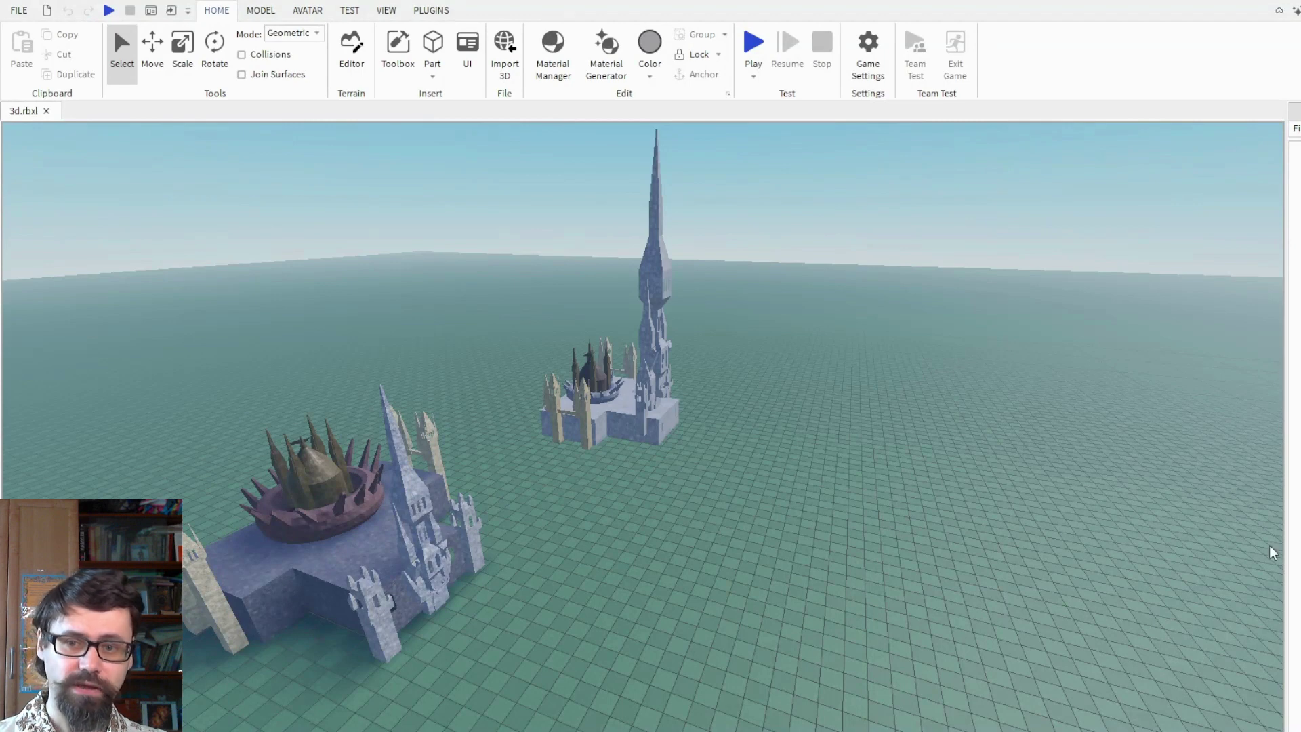
- Fly the camera forward past the left castle and the tall right castle
key(w)
key(a)
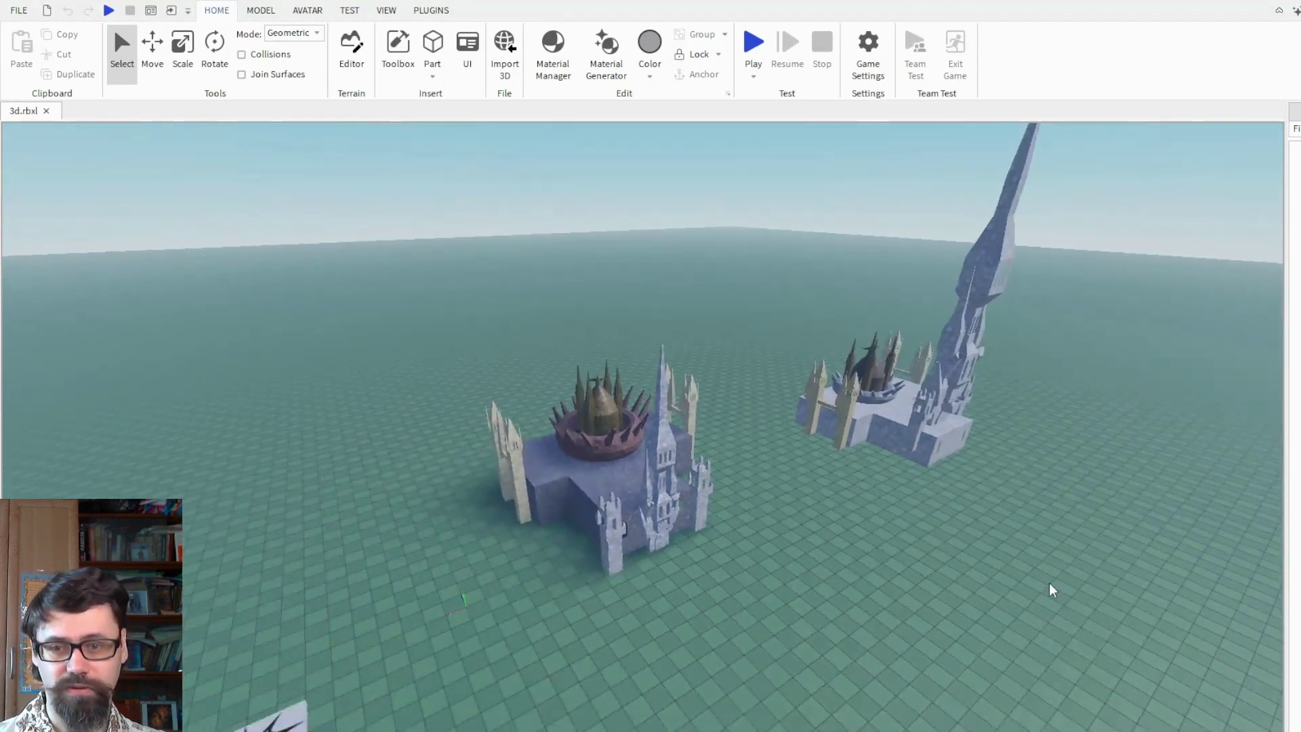
key(w)
key(d)
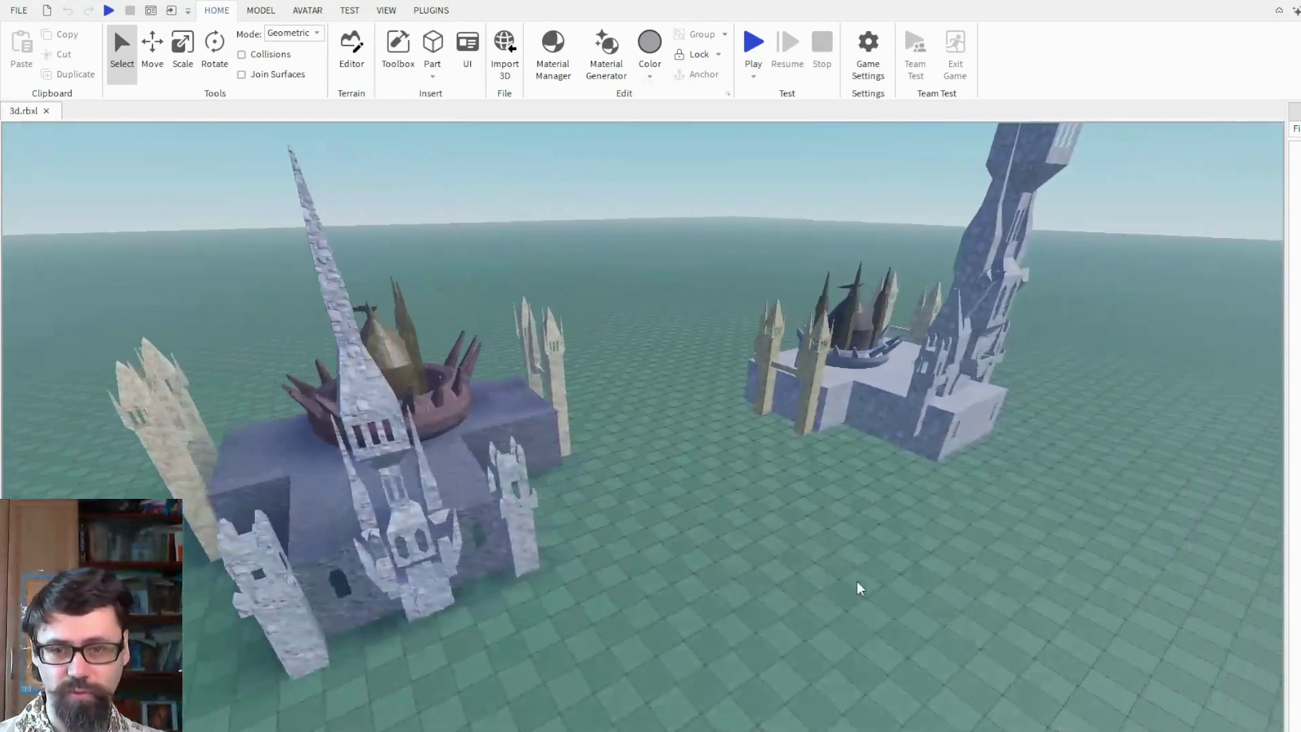
key(w)
key(d)
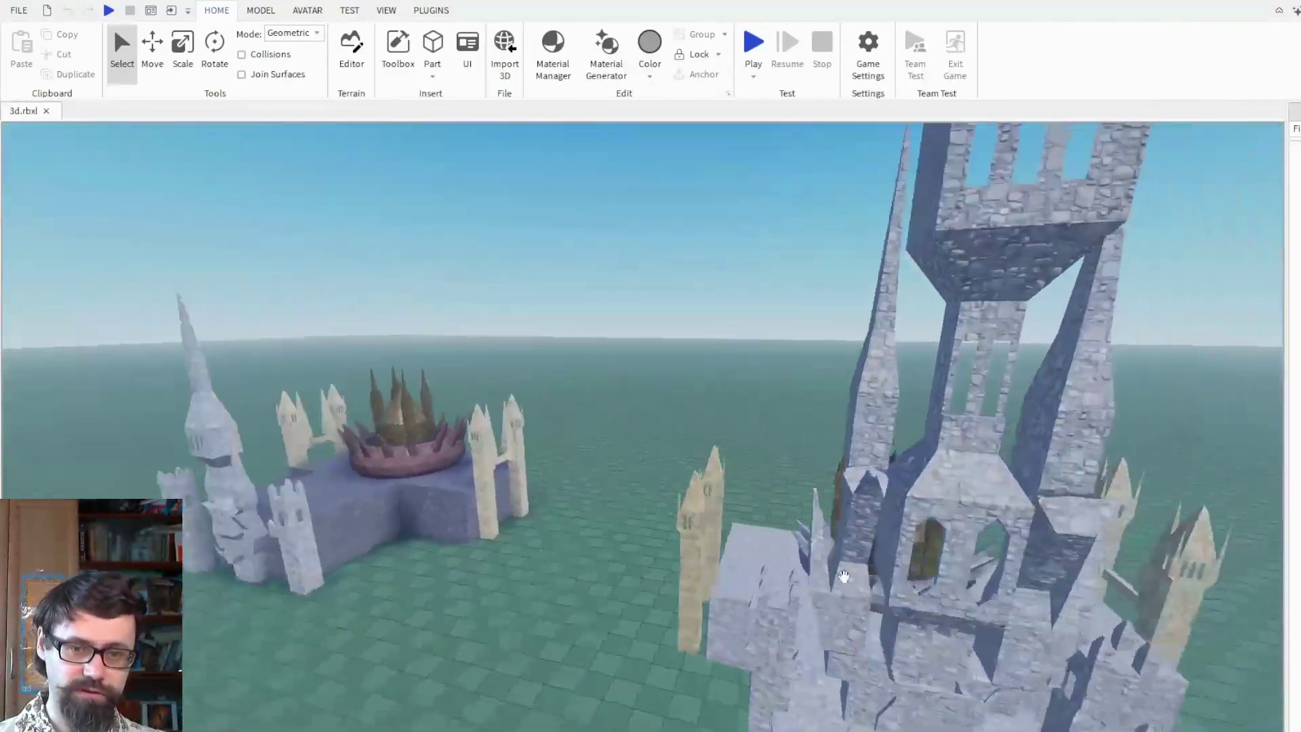
key(w)
- Orbit around the crown castle, then turn the view toward the glowing cubes
right_drag(844, 576, 848, 584)
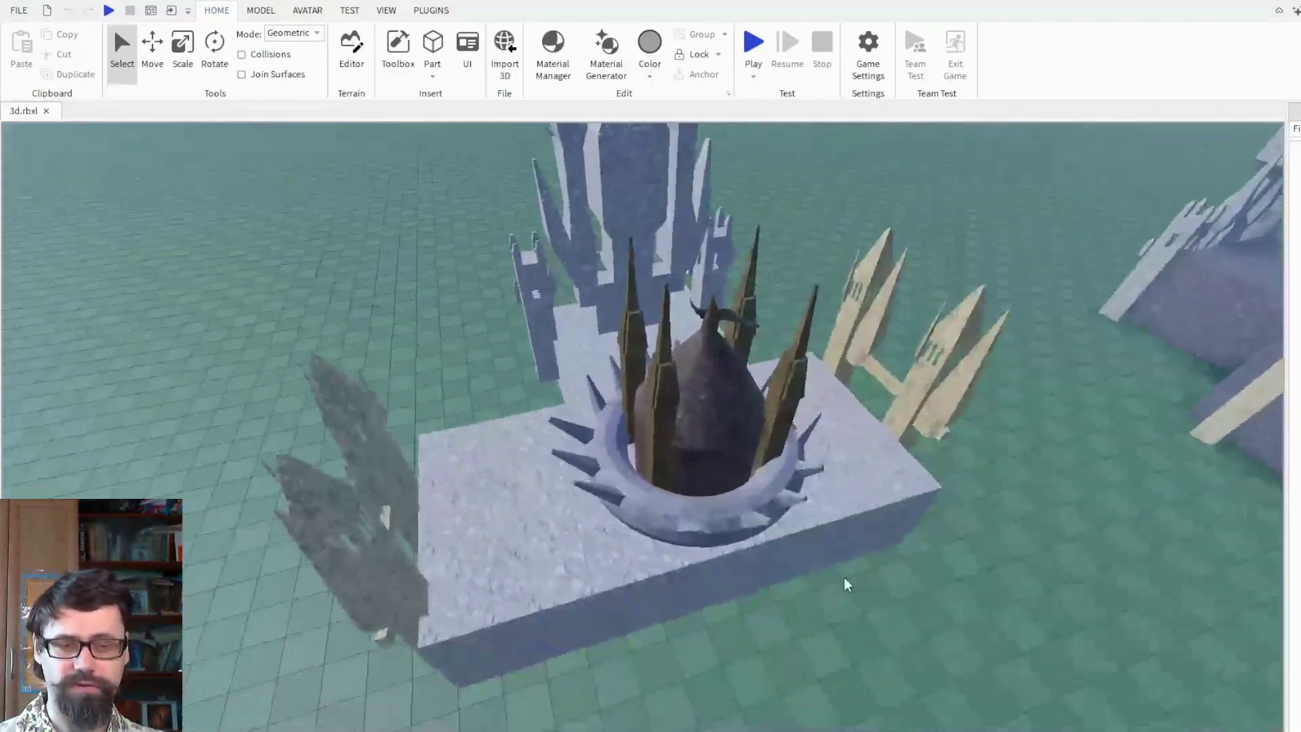
key(w)
right_drag(698, 610, 720, 548)
key(s)
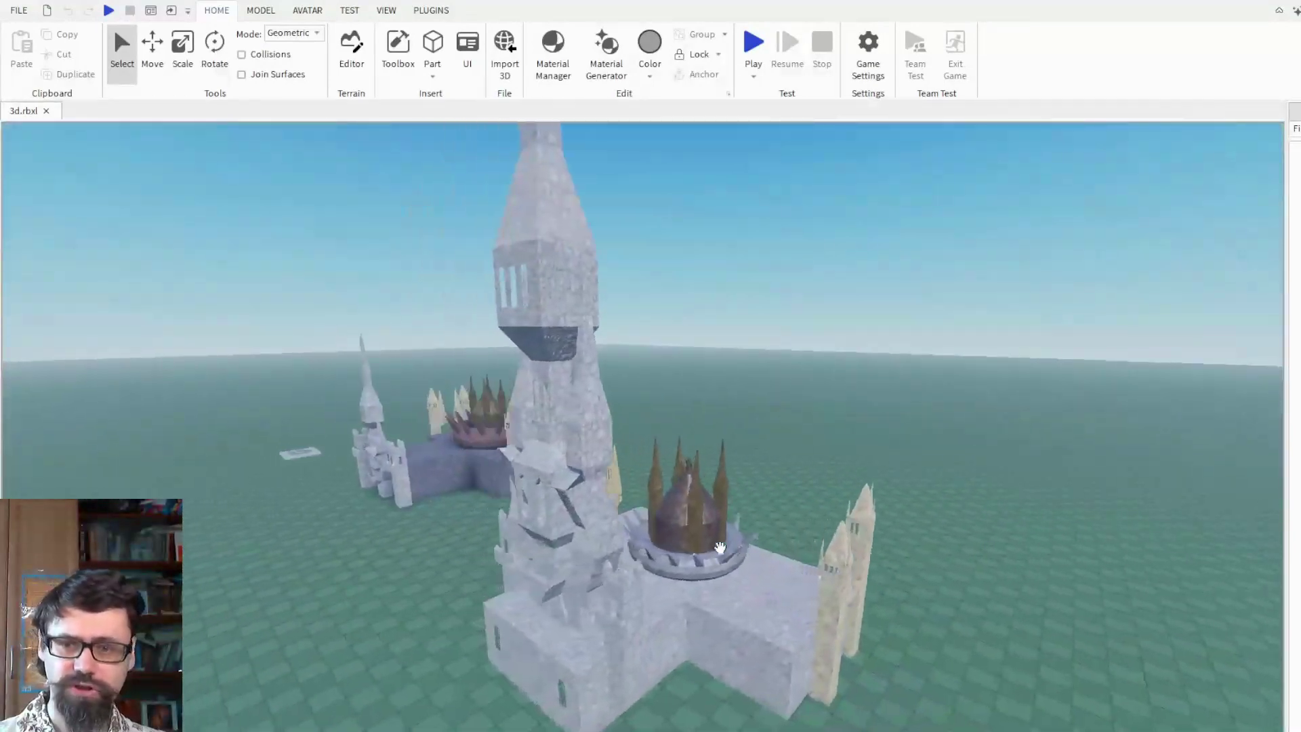
key(a)
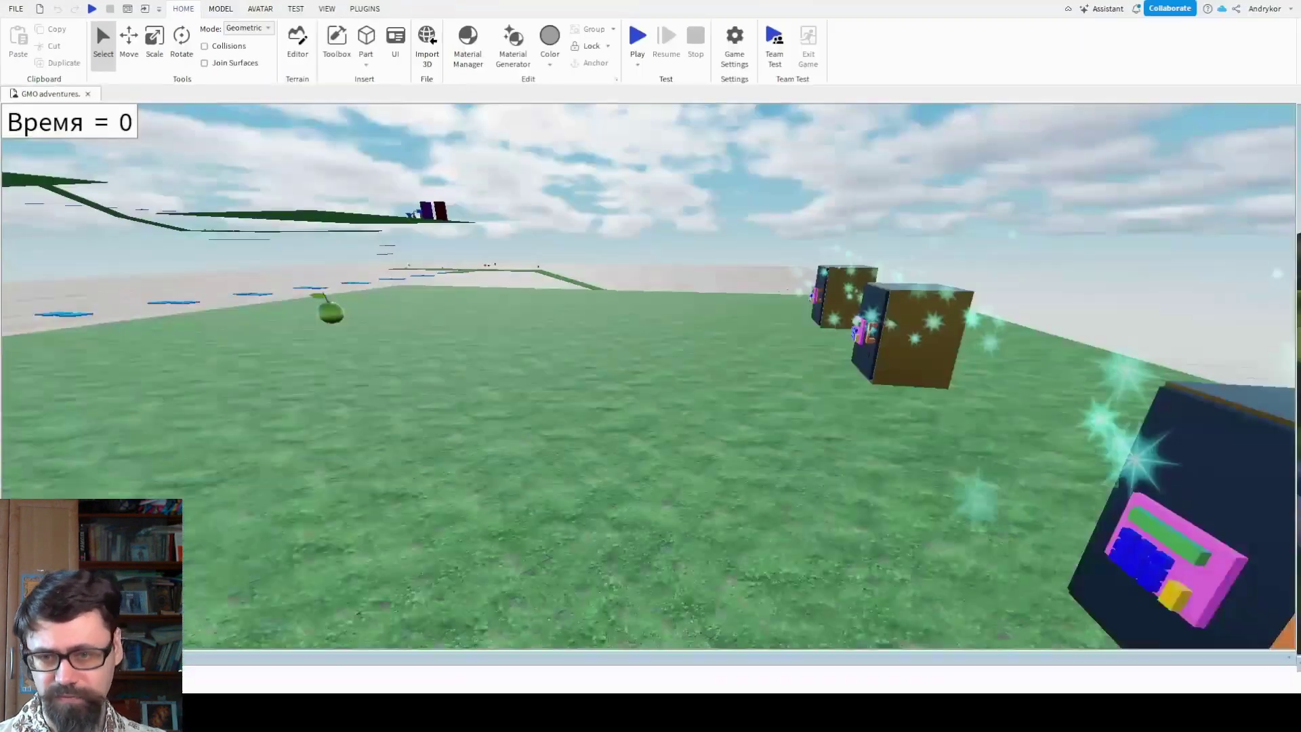
right_drag(616, 436, 625, 441)
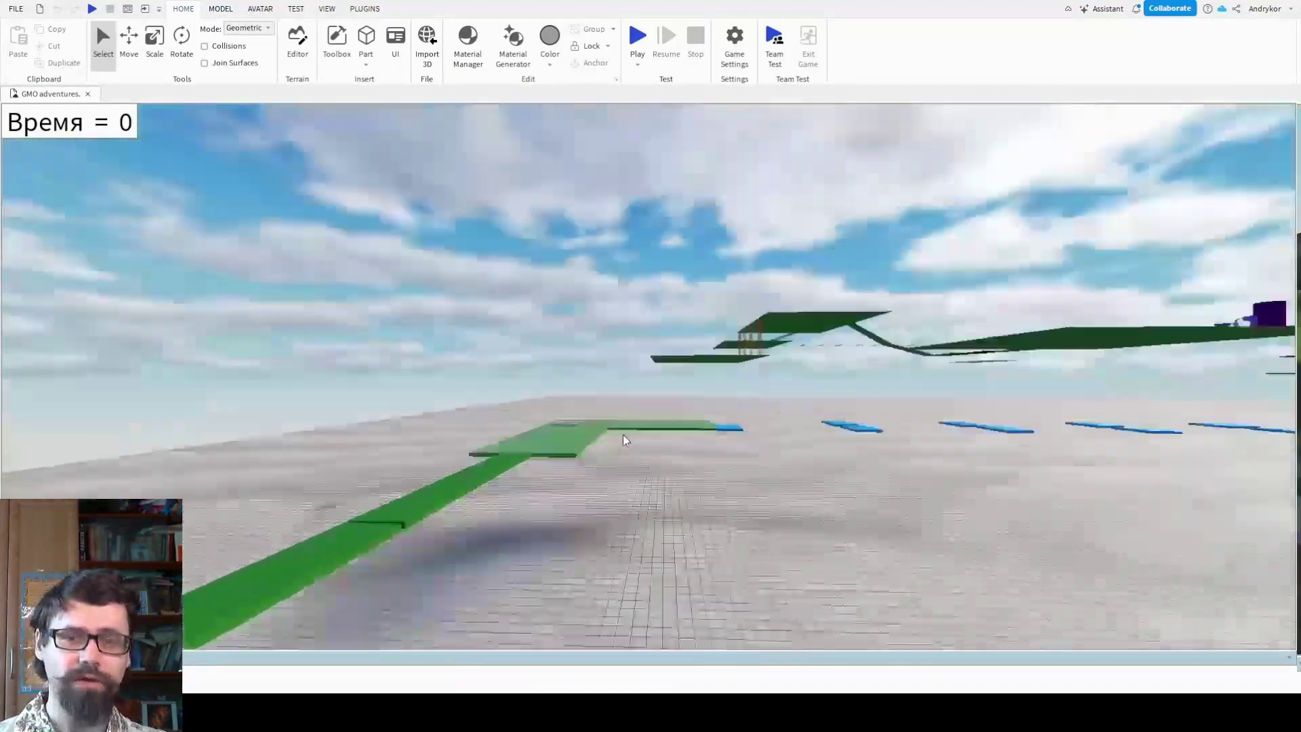
key(w)
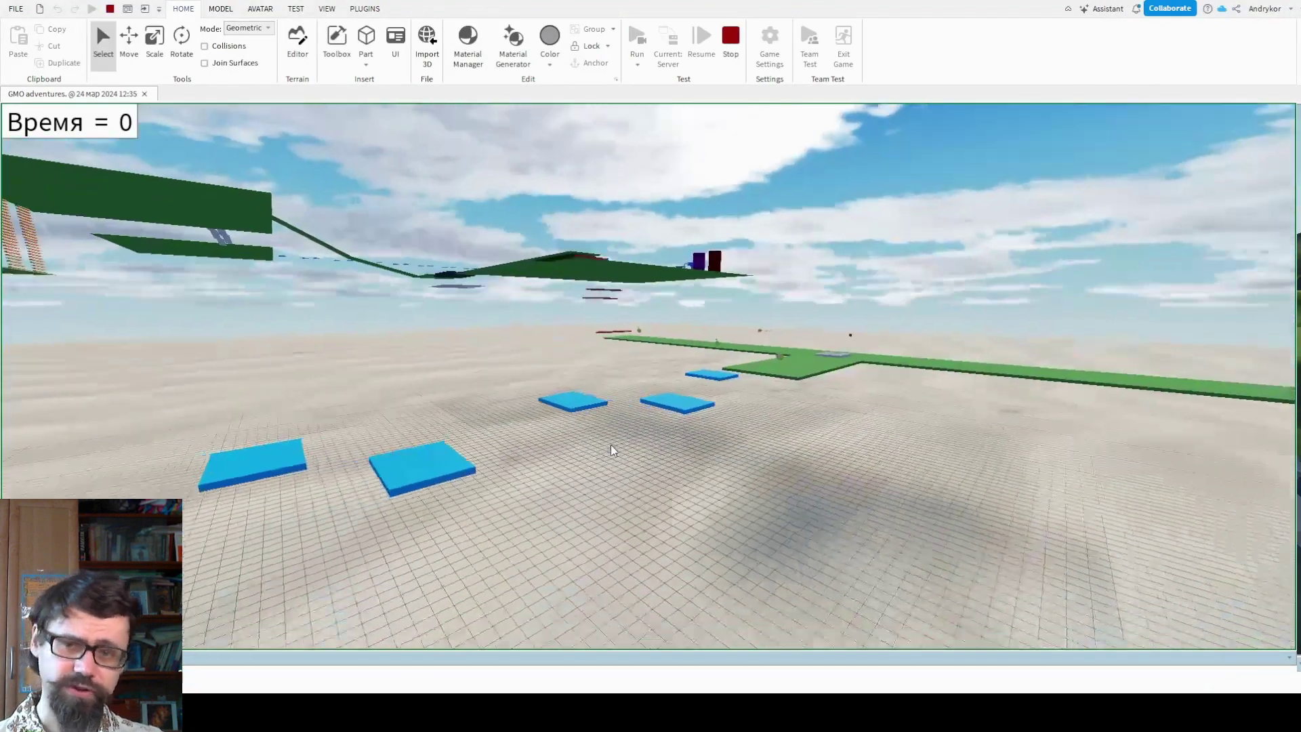
- Sweep the view over the blue pads and green path, then stop the preview and start Play
right_drag(611, 446, 611, 445)
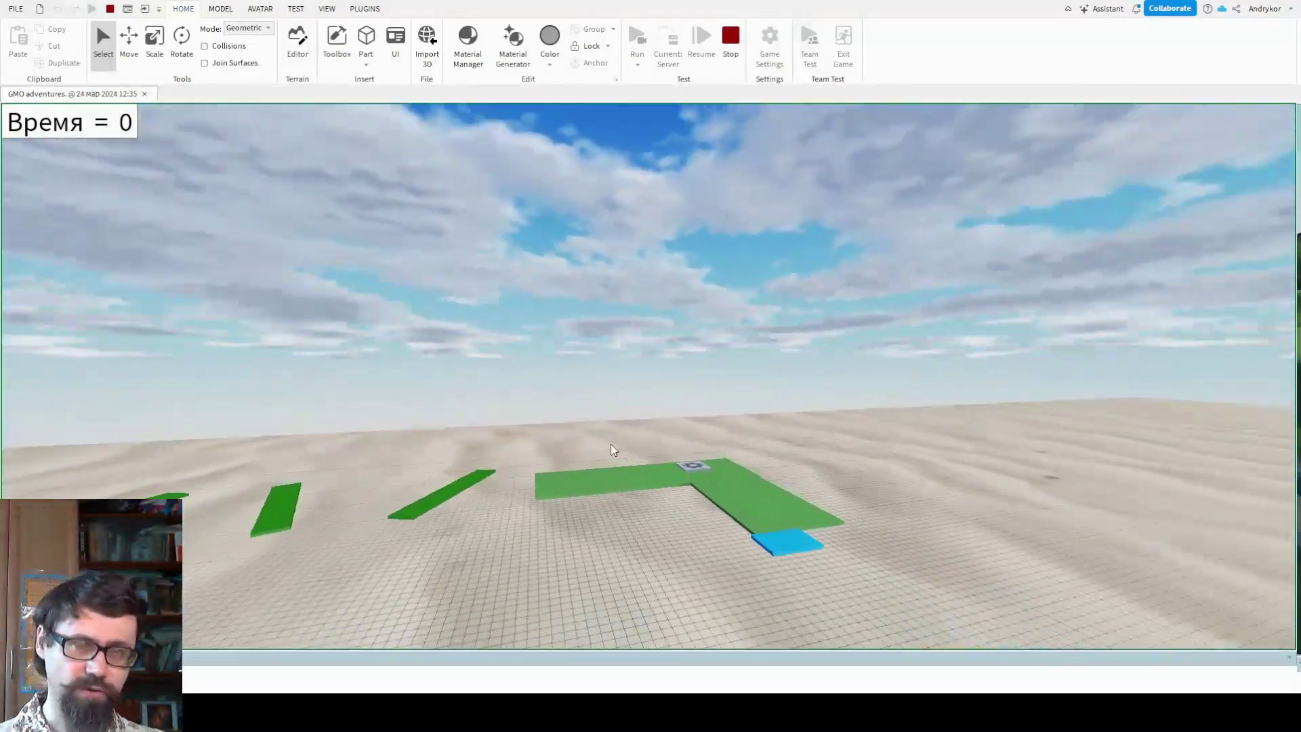
key(w)
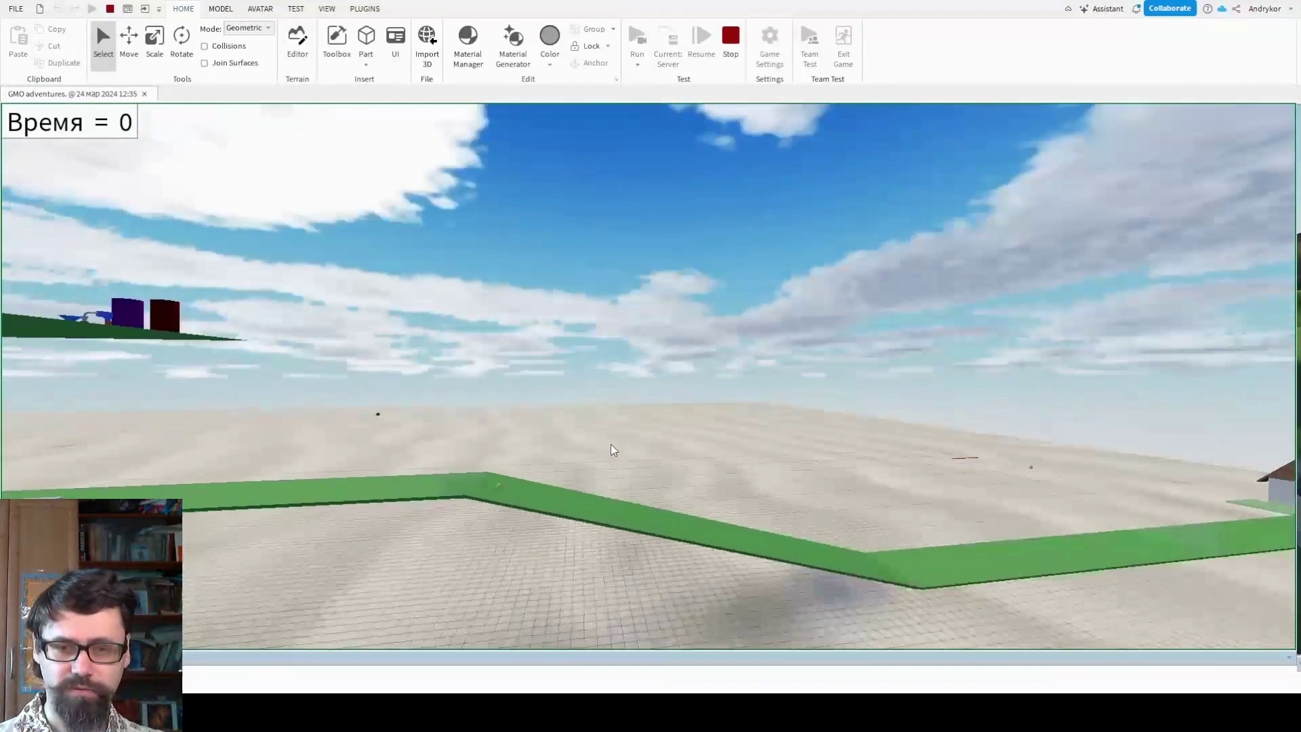
right_drag(611, 445, 889, 360)
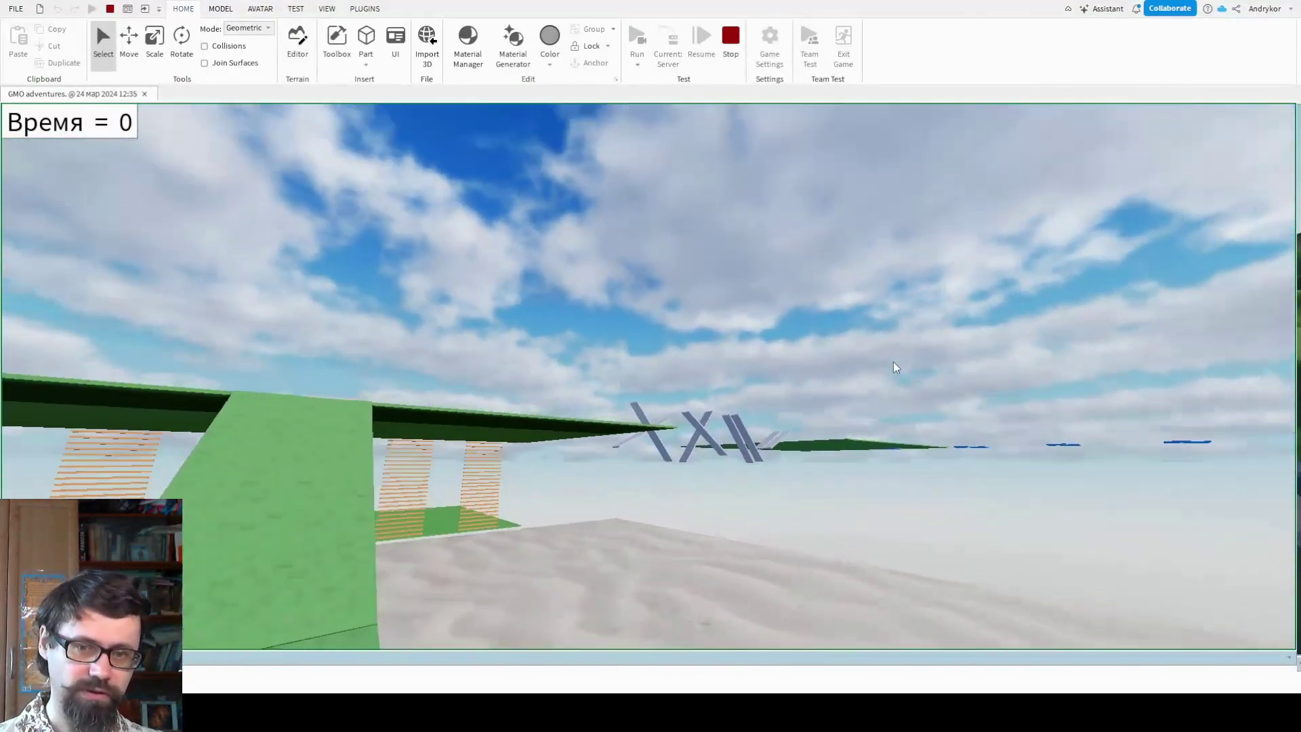
right_drag(889, 360, 902, 289)
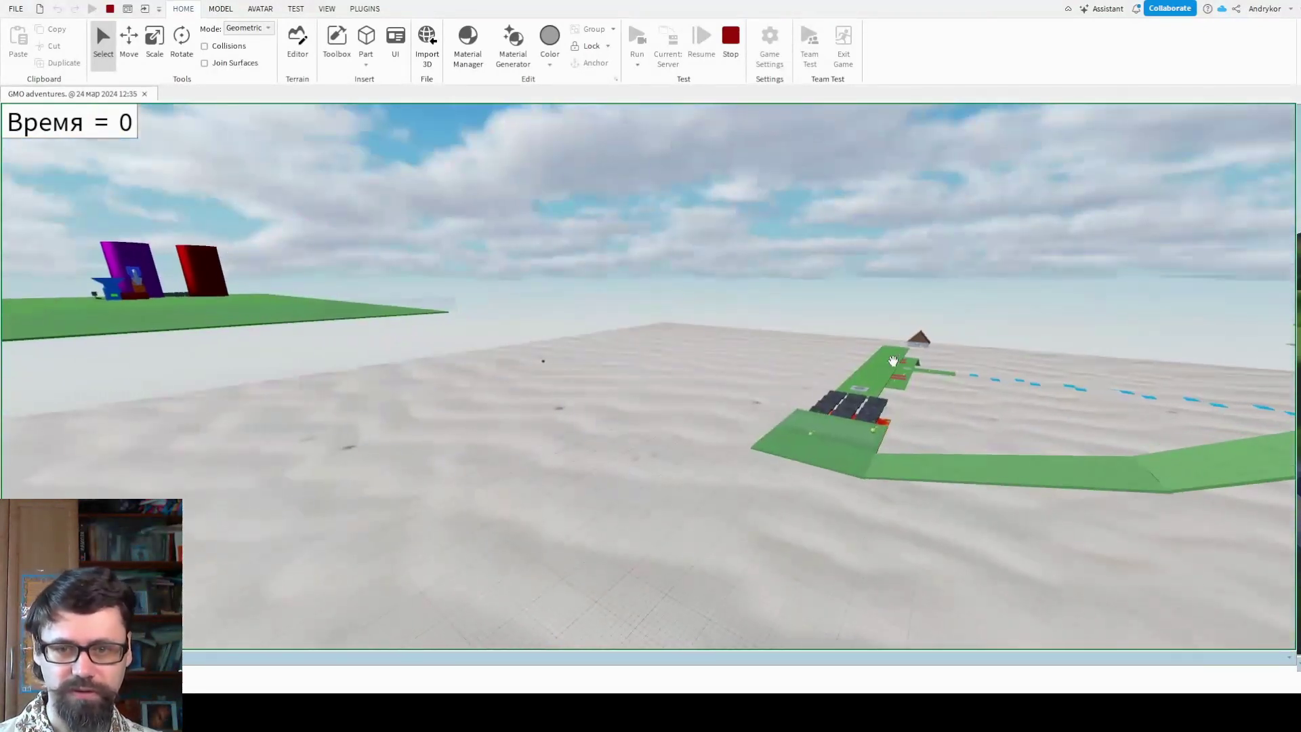
click(739, 42)
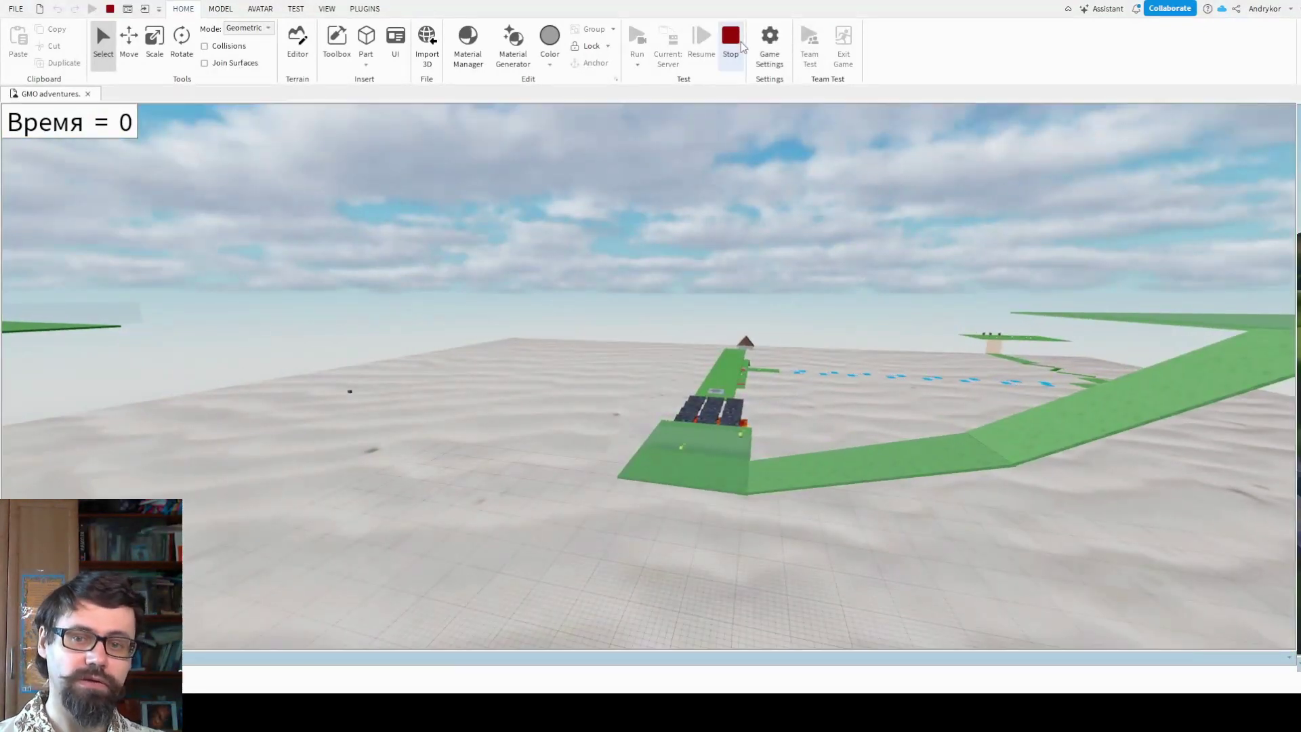
click(637, 69)
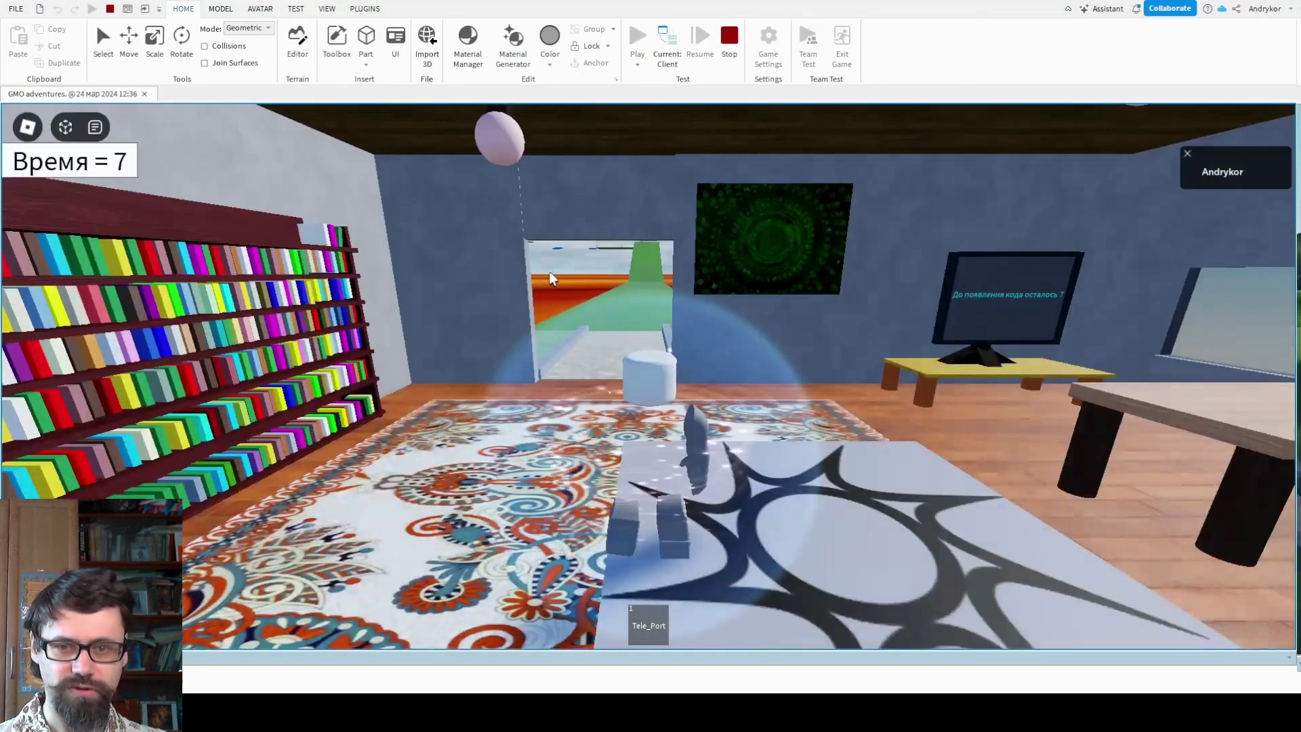
- Run the character out of the bookshelf room onto the green bridge toward the watermelons
right_drag(522, 314, 920, 376)
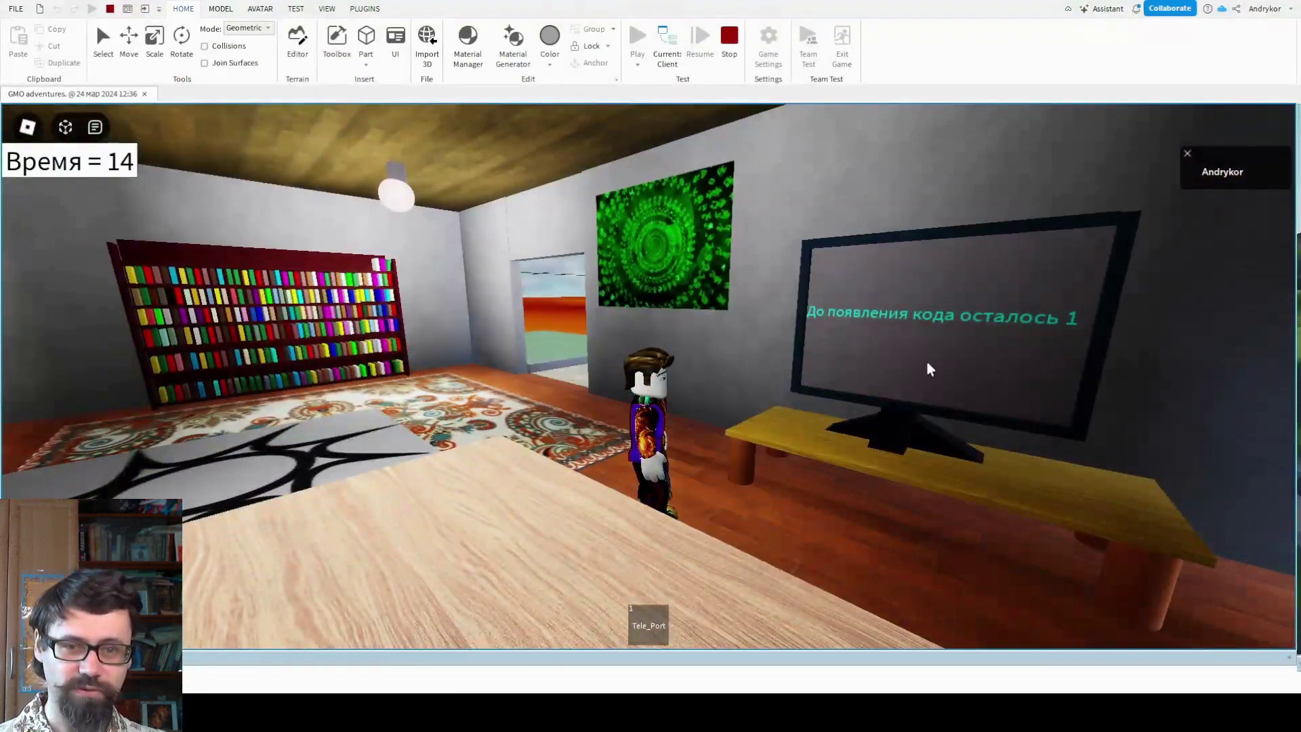
key(w)
right_drag(901, 328, 878, 402)
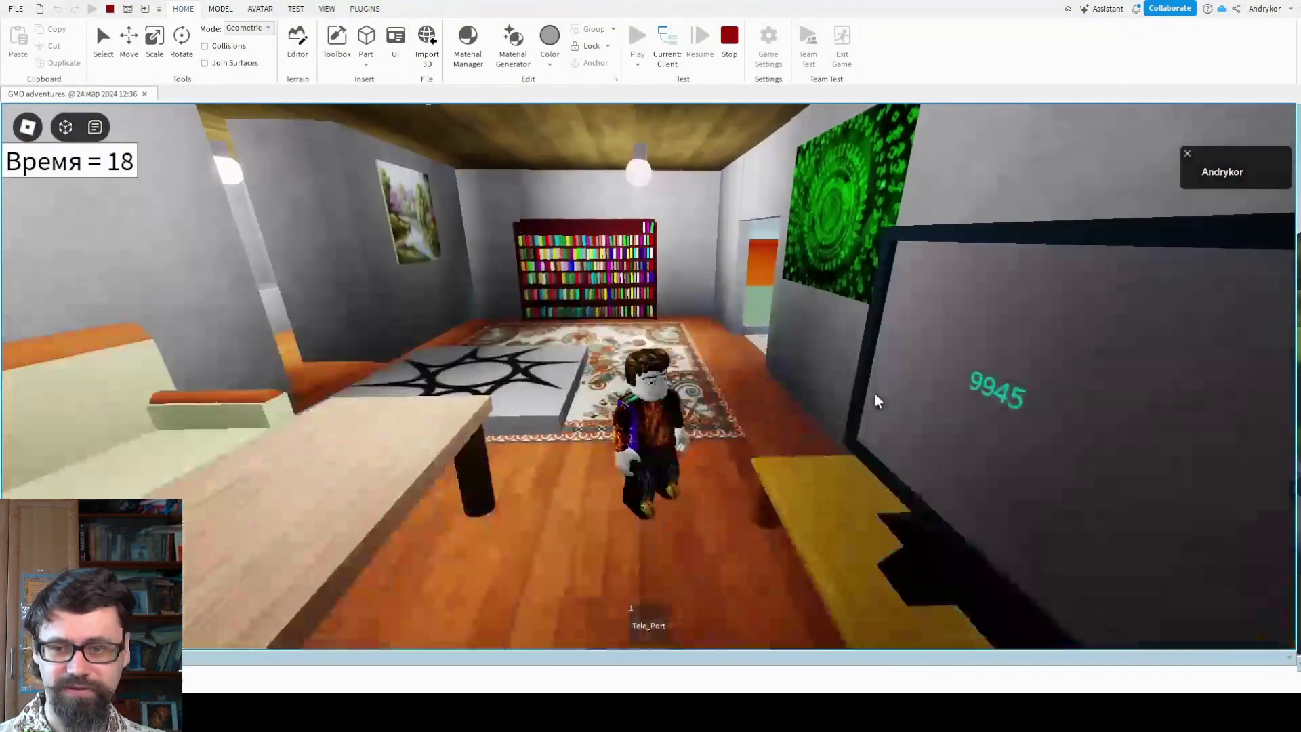
key(w)
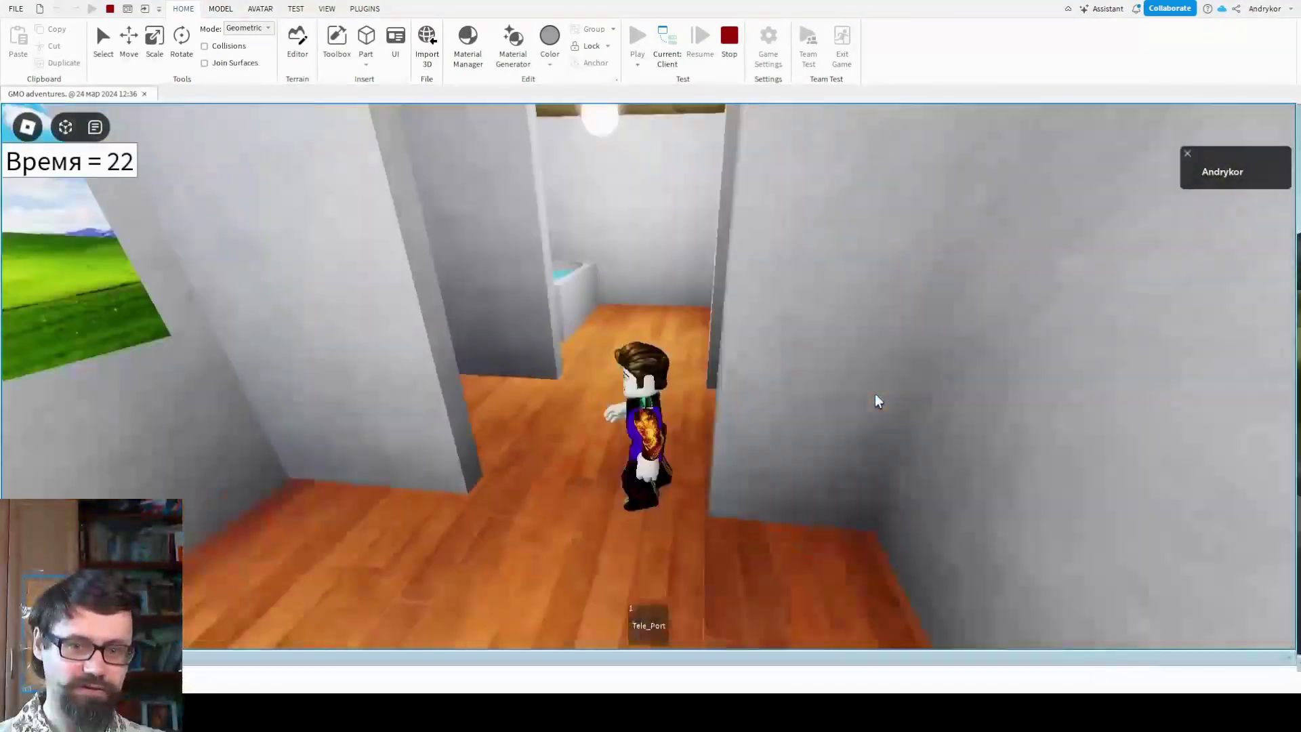
key(w)
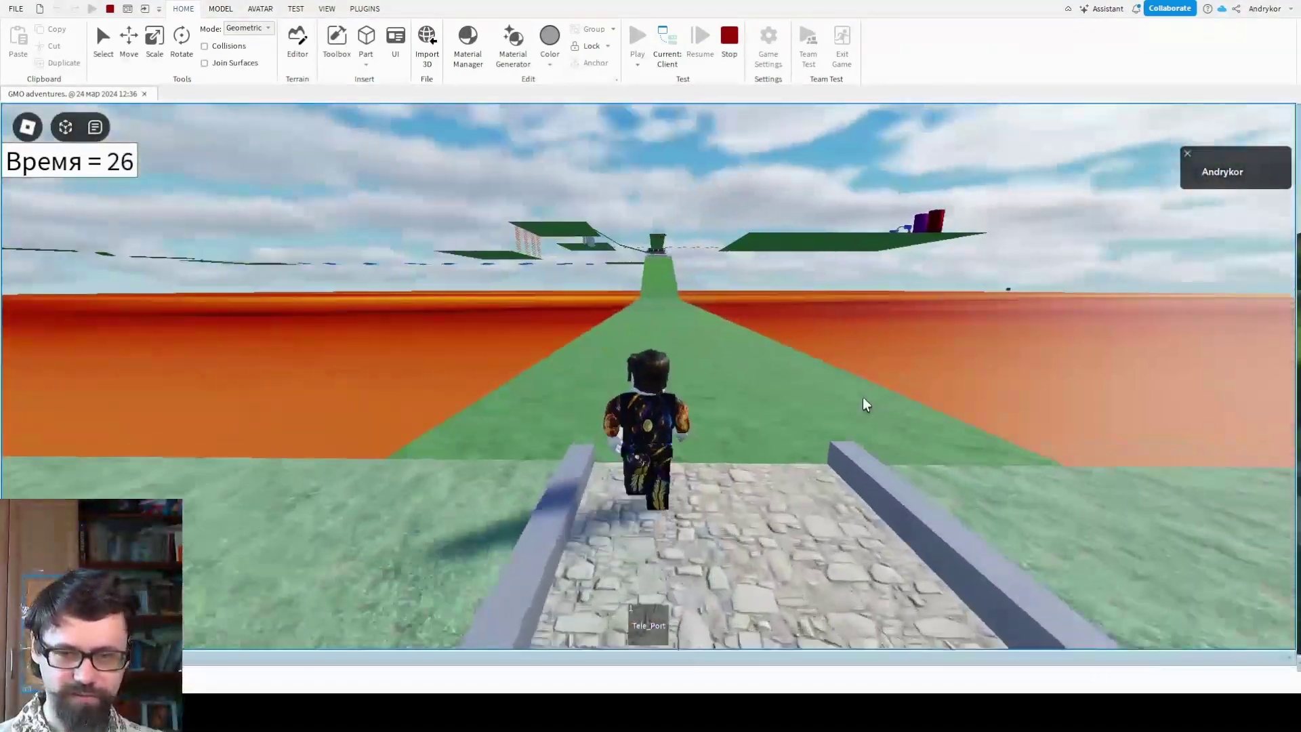
key(w)
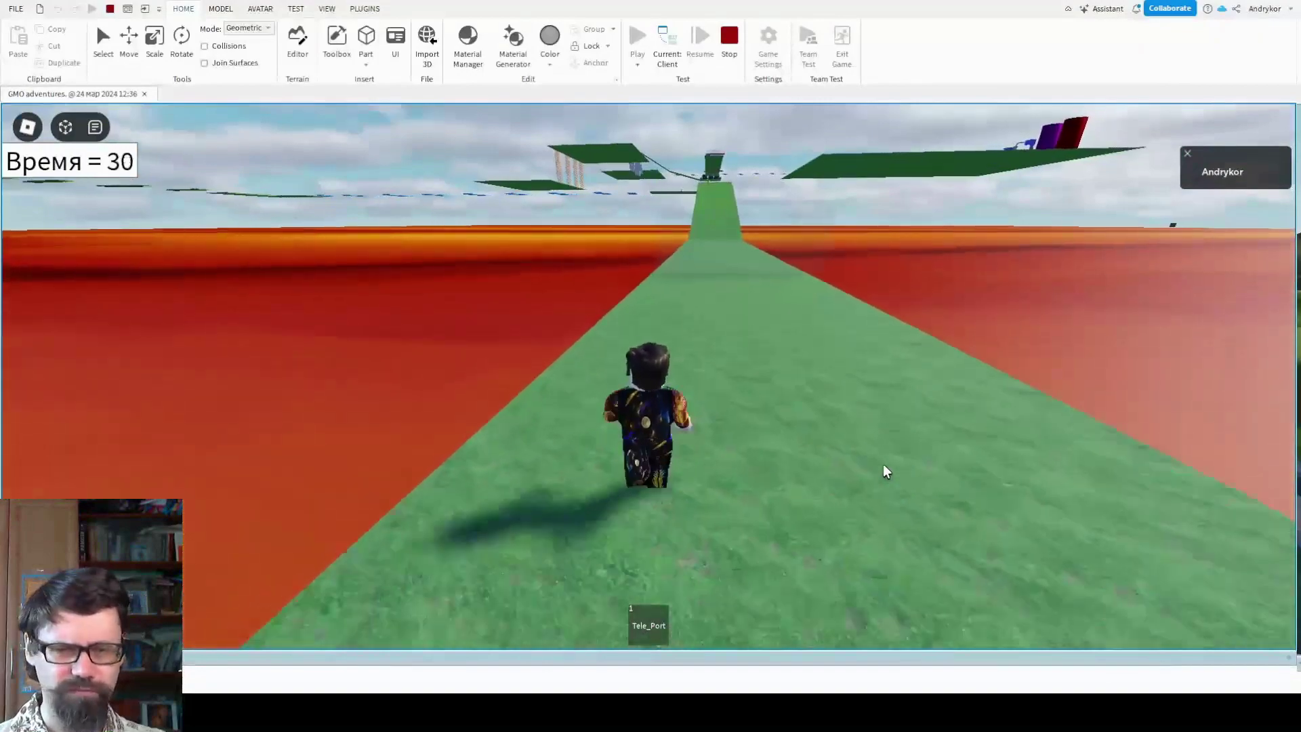
key(w)
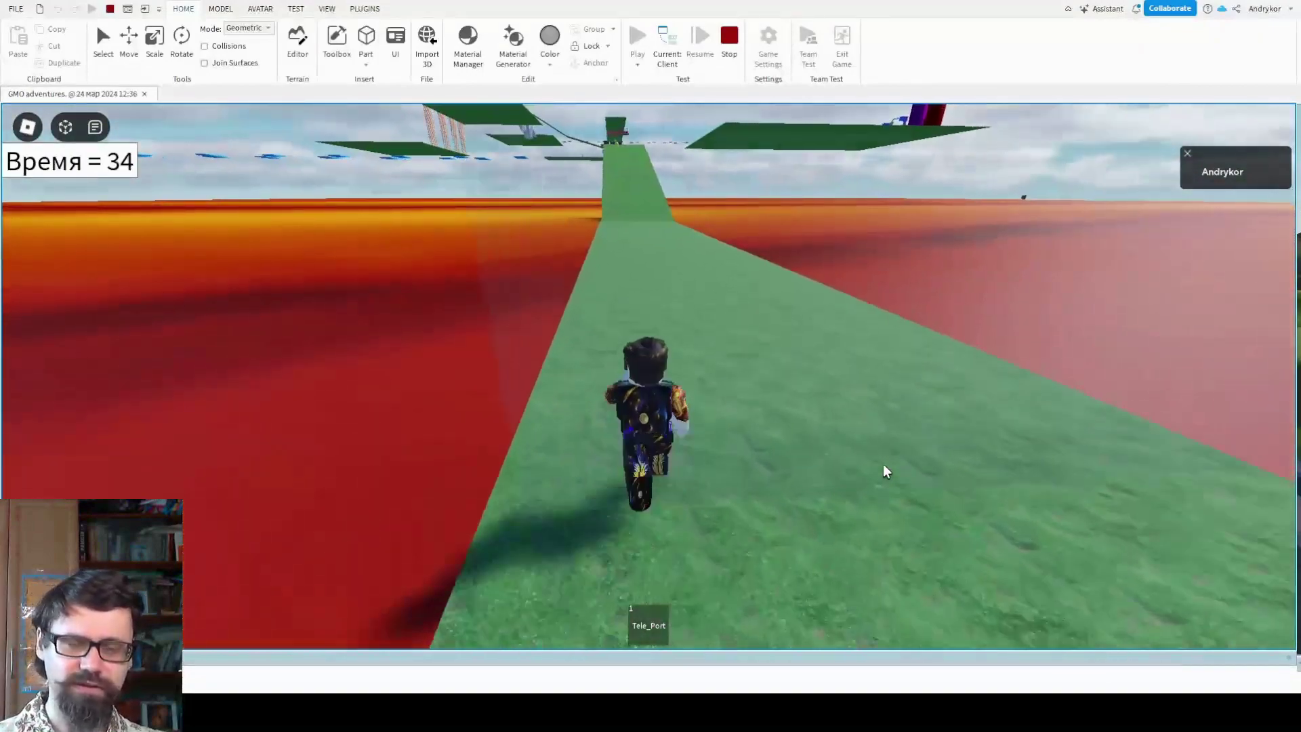
key(w)
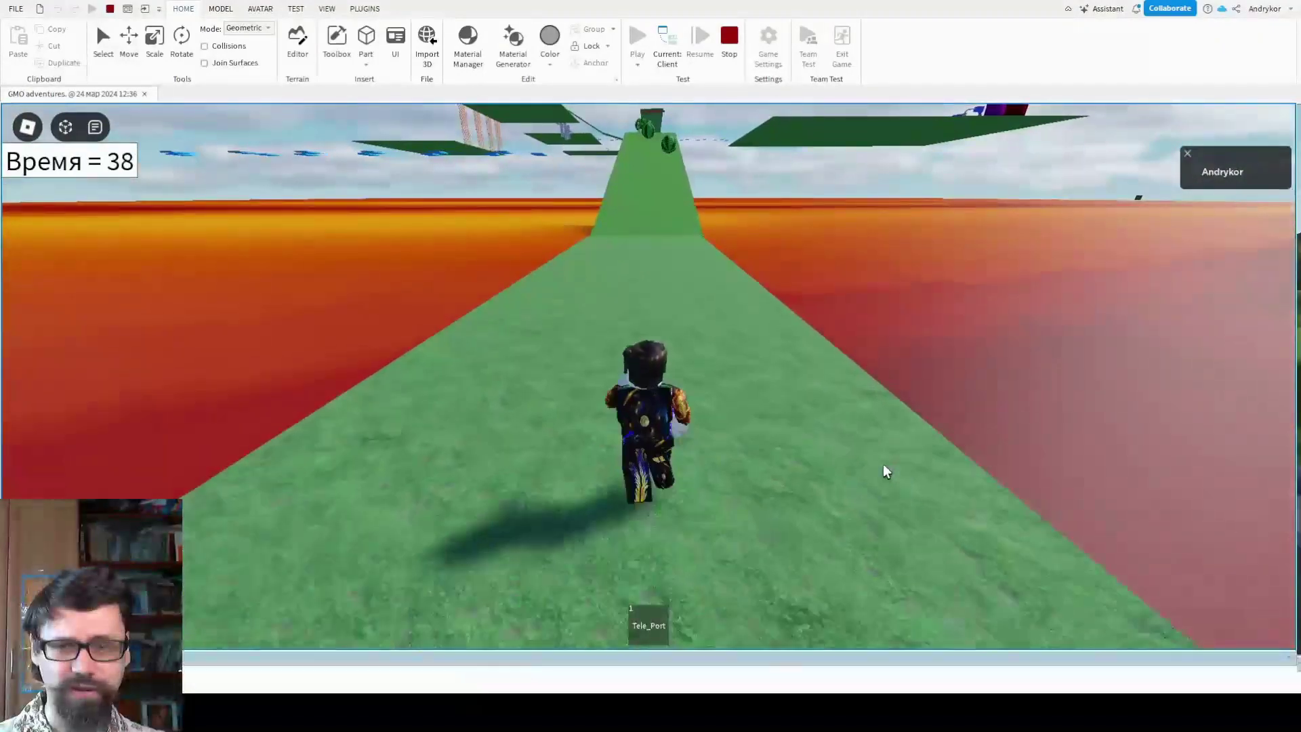
key(w)
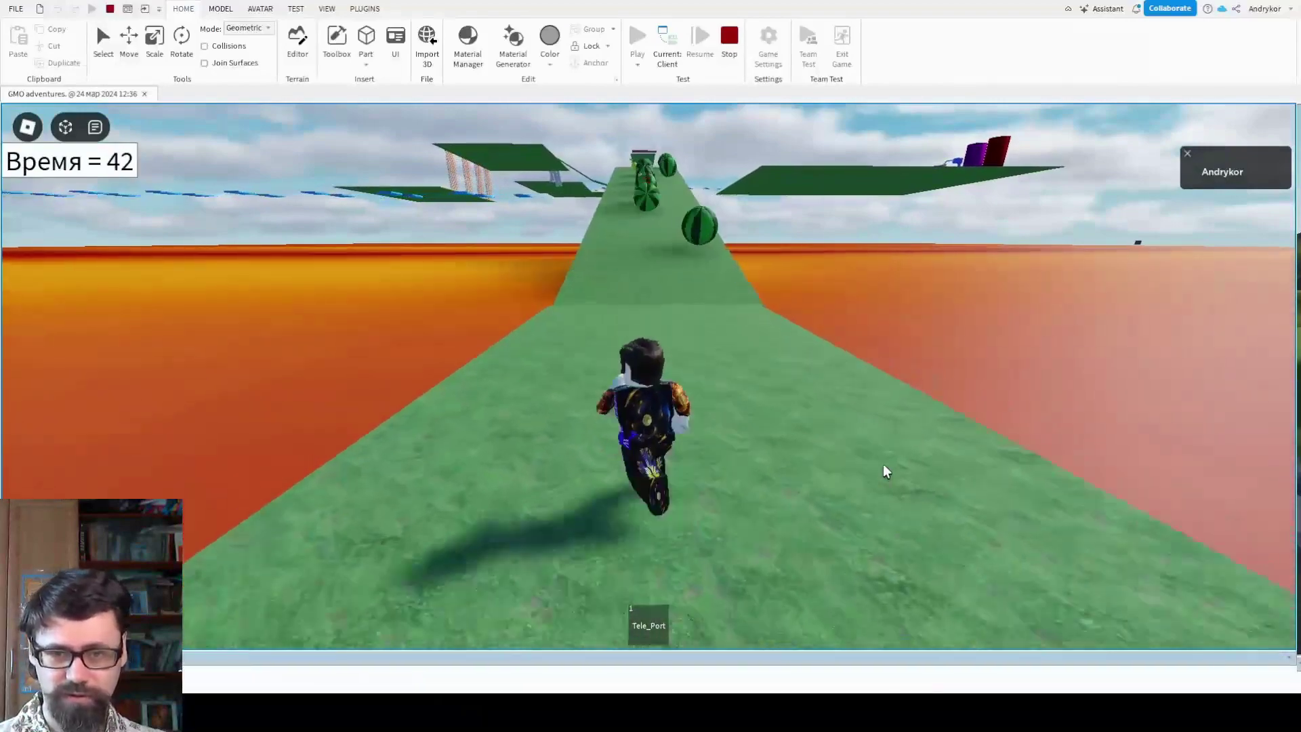
- Dodge the rolling watermelons and run on to the mushrooms and star pad
key(a)
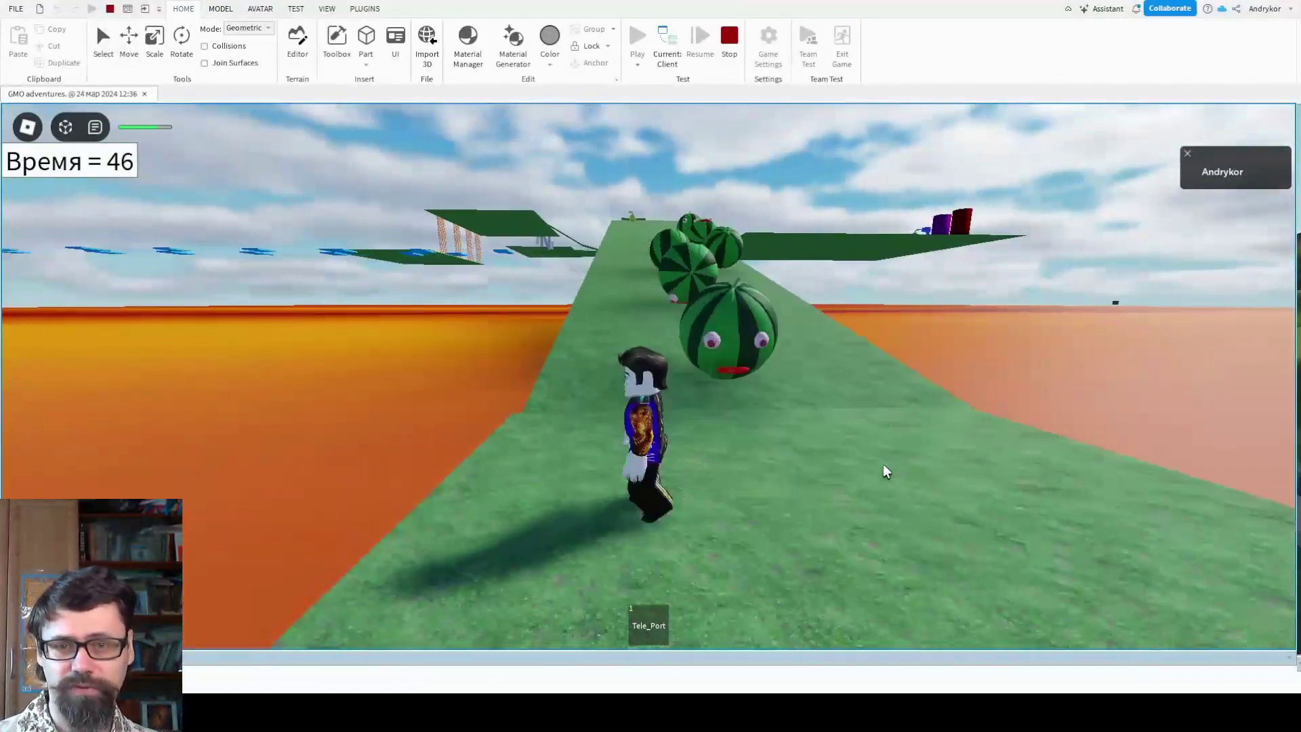
key(w)
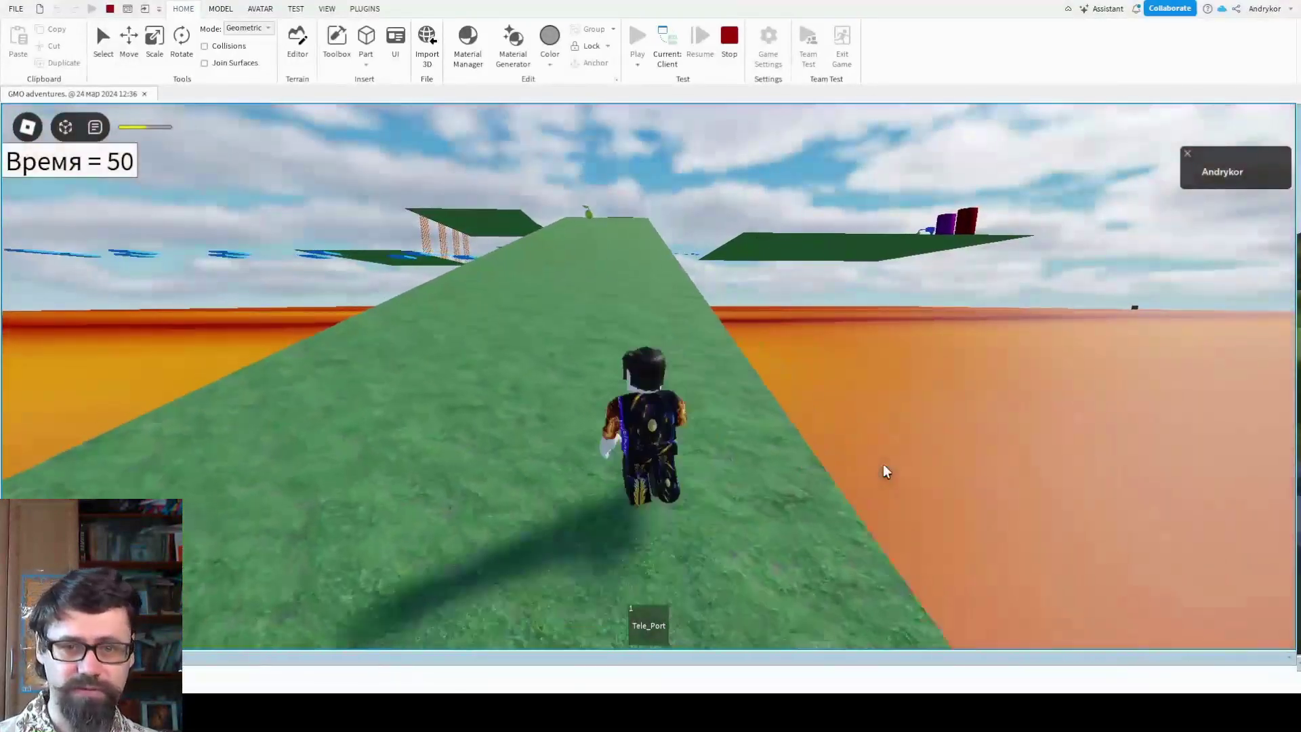
key(w)
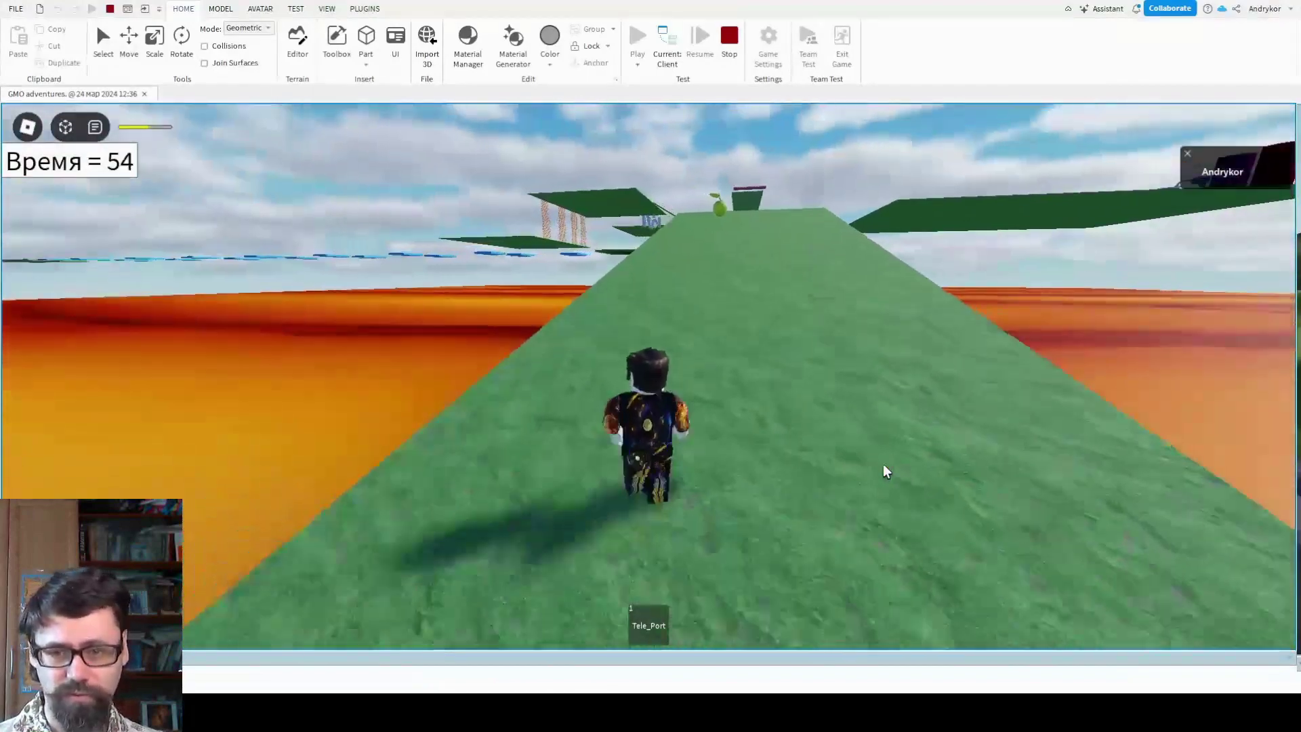
key(w)
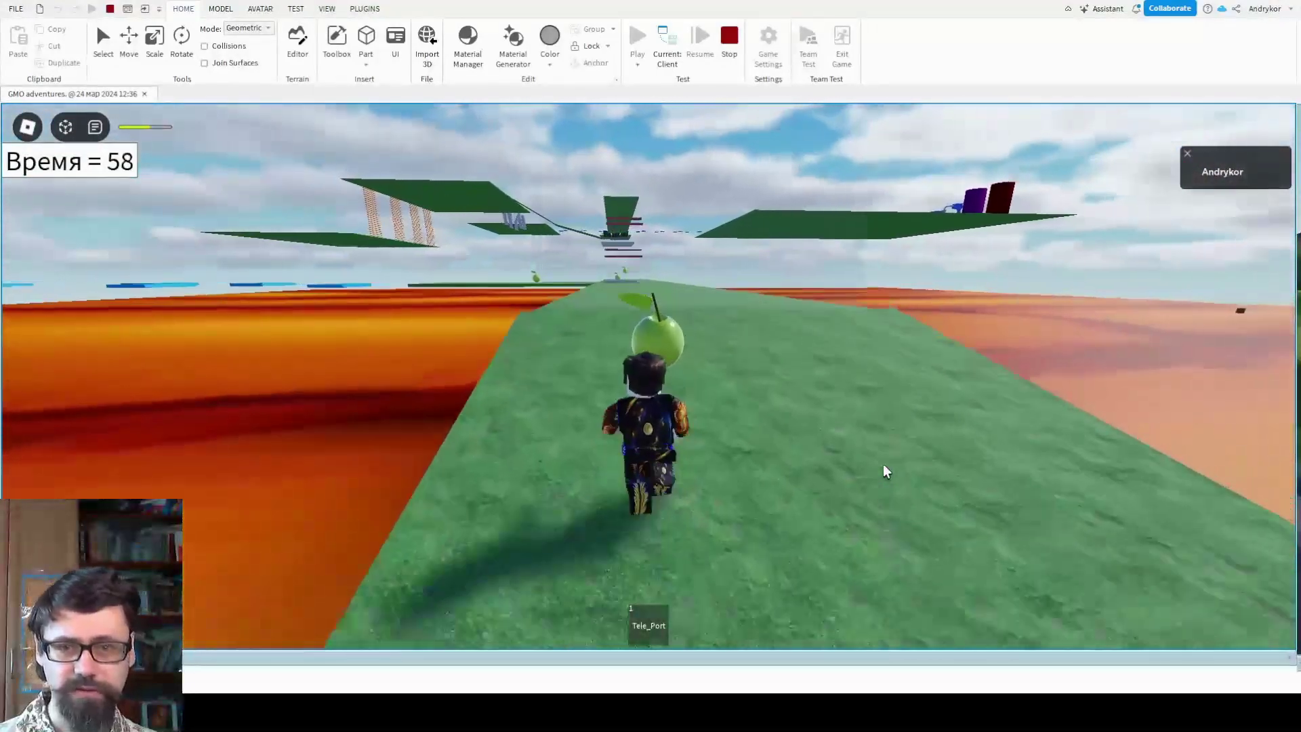
key(w)
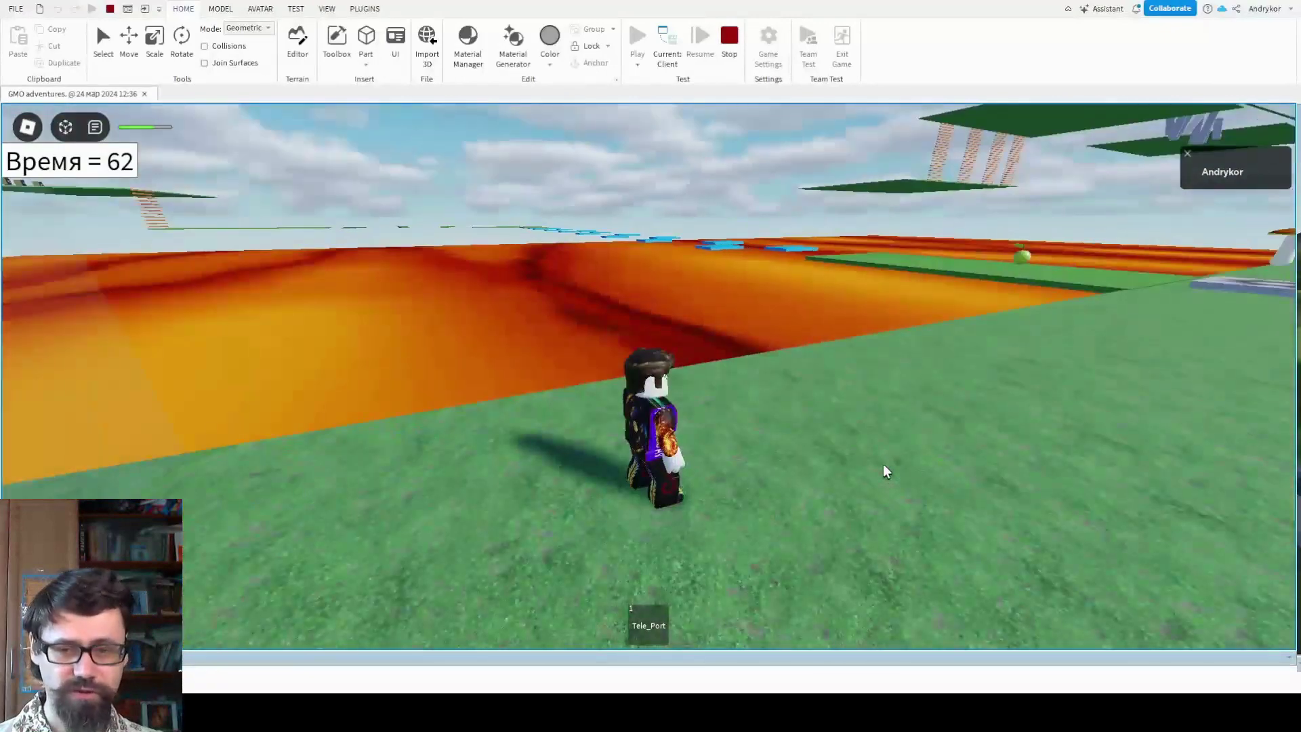
key(w)
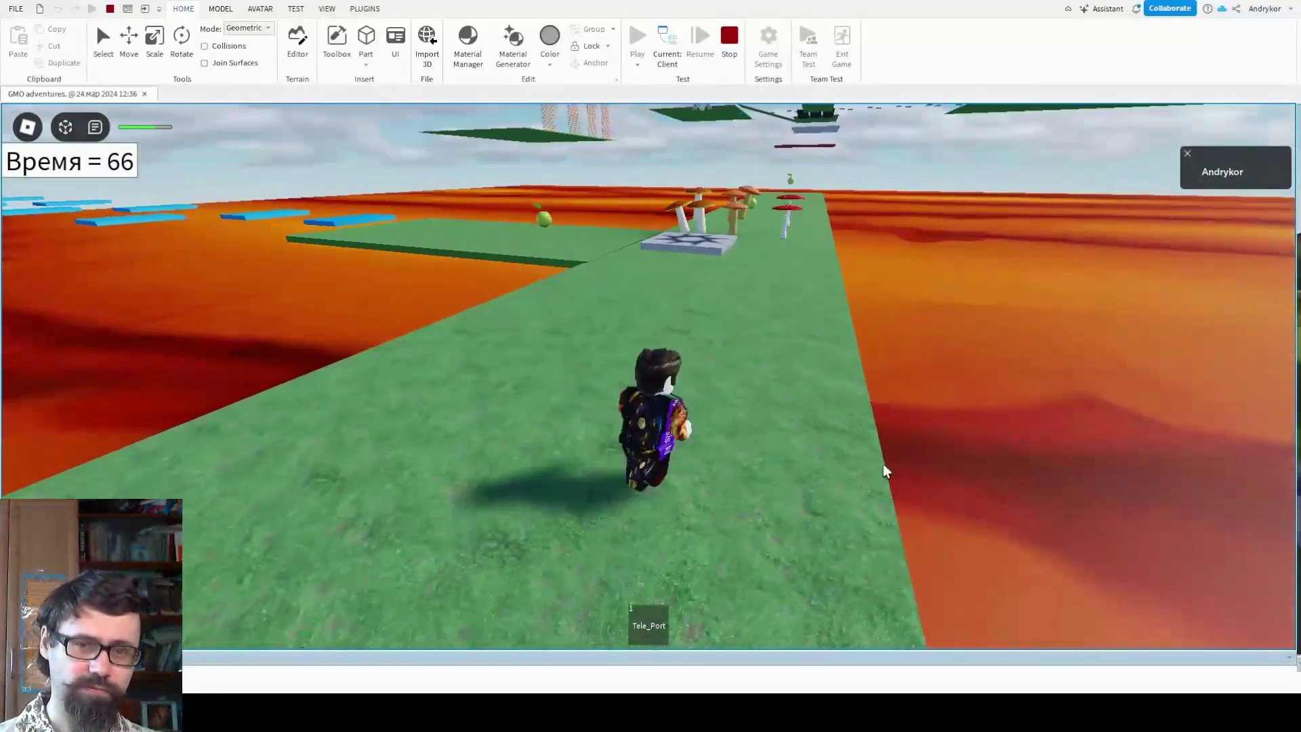
key(w)
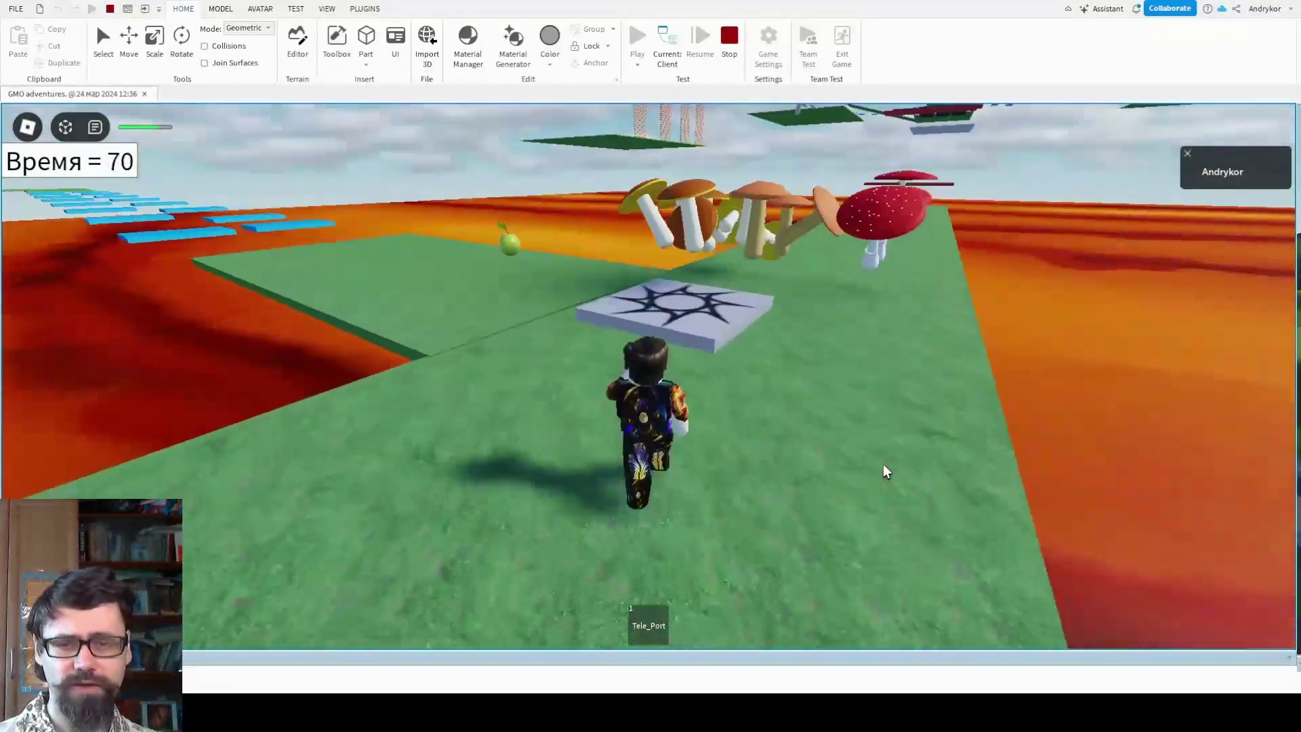
- Turn back from the star pad to the lava edge facing the blue platforms
key(s)
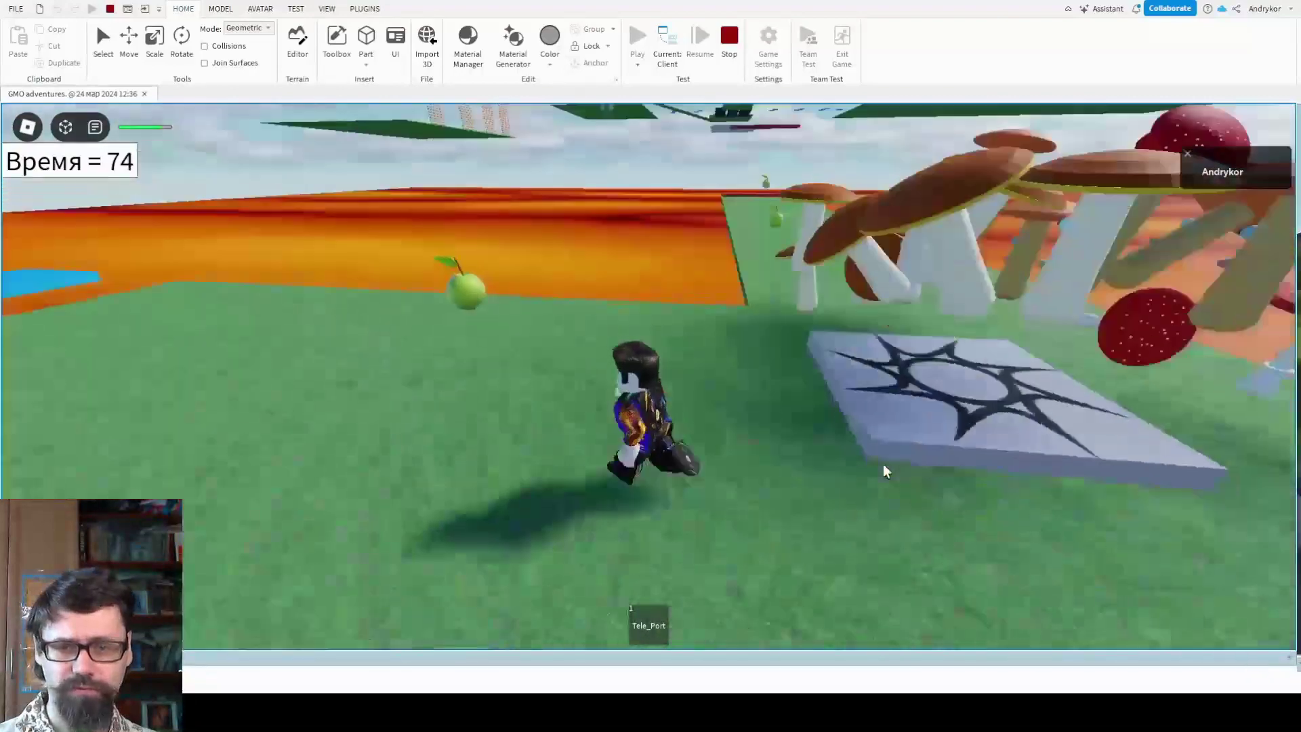
key(s)
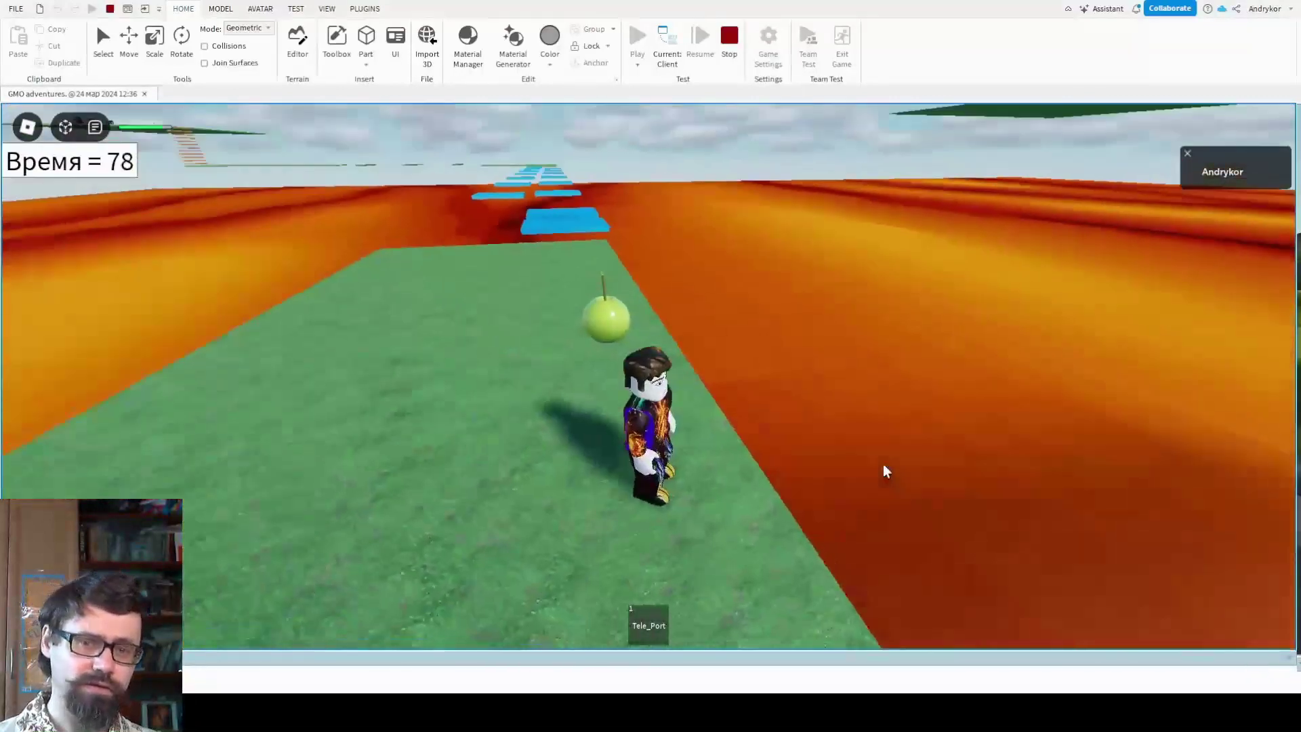
key(Right)
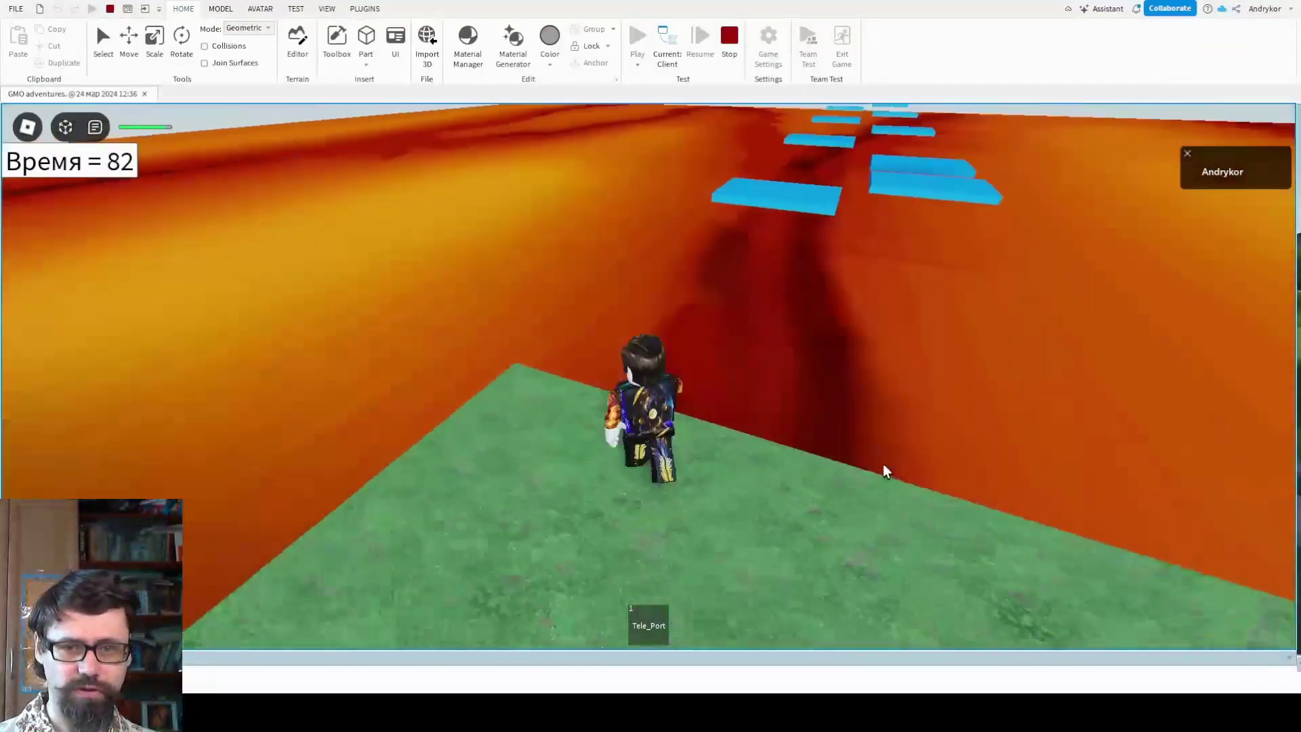
key(w)
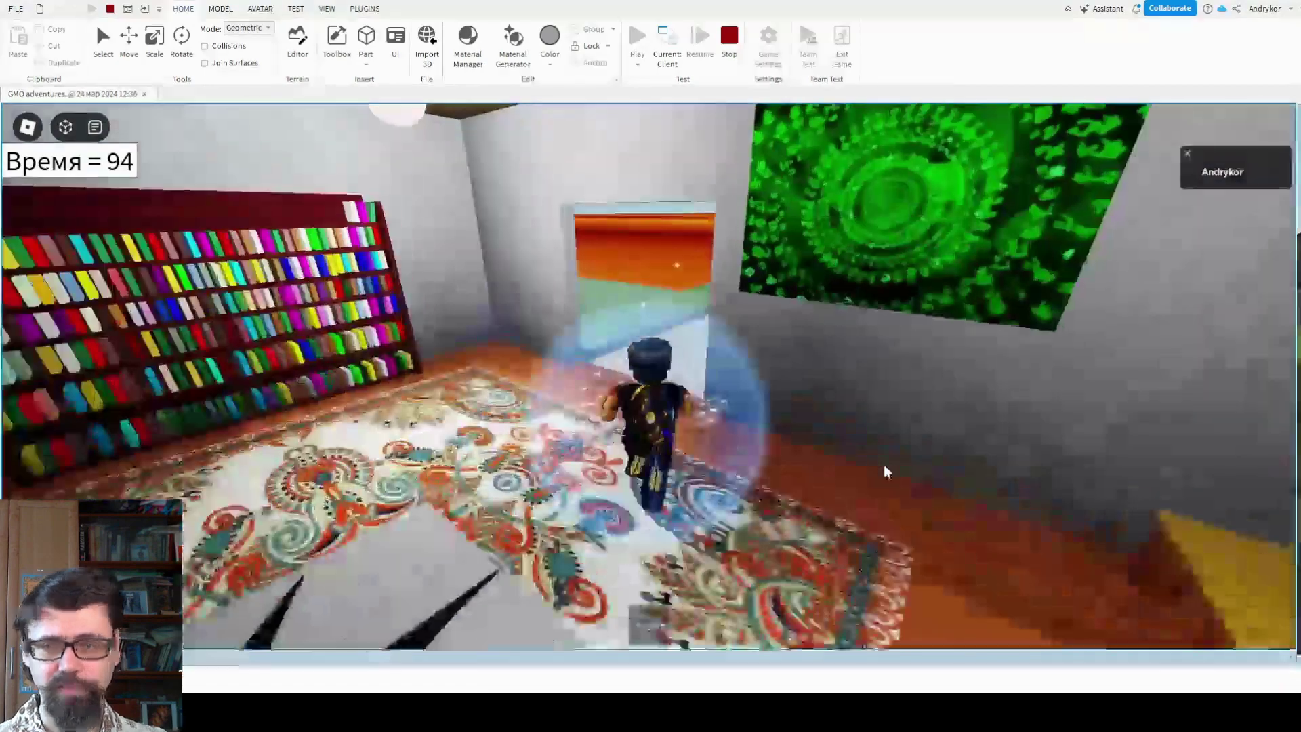
- Run the full green path past the watermelon balls to the teleport pad end
key(w)
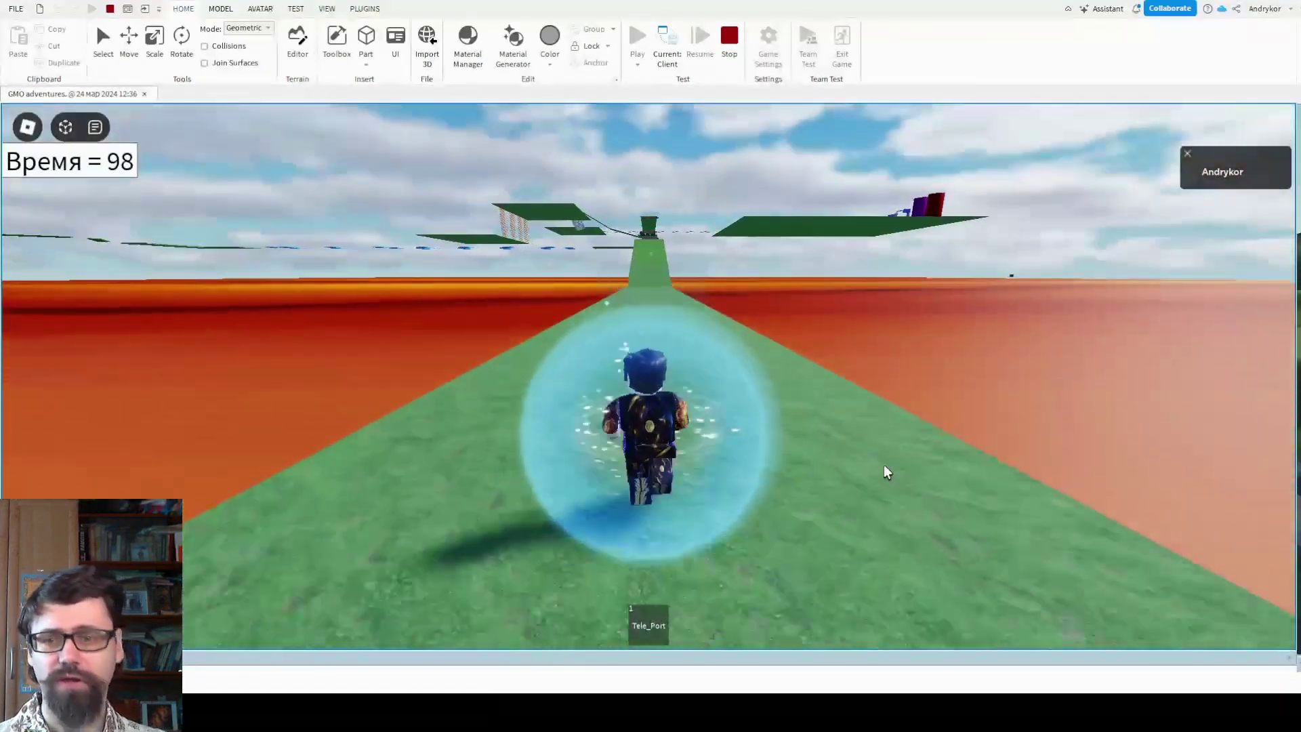
key(w)
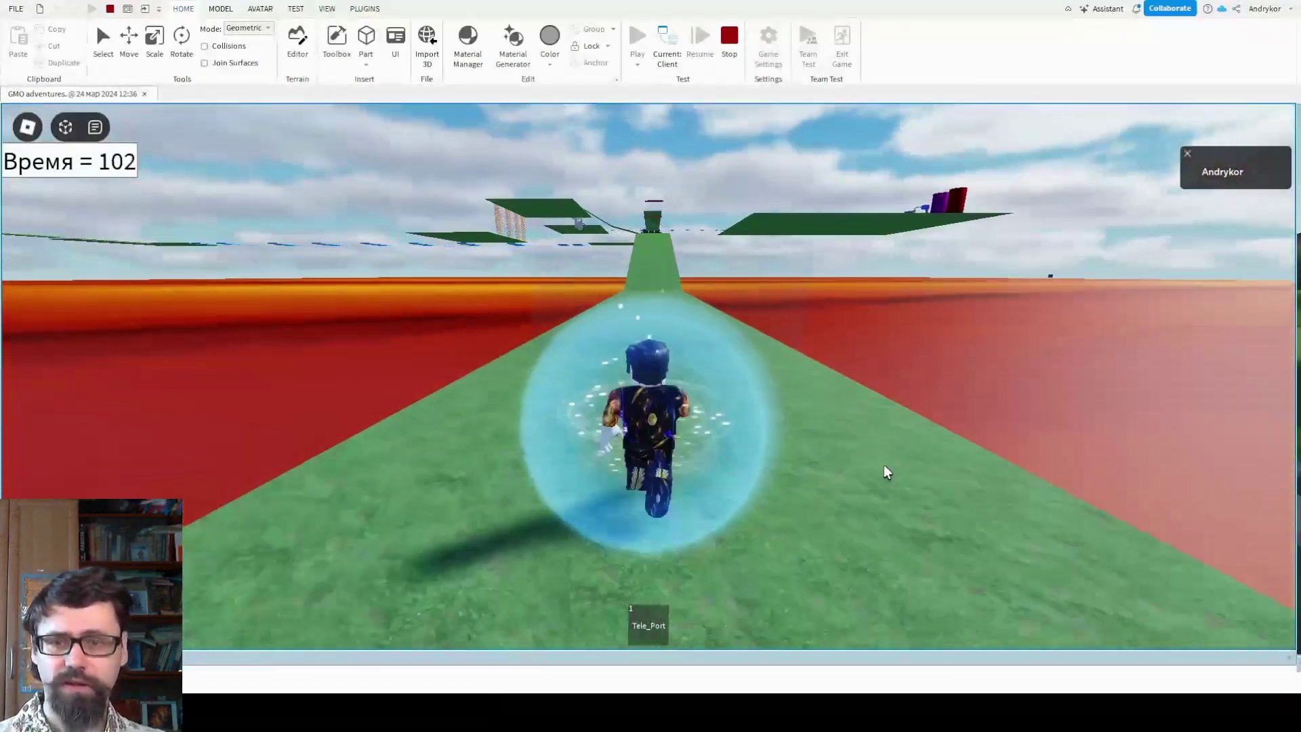
key(w)
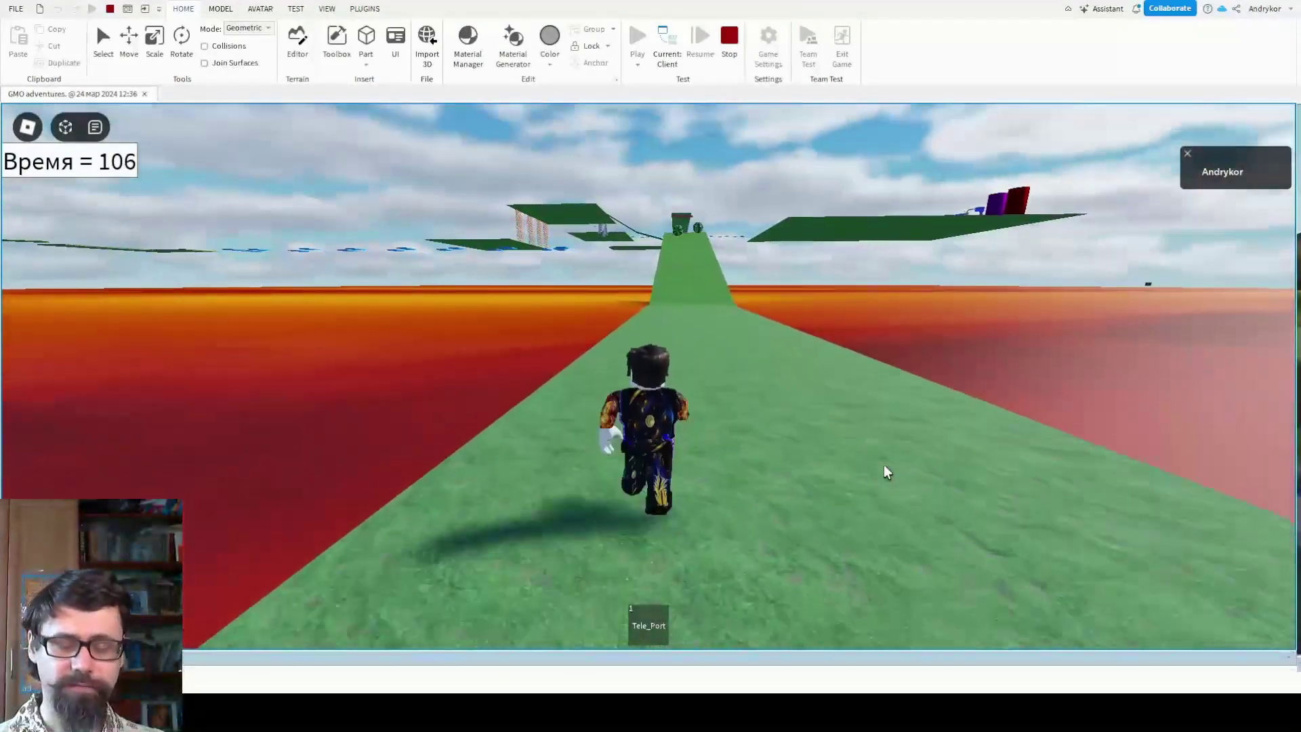
key(w)
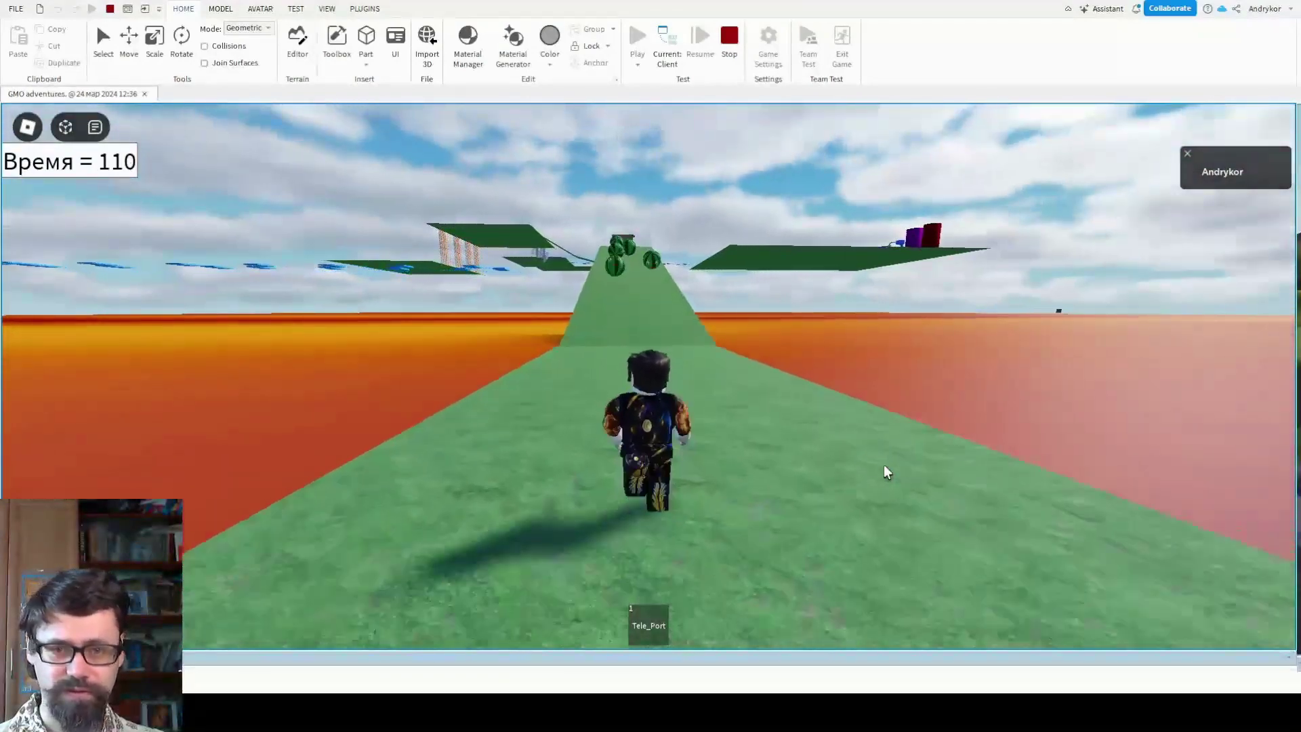
key(w)
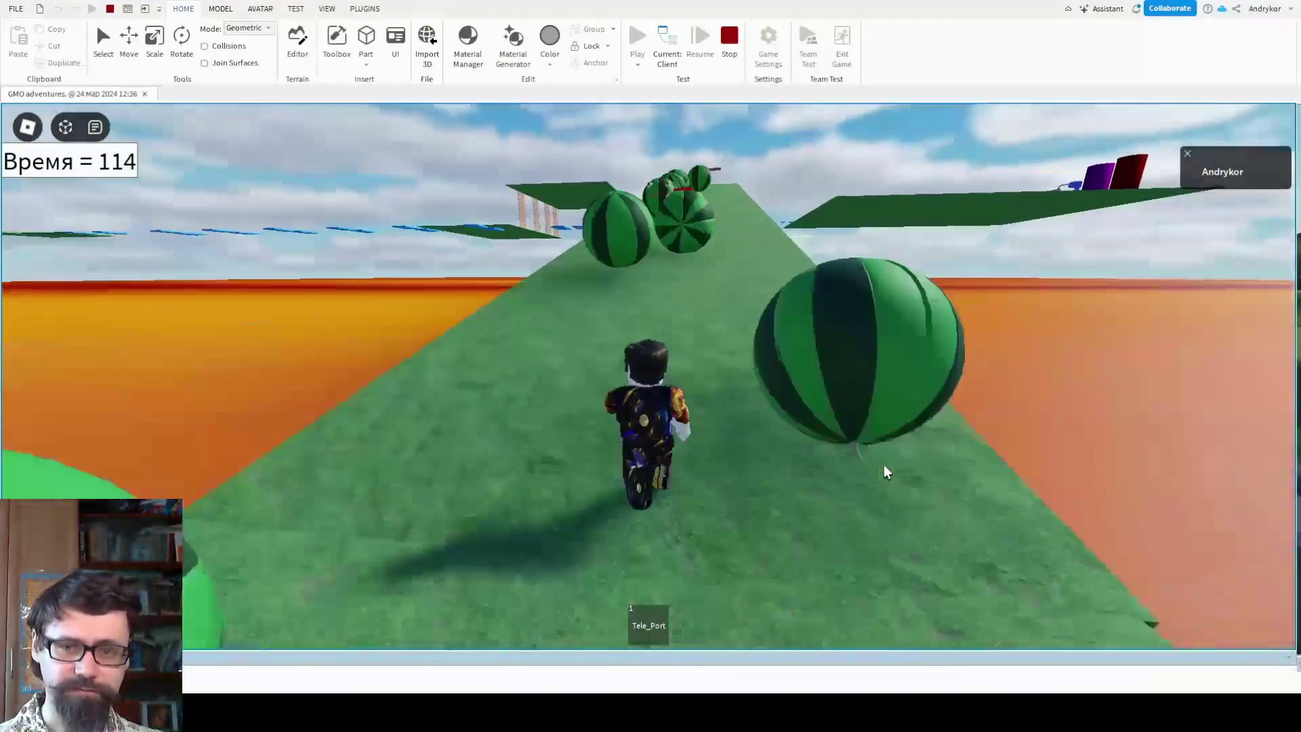
key(w)
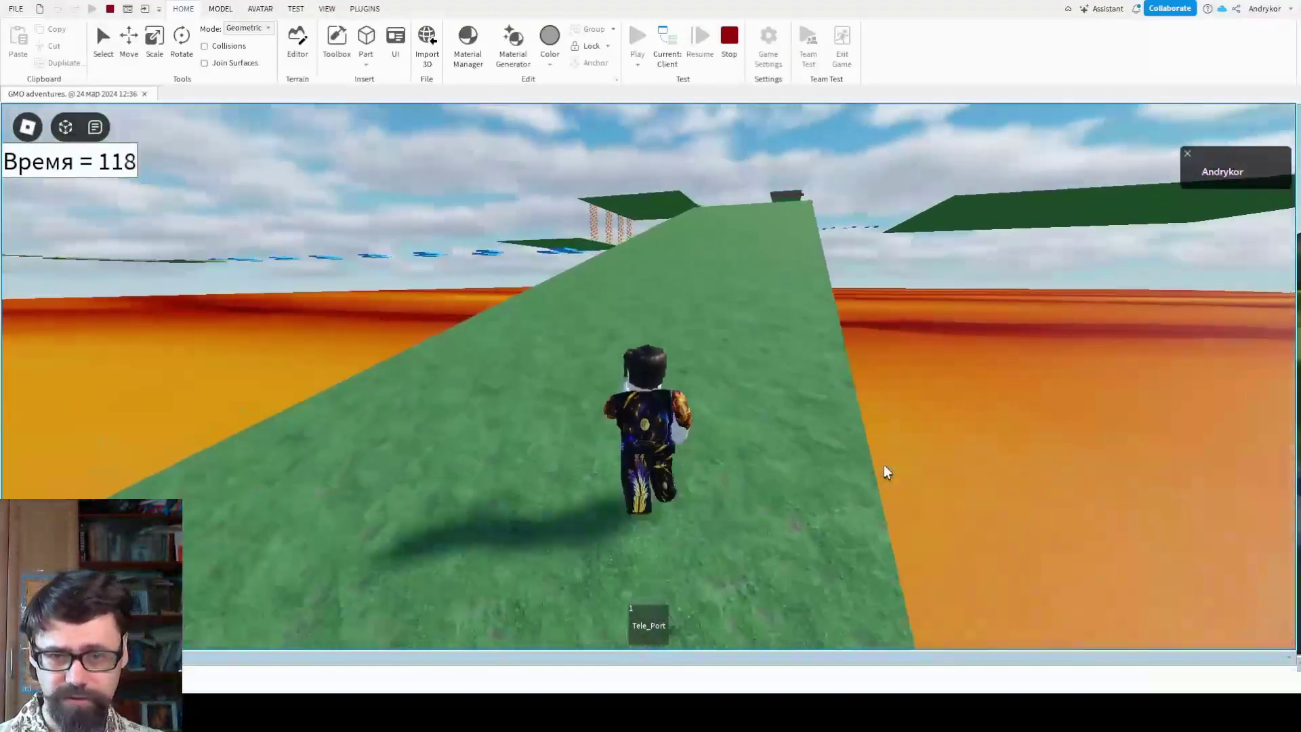
key(w)
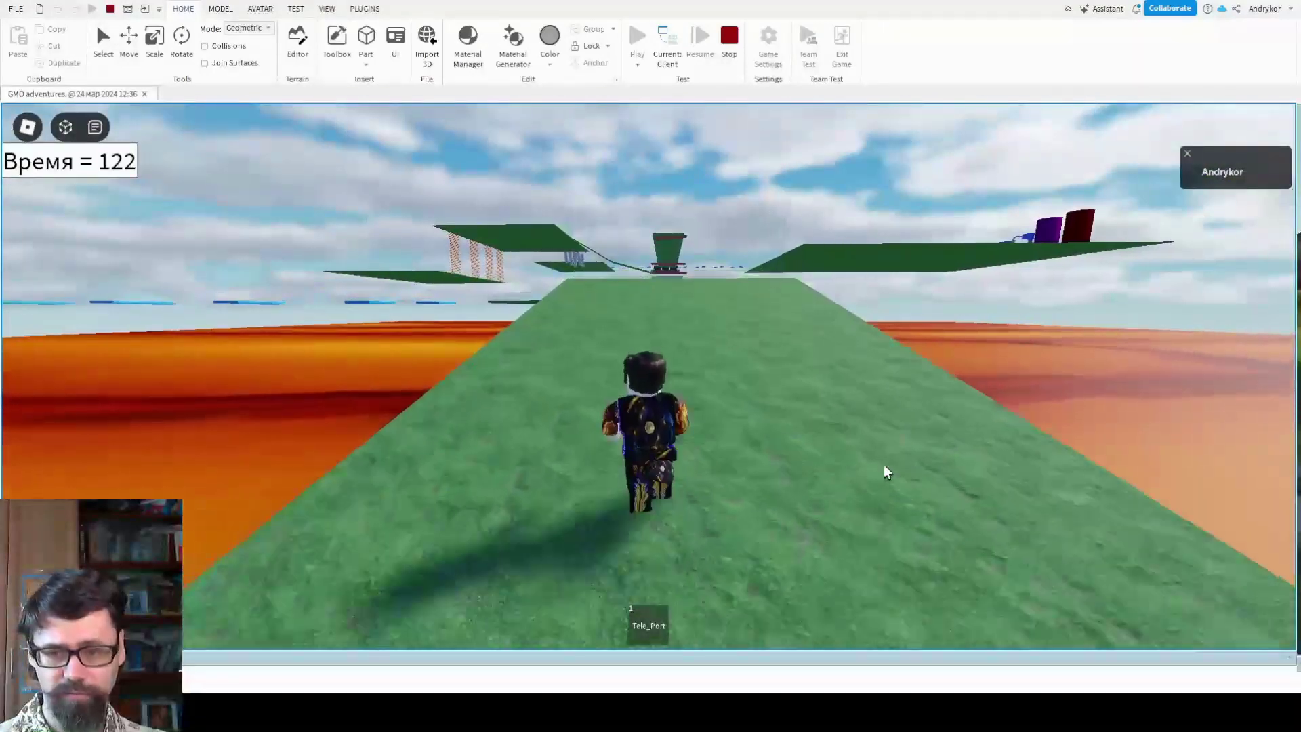
key(w)
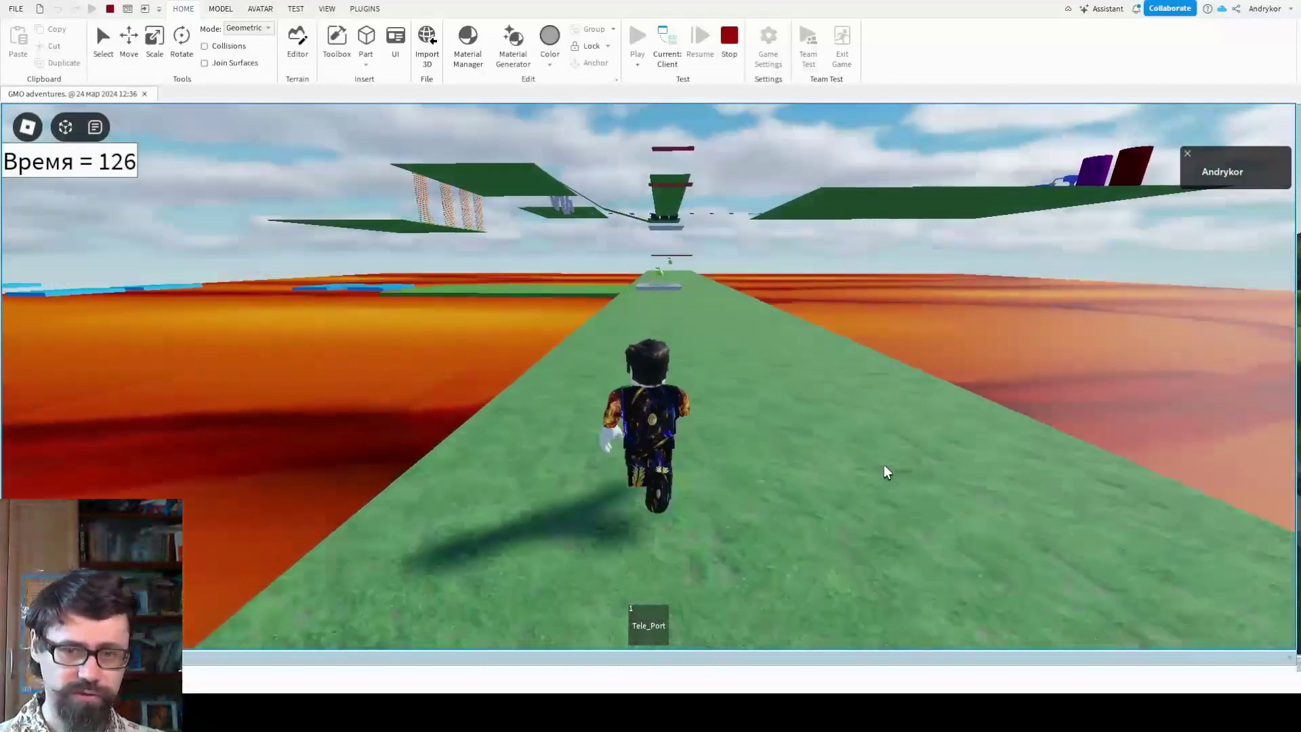
key(w)
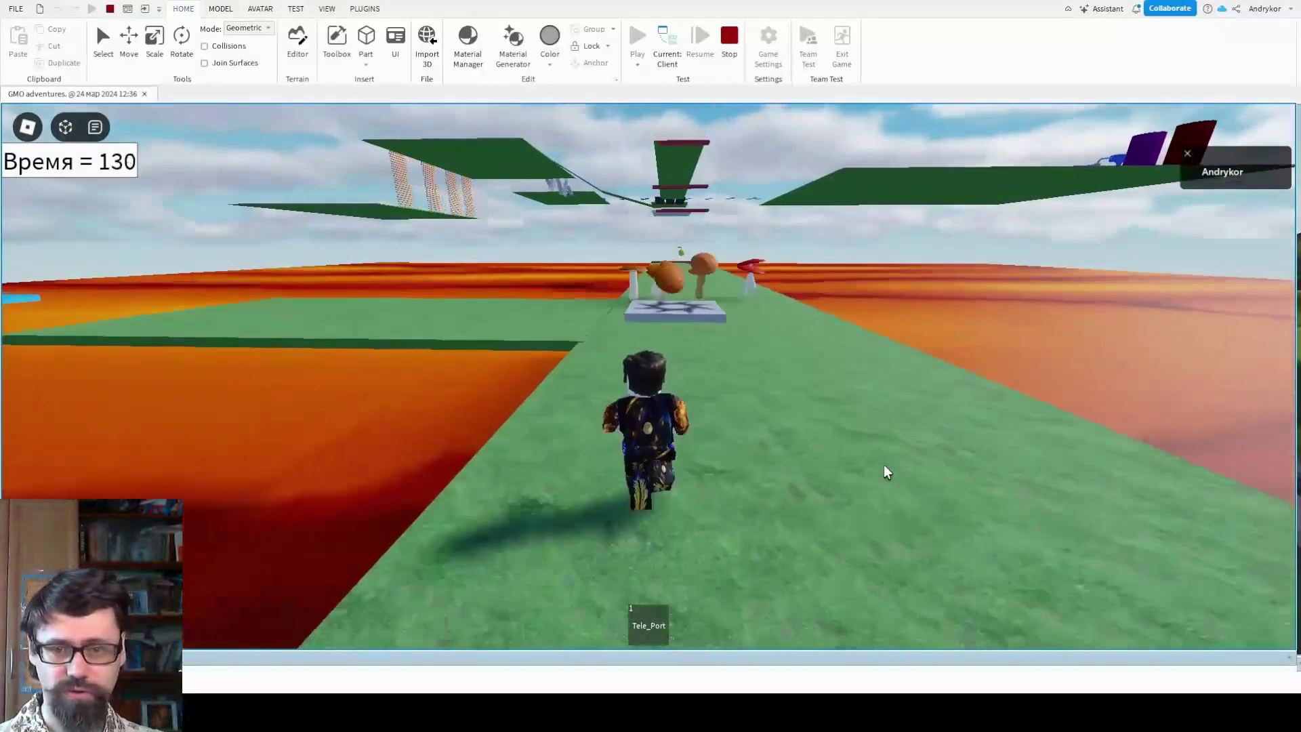
key(a)
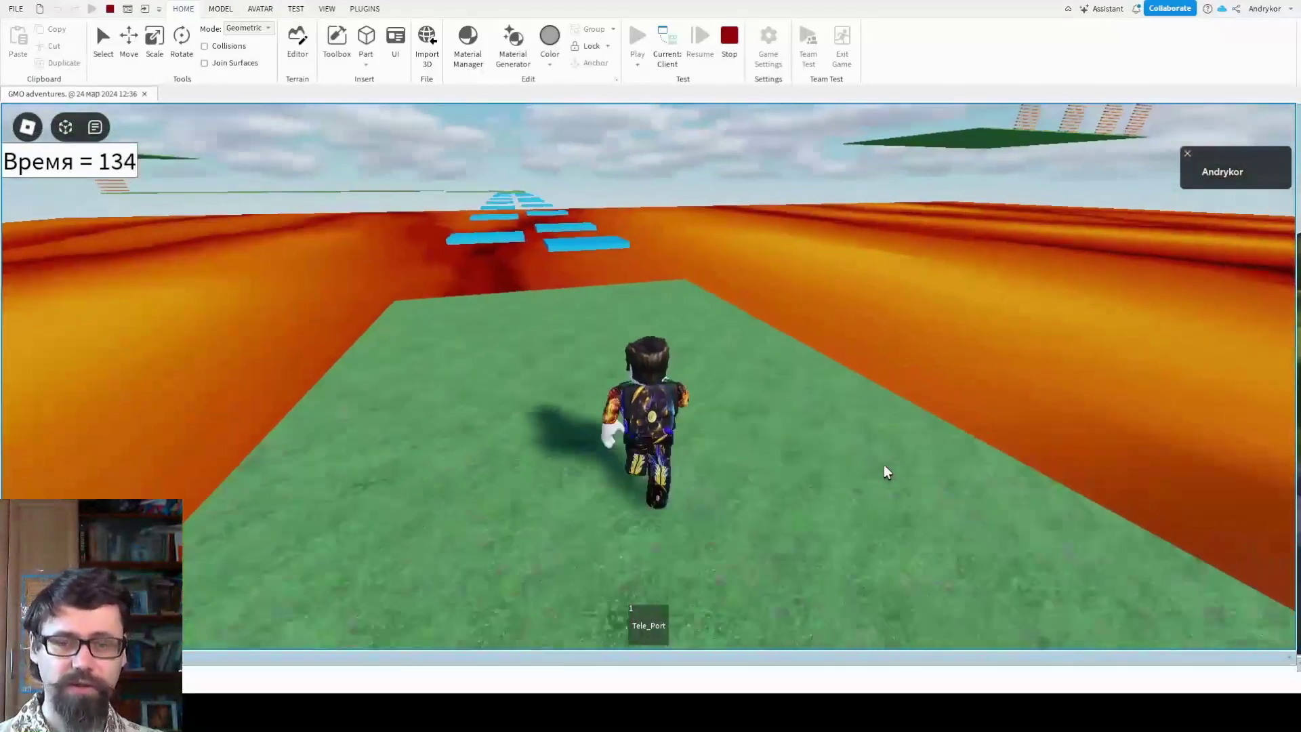
- Line up and jump from the grass onto the first blue platform, equipping Tele_Port
key(s)
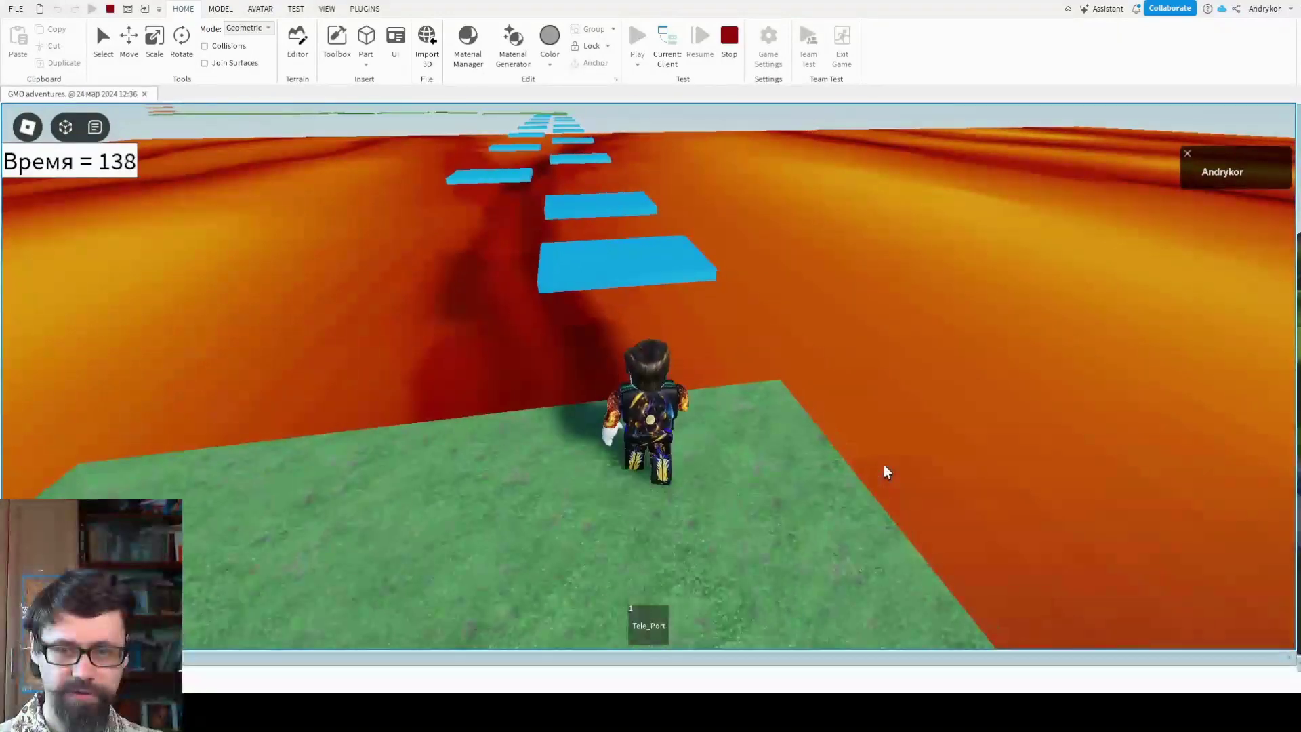
key(s)
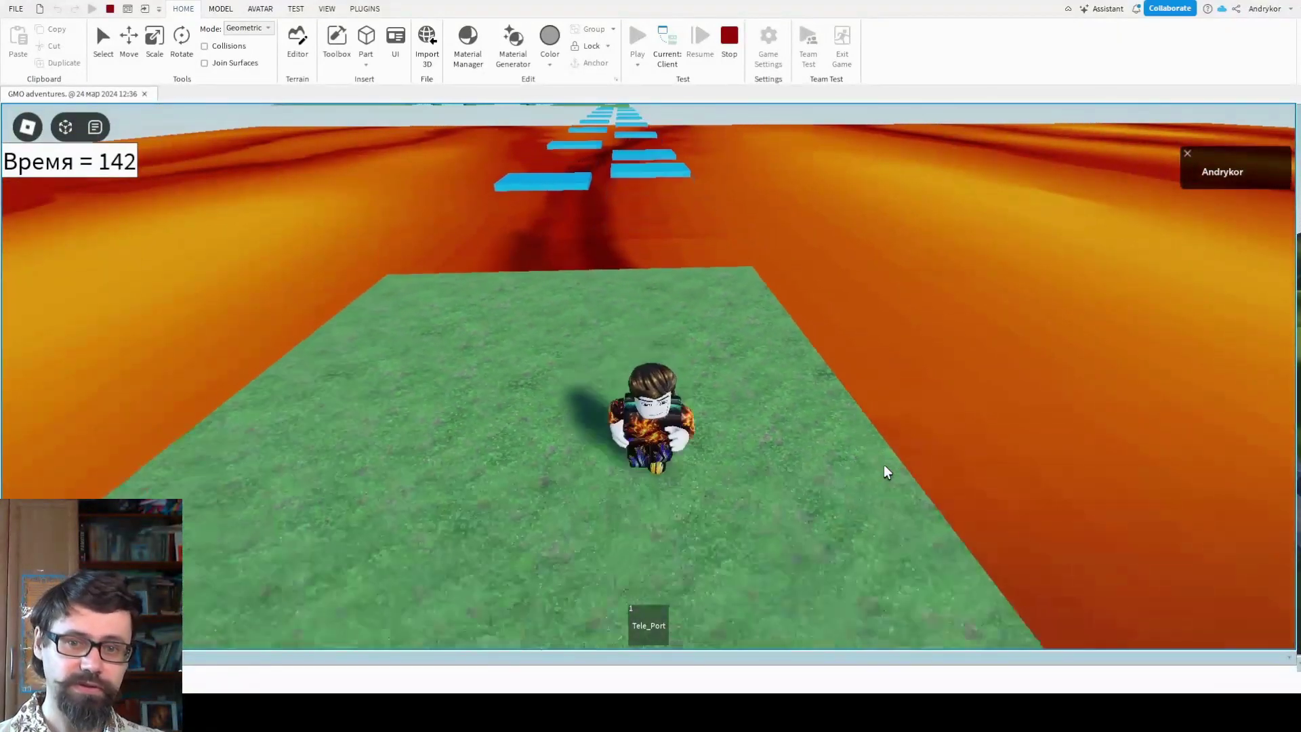
key(d)
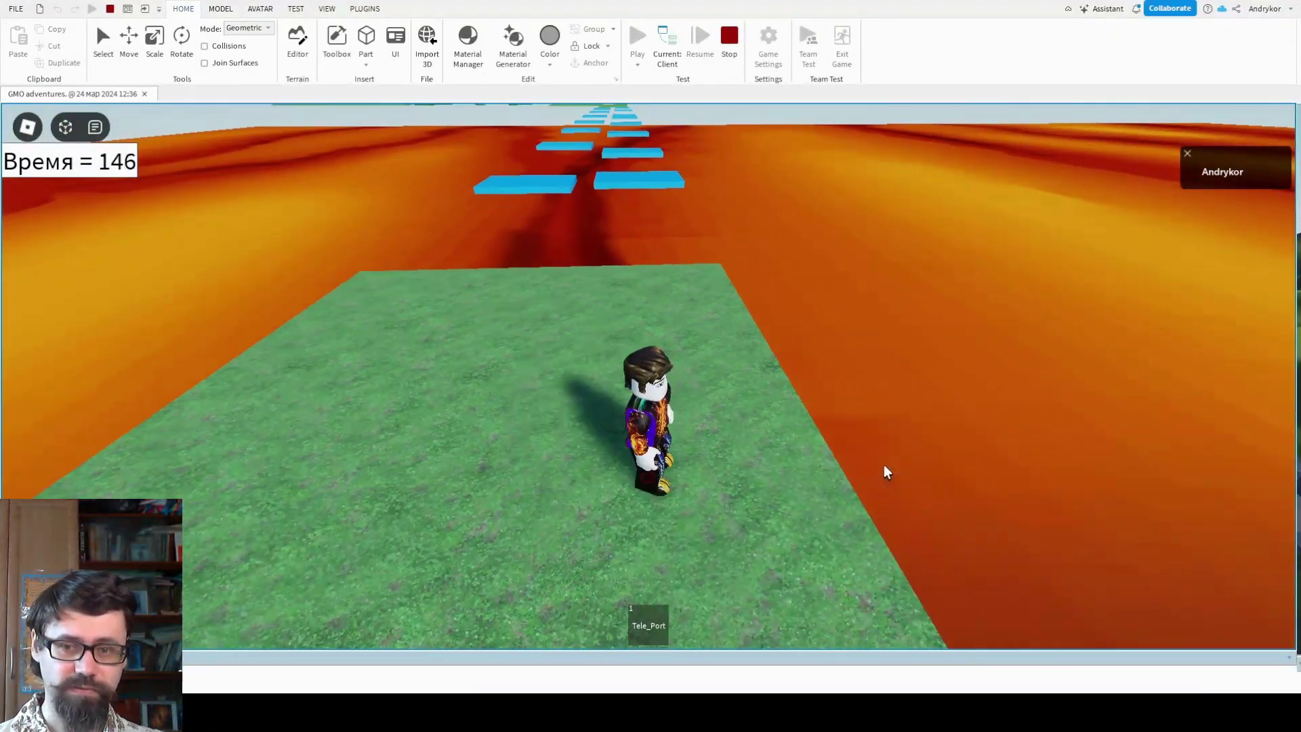
key(w)
key(space)
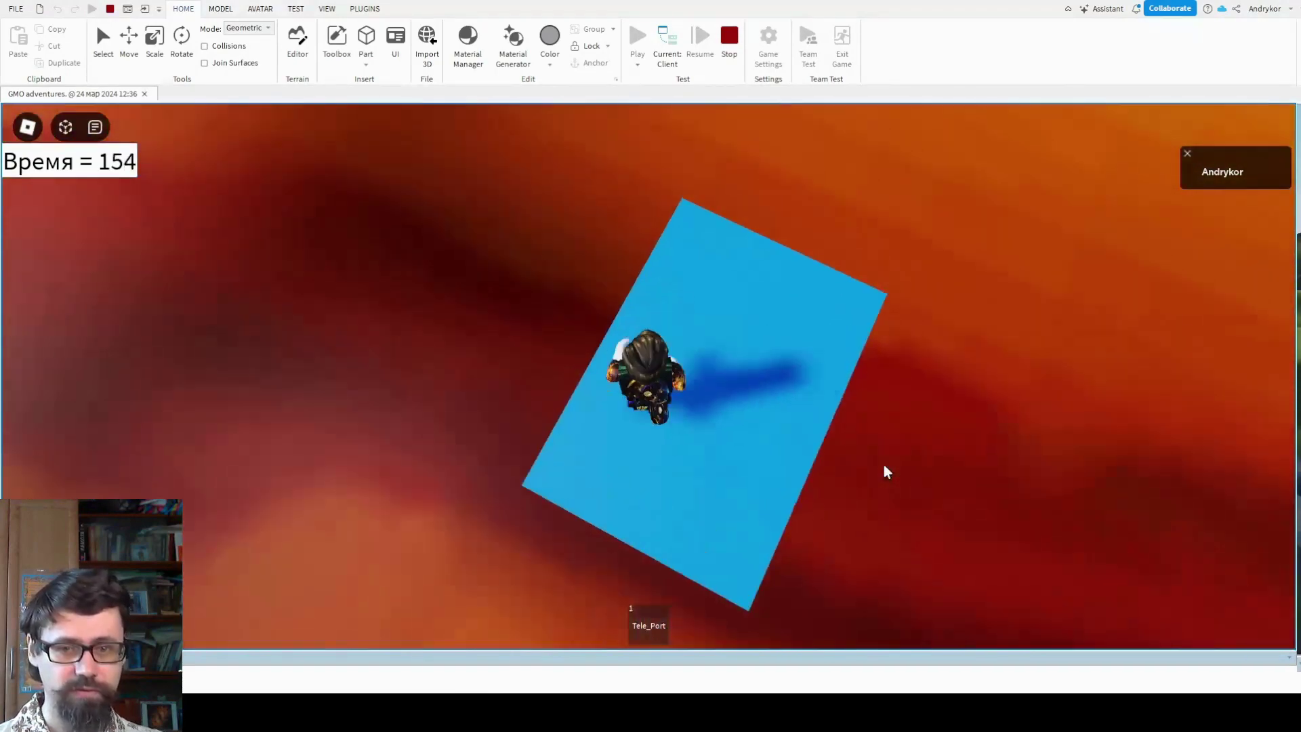
key(1)
- Align the view with the platform row and jump to the next blue platform
key(d)
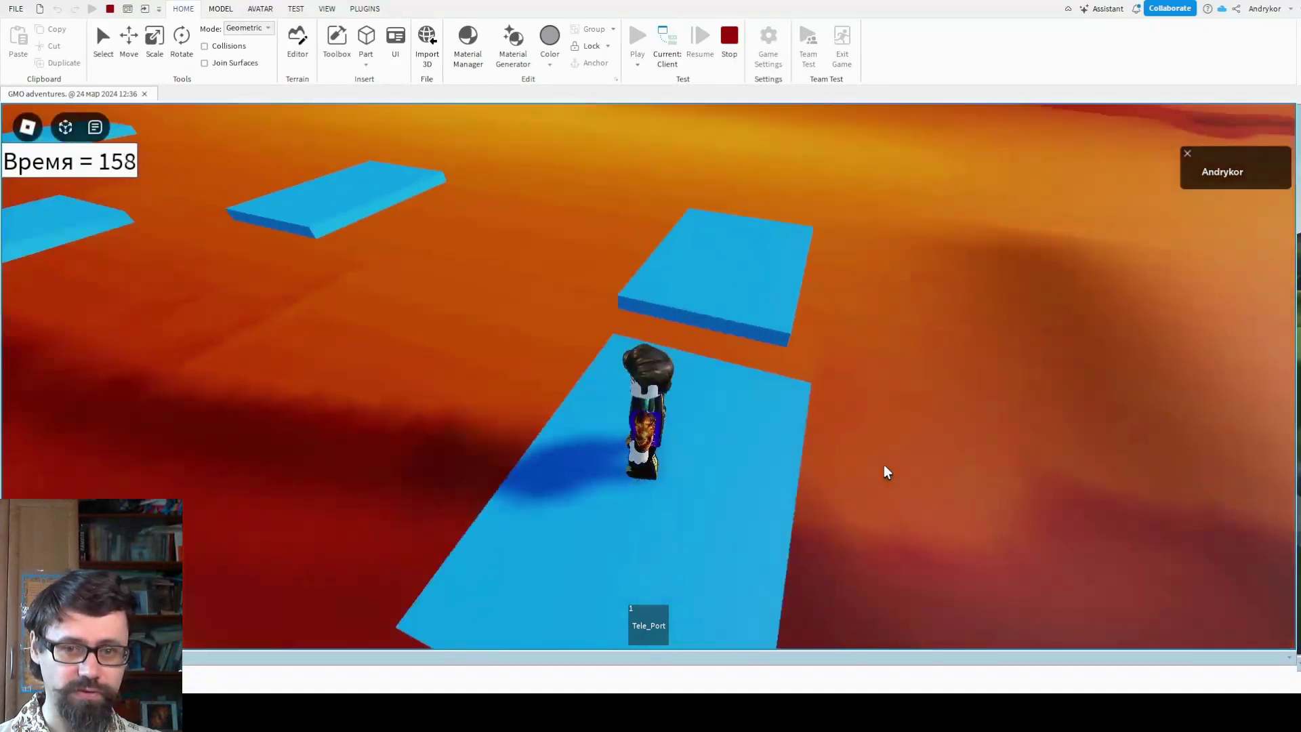
key(a)
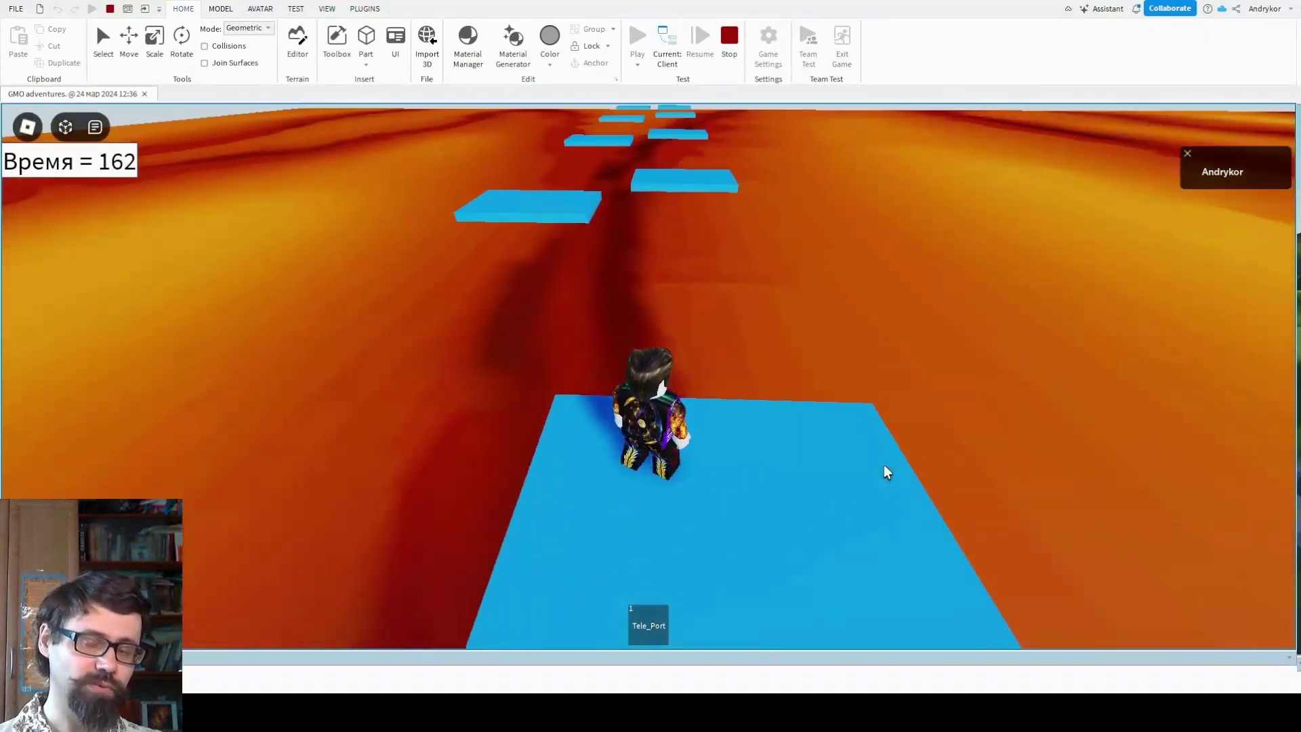
key(a)
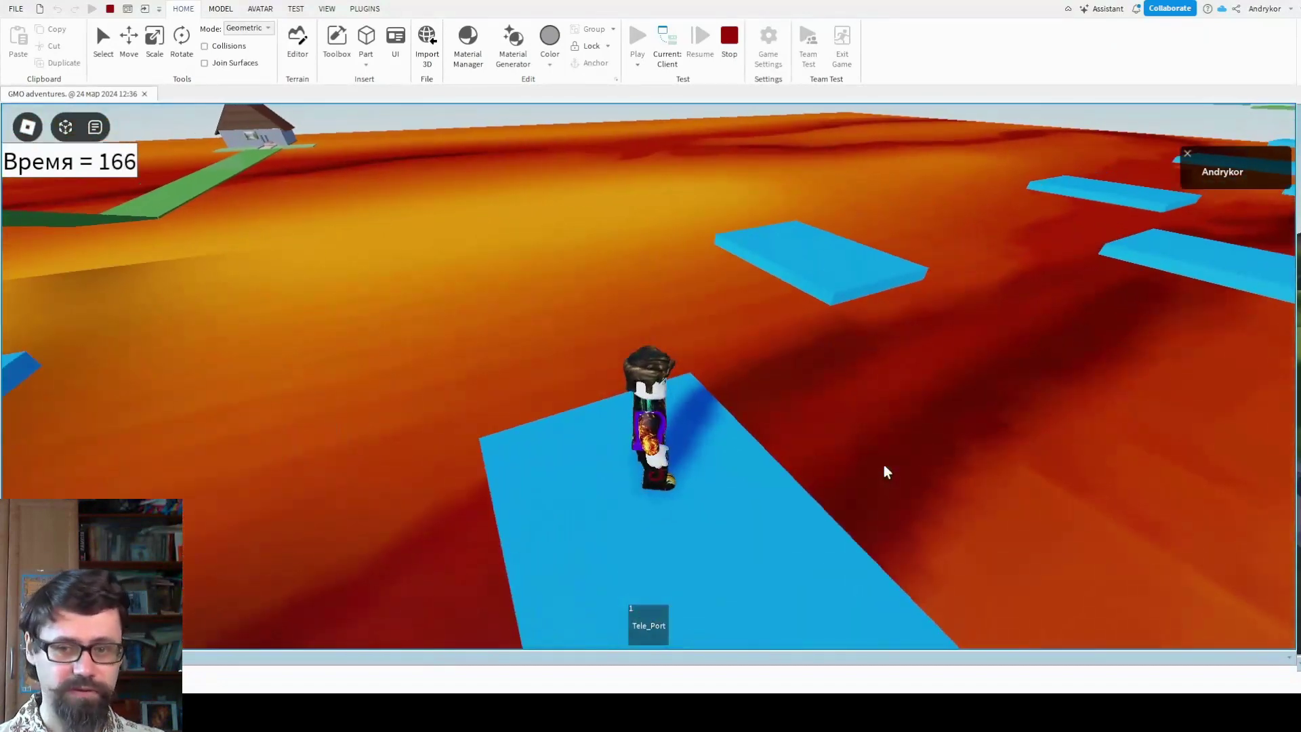
key(d)
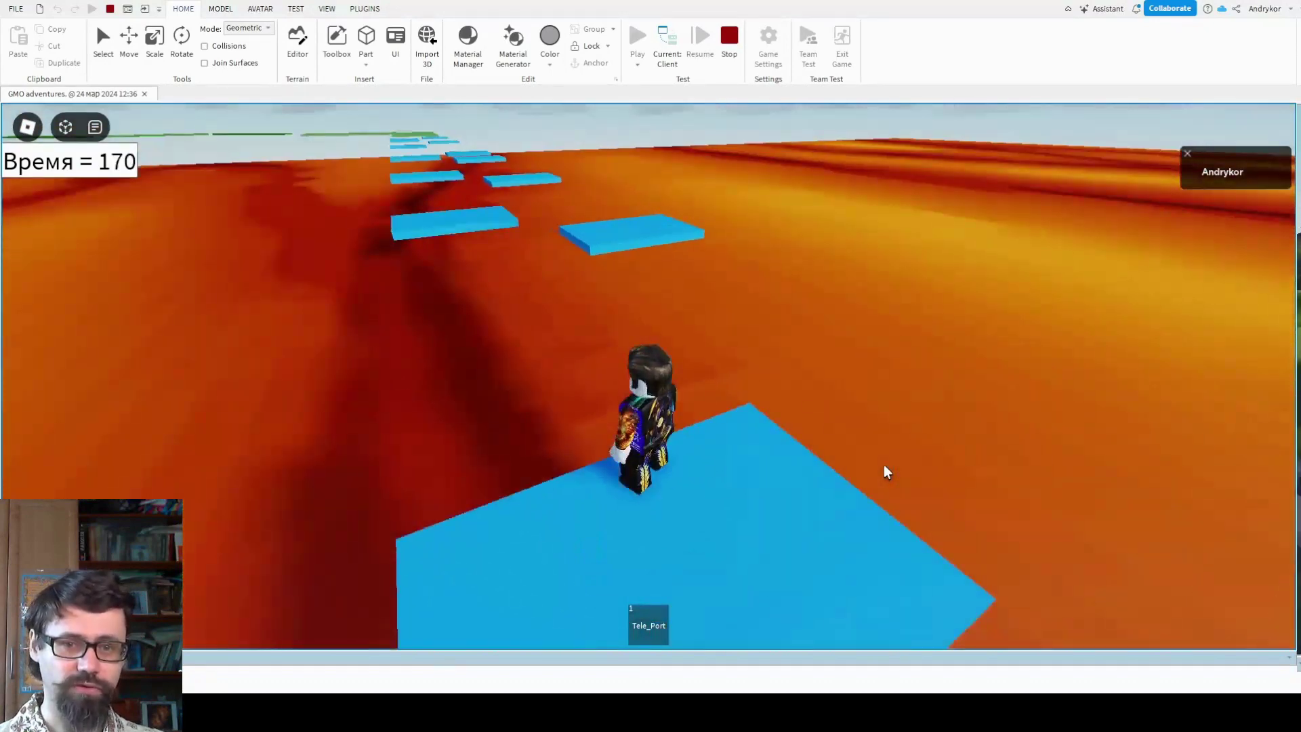
key(d)
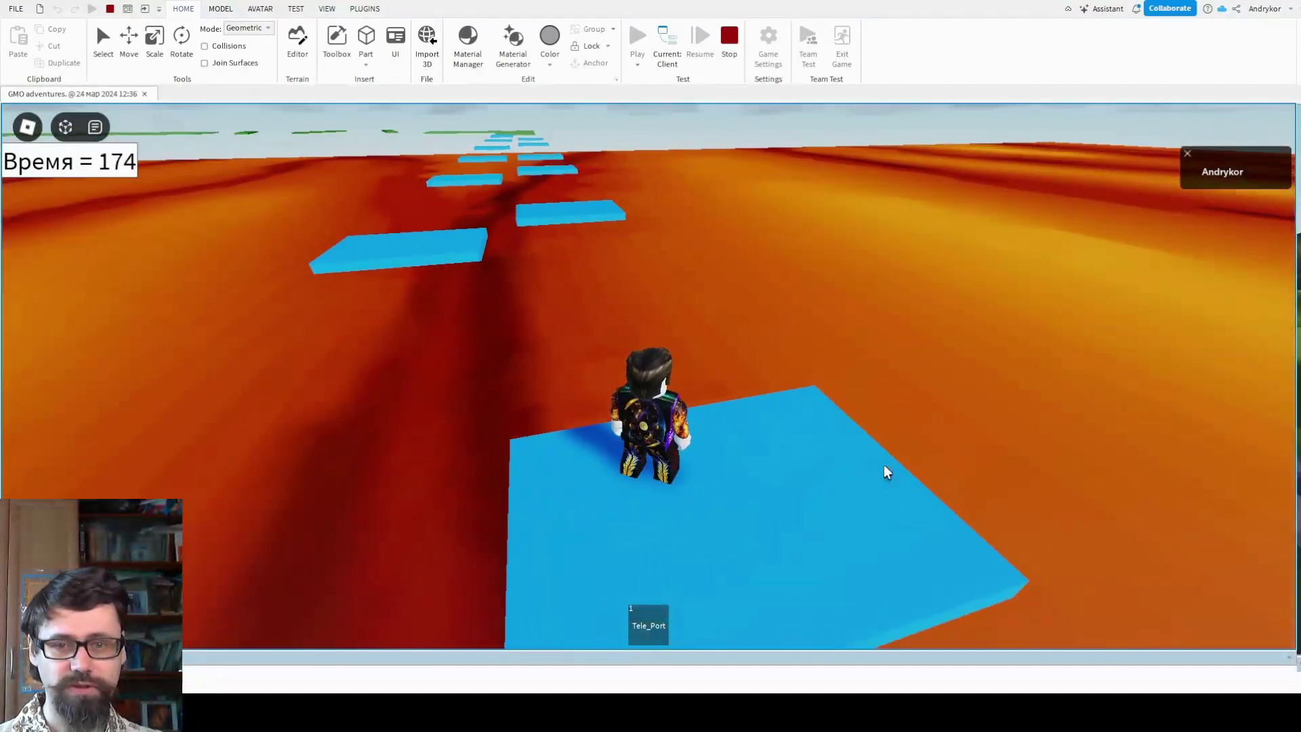
key(a)
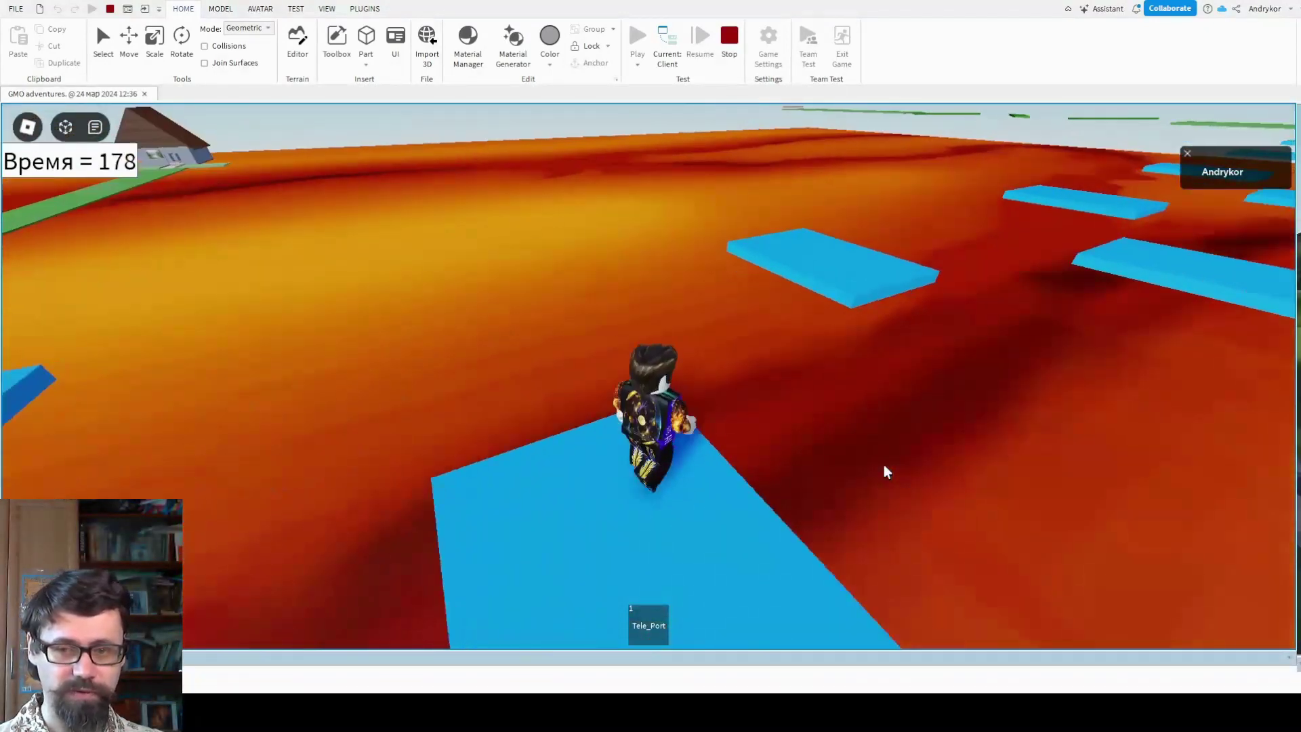
key(space)
- Hop the character across the following blue platforms over the lava
key(d)
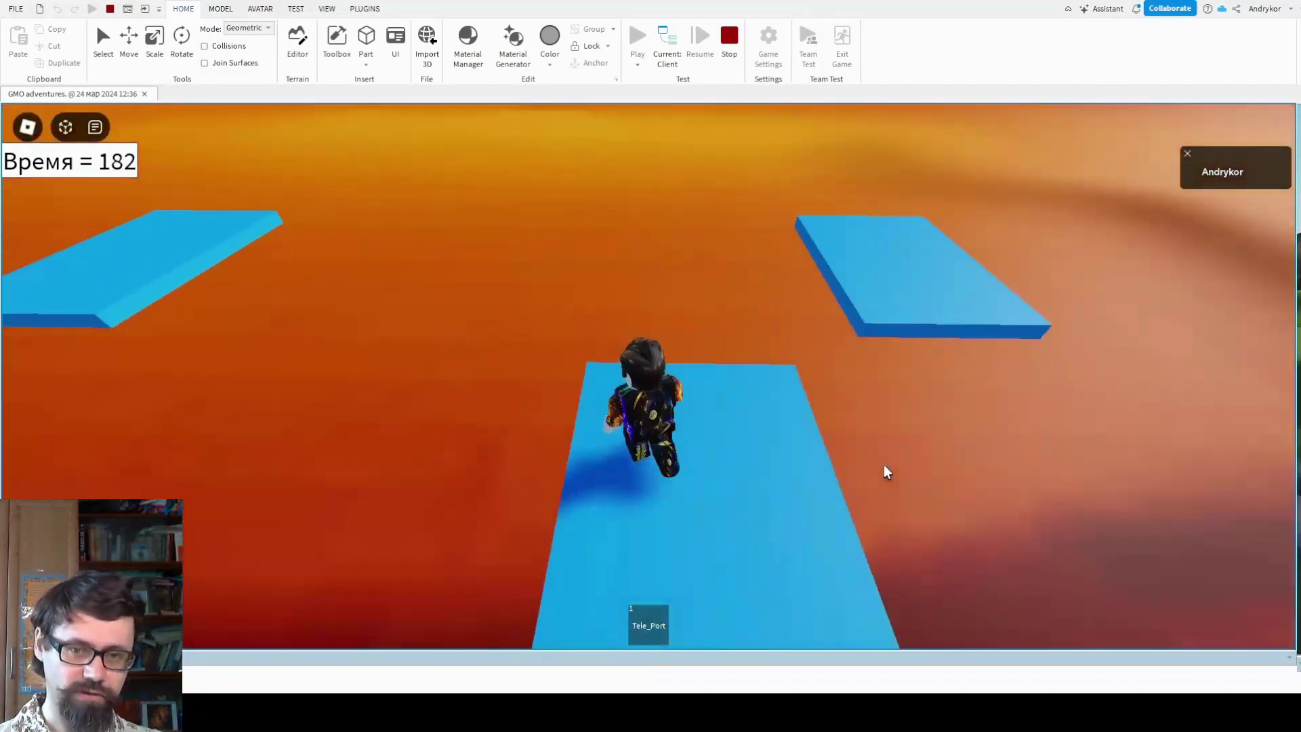
key(a)
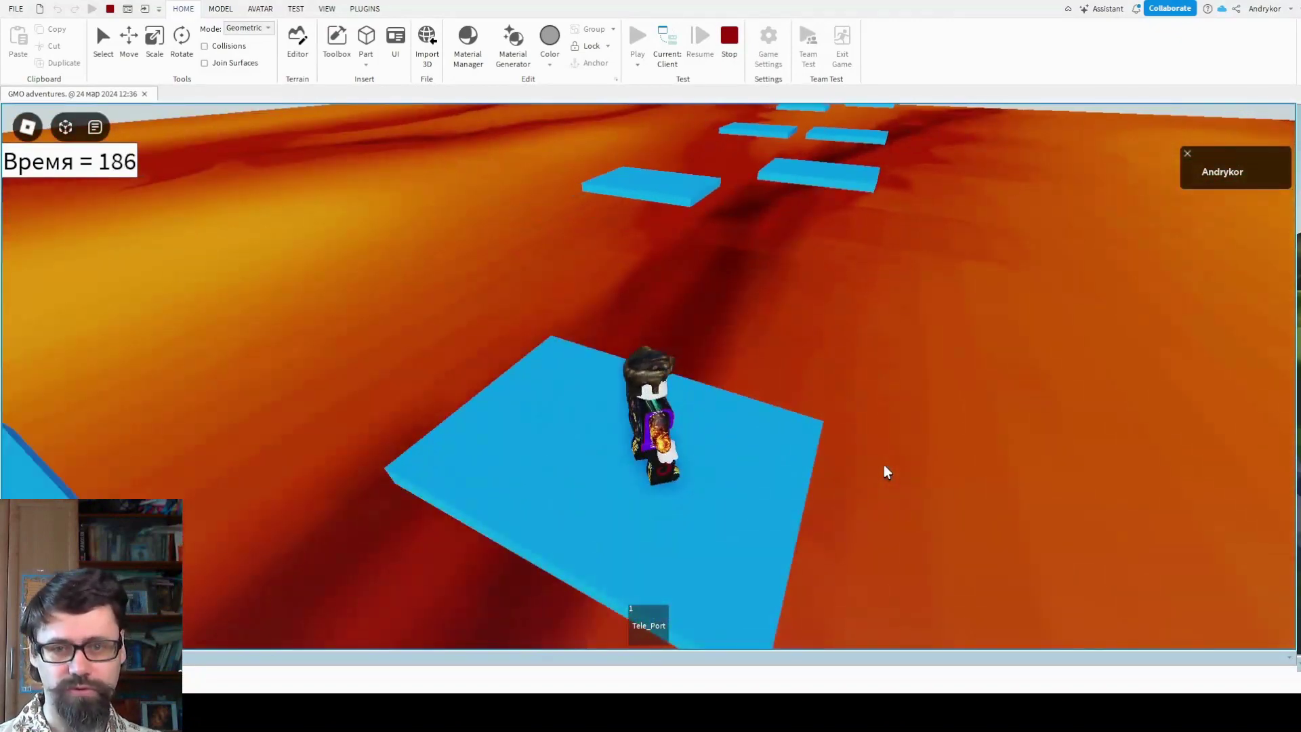
key(w)
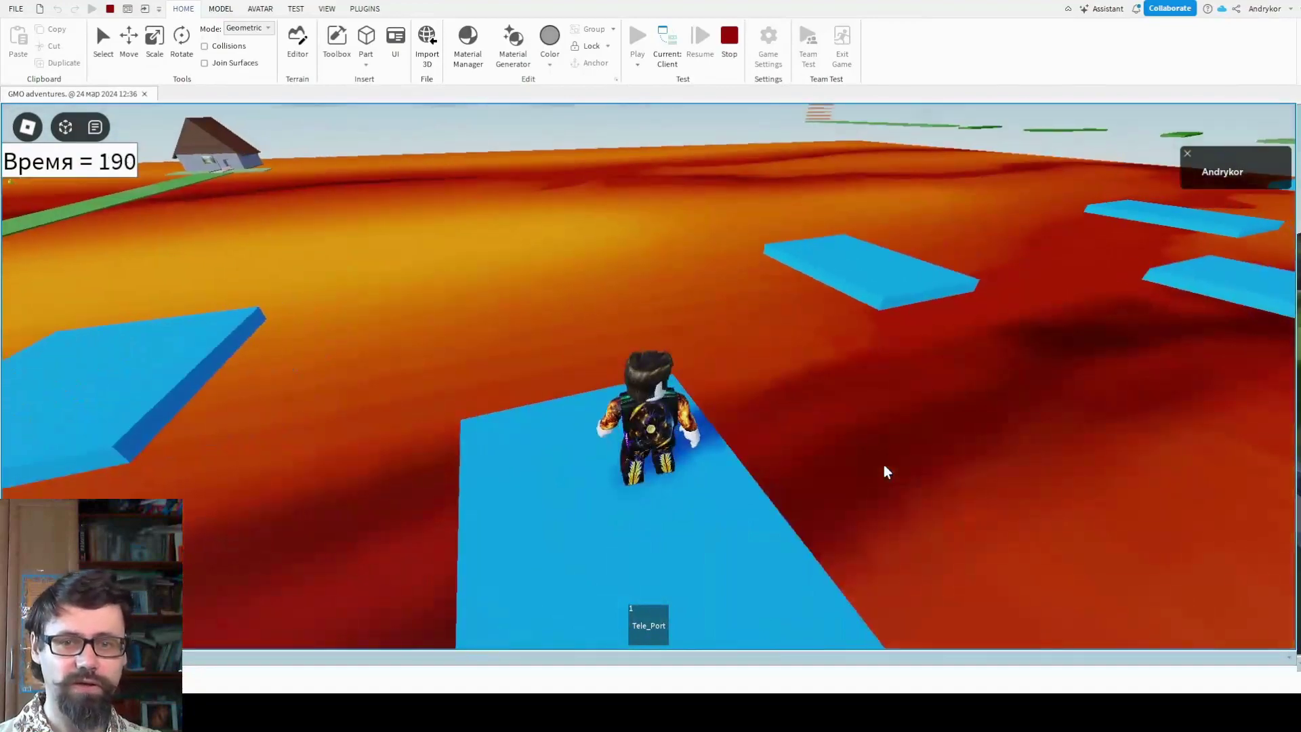
key(space)
key(s)
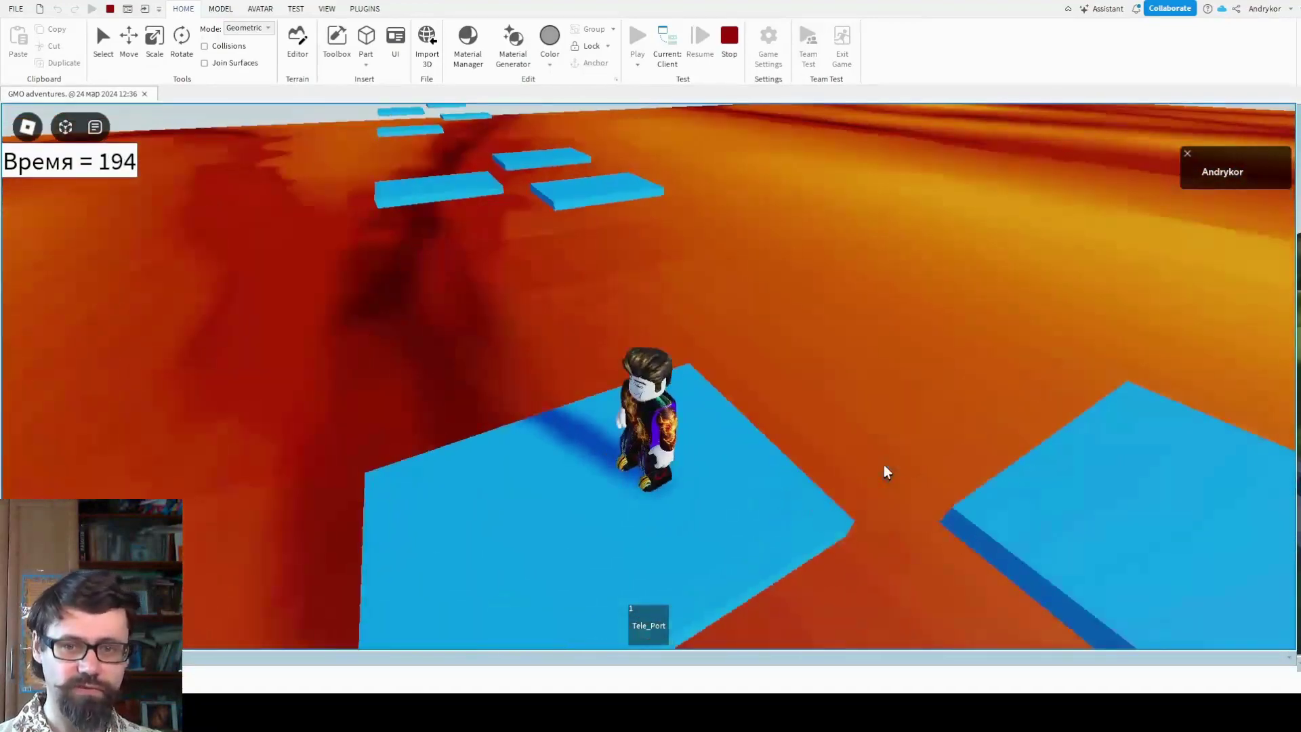
key(space)
key(w)
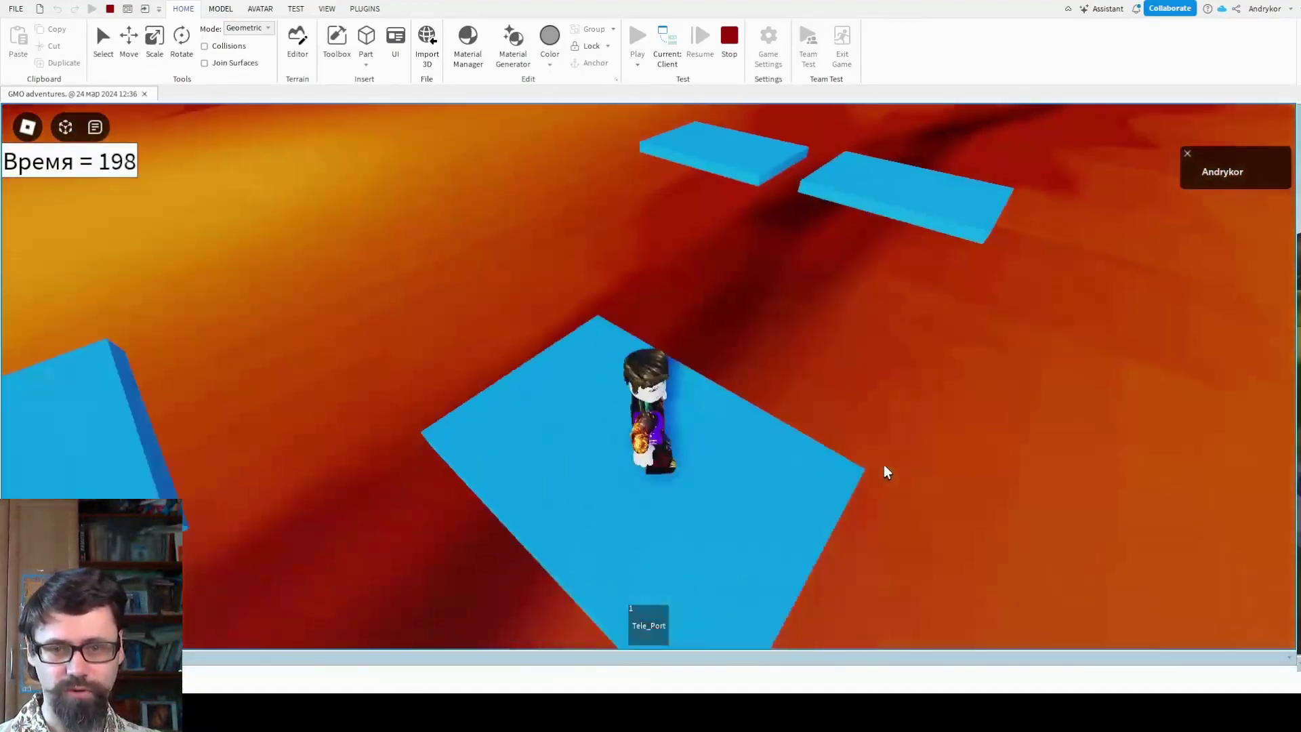
key(w)
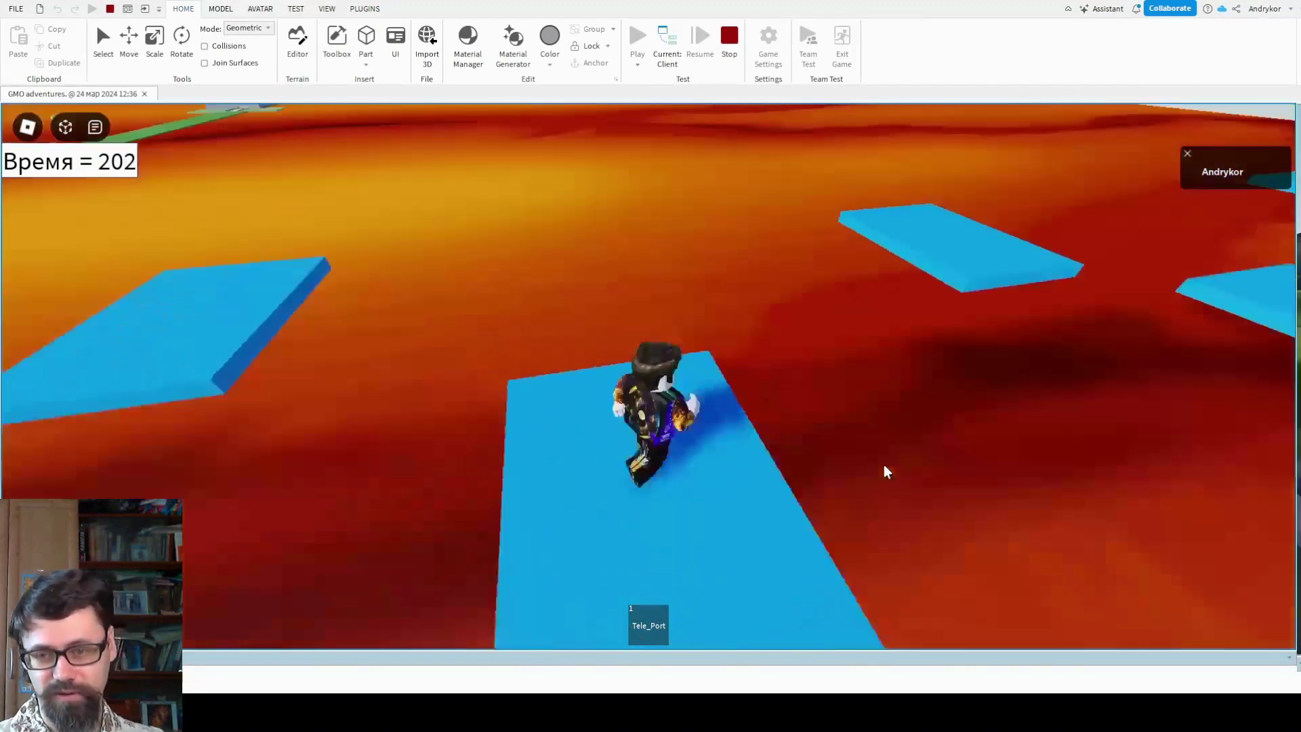
key(w)
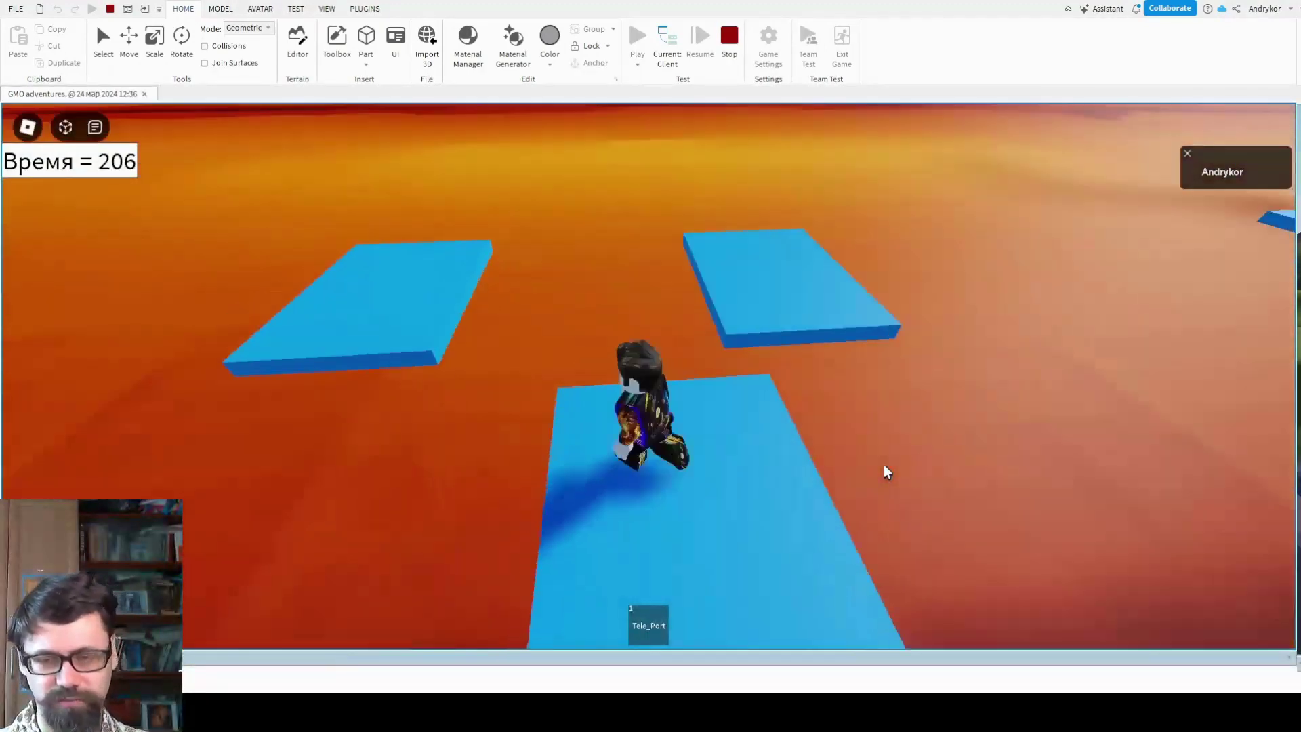
key(space)
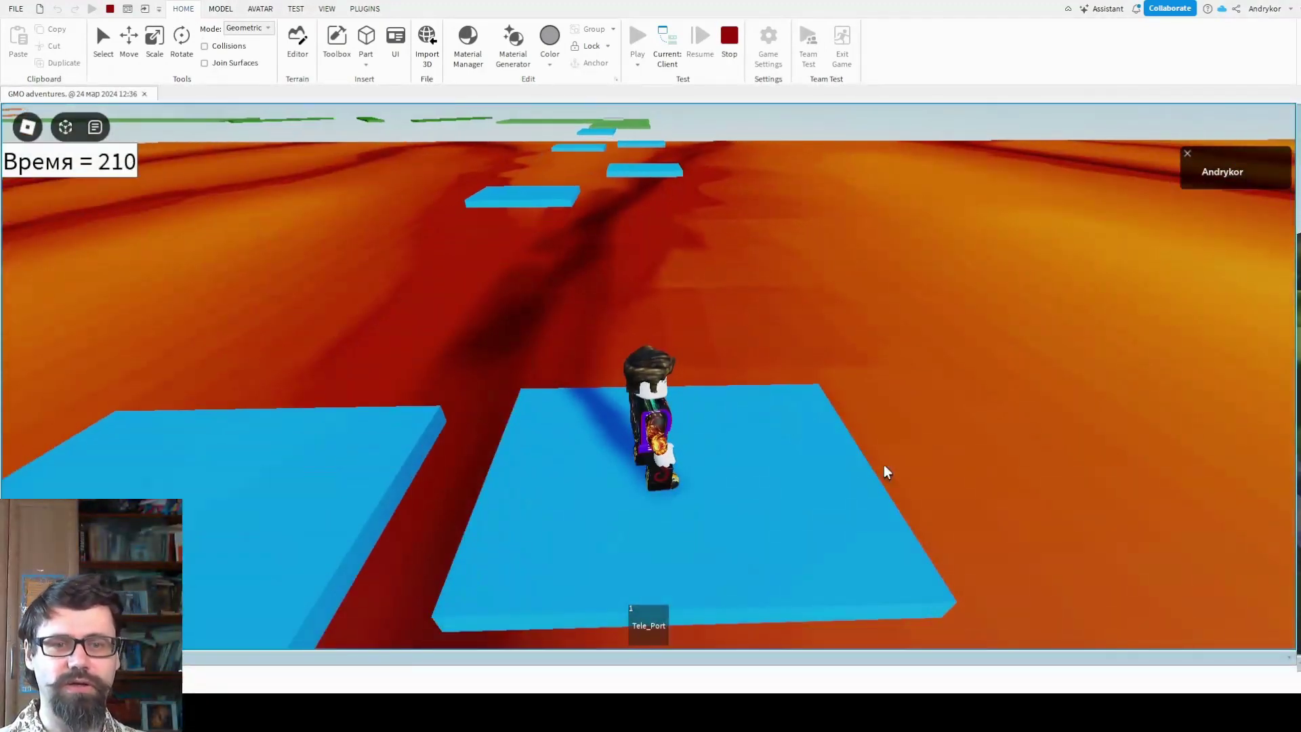
- Rotate the view to find the green platform and jump across onto it
key(Left)
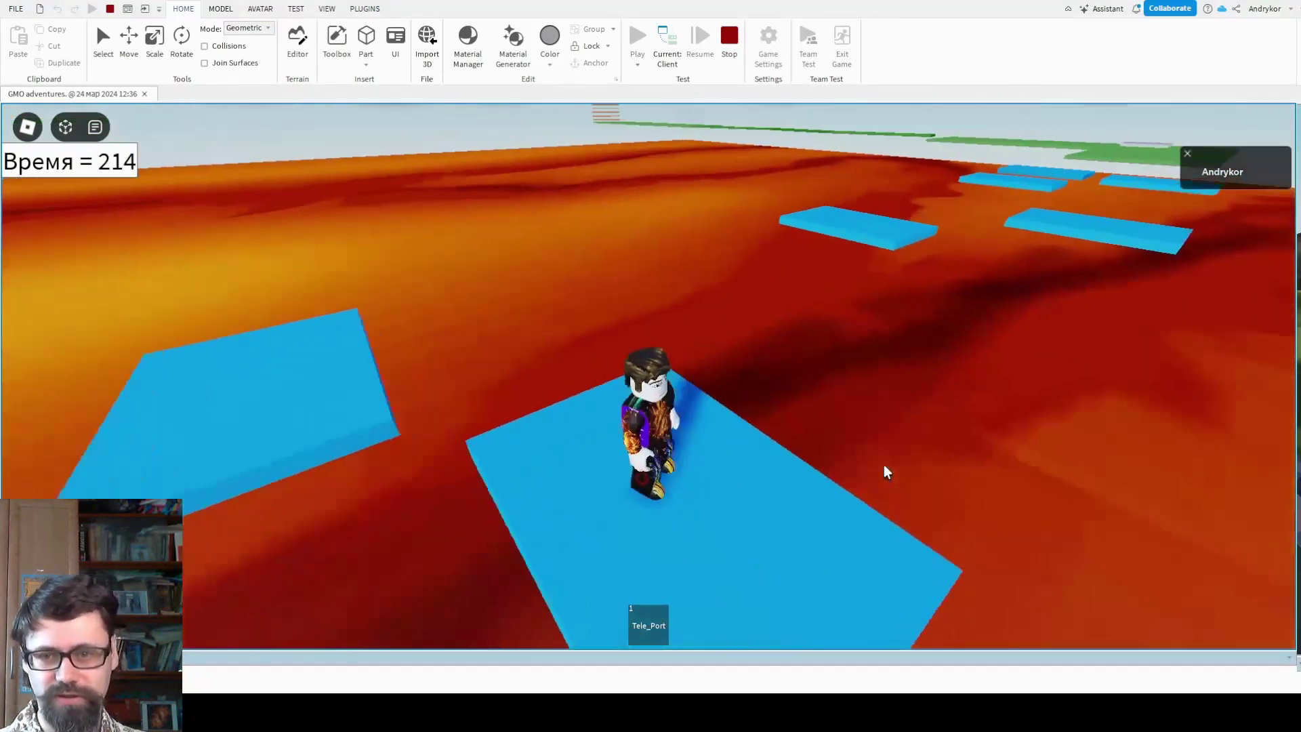
key(space)
key(Right)
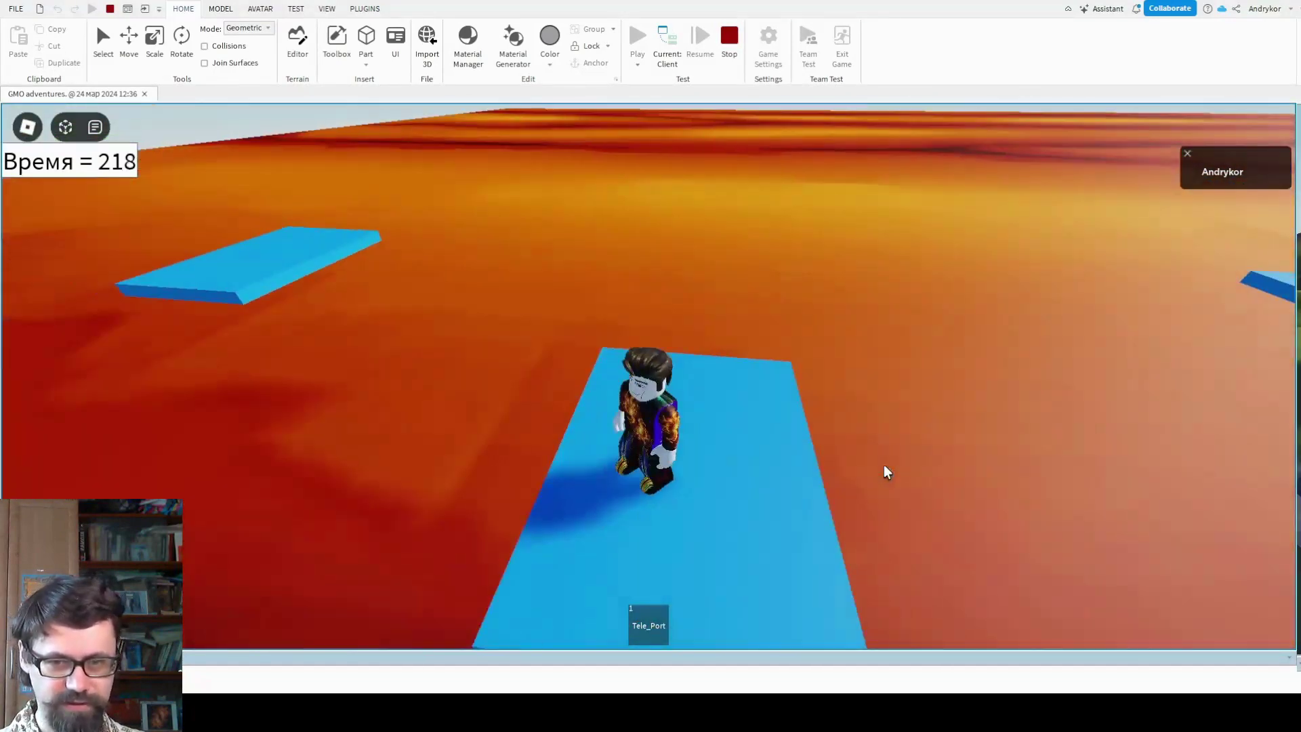
key(space)
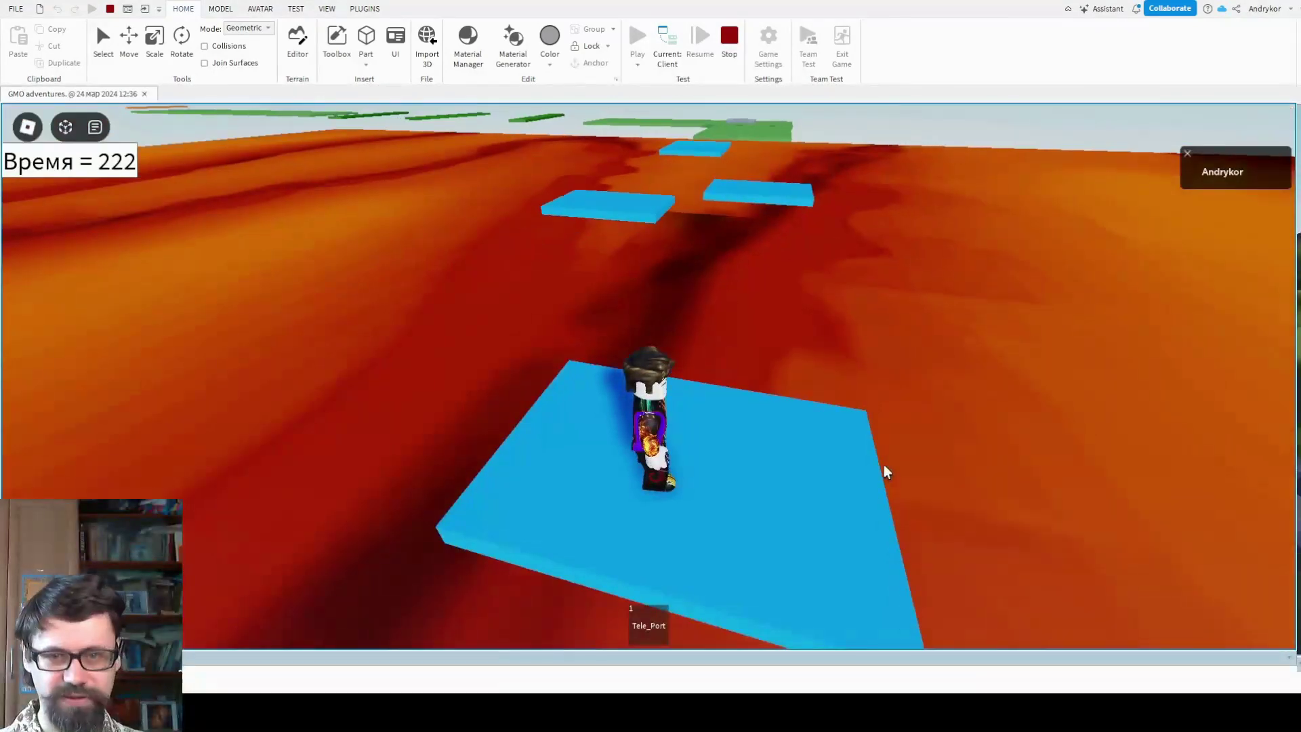
key(Left)
key(Right)
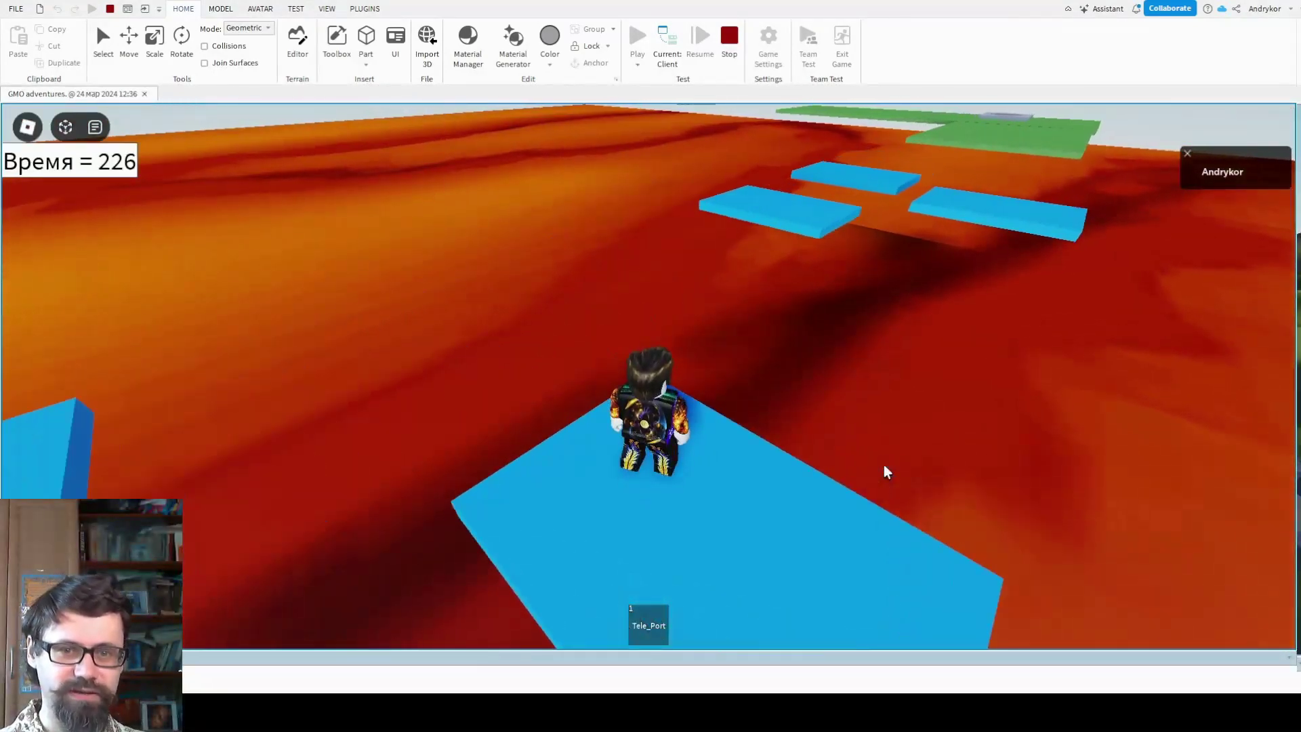
key(Left)
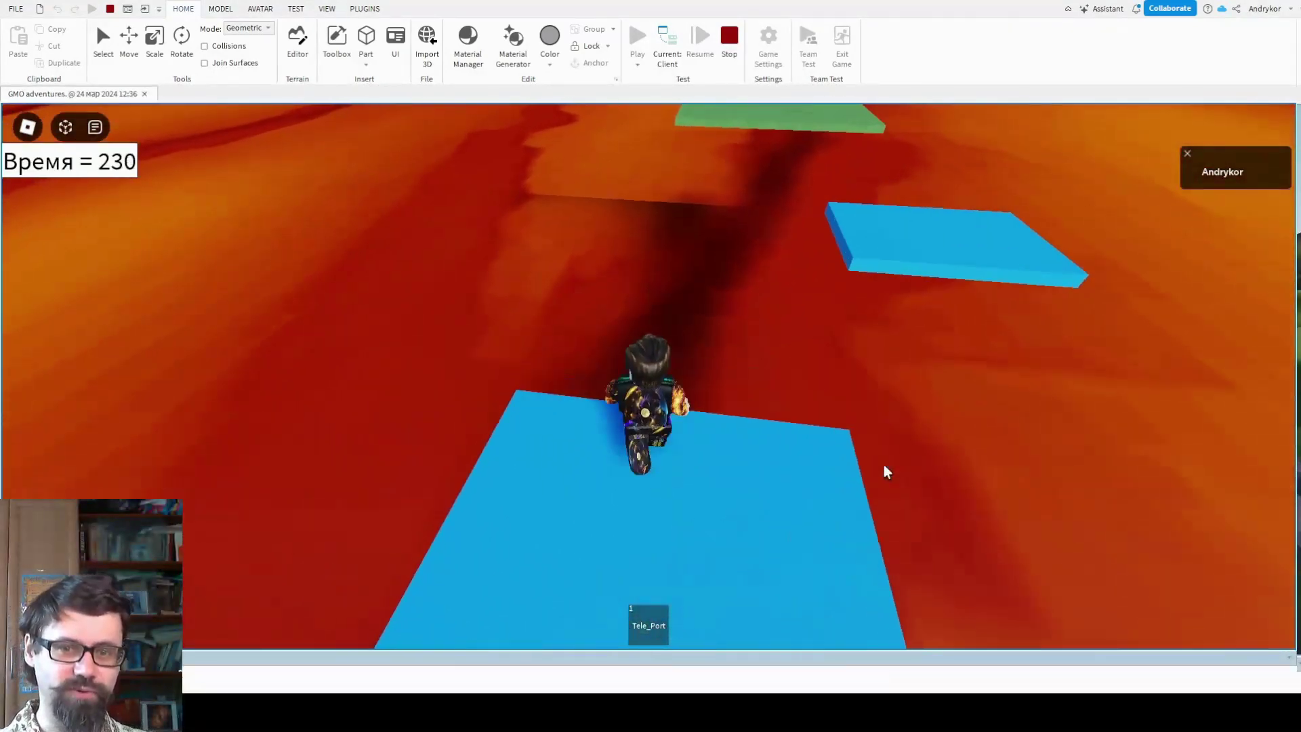
key(Left)
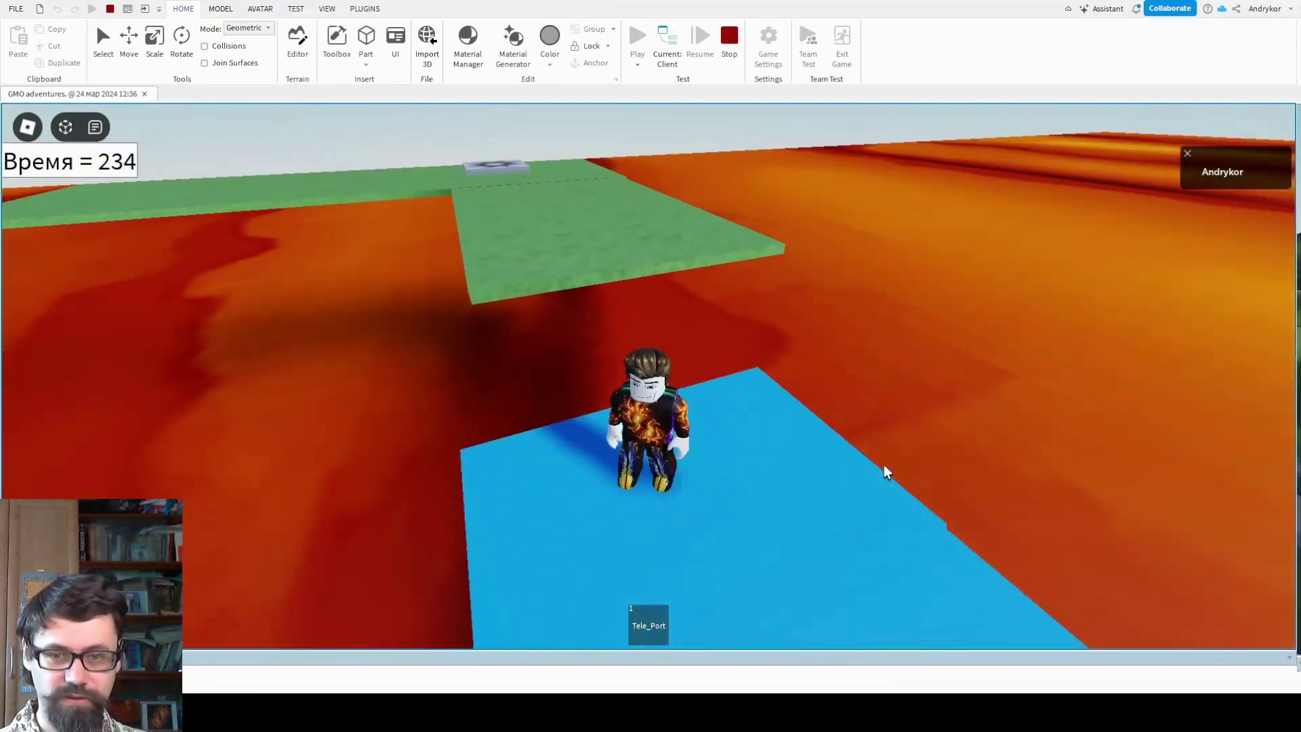
key(Left)
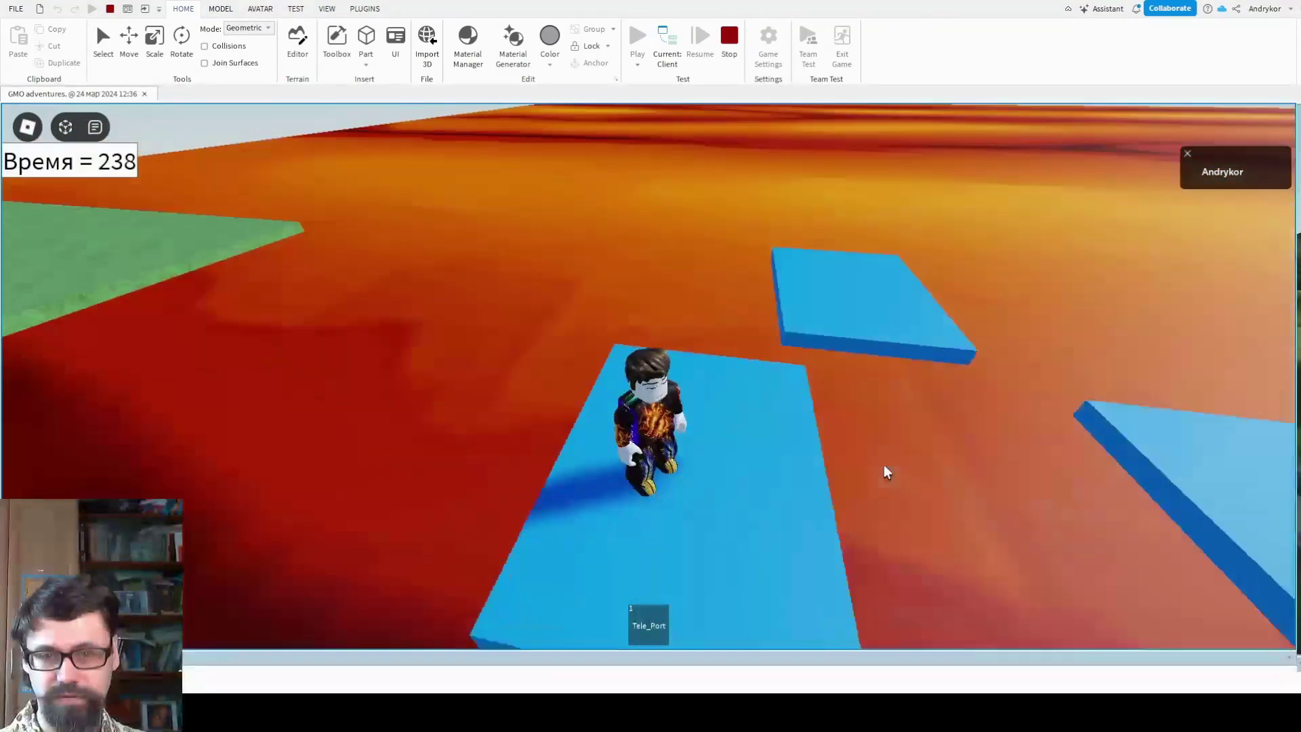
key(Left)
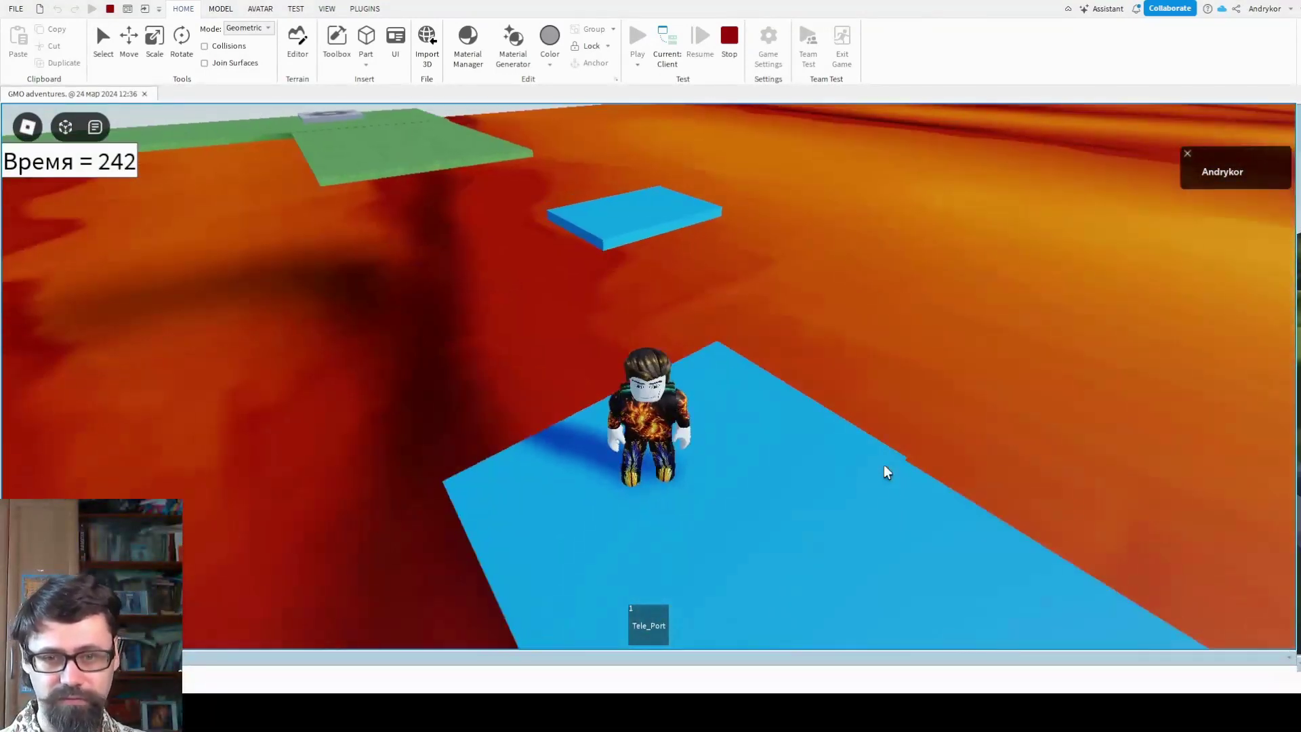
key(Up)
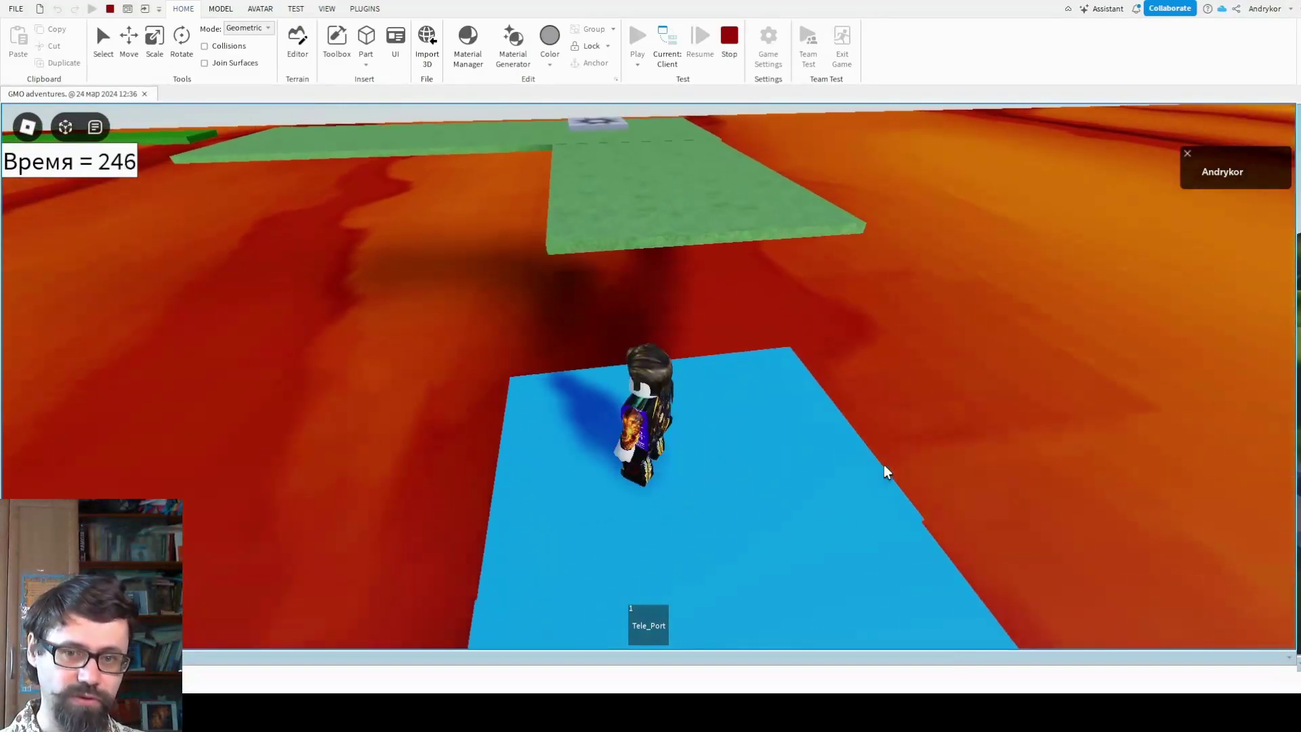
- Step onto the star teleport pad and run from the spawn onto the narrow path
key(Up)
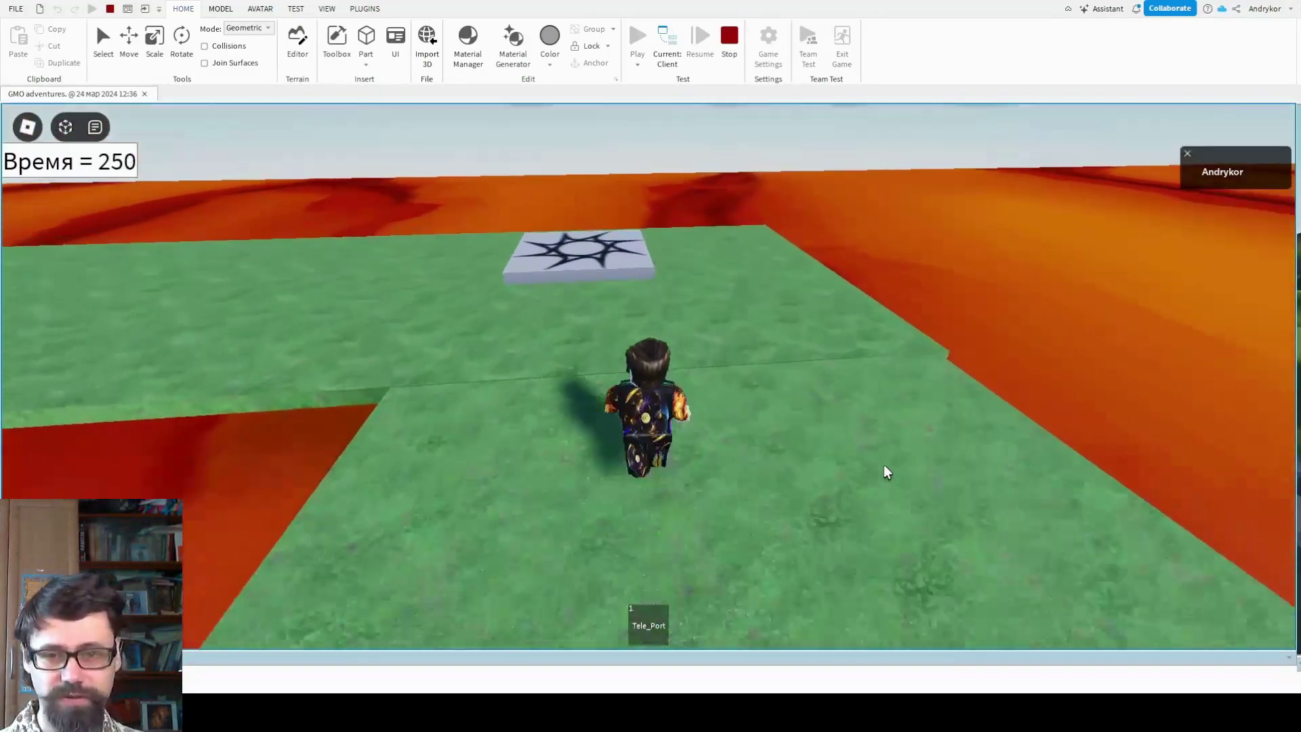
key(Up)
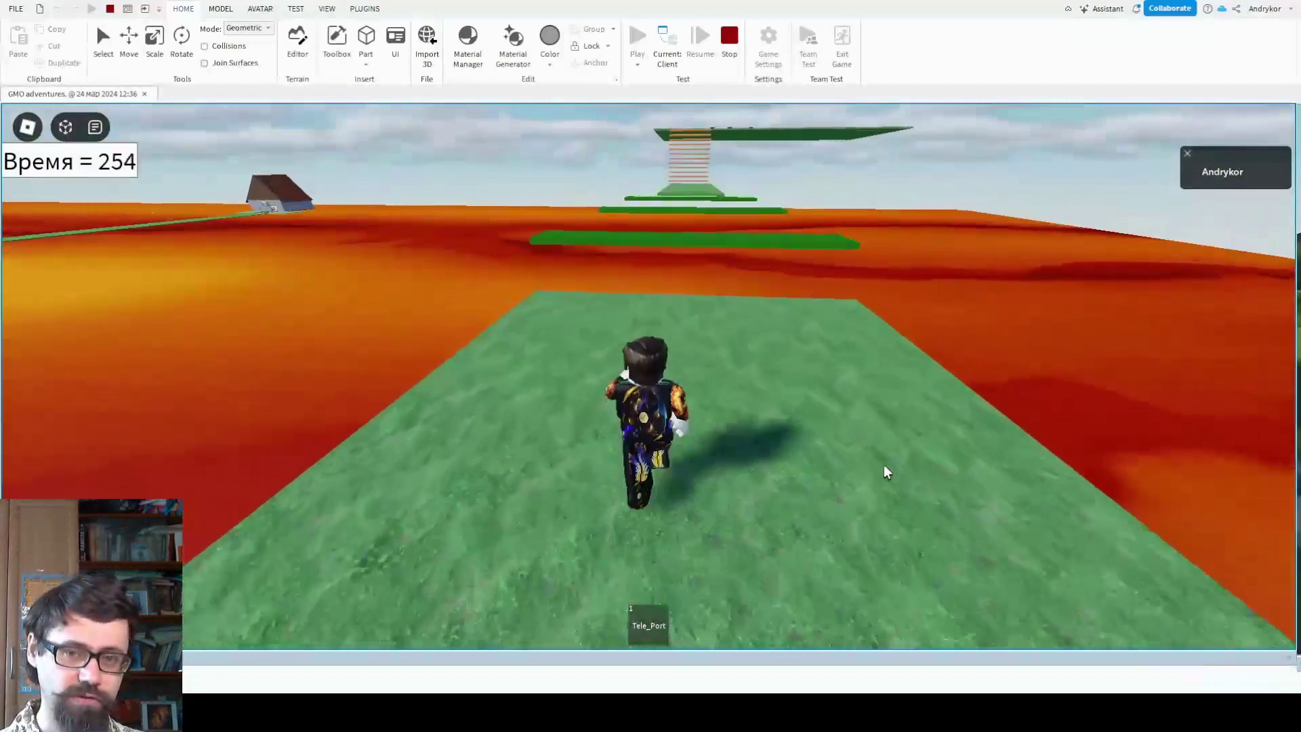
key(Right)
key(Up)
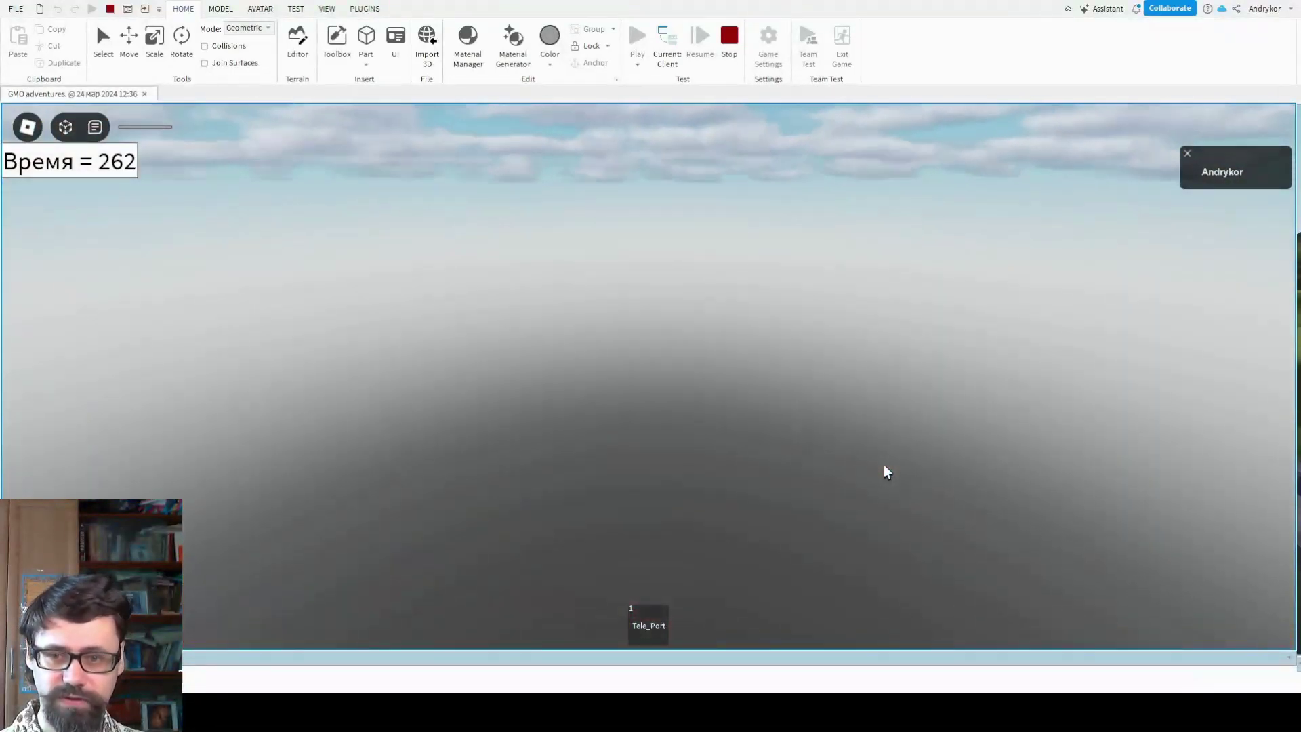
key(Up)
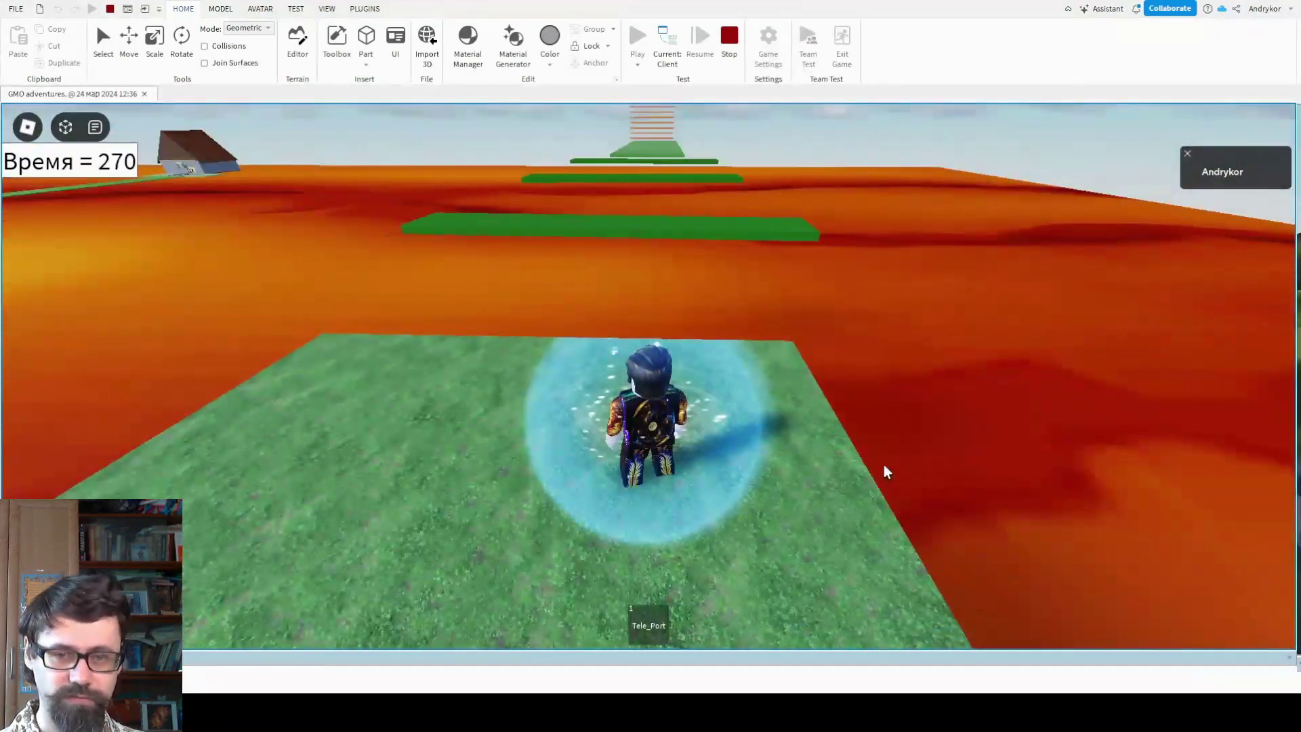
- Follow the bends of the green path toward the eggplant stairs
key(Down)
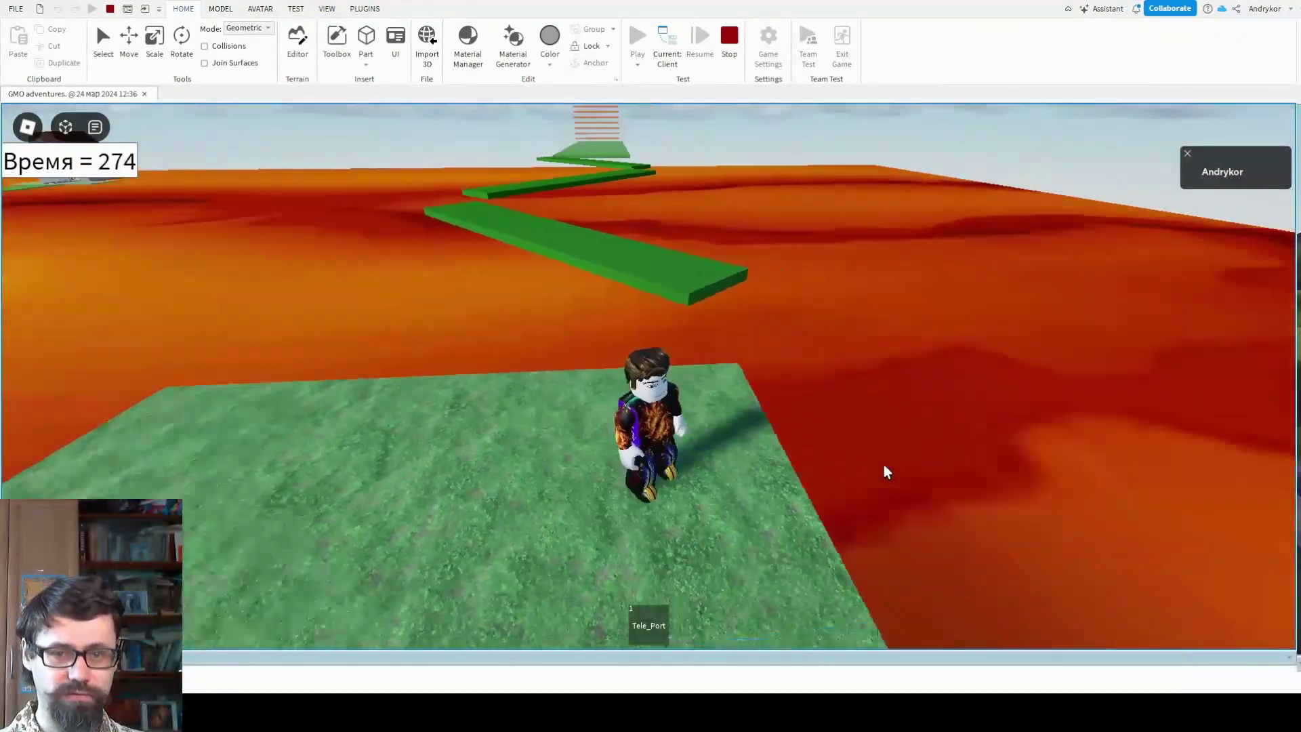
key(Up)
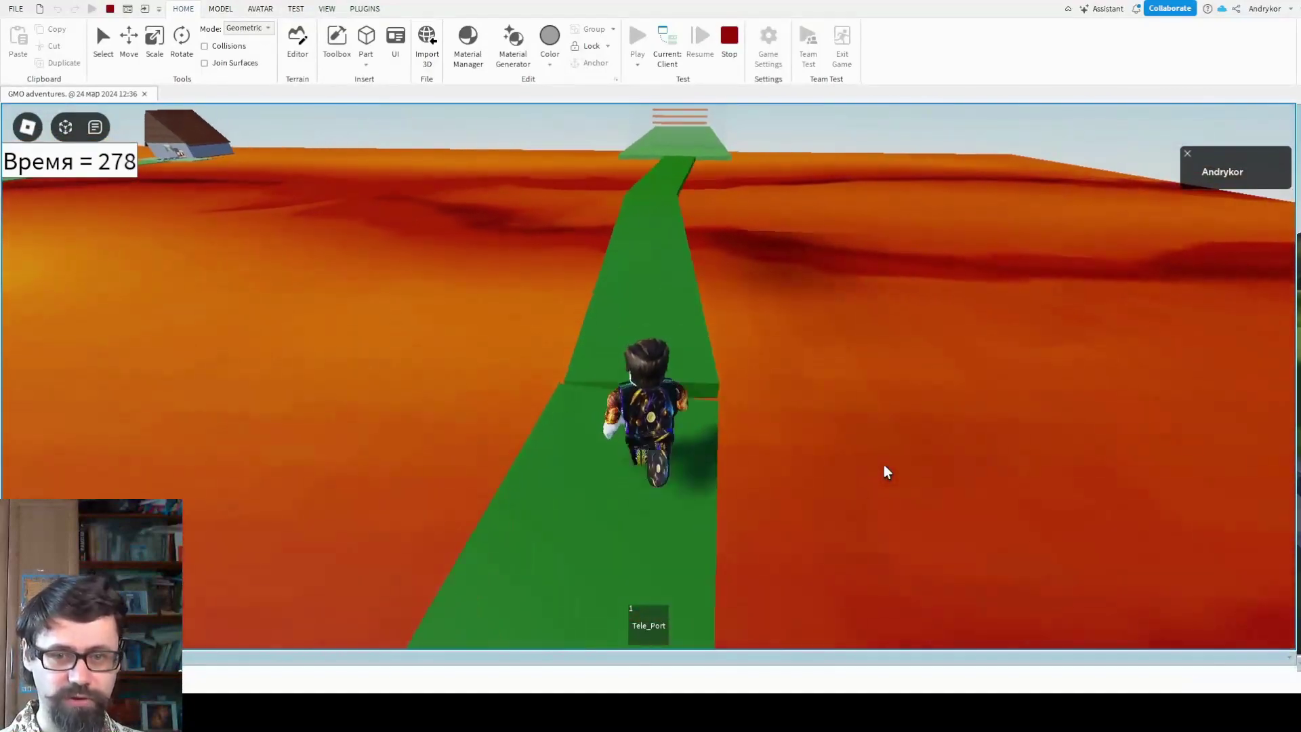
key(Left)
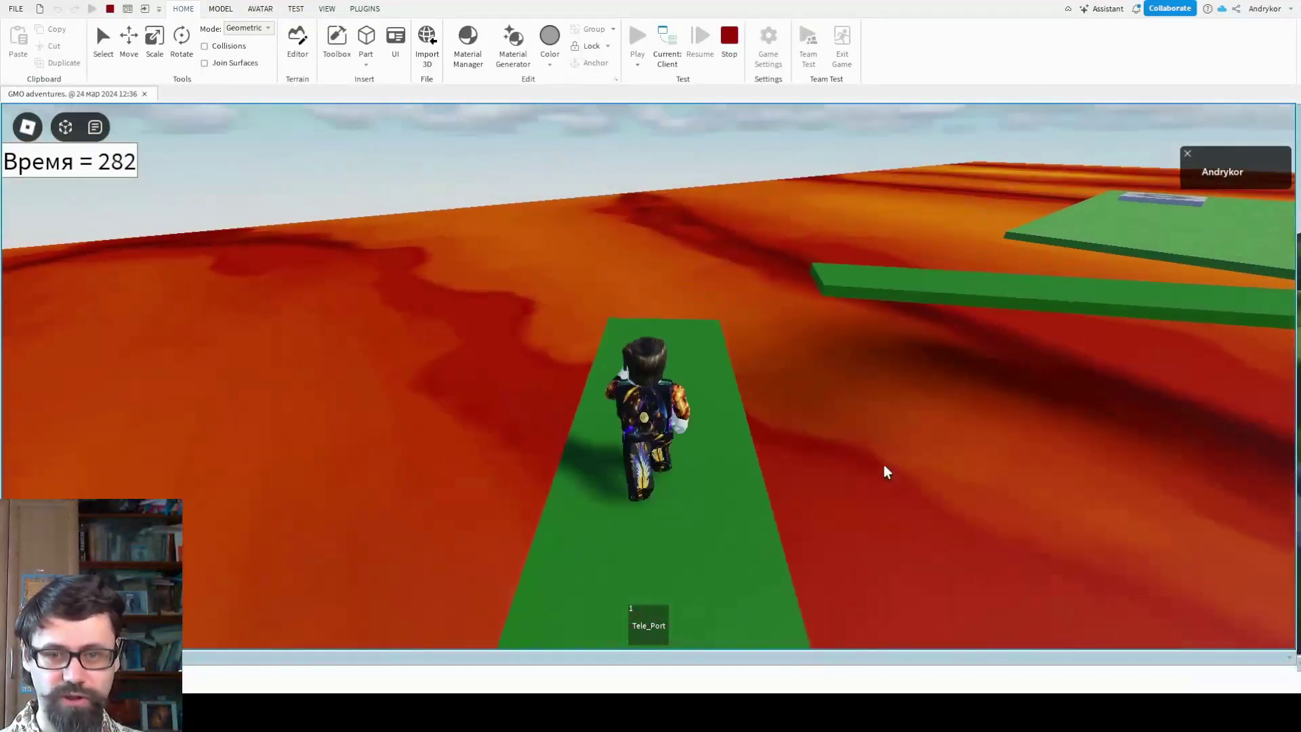
key(Right)
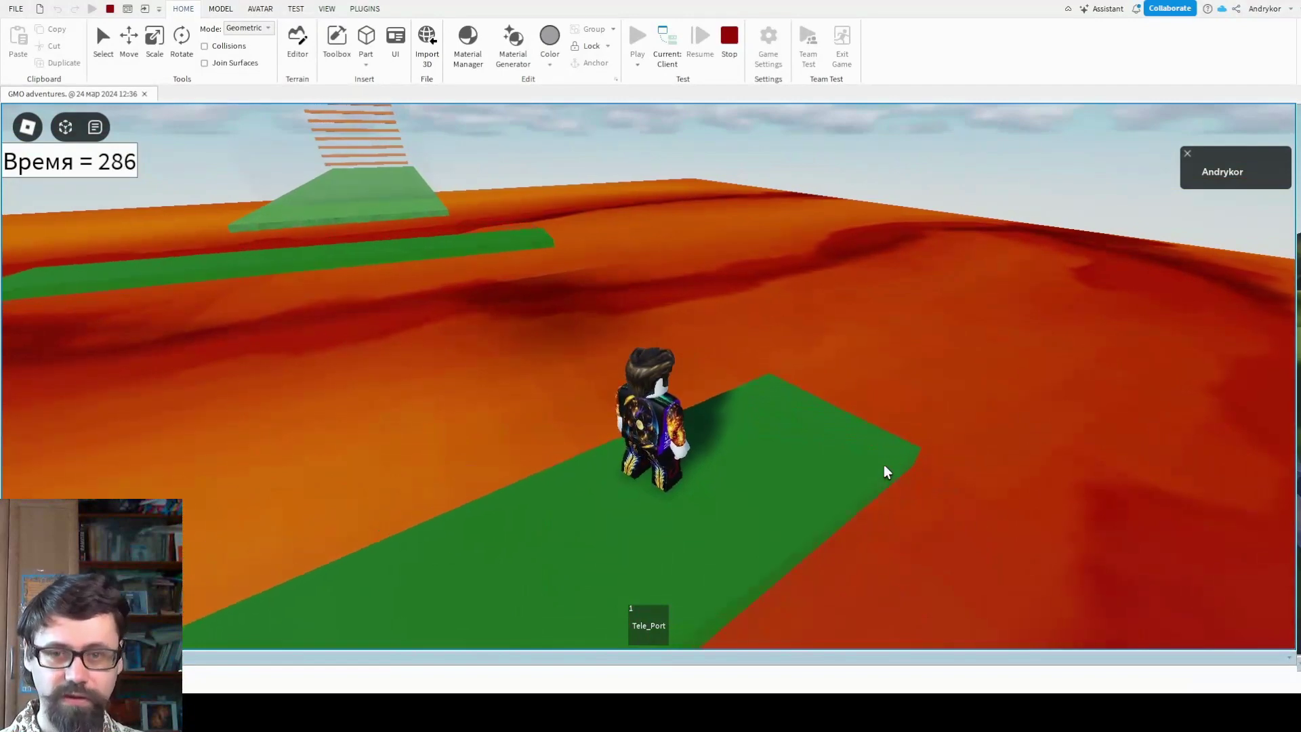
key(Right)
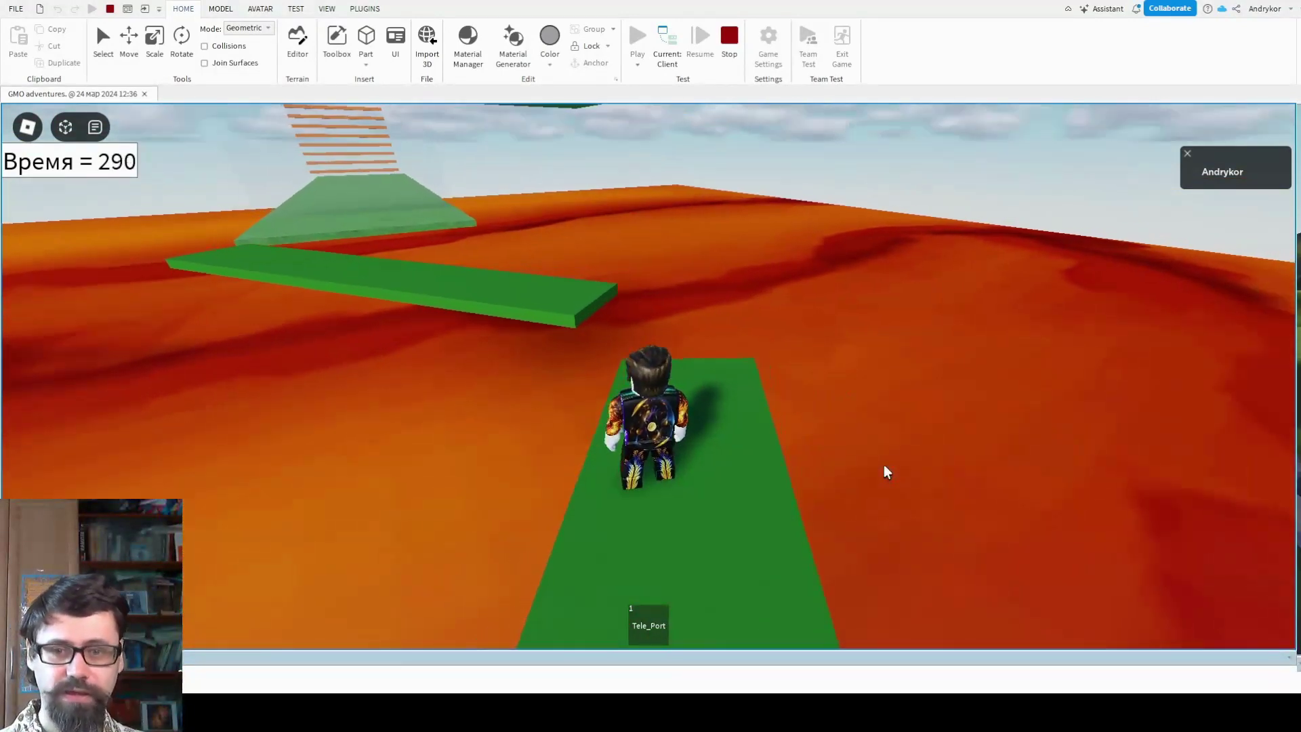
key(Left)
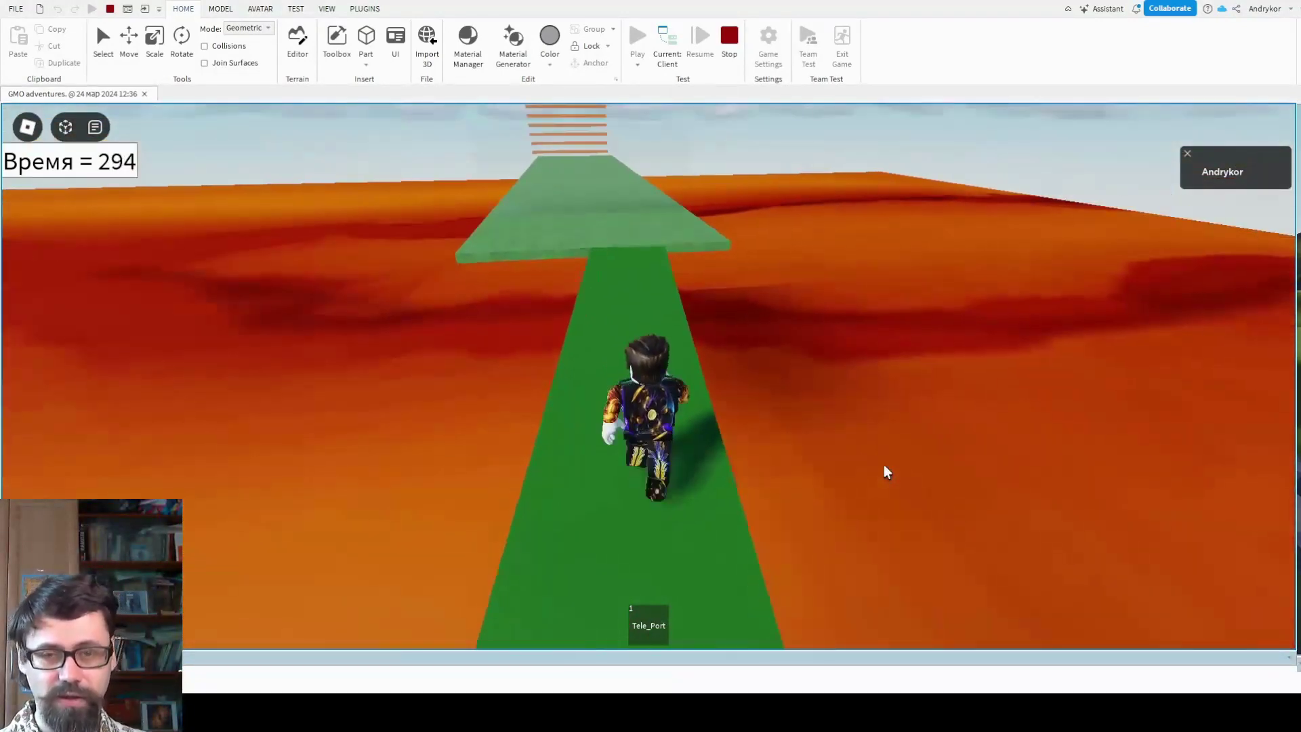
- Run up the path and climb the eggplant stairs toward the grassy field
key(w)
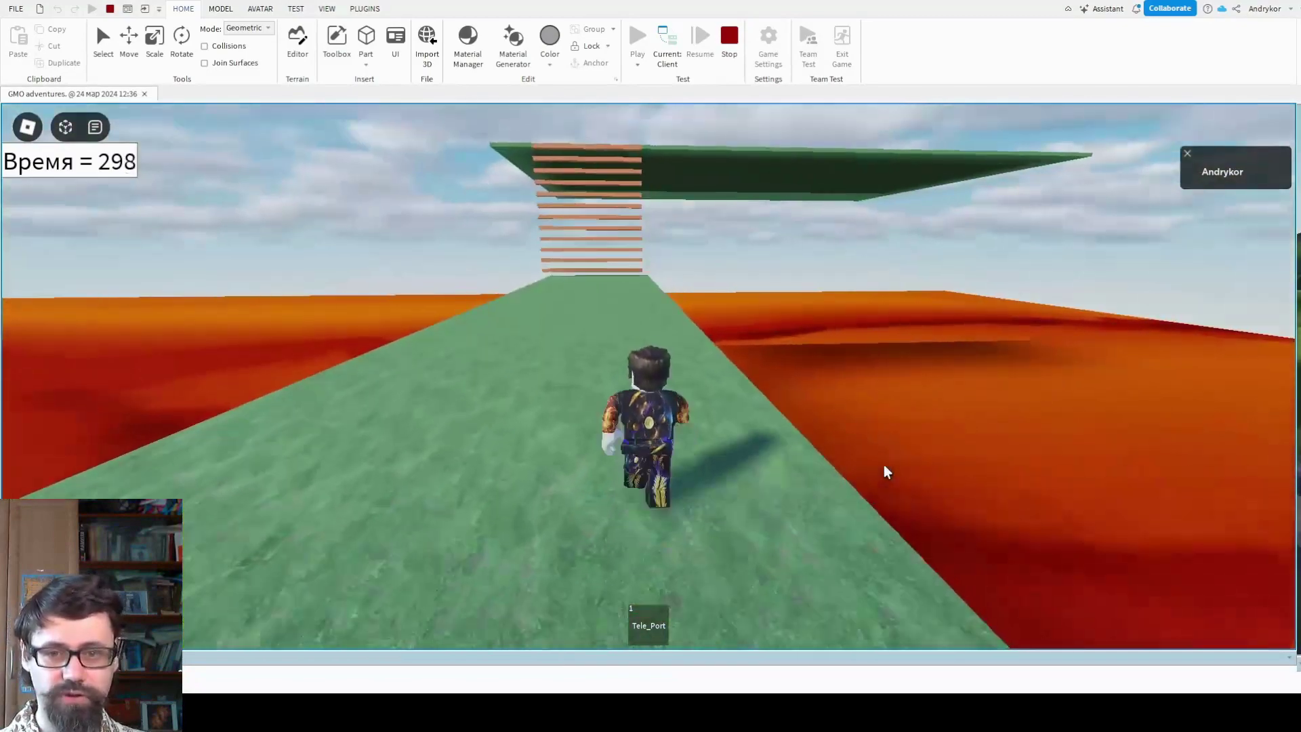
key(w)
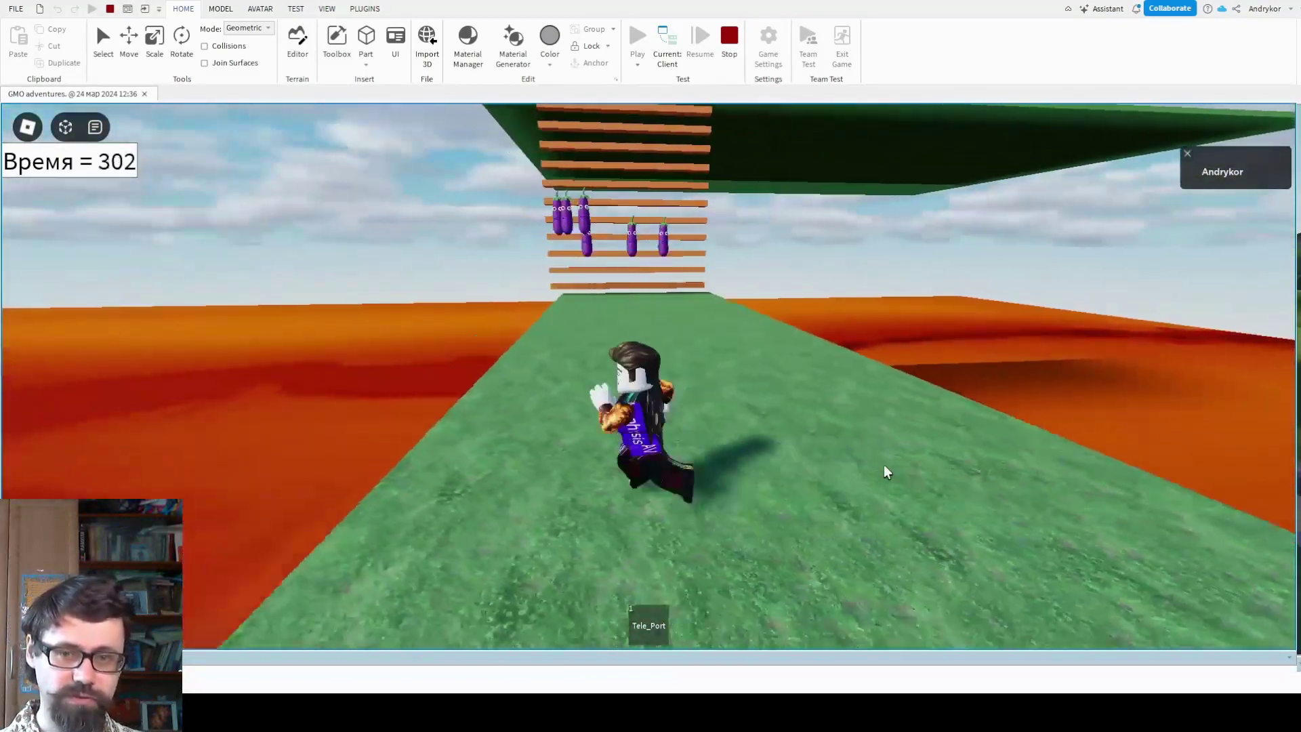
key(w)
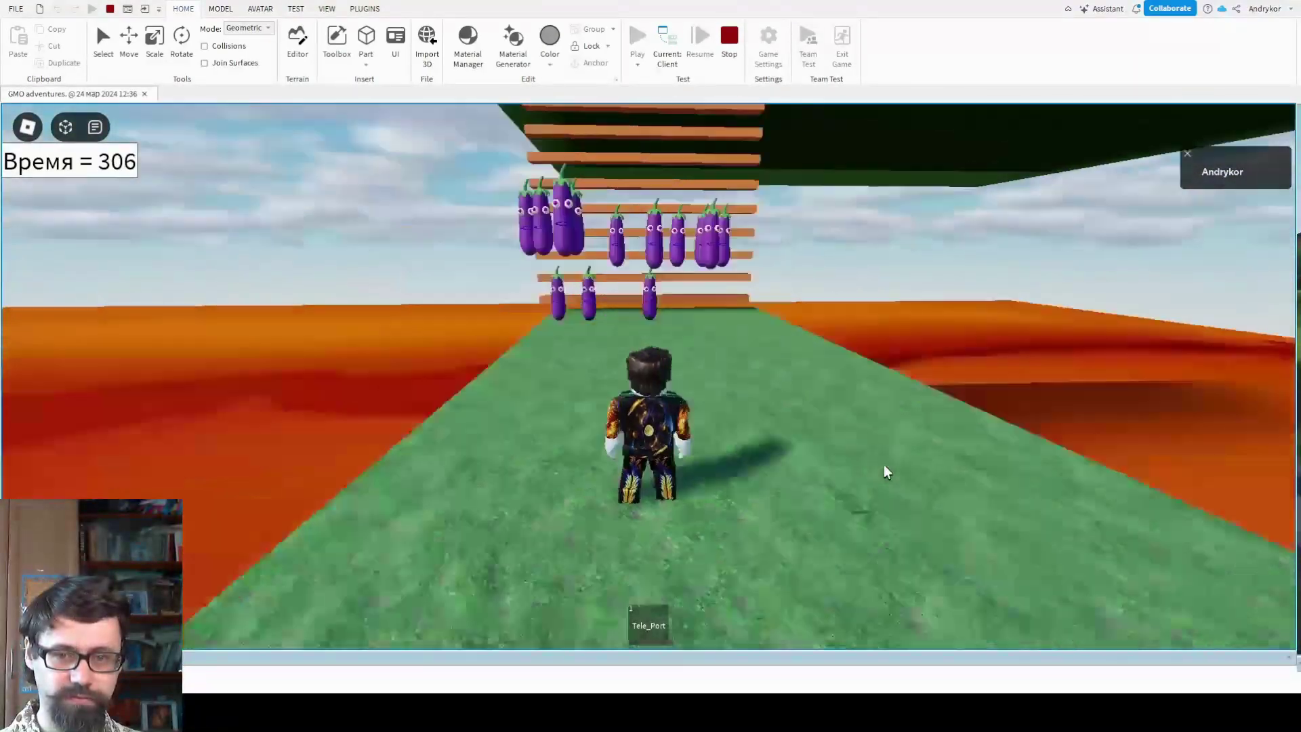
scroll(884, 465, up, 10)
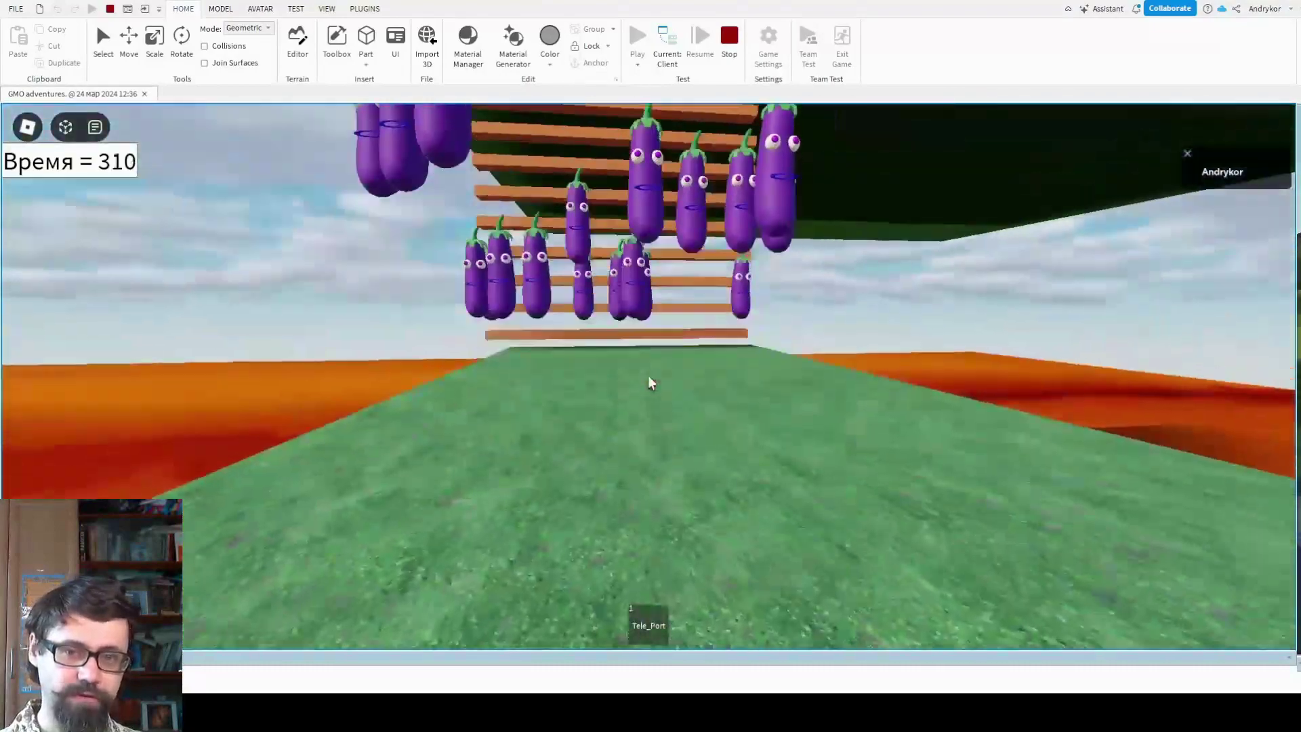
key(w)
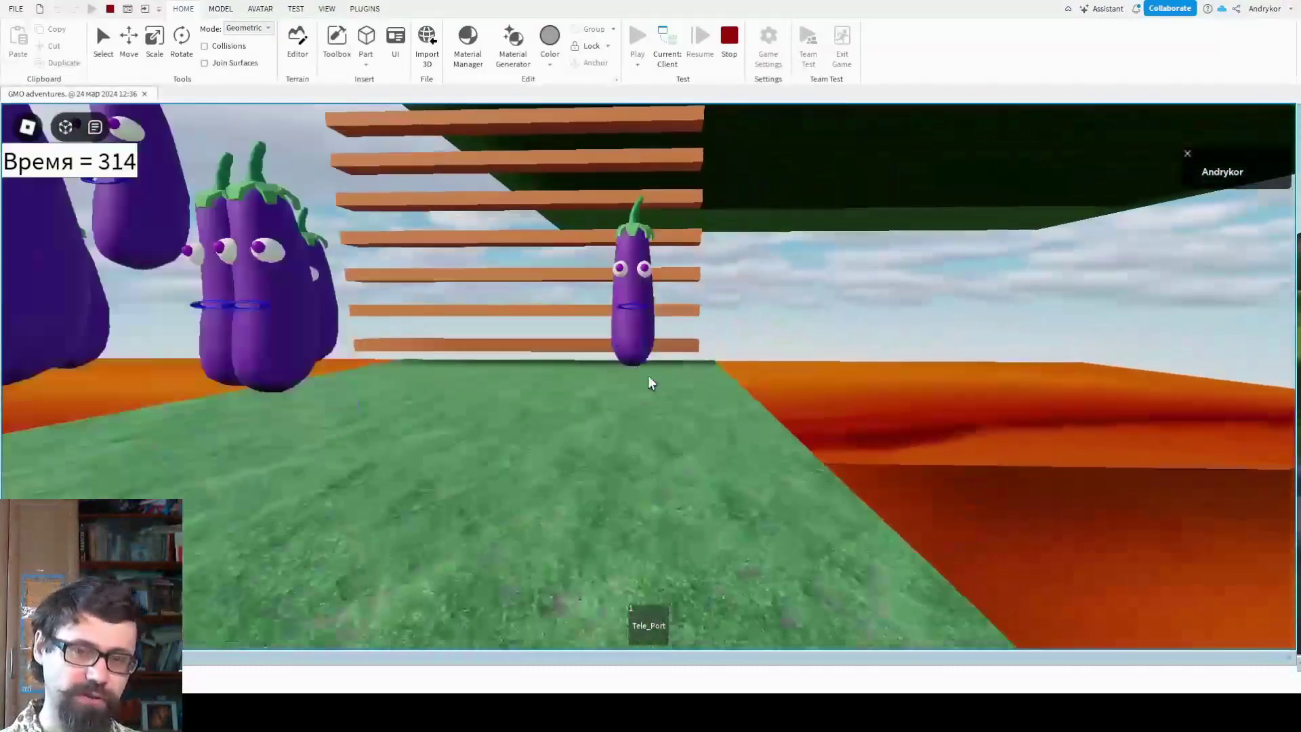
key(w)
scroll(648, 376, down, 2)
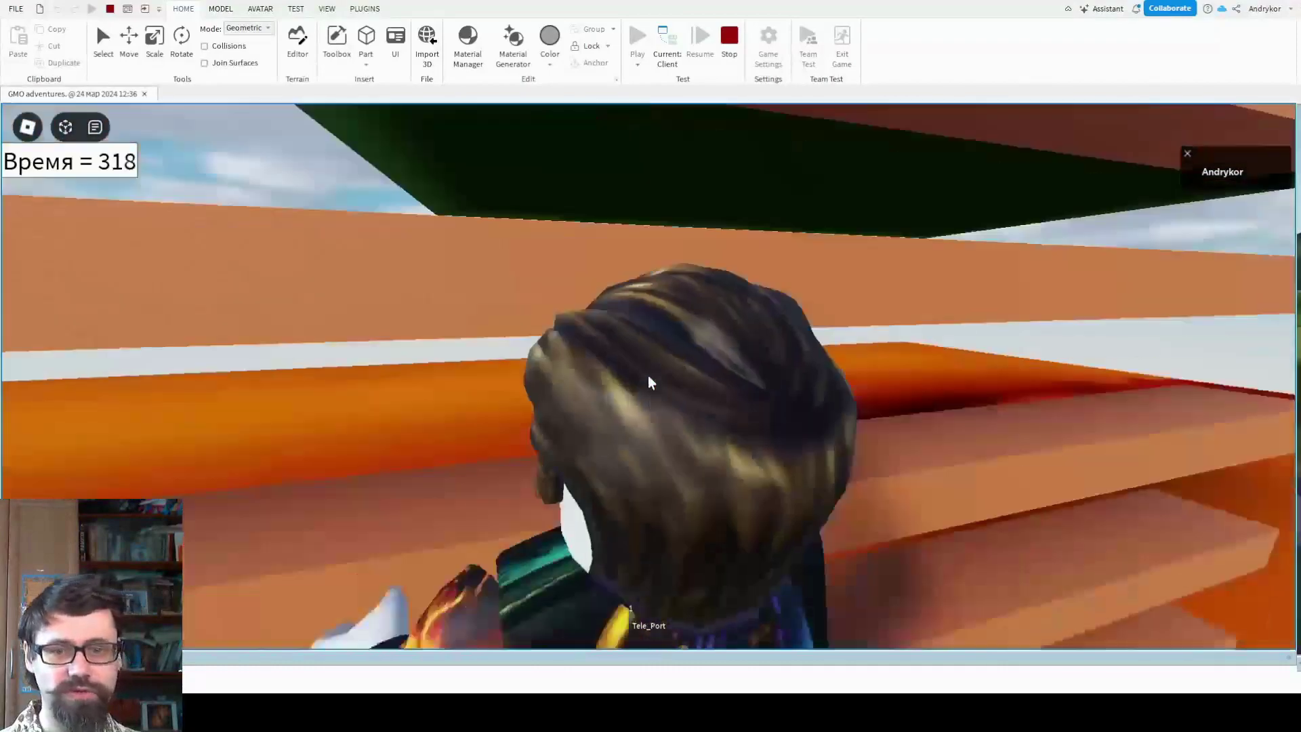
- Reach the safes, open the keypad, and try the wrong codes 994 and 5
key(w)
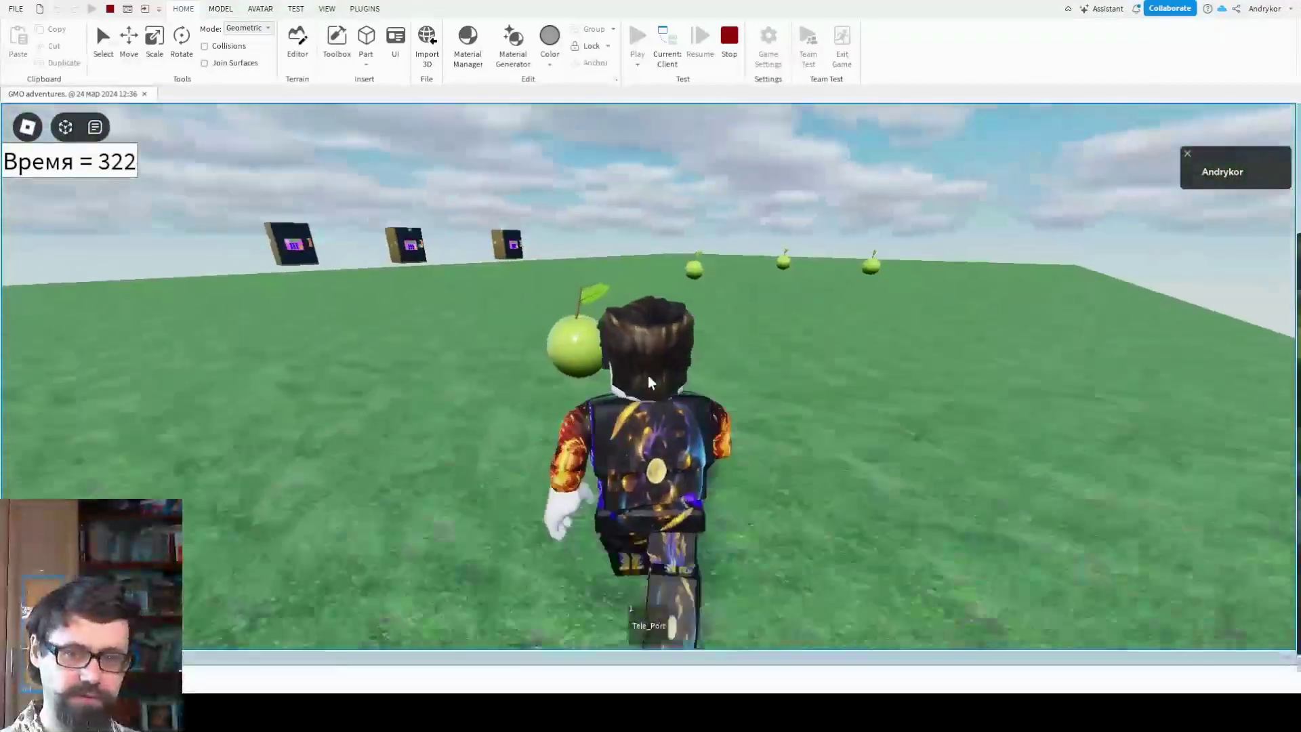
key(w)
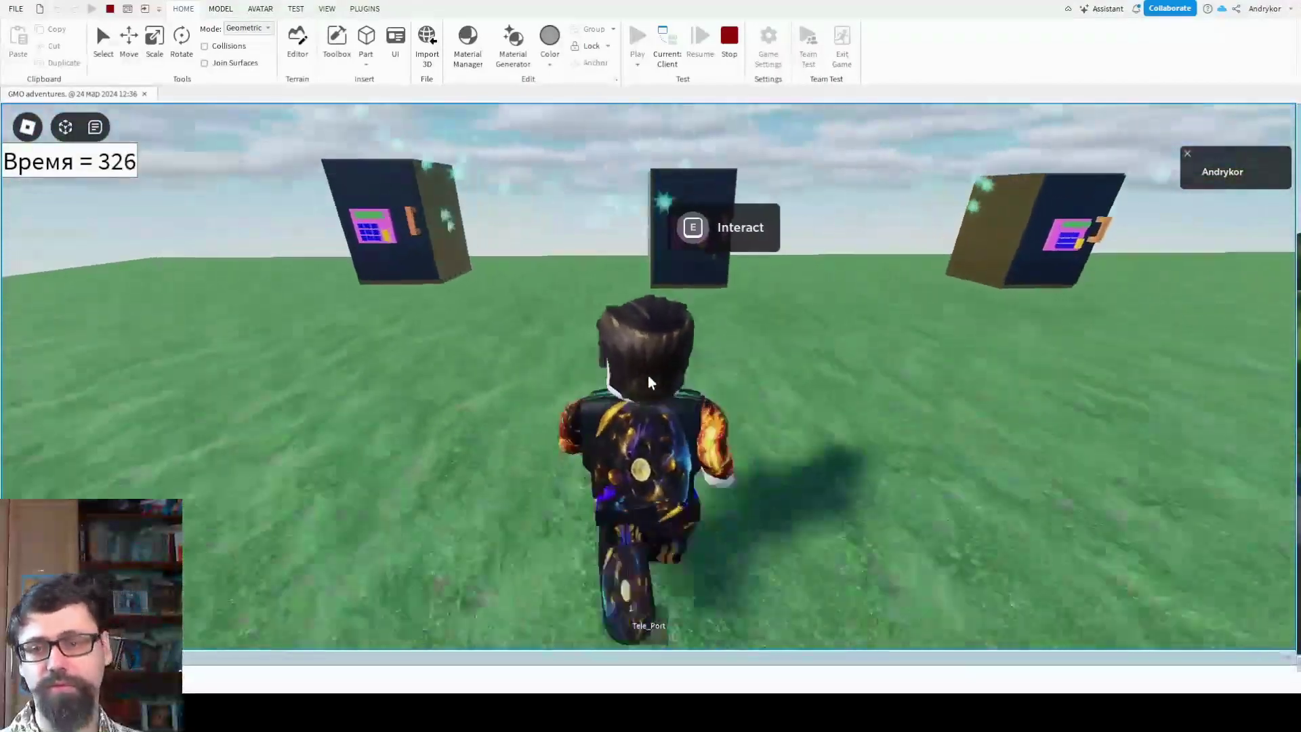
key(w)
click(730, 261)
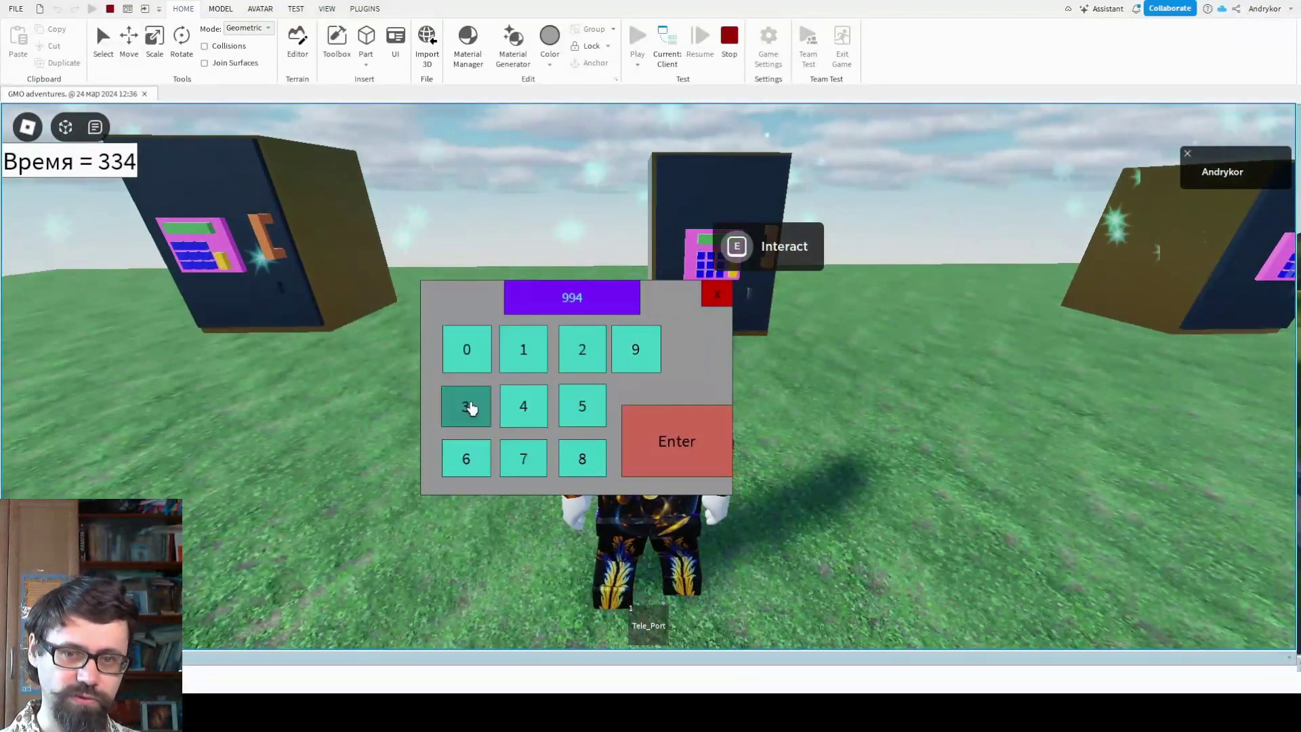
click(652, 450)
click(657, 439)
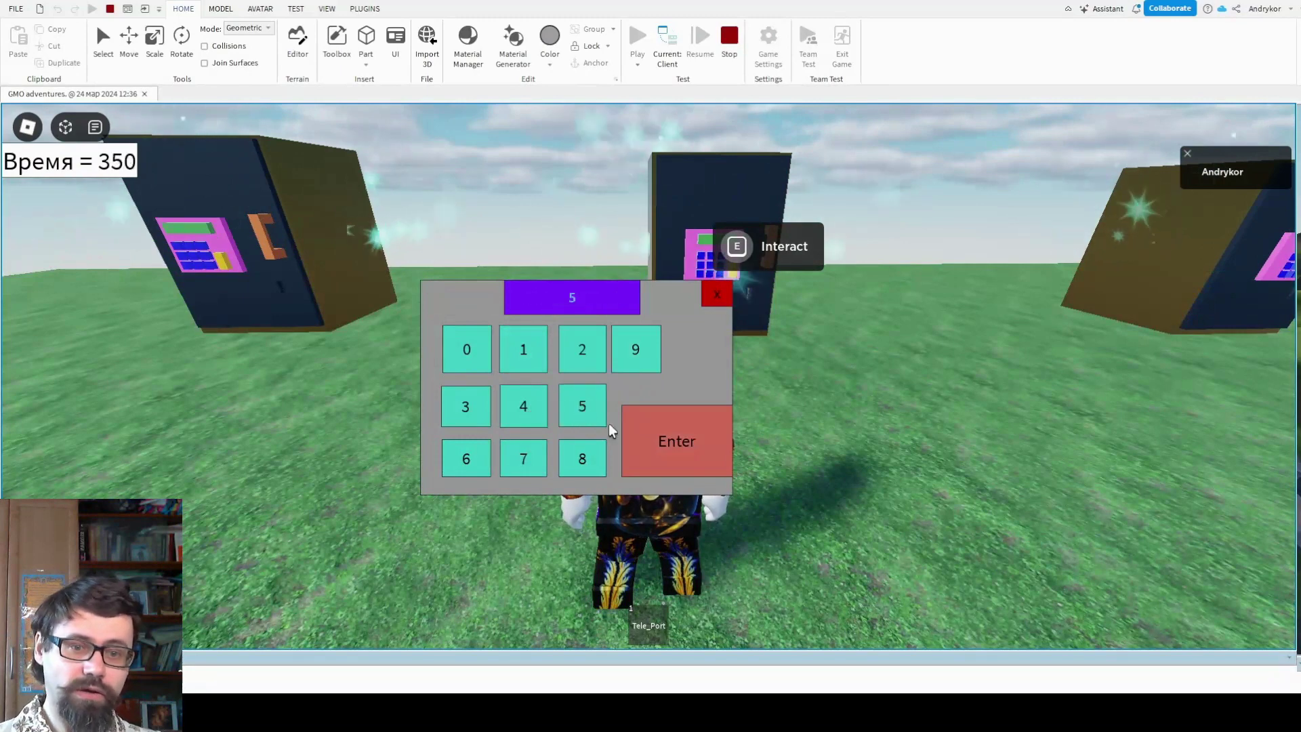
click(654, 452)
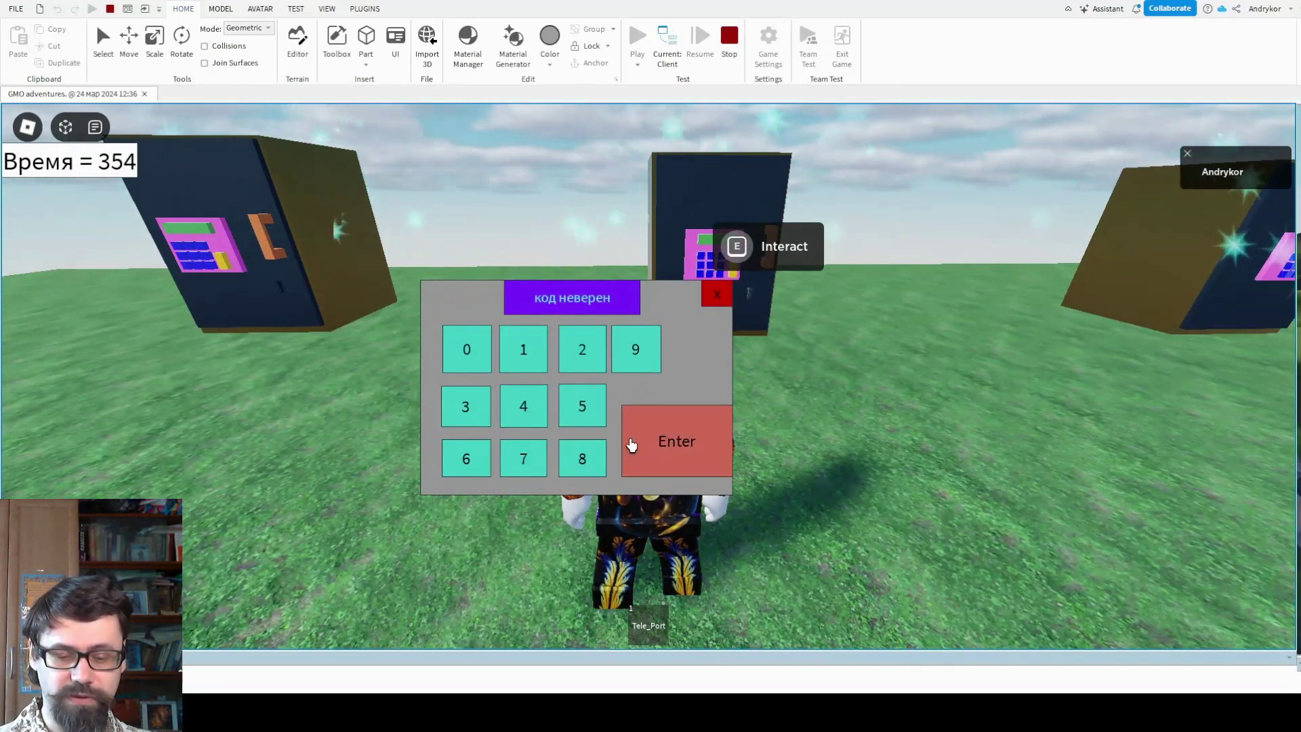
click(716, 295)
key(e)
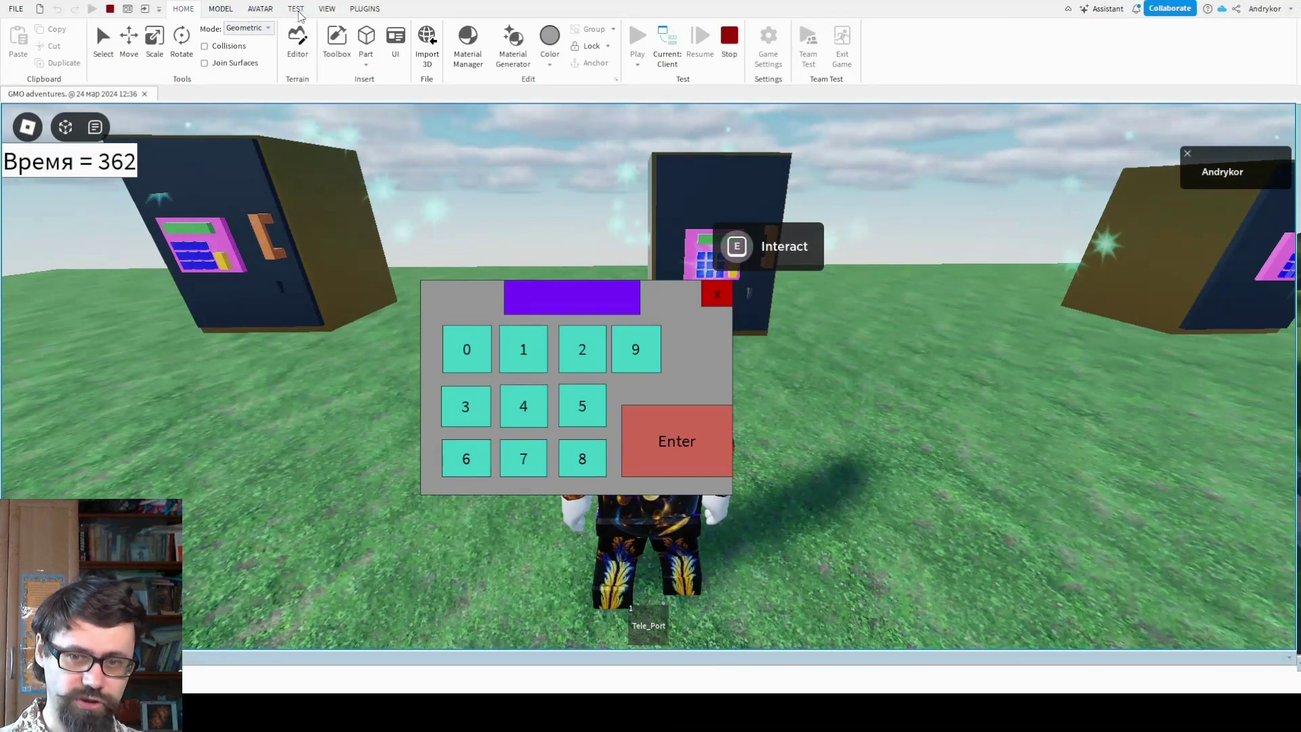
- Find Seif3's CodeL value in Explorer and read its code in Properties
click(327, 9)
click(22, 41)
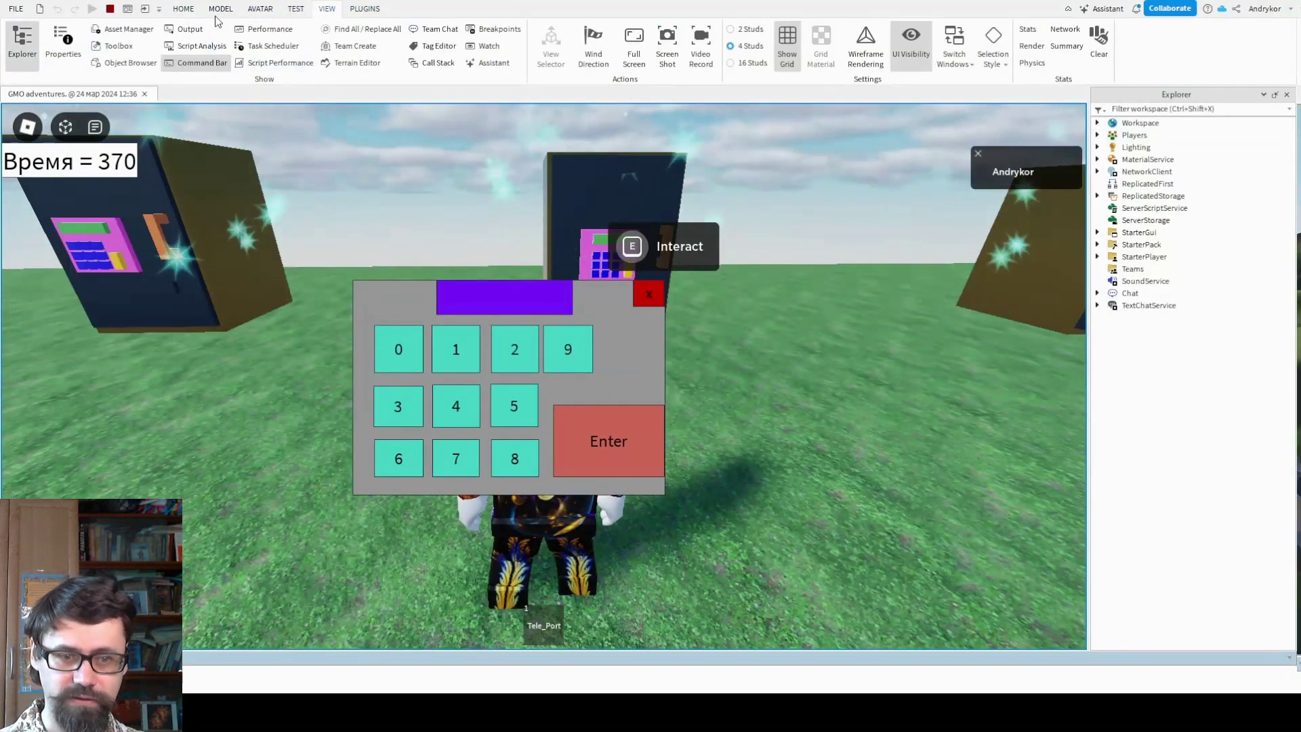
click(183, 9)
click(611, 183)
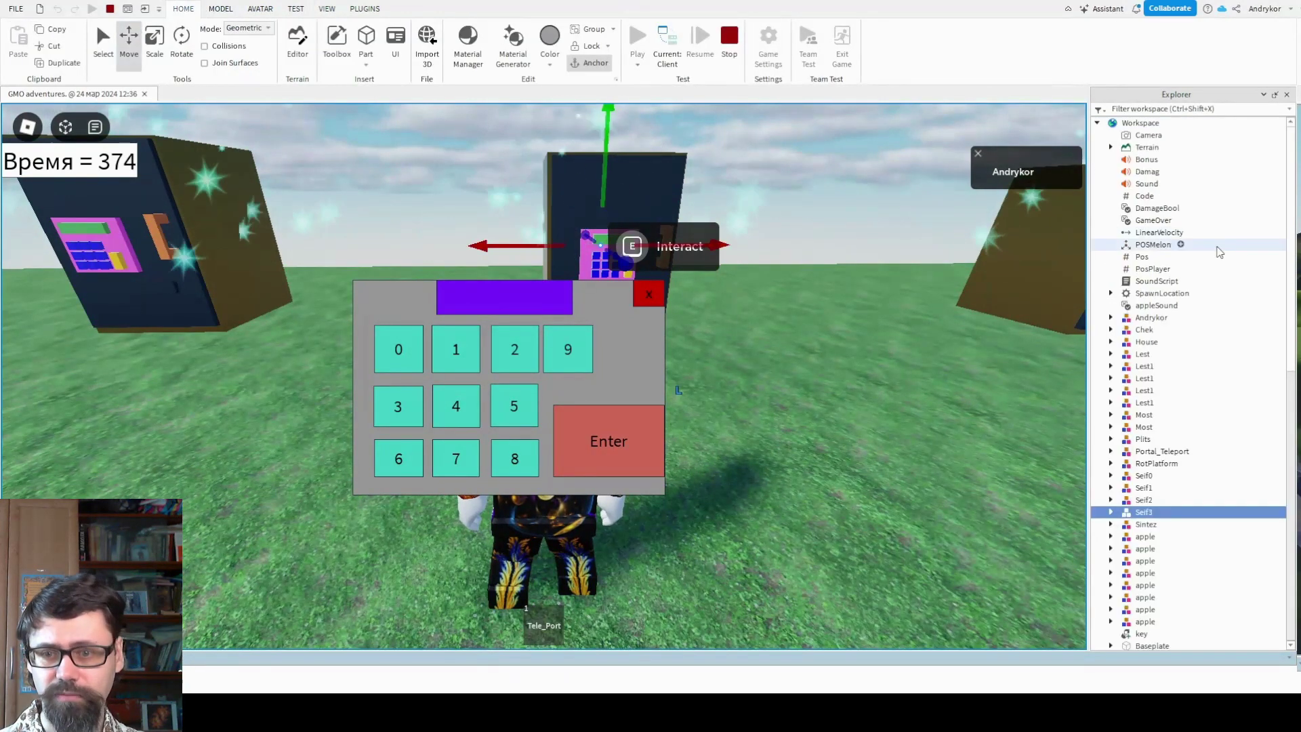
click(1110, 511)
click(1160, 524)
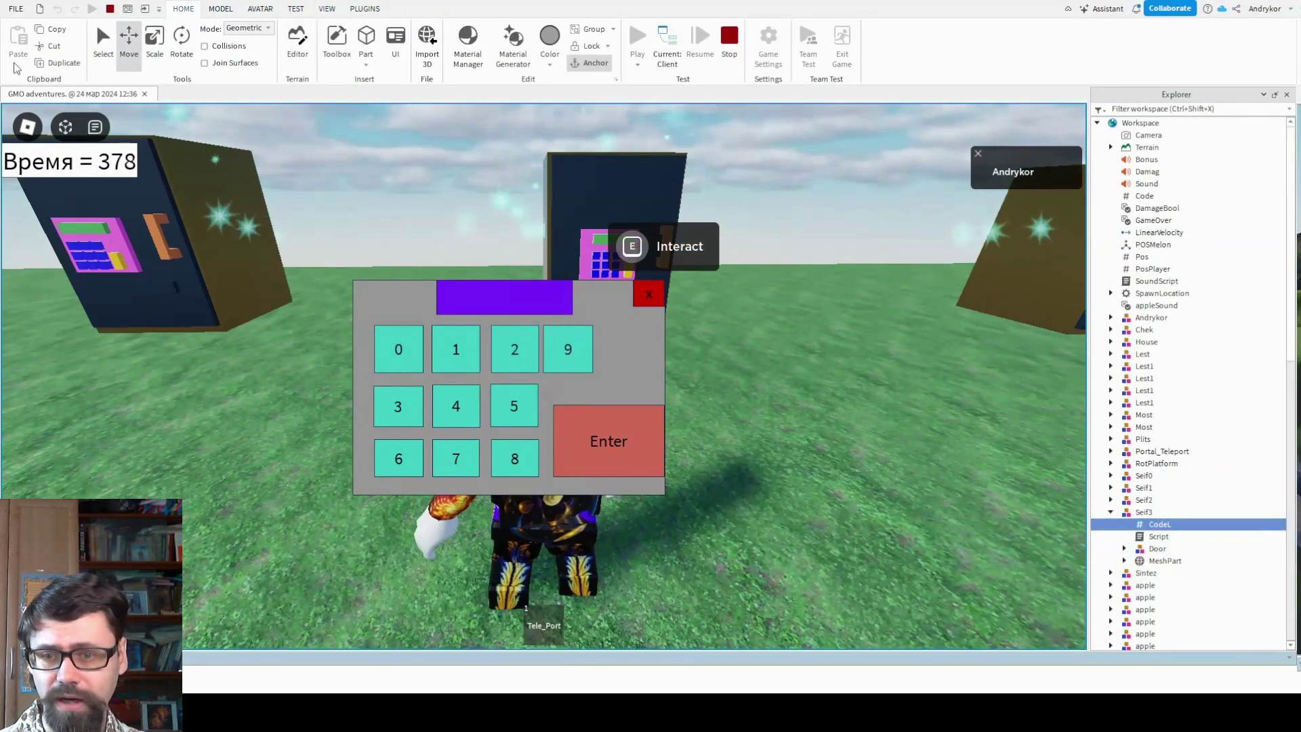
click(327, 8)
click(63, 41)
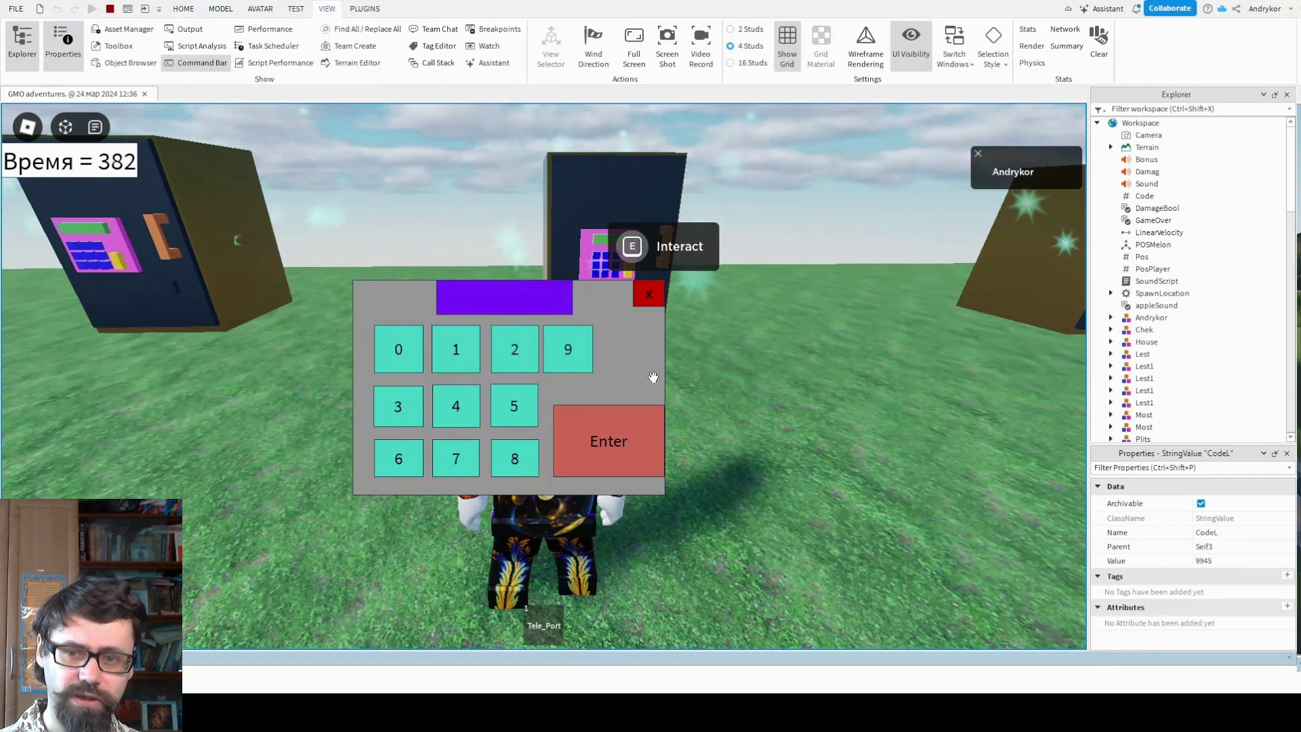
- Close the panels and enter code 9945 on the keypad to open the safe
click(609, 452)
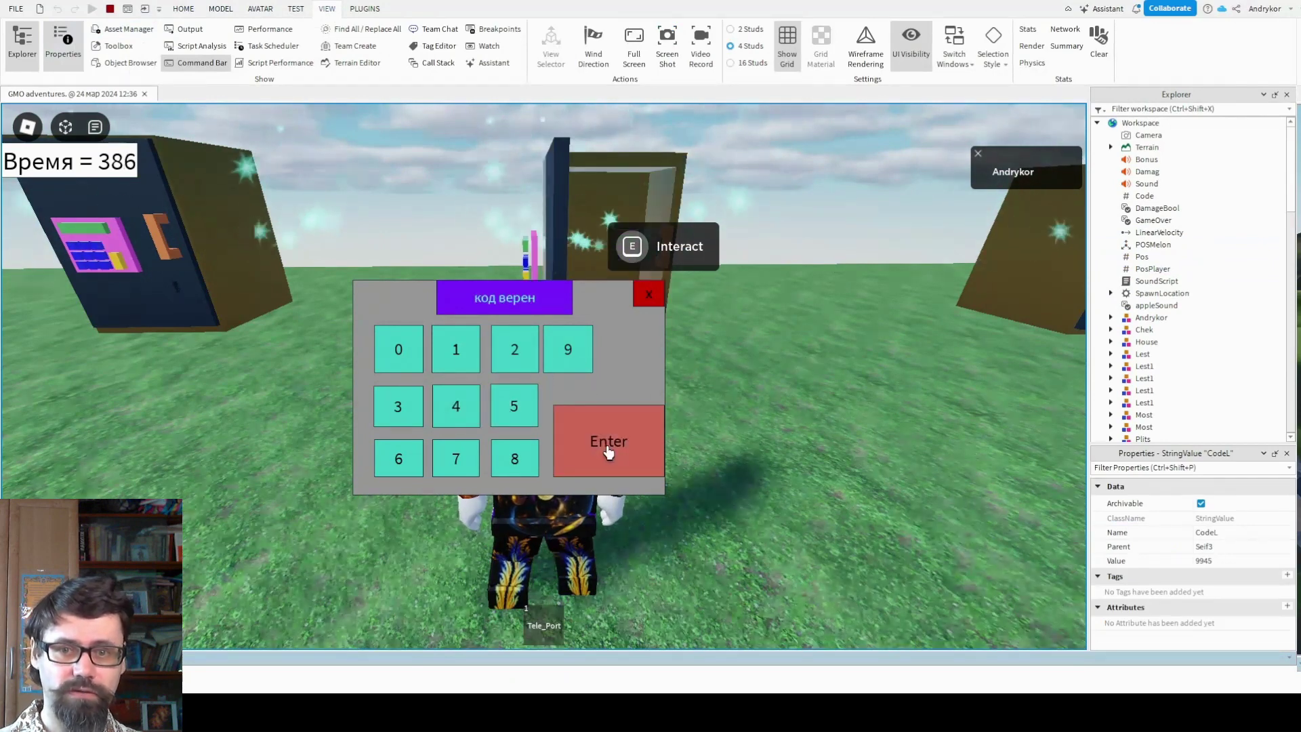
click(1287, 95)
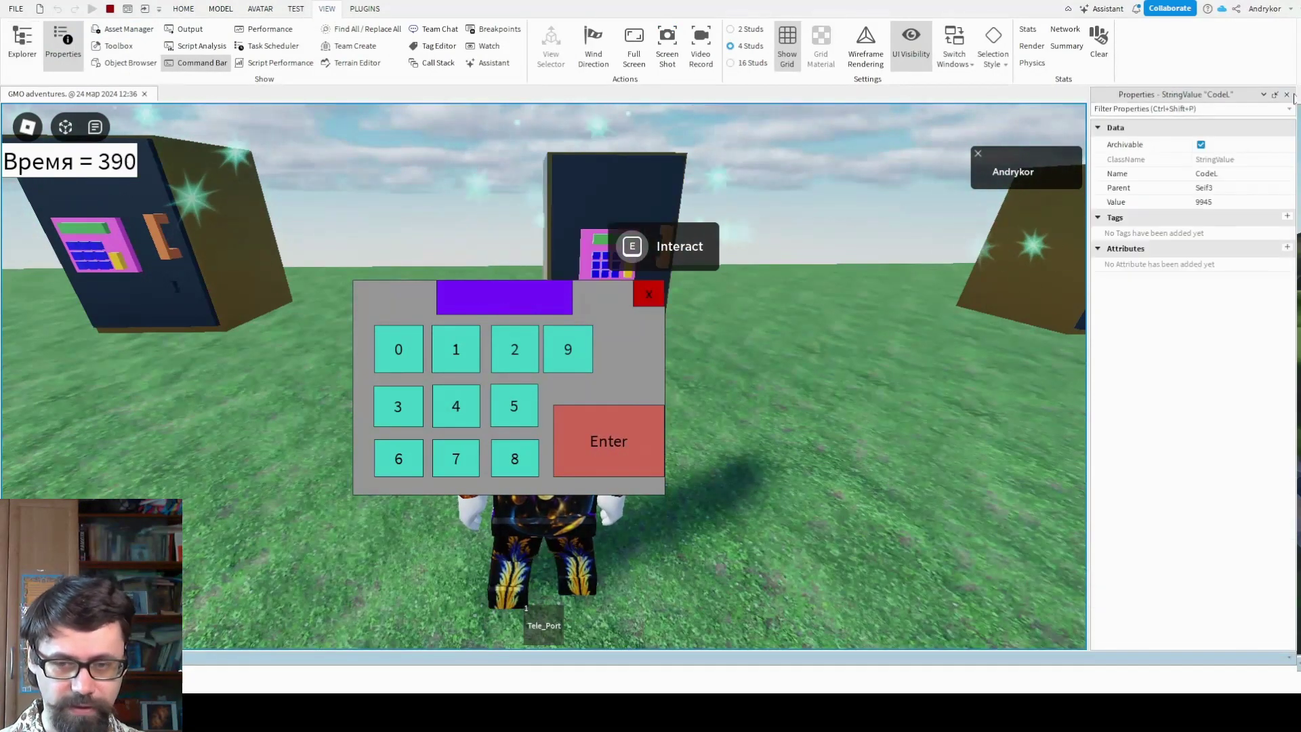
click(1287, 94)
click(637, 353)
click(637, 353)
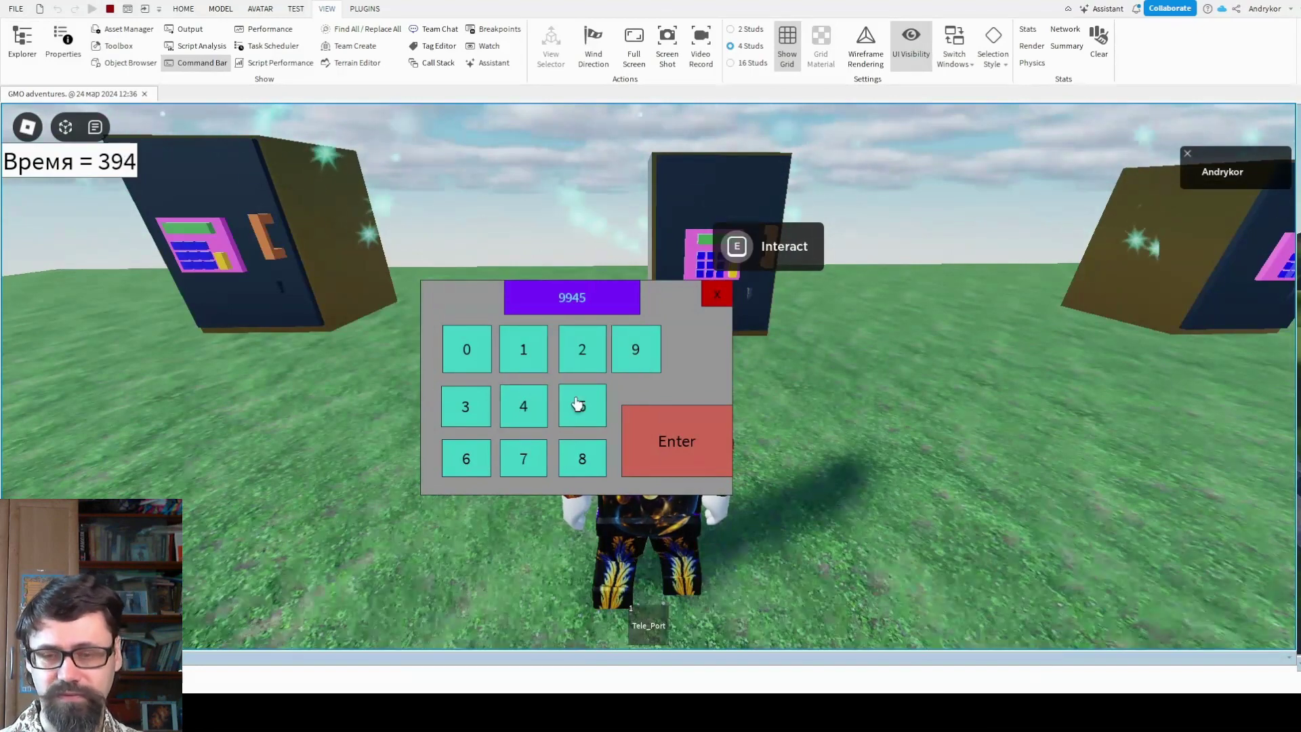
click(657, 457)
click(723, 305)
- Walk the character away from the safes and stop the play test
key(s)
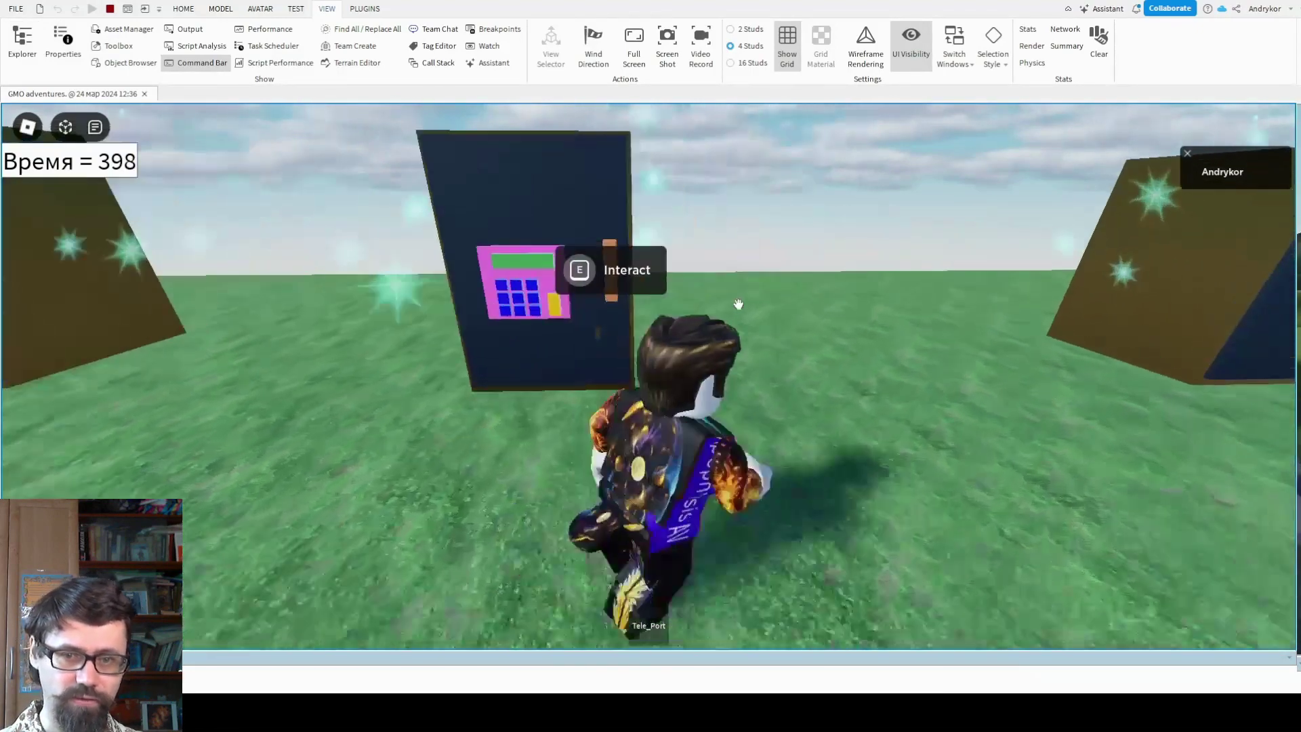
key(w)
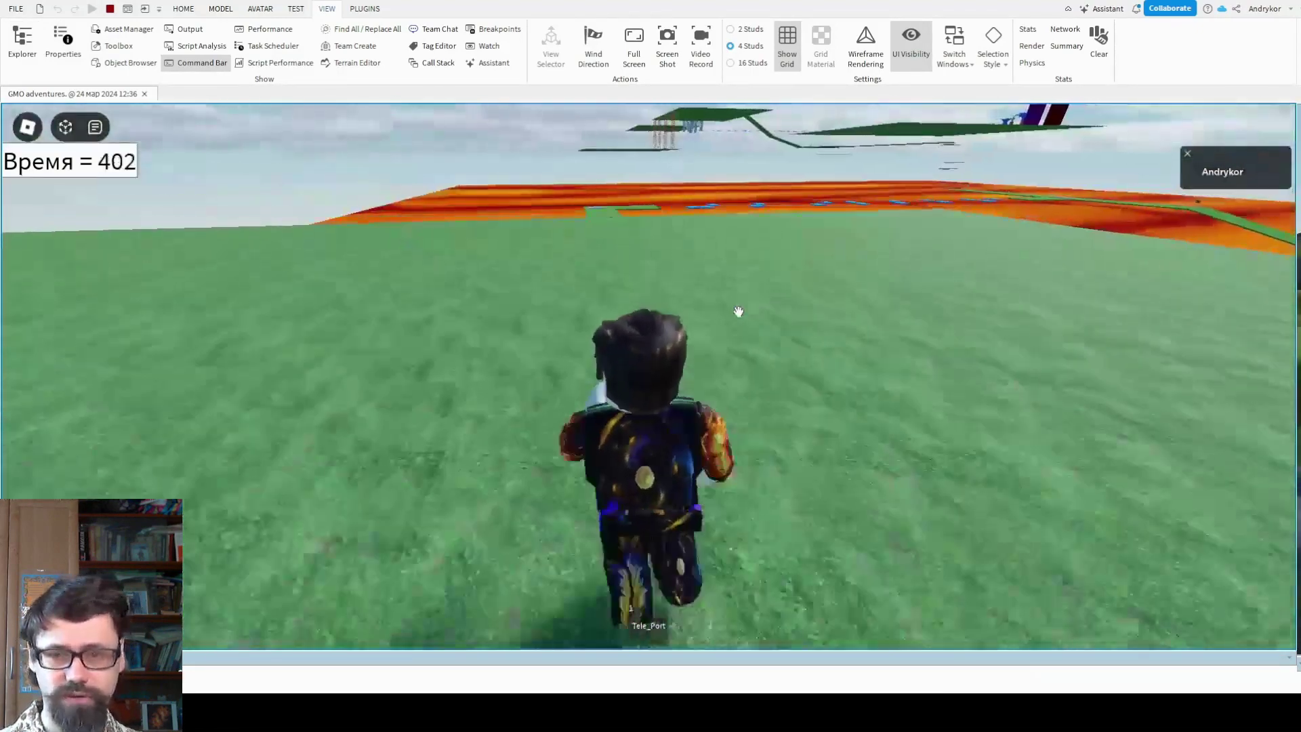
click(112, 9)
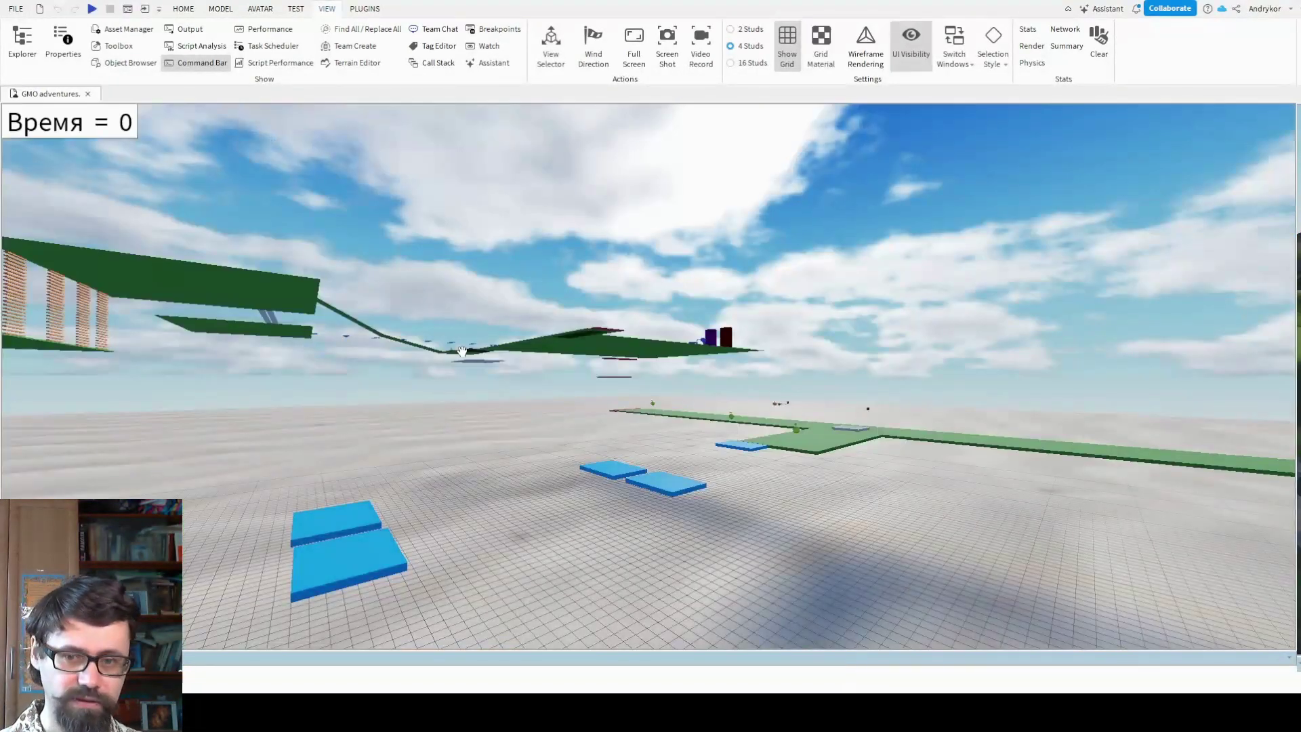
- Orbit and zoom the editor camera for an overview of the house and green path
right_drag(461, 351, 1083, 324)
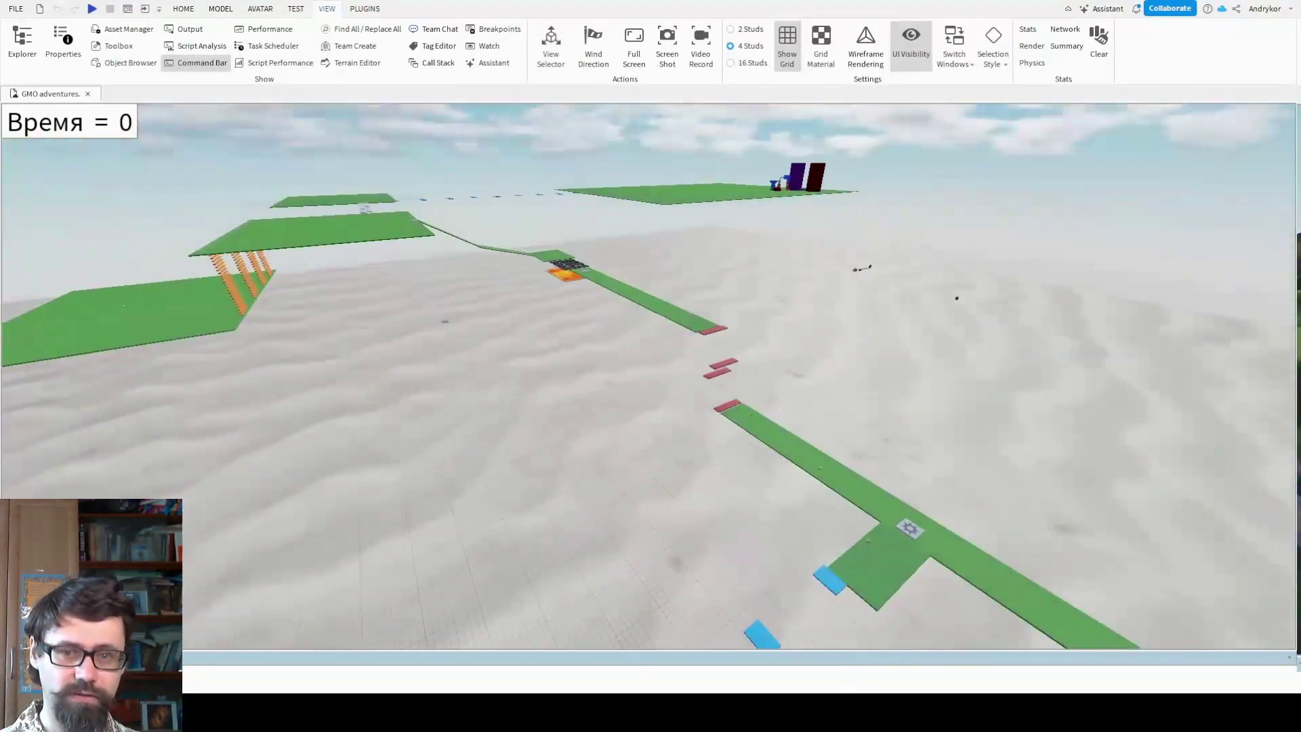
scroll(1082, 325, up, 10)
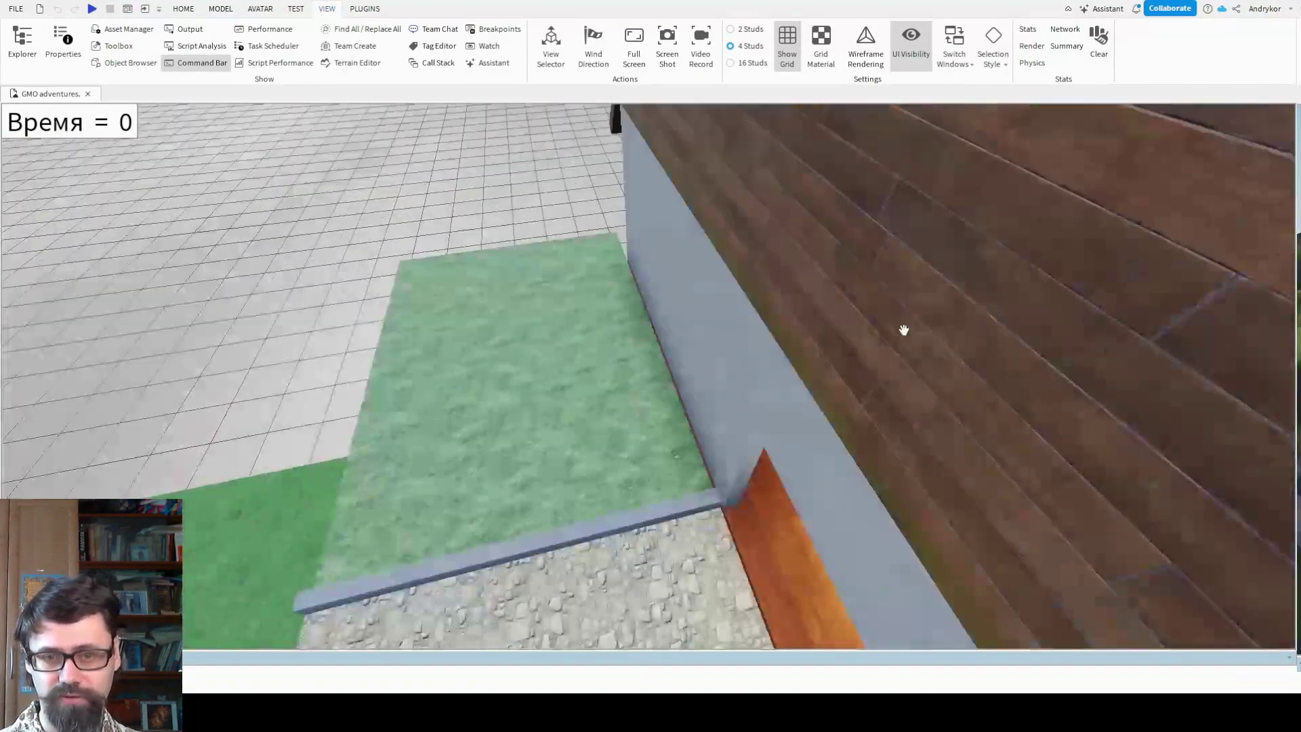
scroll(903, 330, up, 5)
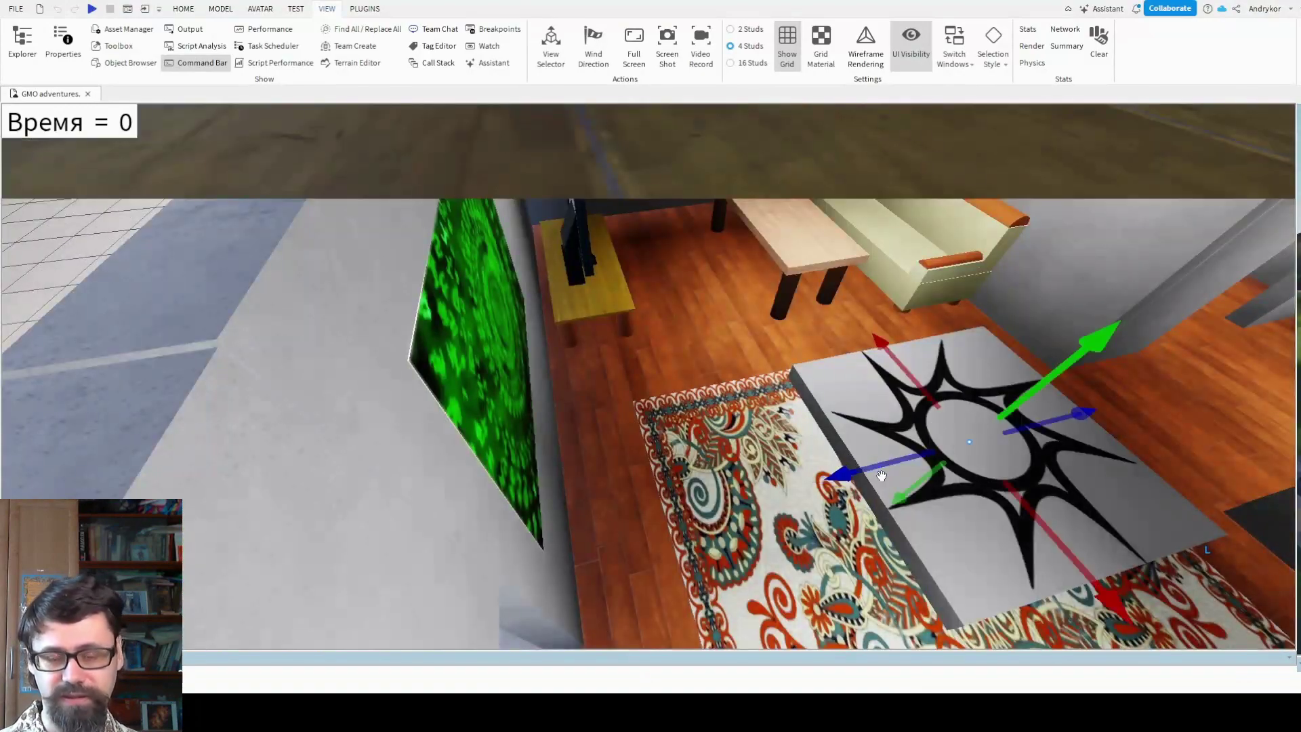
scroll(881, 476, down, 3)
scroll(233, 465, down, 3)
scroll(398, 386, down, 4)
scroll(633, 401, down, 4)
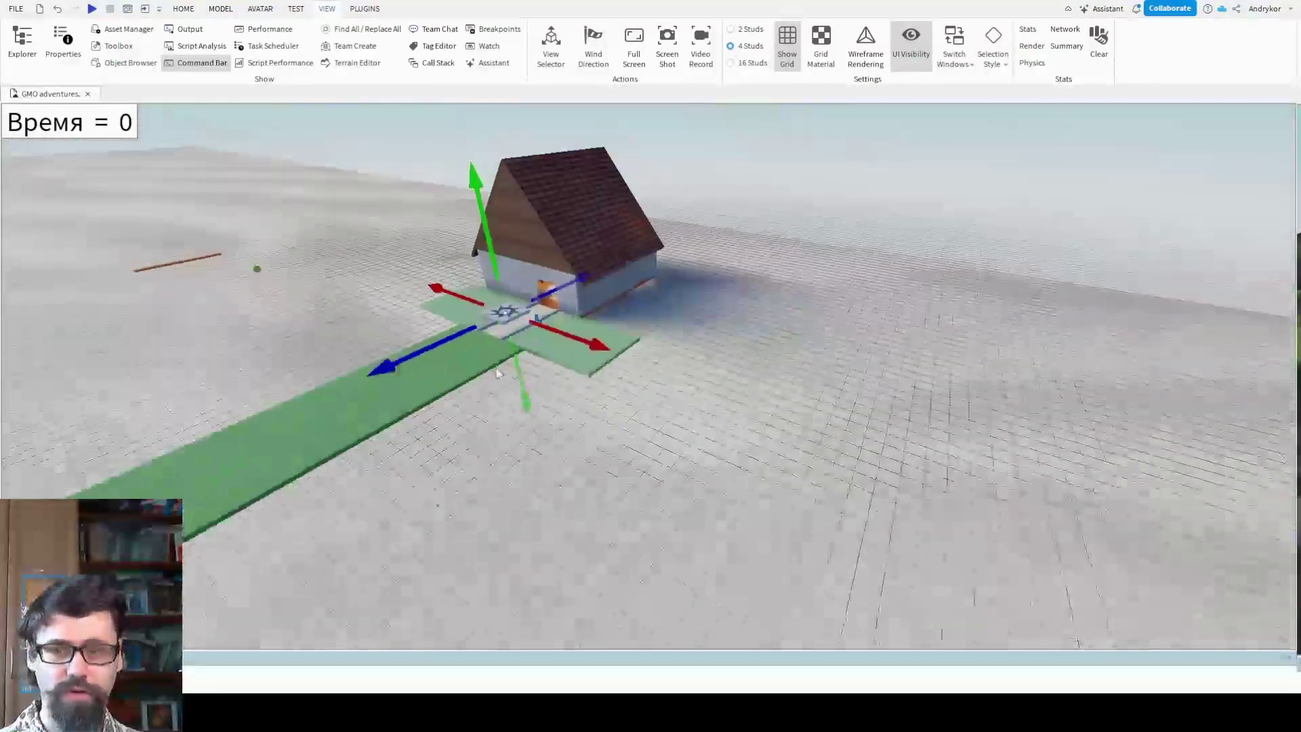
right_drag(496, 368, 766, 236)
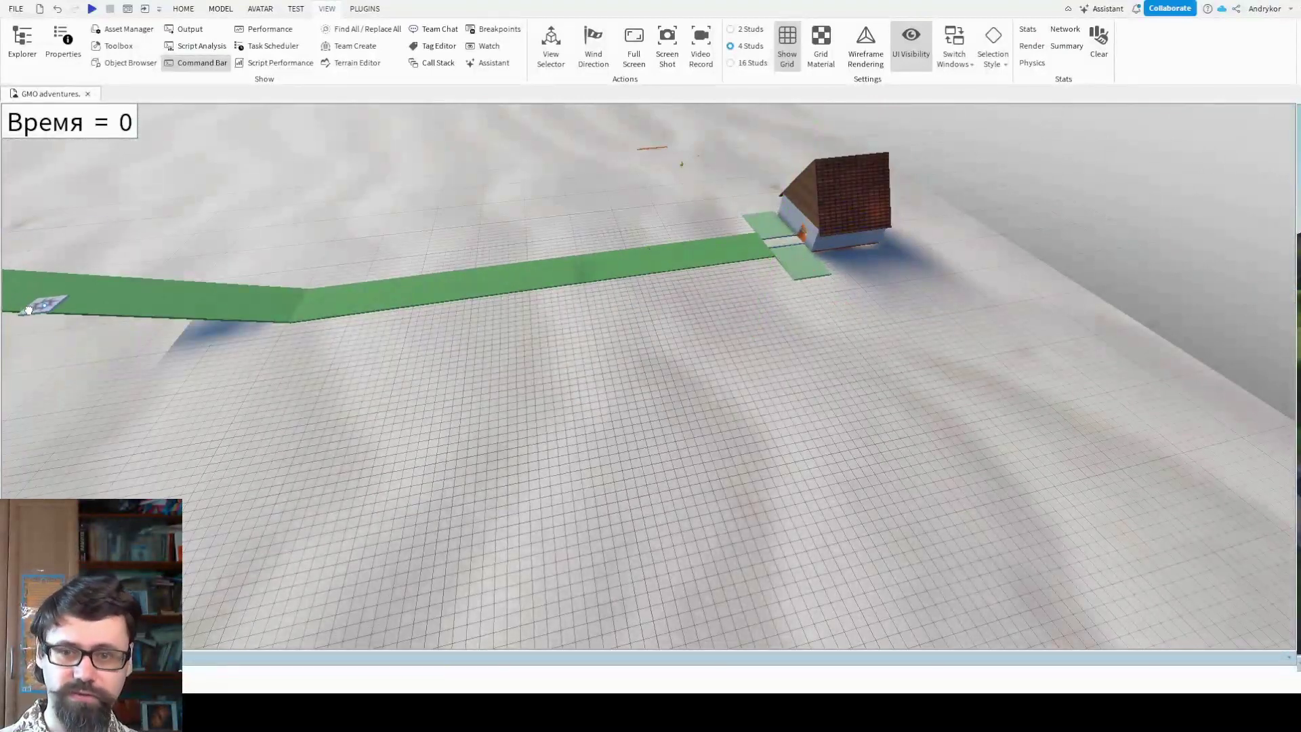
- Focus the camera on the spawn part beside the path, then start a new playtest
click(28, 309)
key(f)
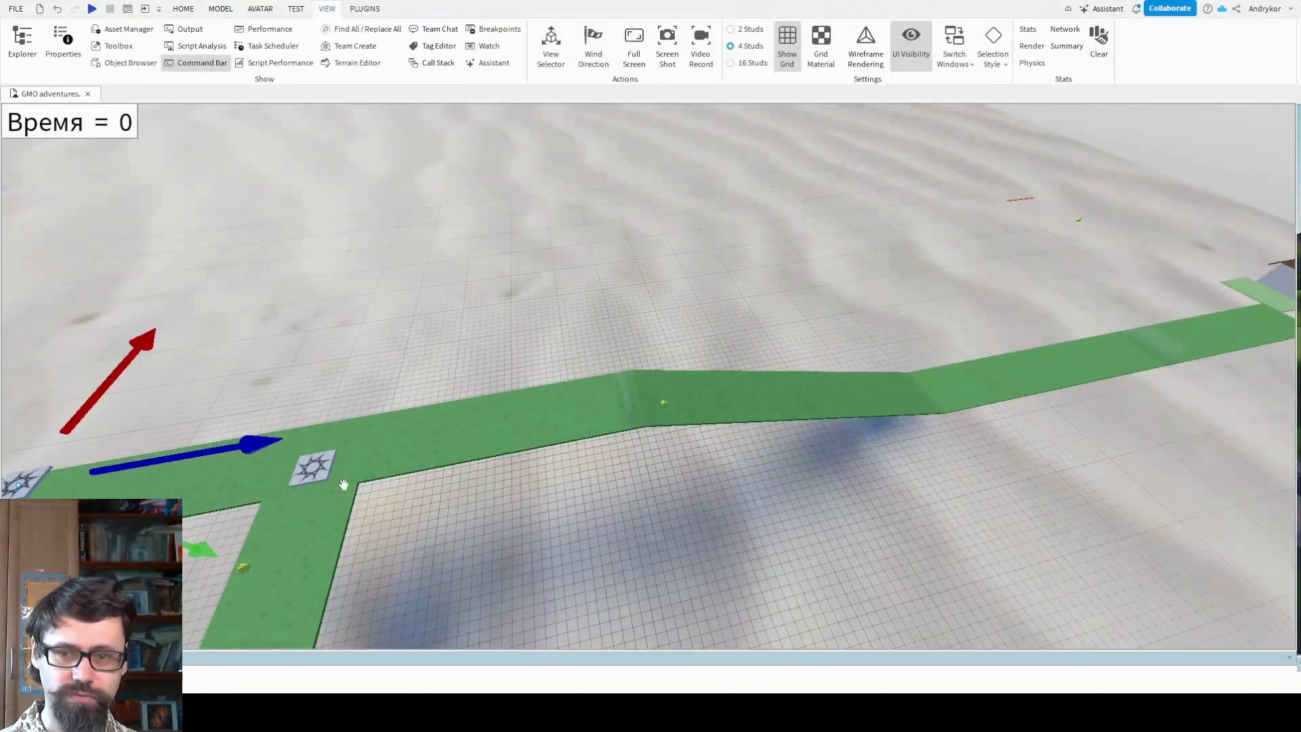
scroll(344, 485, down, 5)
right_drag(344, 485, 937, 589)
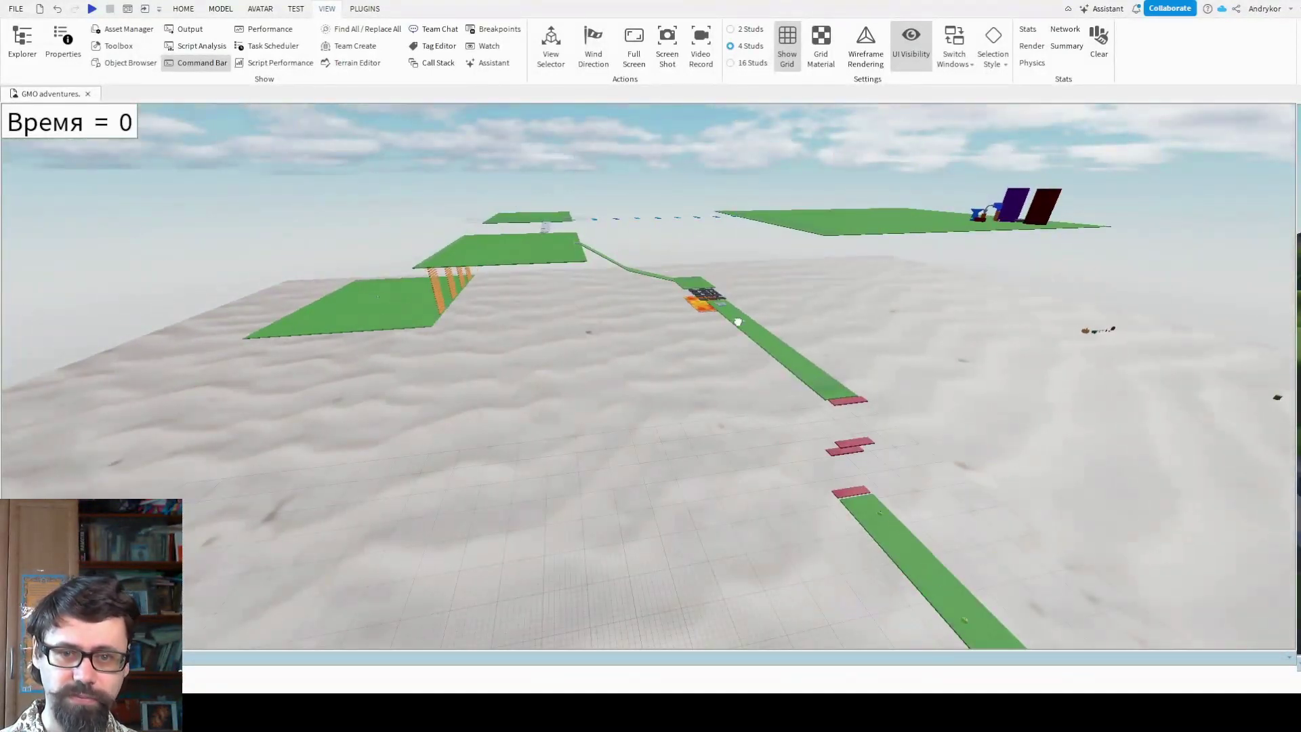
click(738, 322)
scroll(678, 297, up, 5)
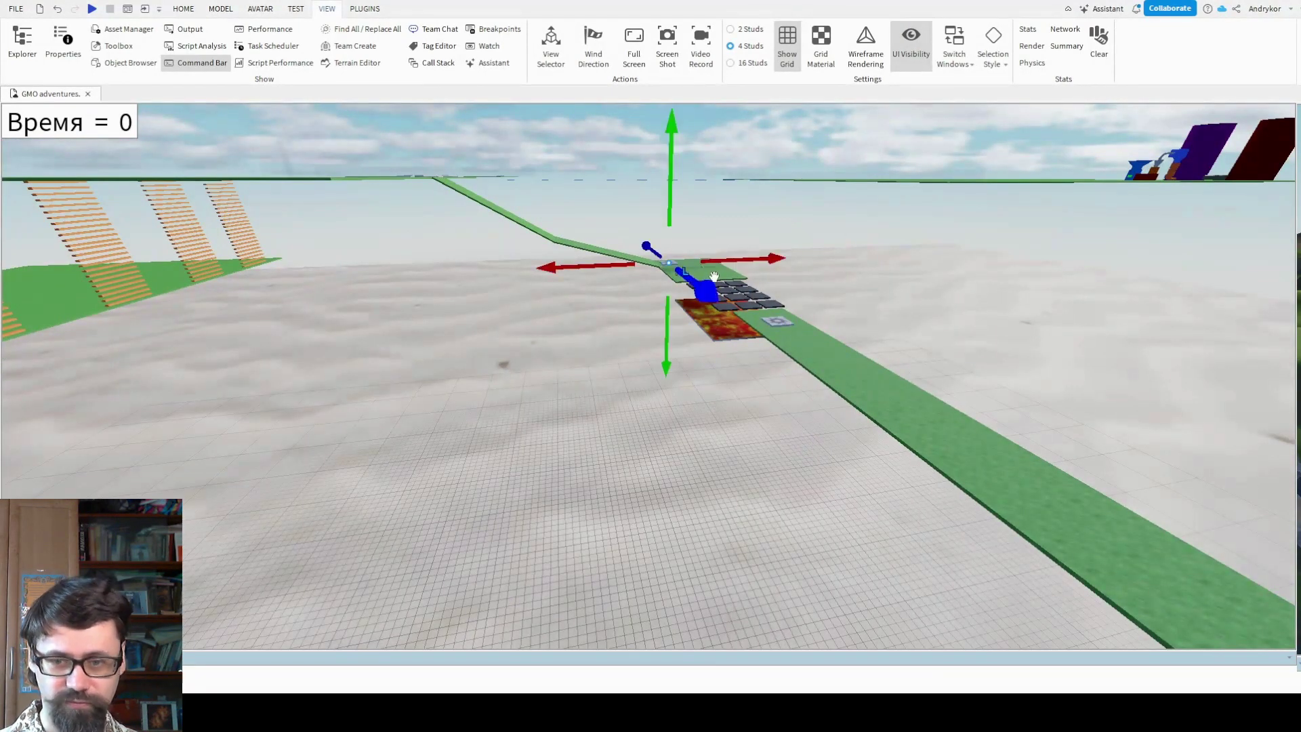
click(95, 10)
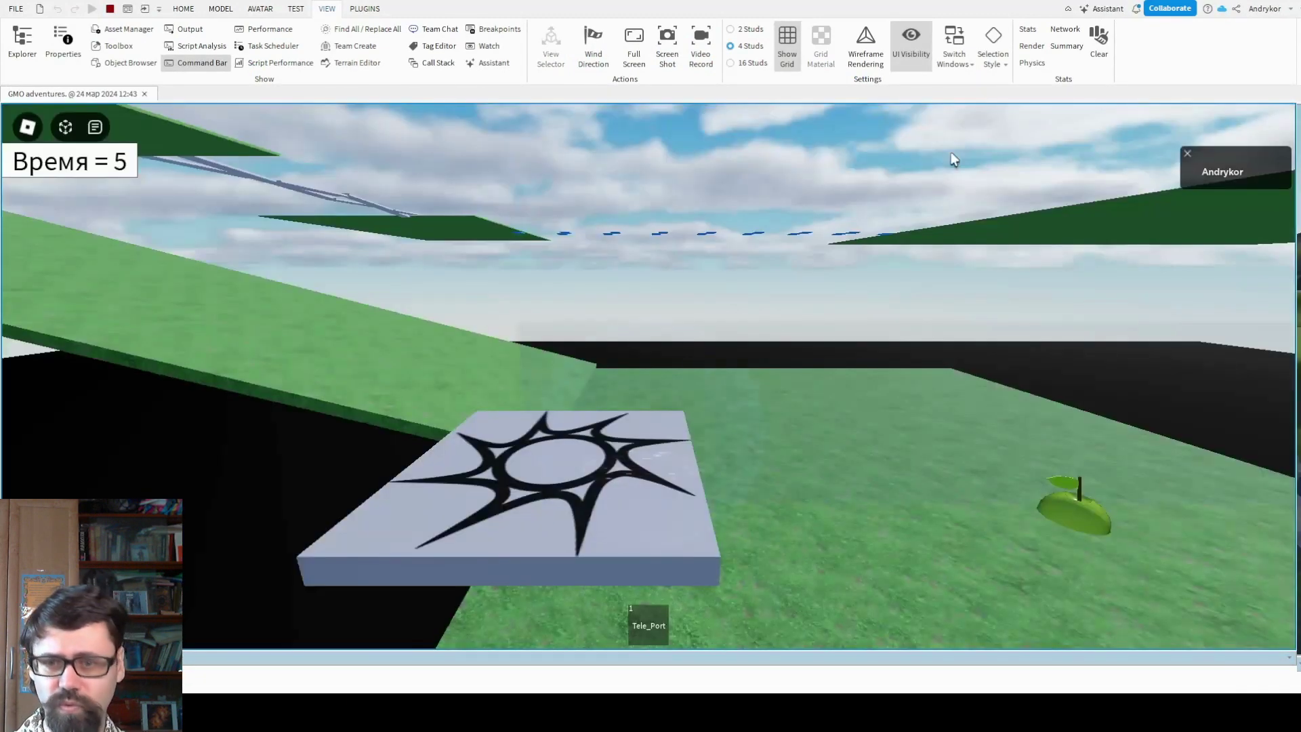
- Run along the green path, past the melon platforms and up the ramp to the flat plane
key(w)
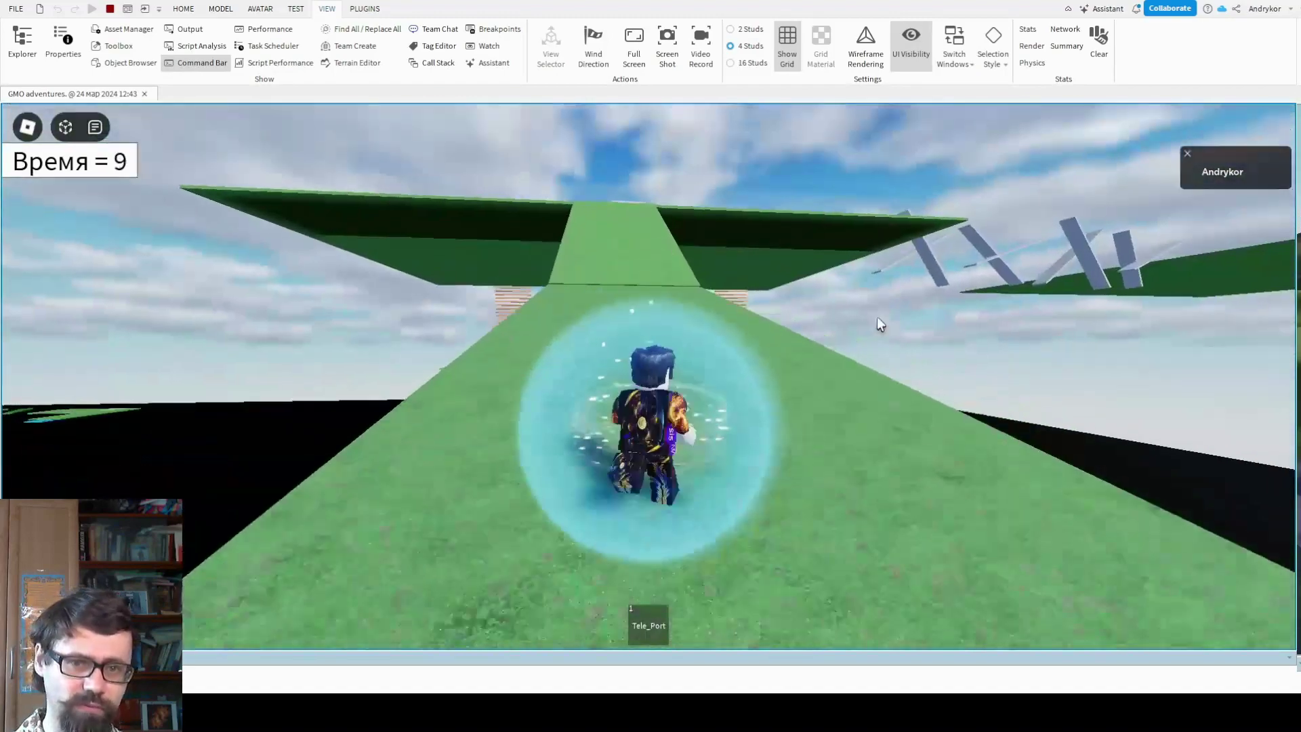
key(w)
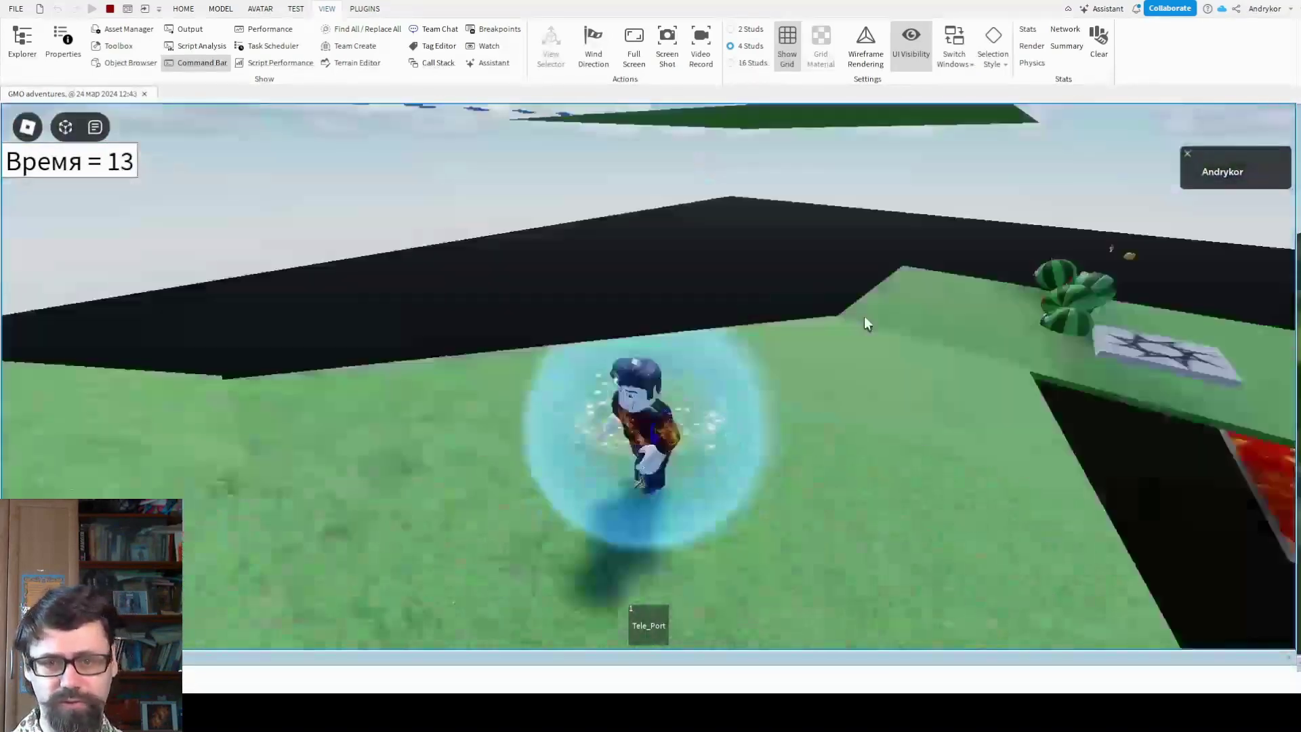
key(w)
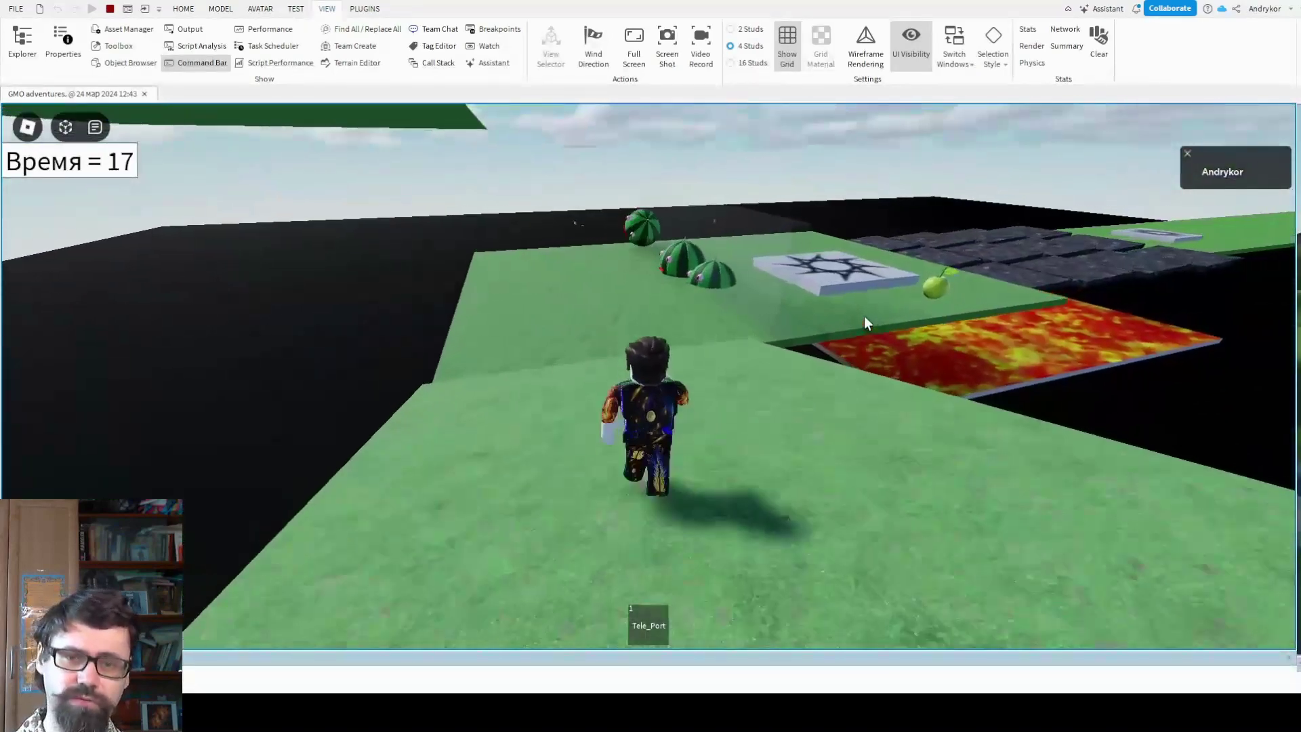
key(w)
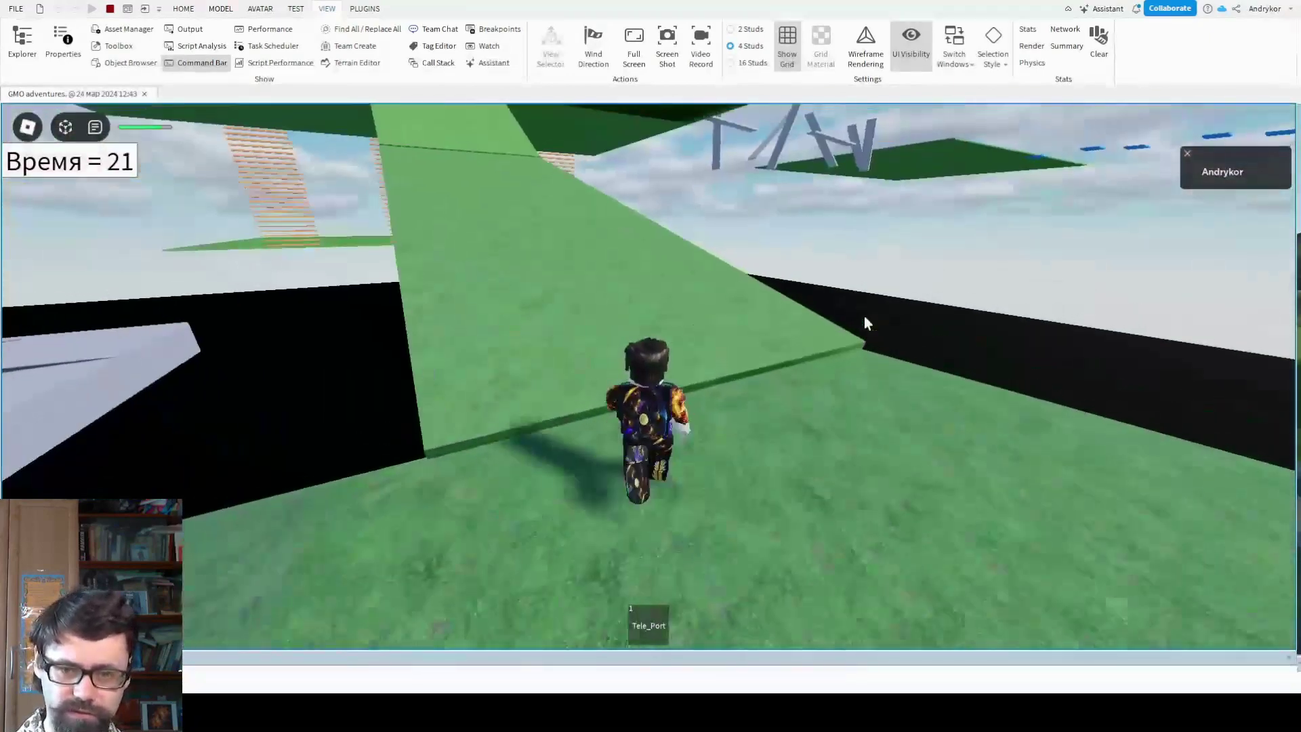
key(w)
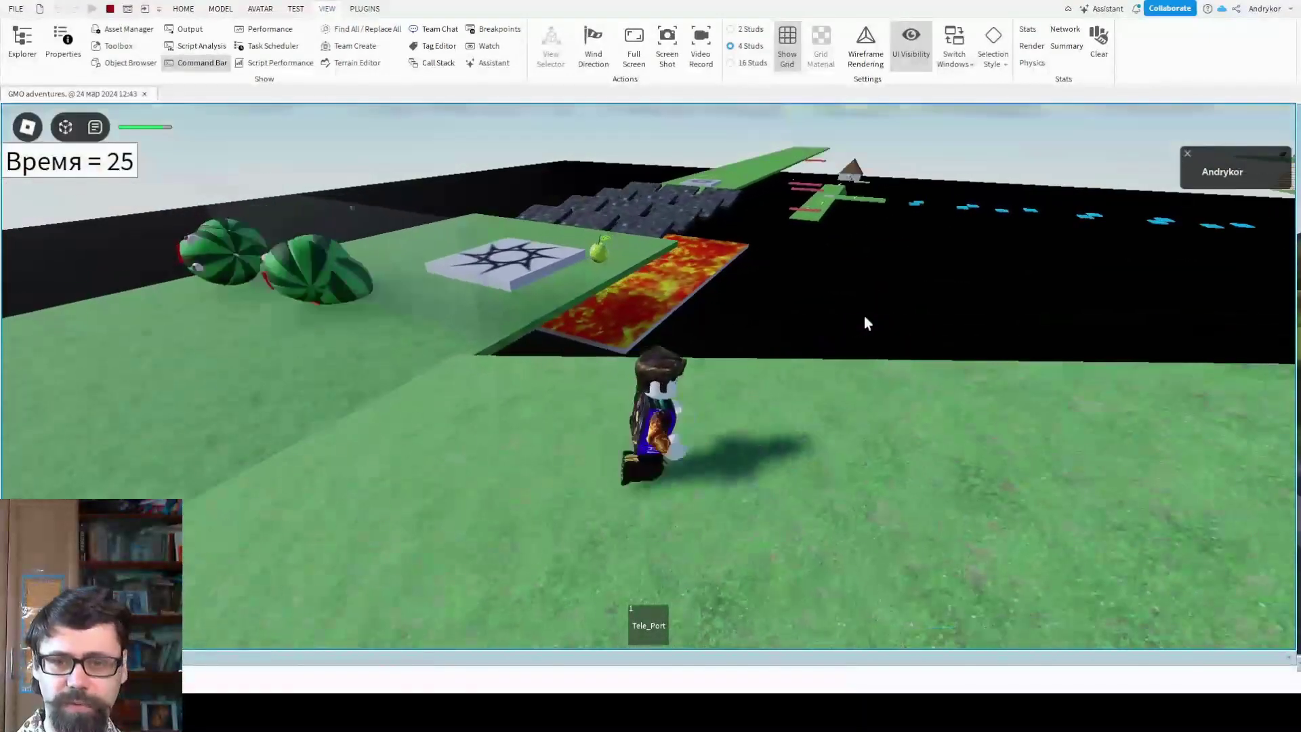
key(w)
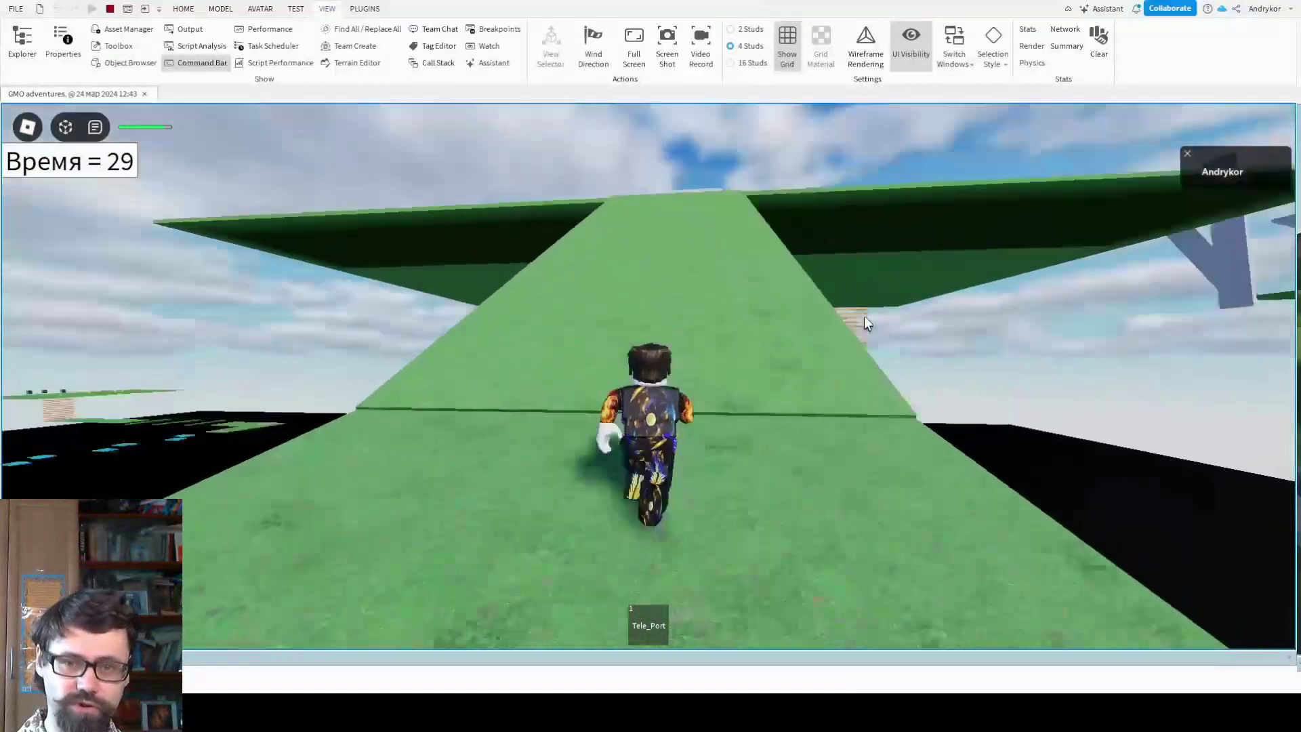
key(w)
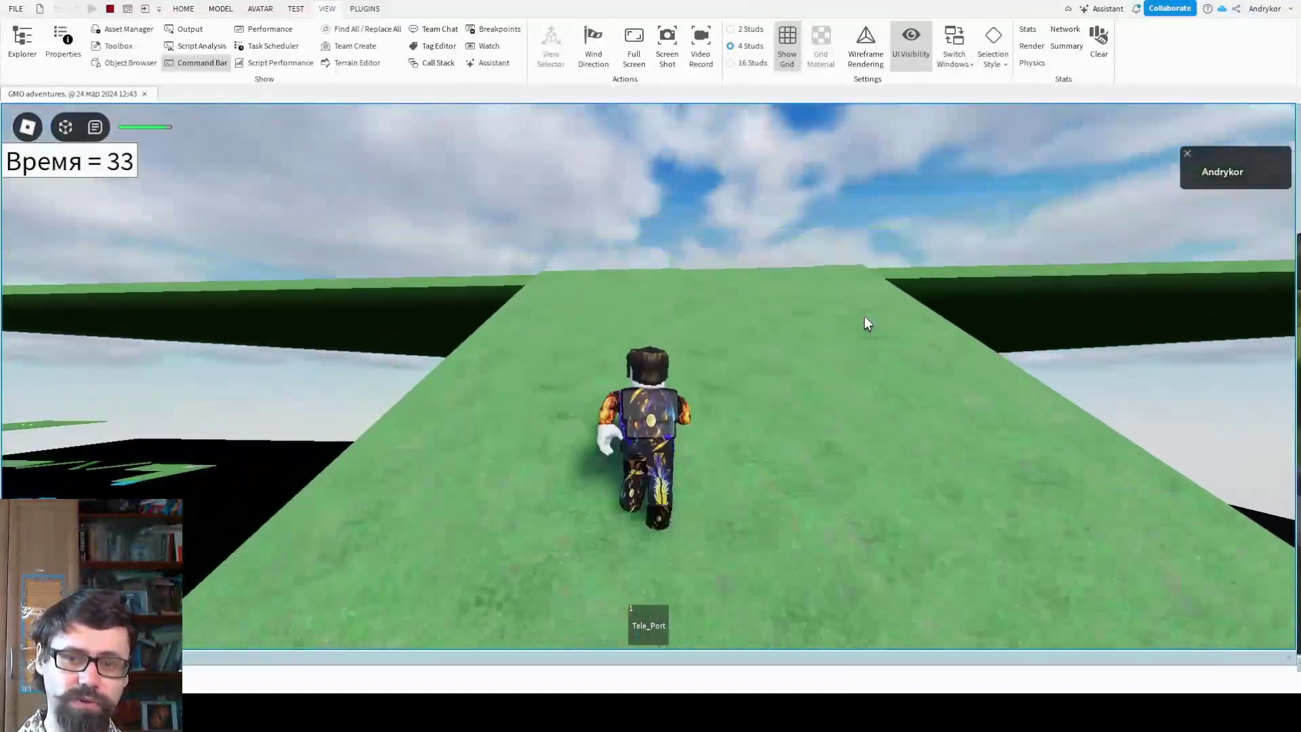
key(w)
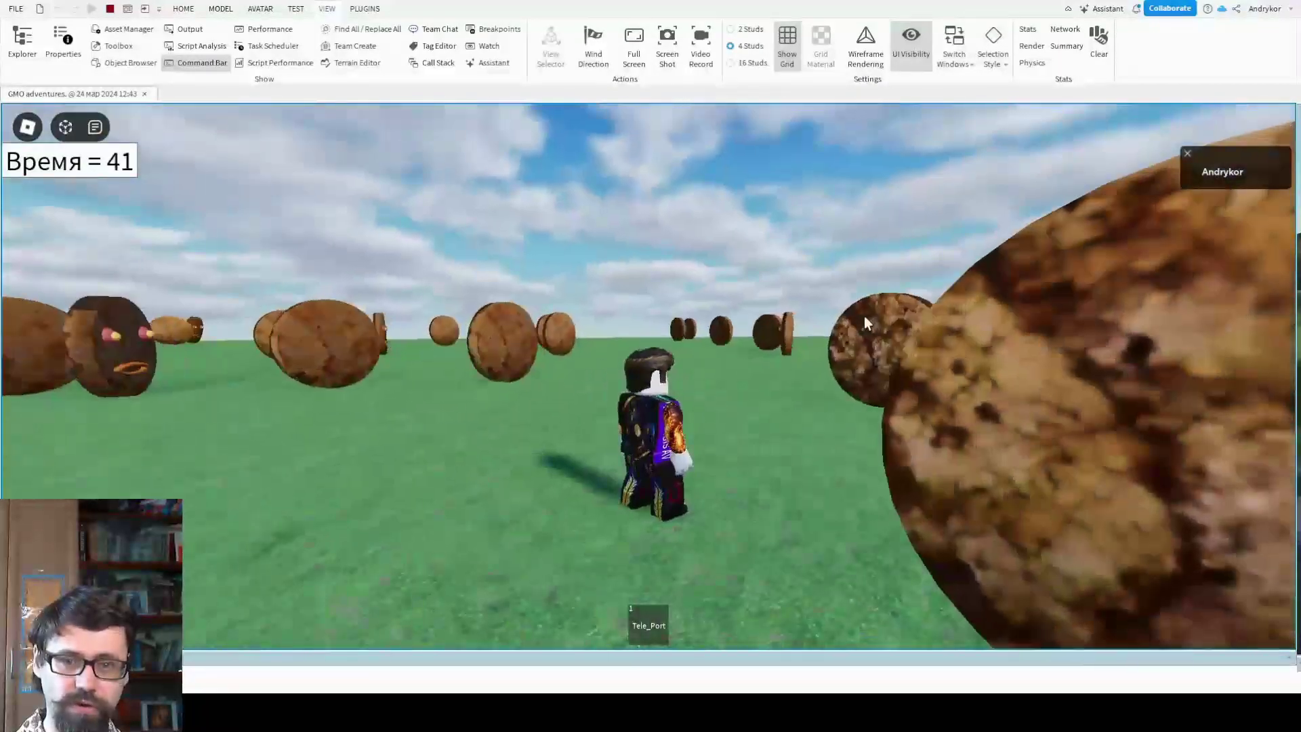
- Run among the falling potatoes and cookies to the star teleport pad
key(s)
key(w)
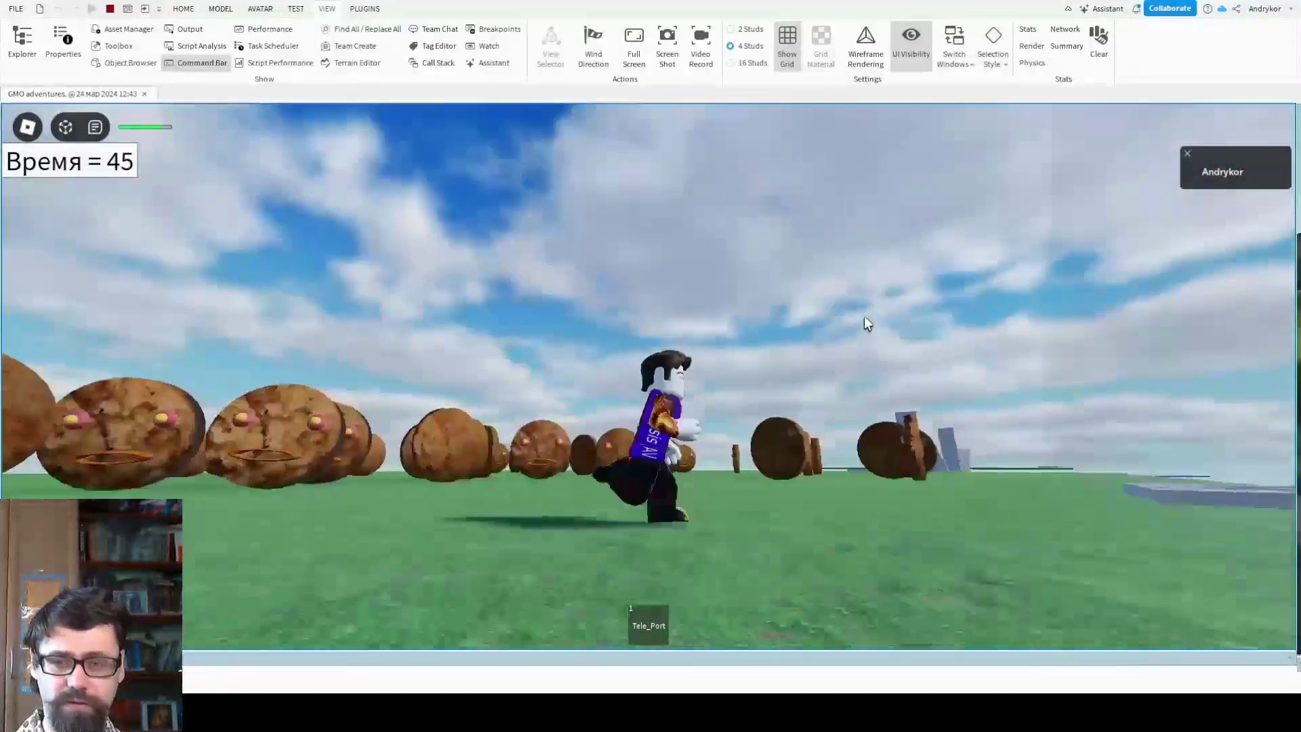
key(w)
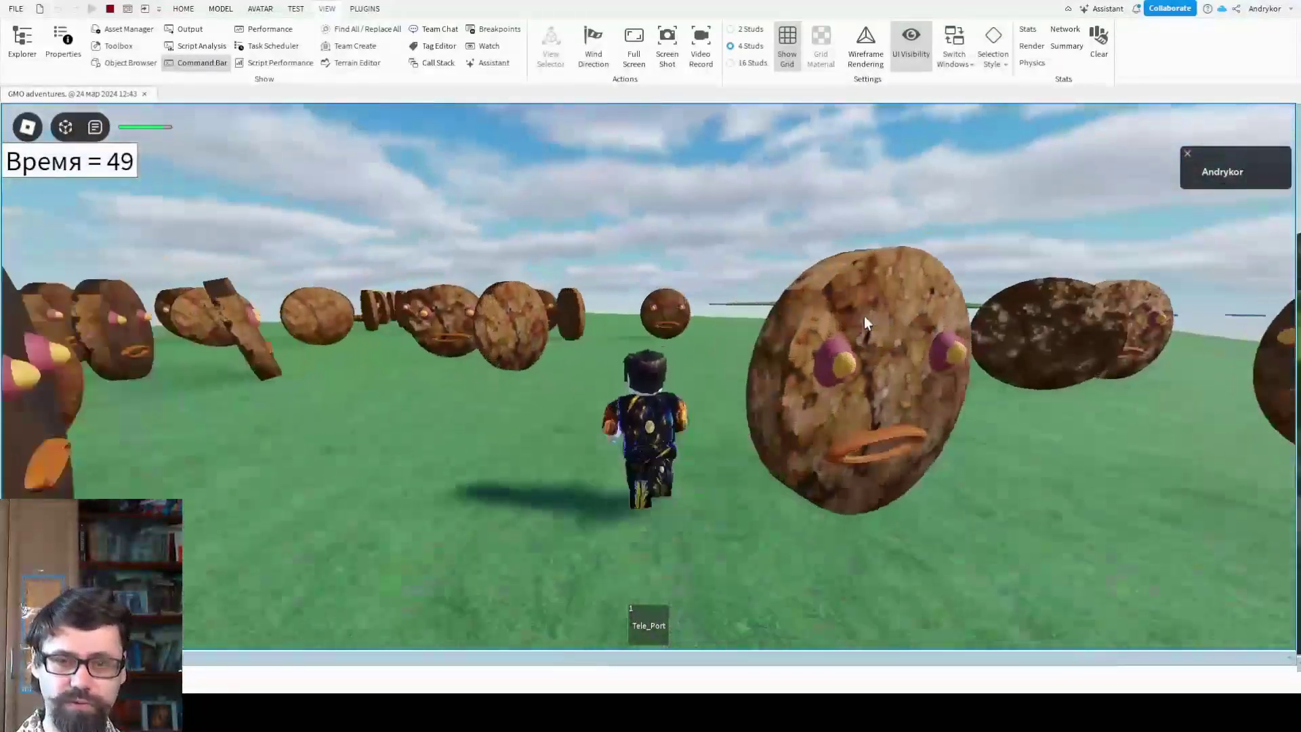
key(d)
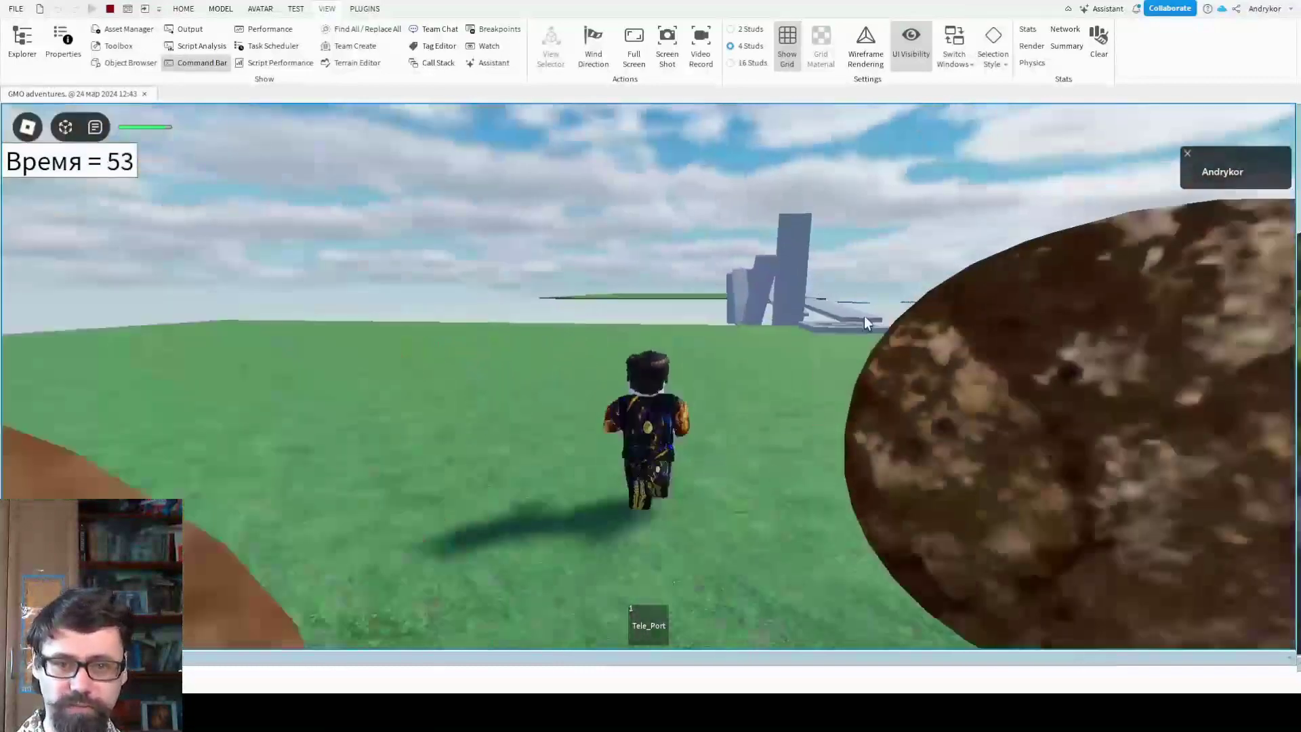
key(w)
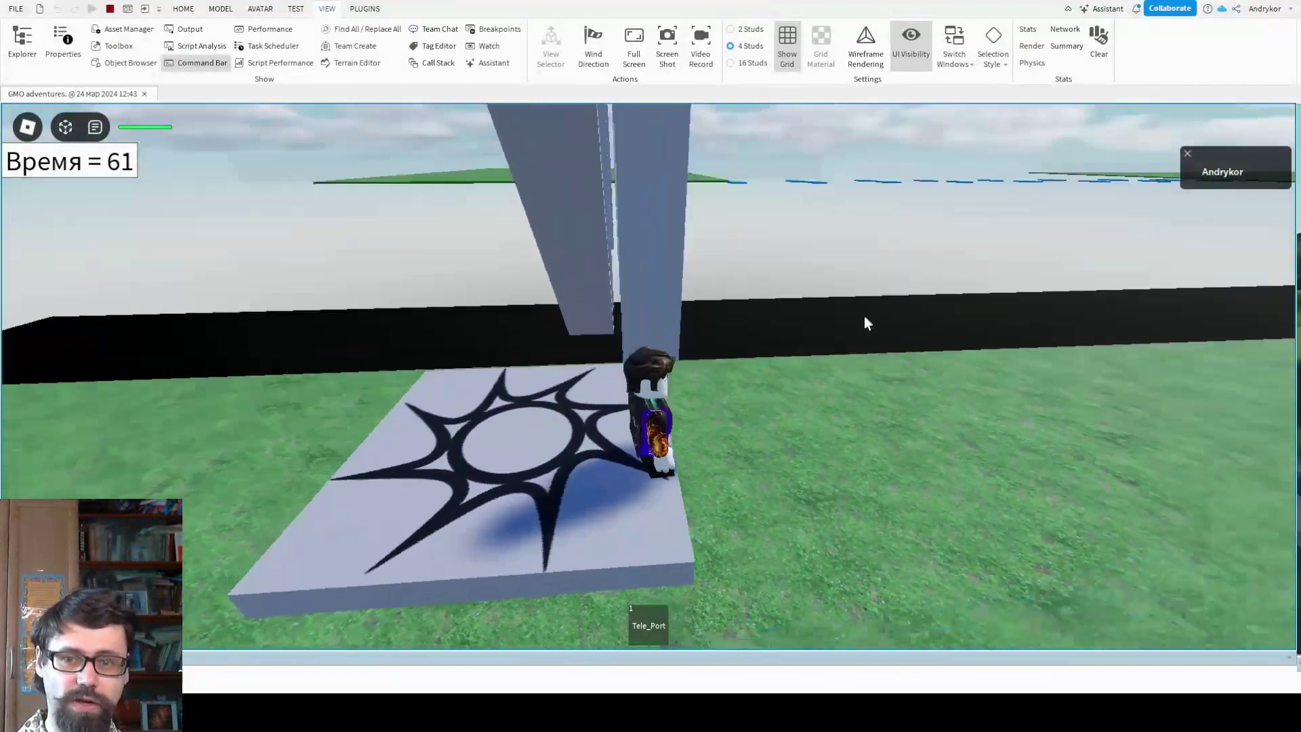
- Teleport onto the raised walkway, run along it after respawning, then stop the playtest
key(d)
key(w)
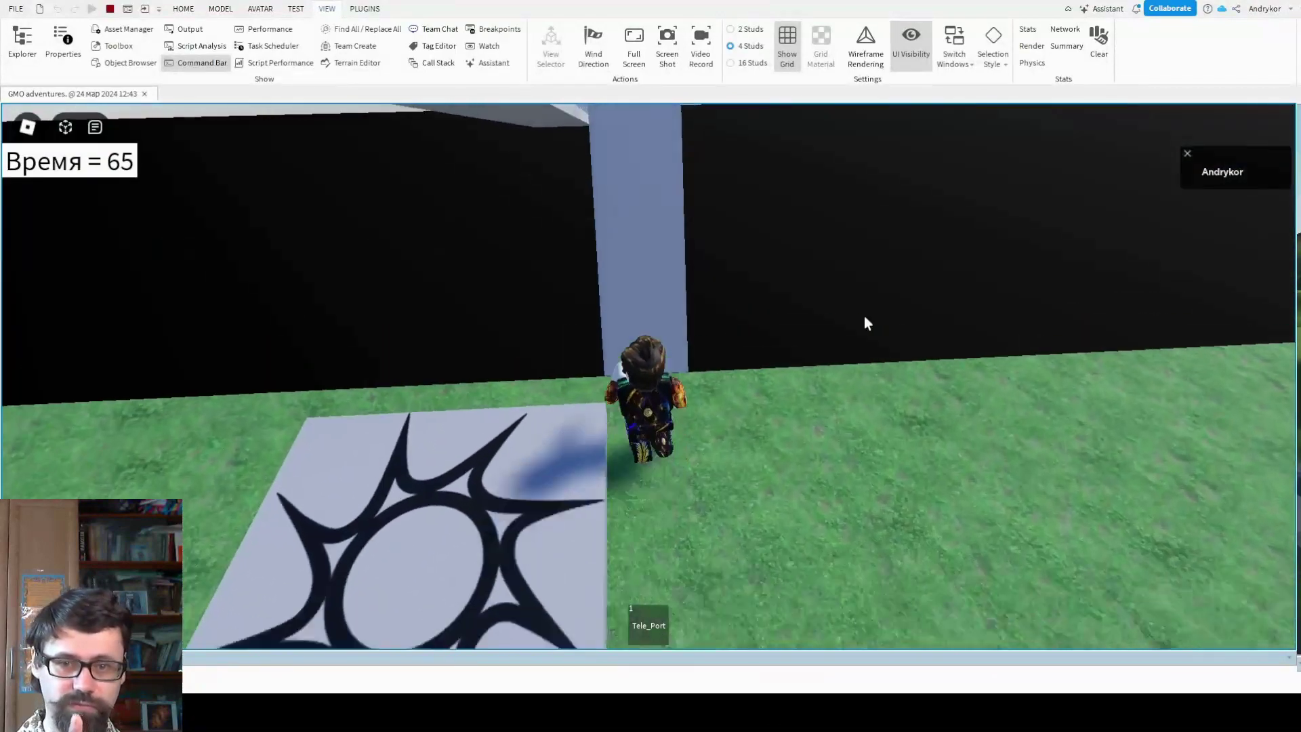
key(d)
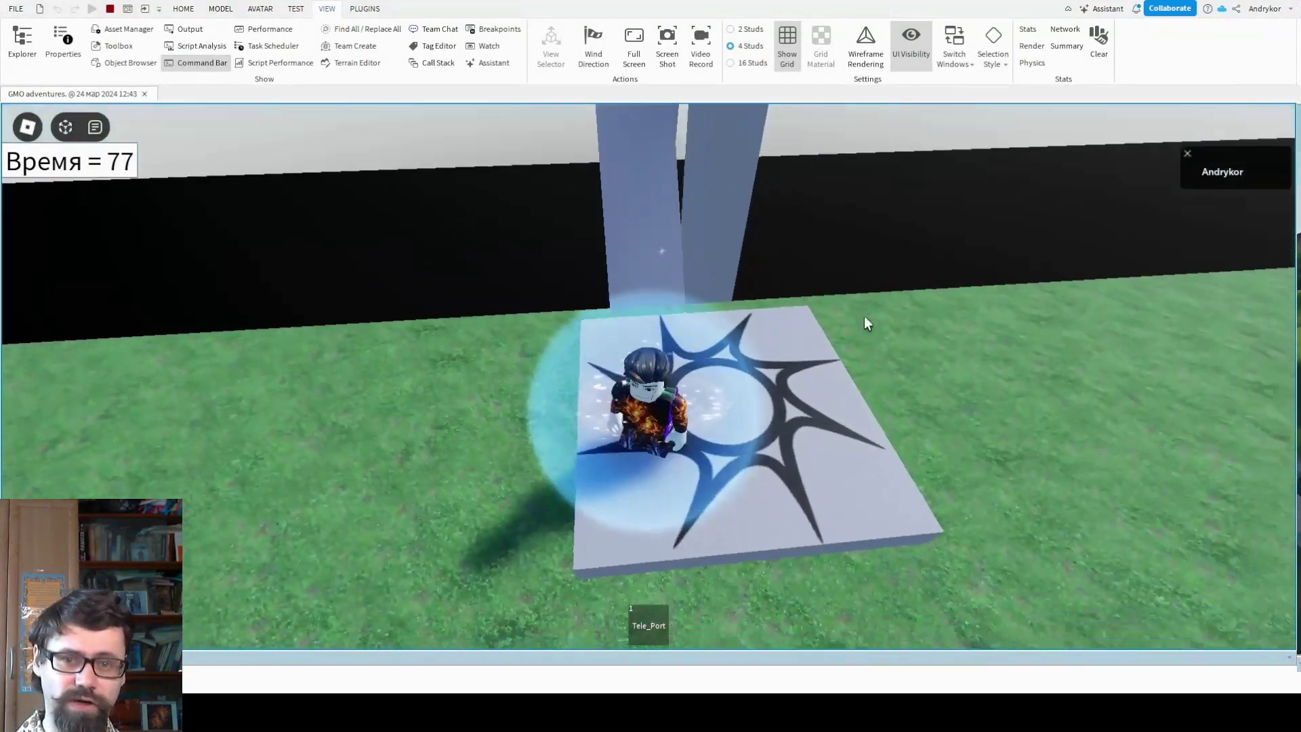
key(s)
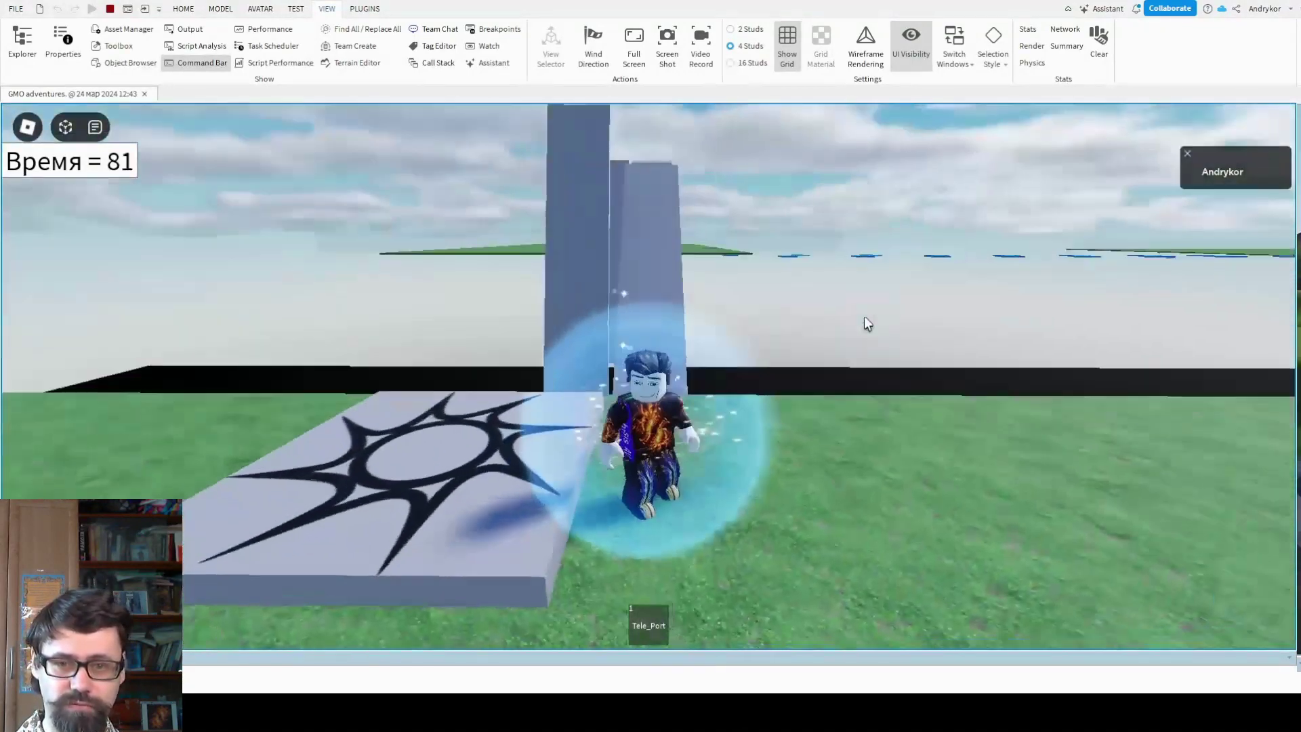
key(w)
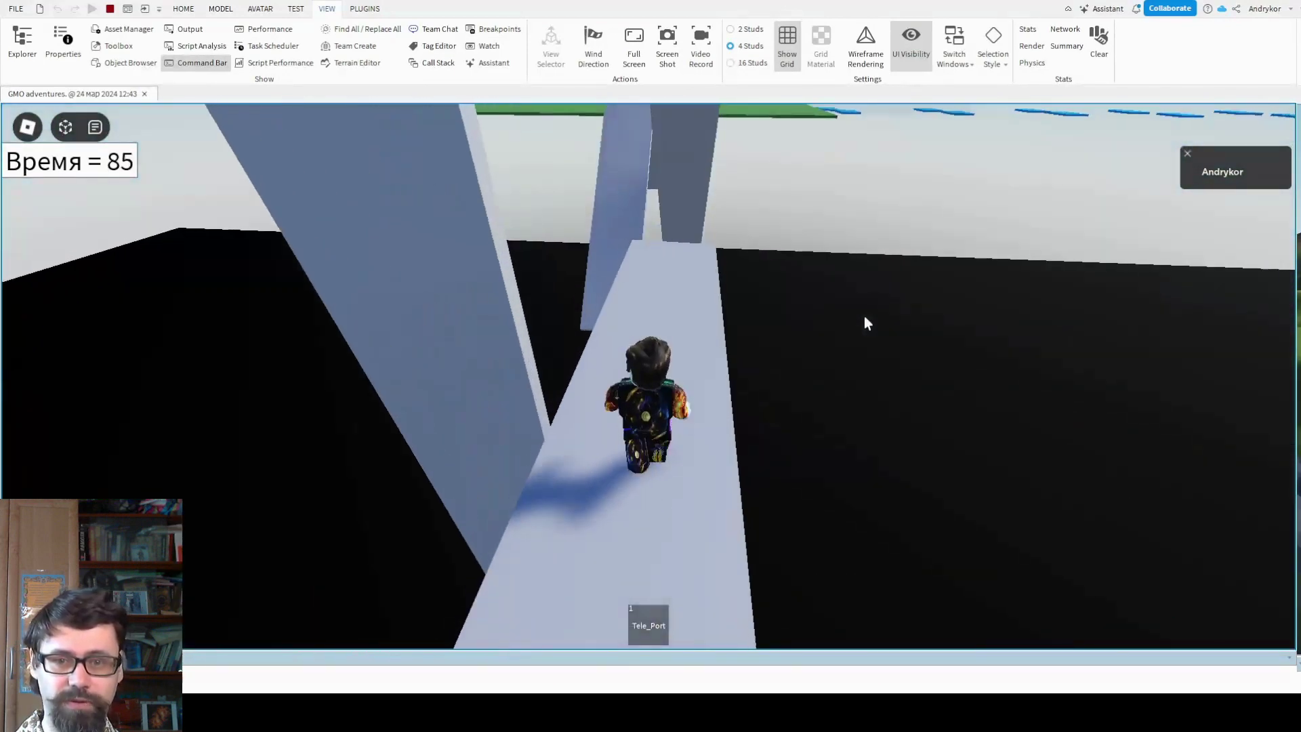
key(w)
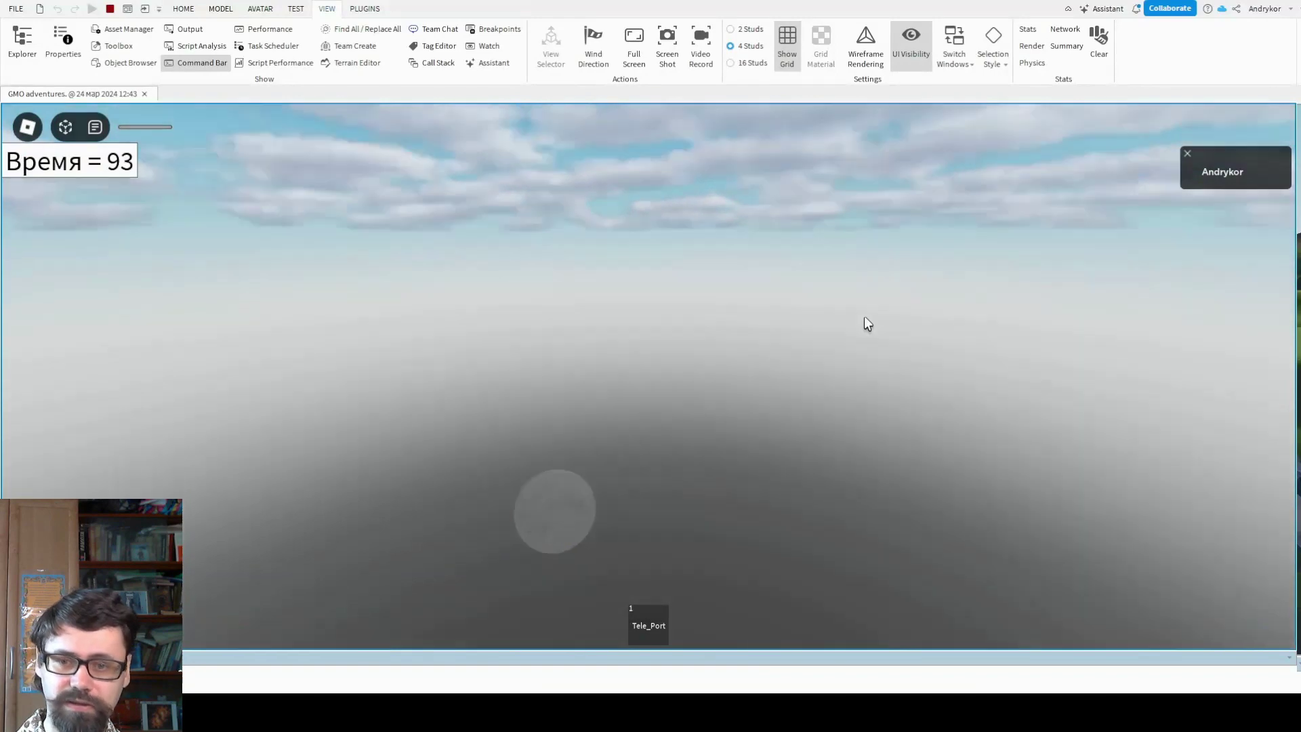
key(a)
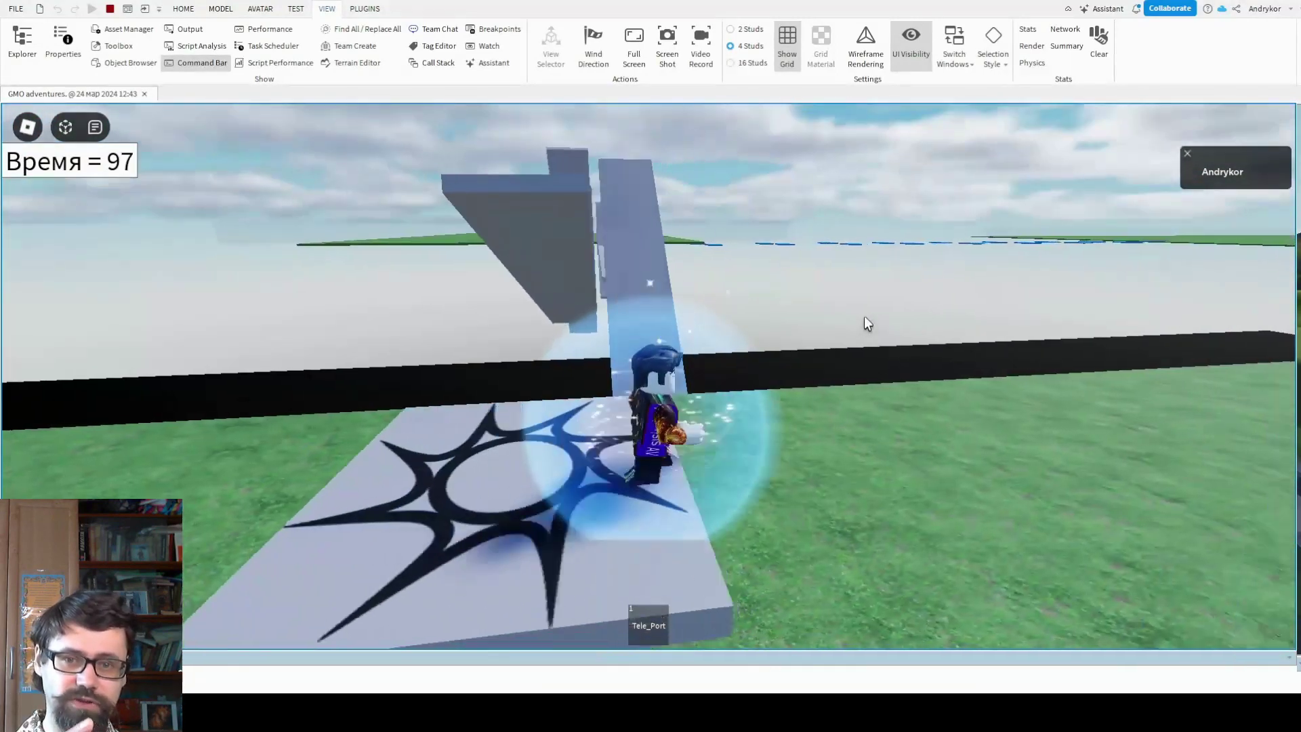
key(w)
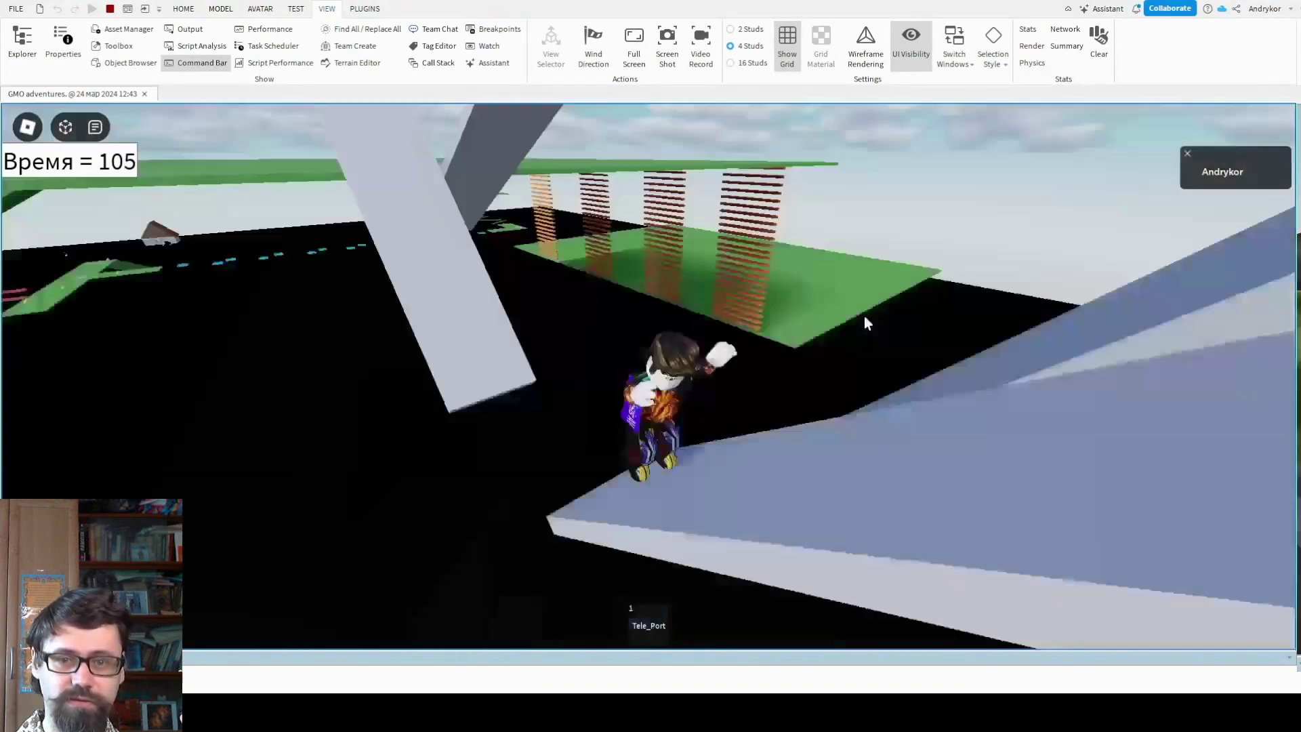
key(w)
key(w)
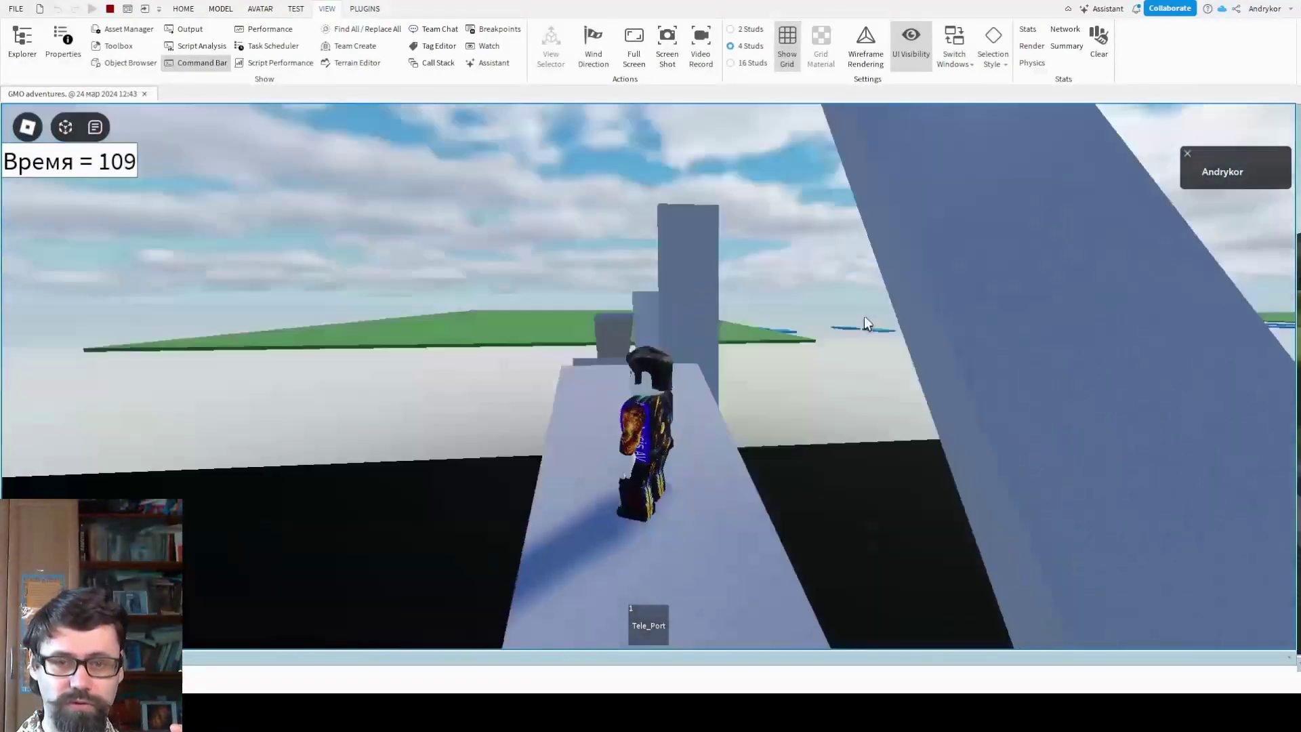
key(w)
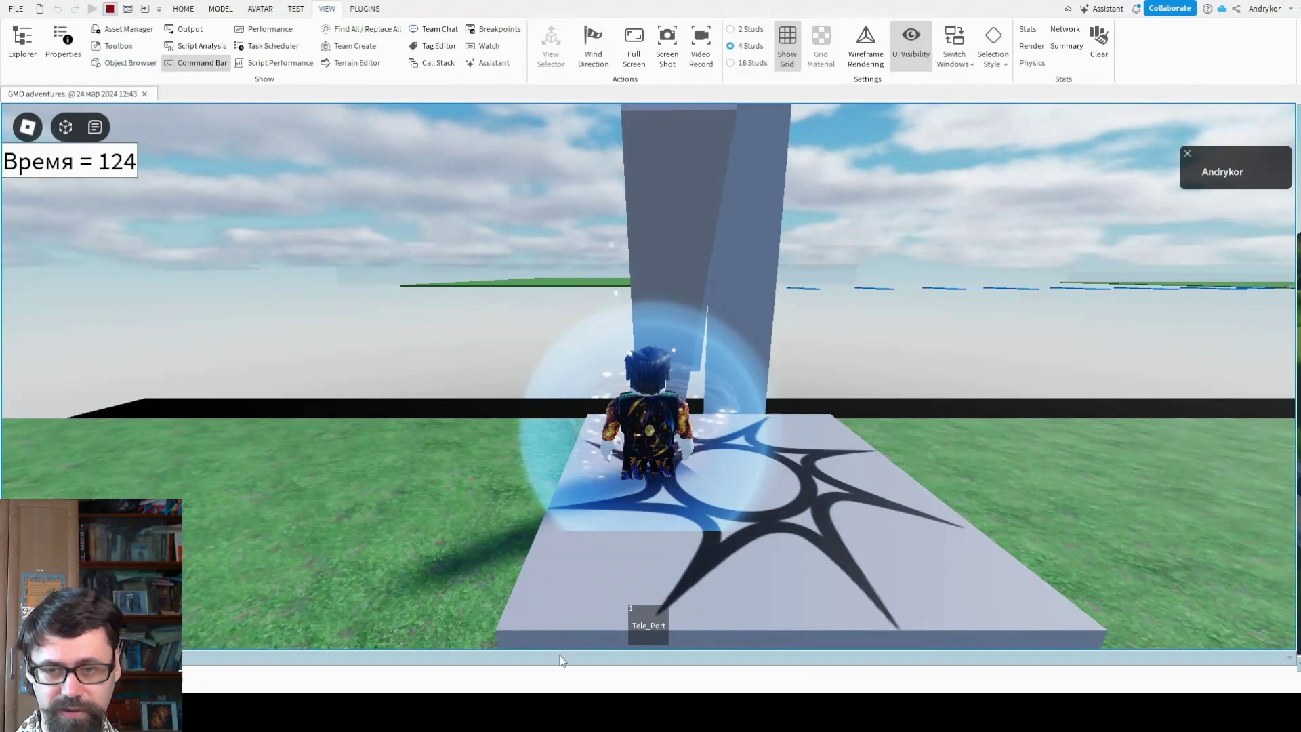
key(shift+F5)
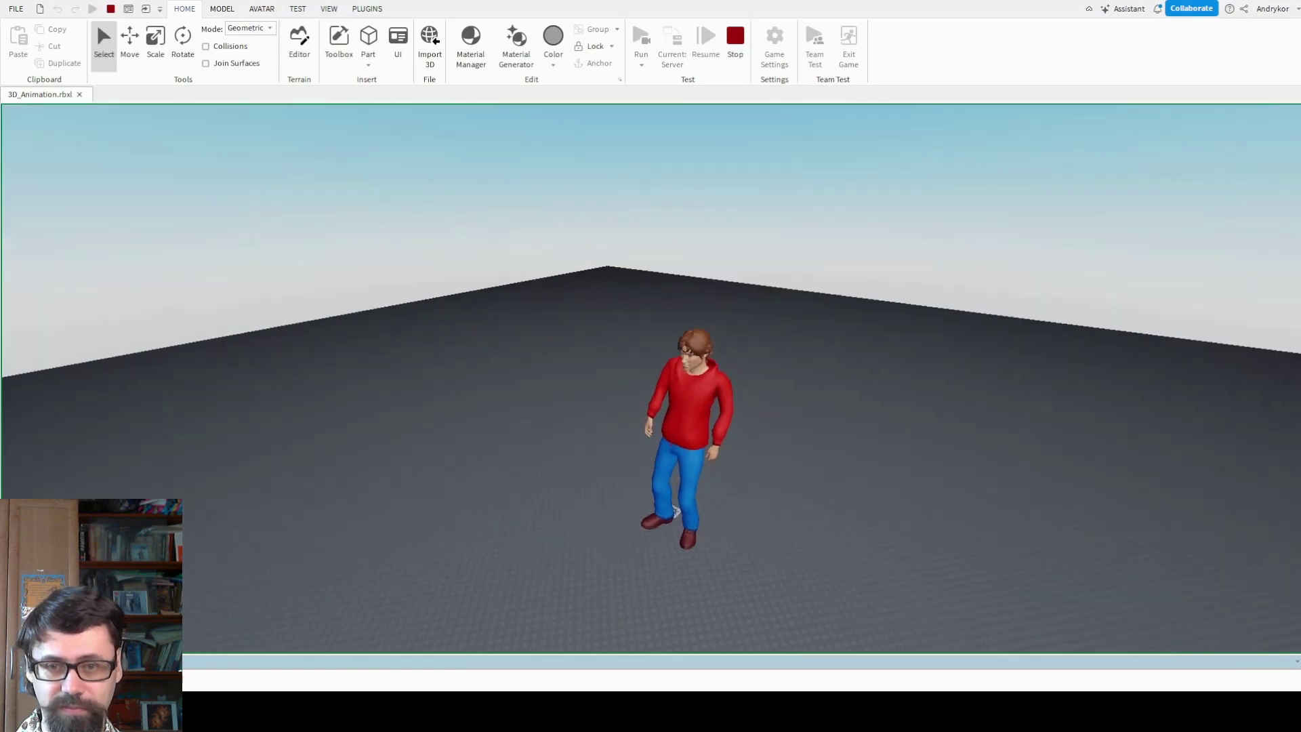
- Walk the 3D_Animation character around the baseplate with WASD, then stop the playtest
key(s)
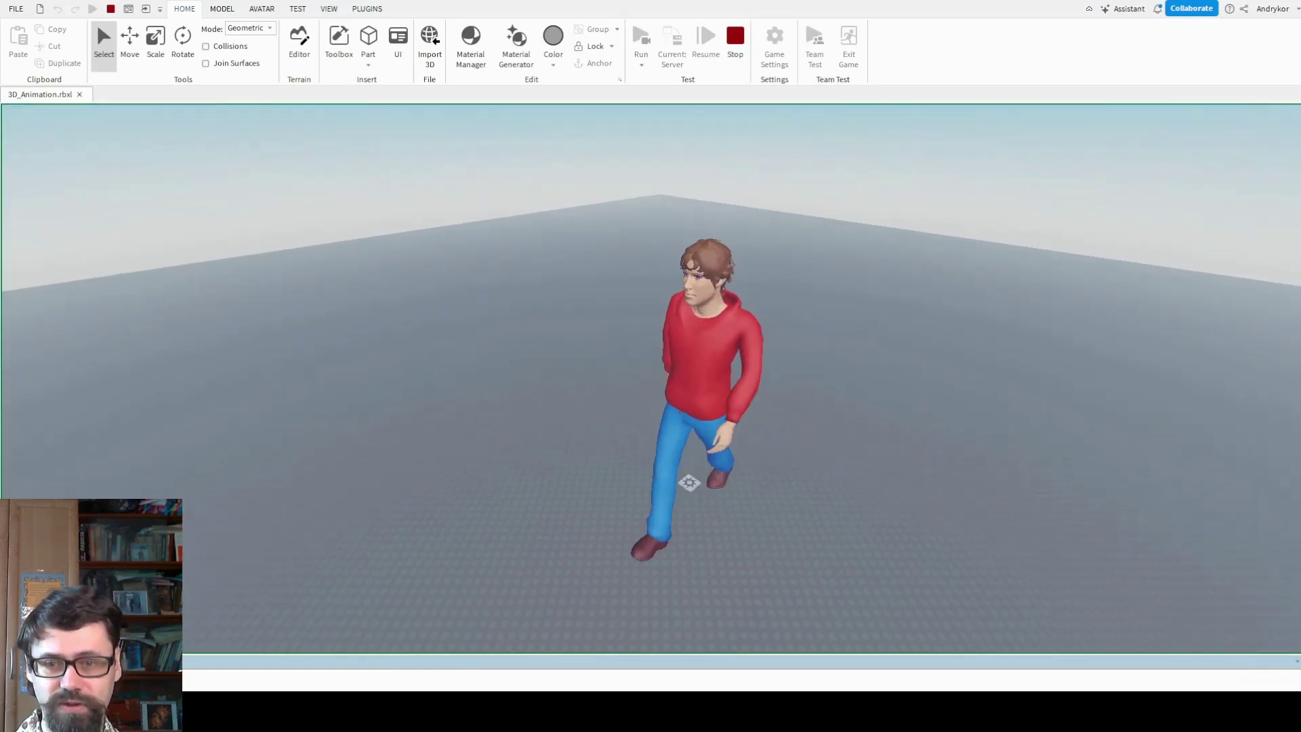
key(d)
key(a)
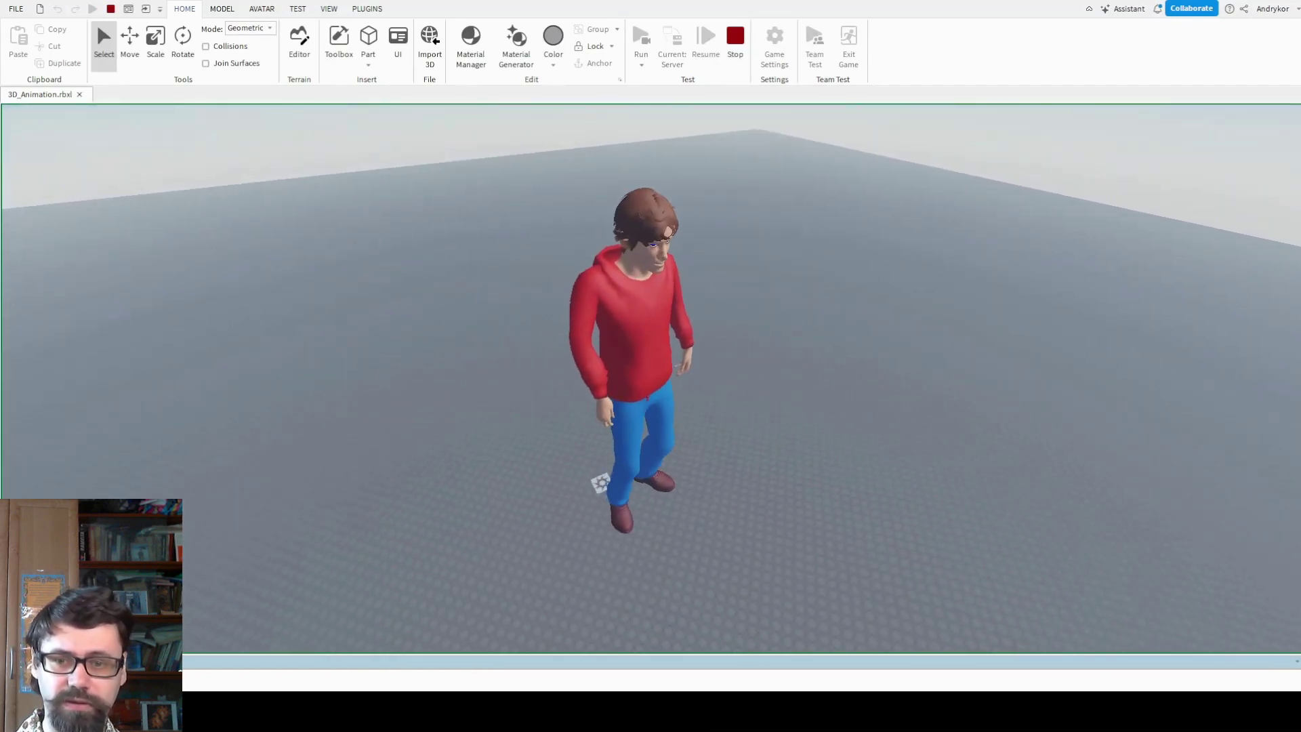
key(Right)
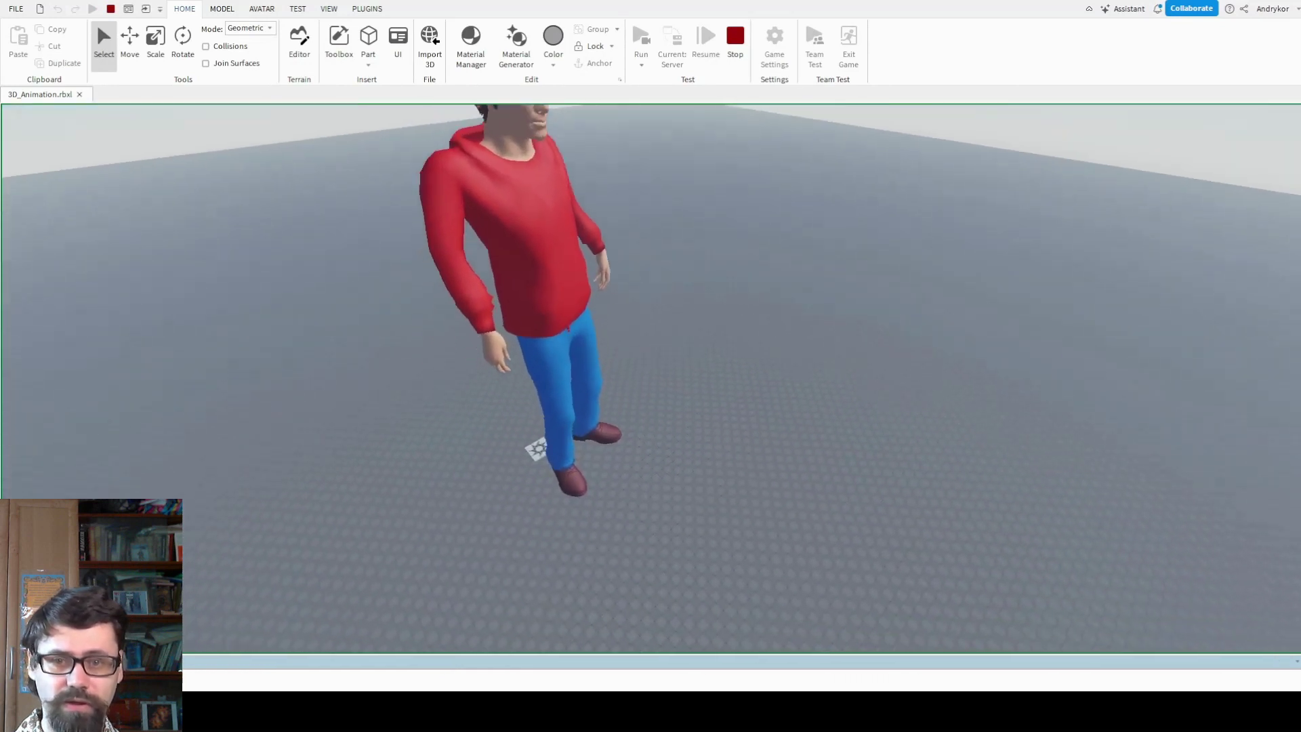
key(a)
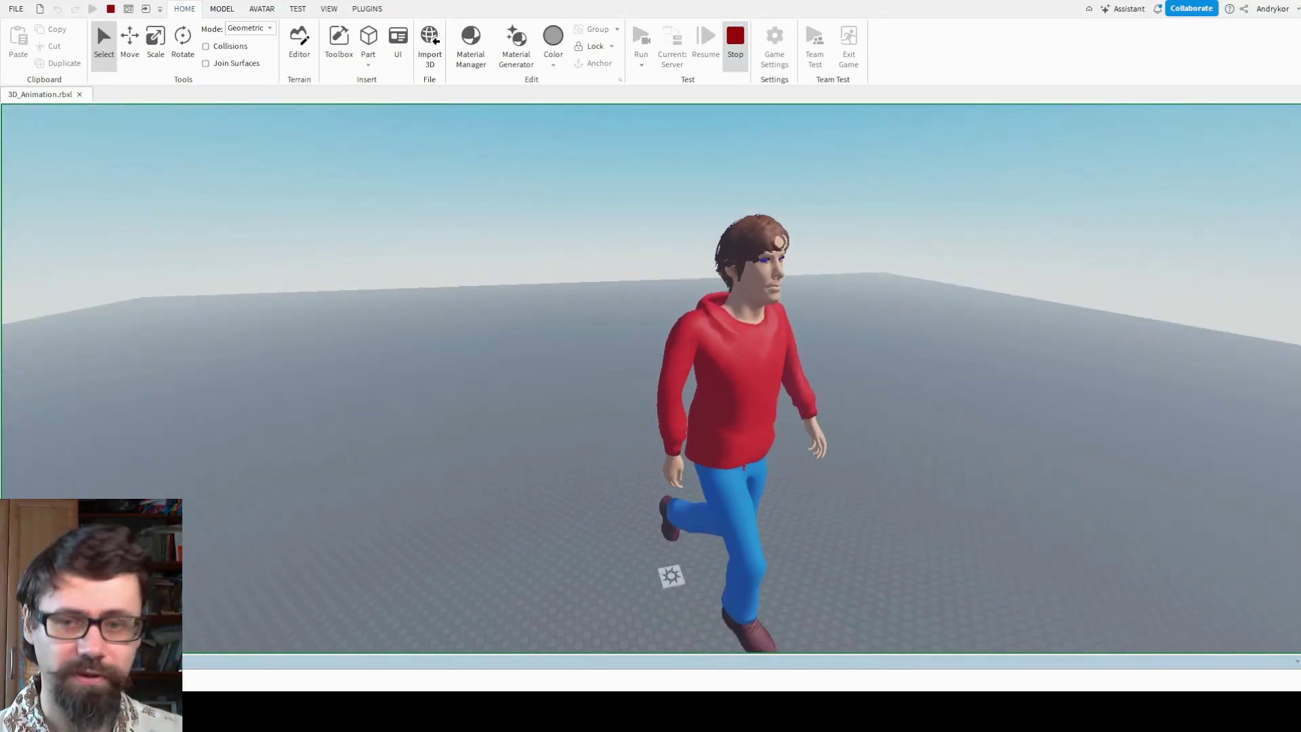
key(shift+F5)
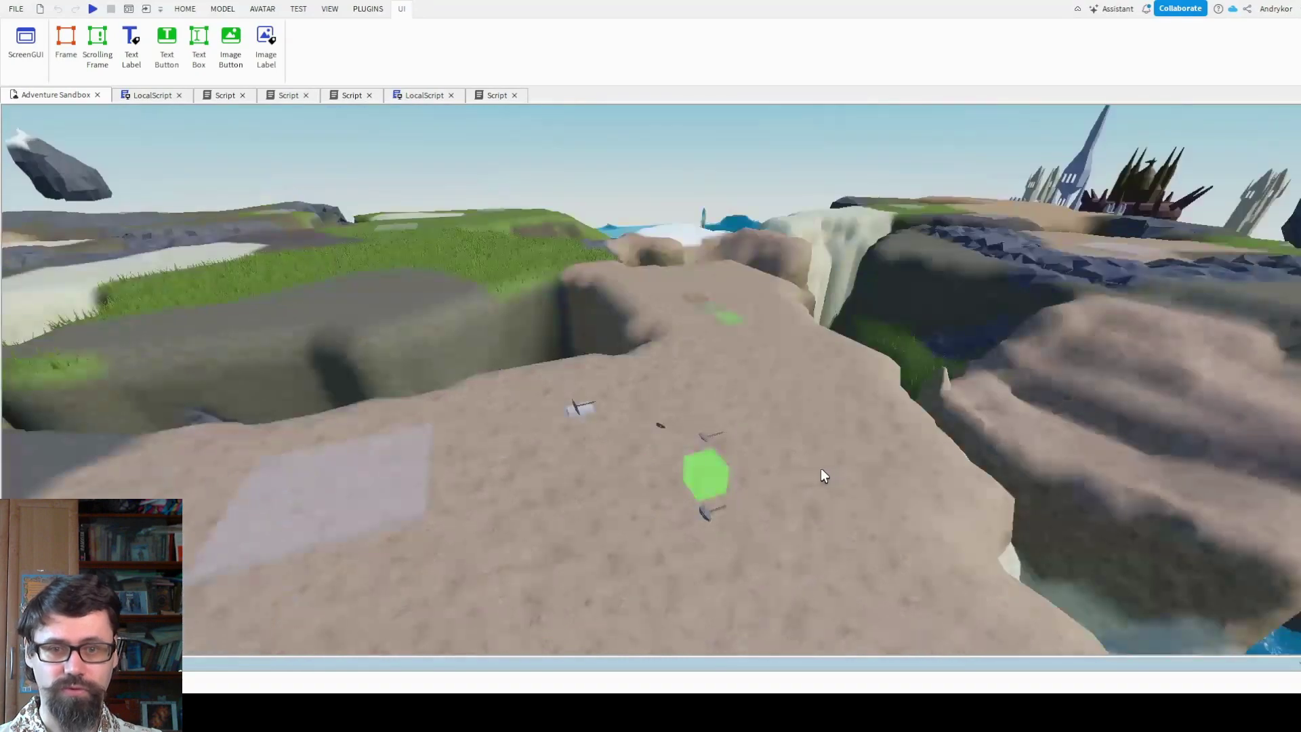
- Fly the camera over the Adventure Sandbox terrain toward the sign and green pad
right_drag(820, 467, 832, 467)
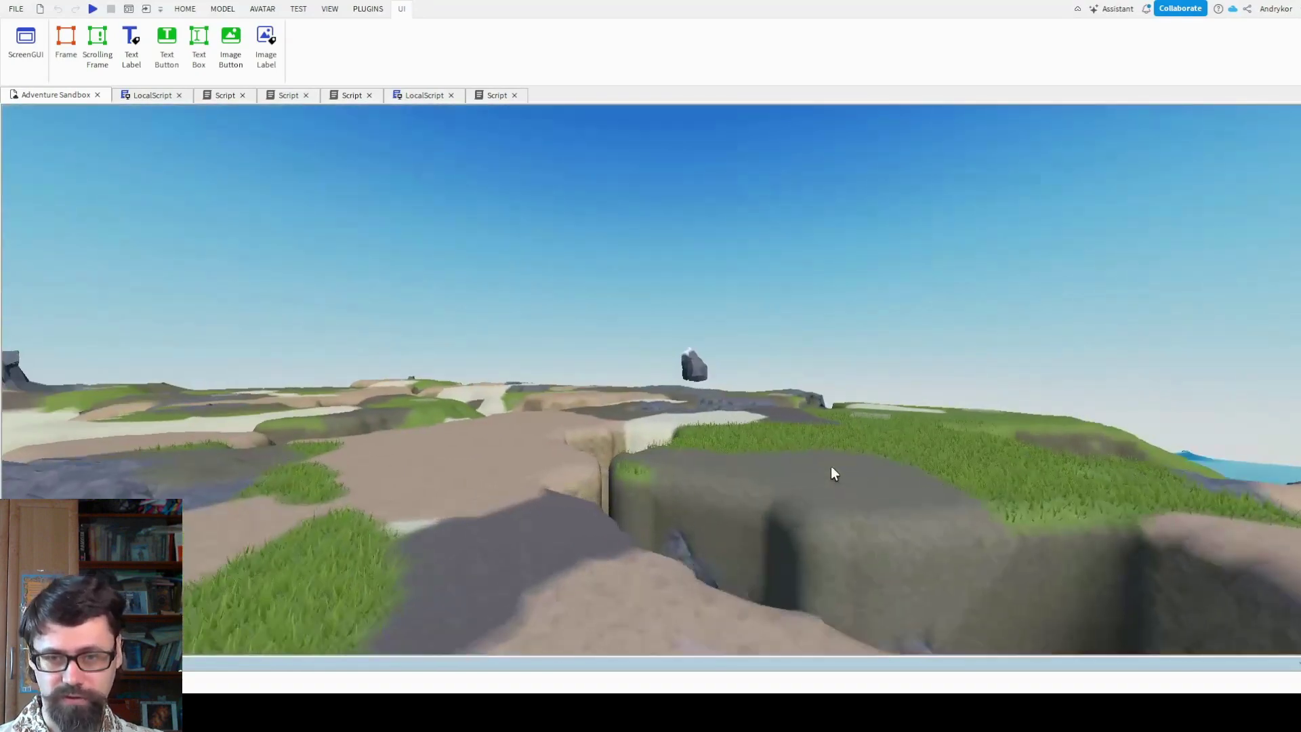
scroll(833, 467, up, 3)
scroll(838, 471, up, 3)
scroll(847, 471, up, 3)
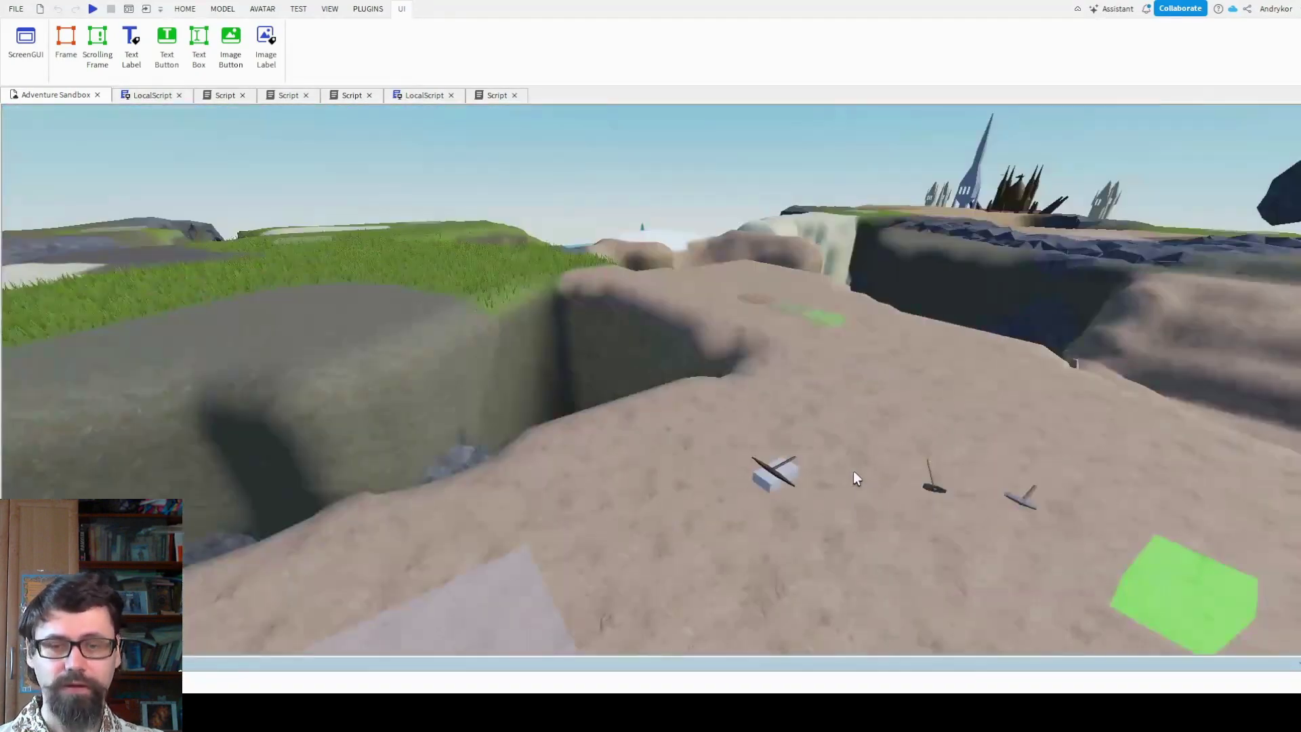
scroll(852, 470, up, 2)
scroll(852, 471, down, 5)
right_drag(854, 462, 854, 463)
right_drag(941, 507, 941, 507)
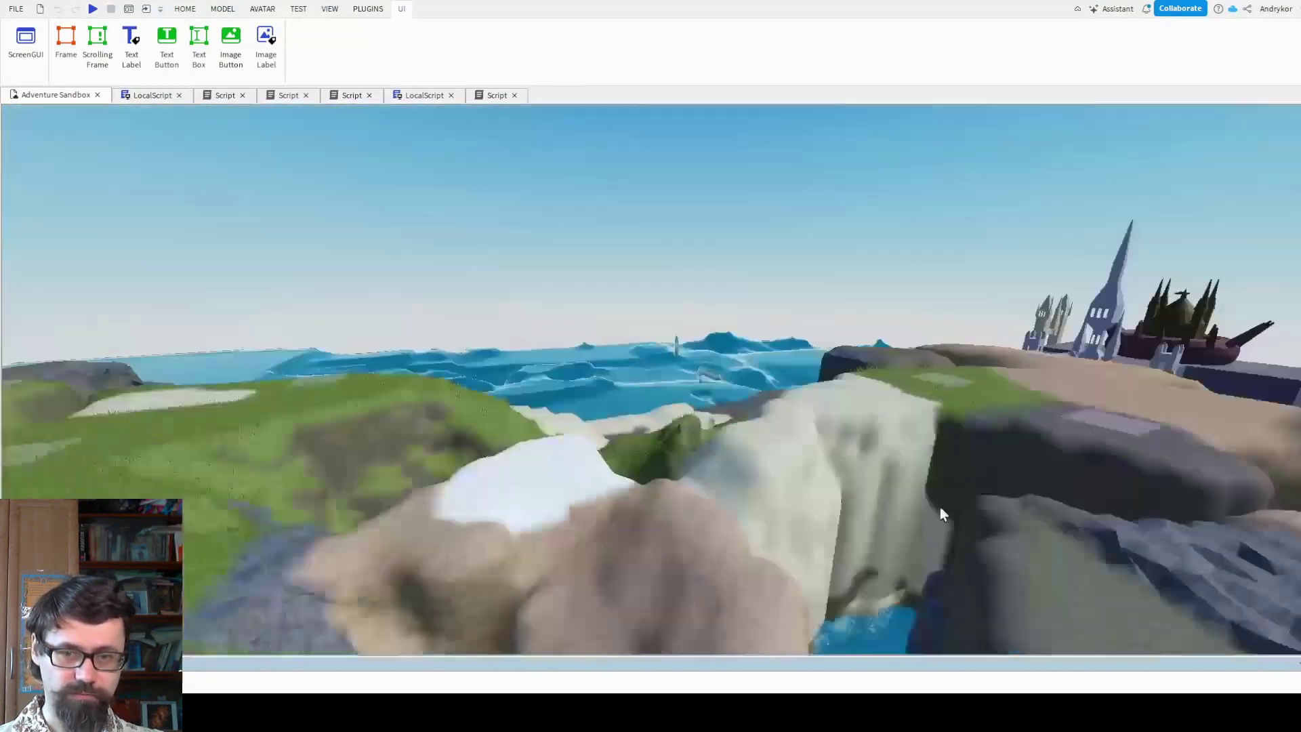
- Turn toward the sea, castle and cliffs, then zoom out for a high island overview
scroll(941, 507, up, 2)
scroll(941, 507, up, 2)
scroll(941, 507, up, 2)
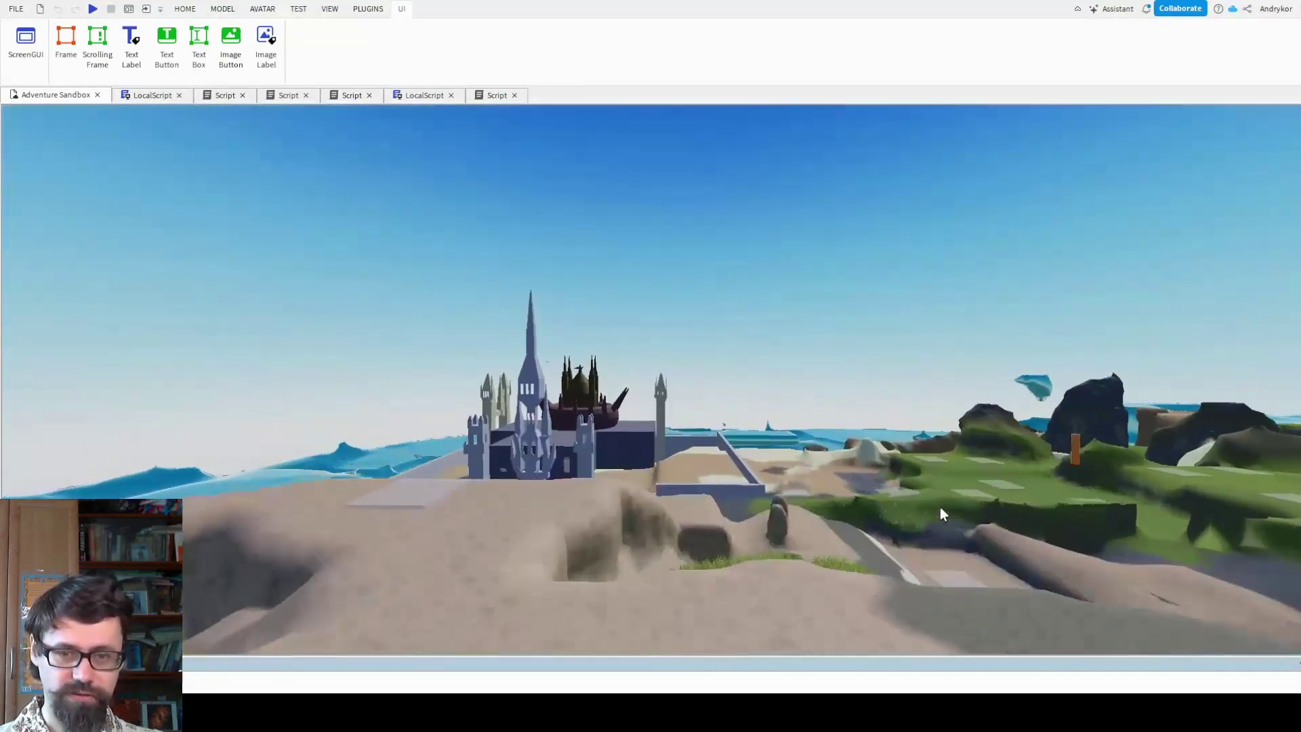
scroll(941, 507, up, 2)
scroll(941, 507, up, 3)
right_drag(941, 507, 941, 507)
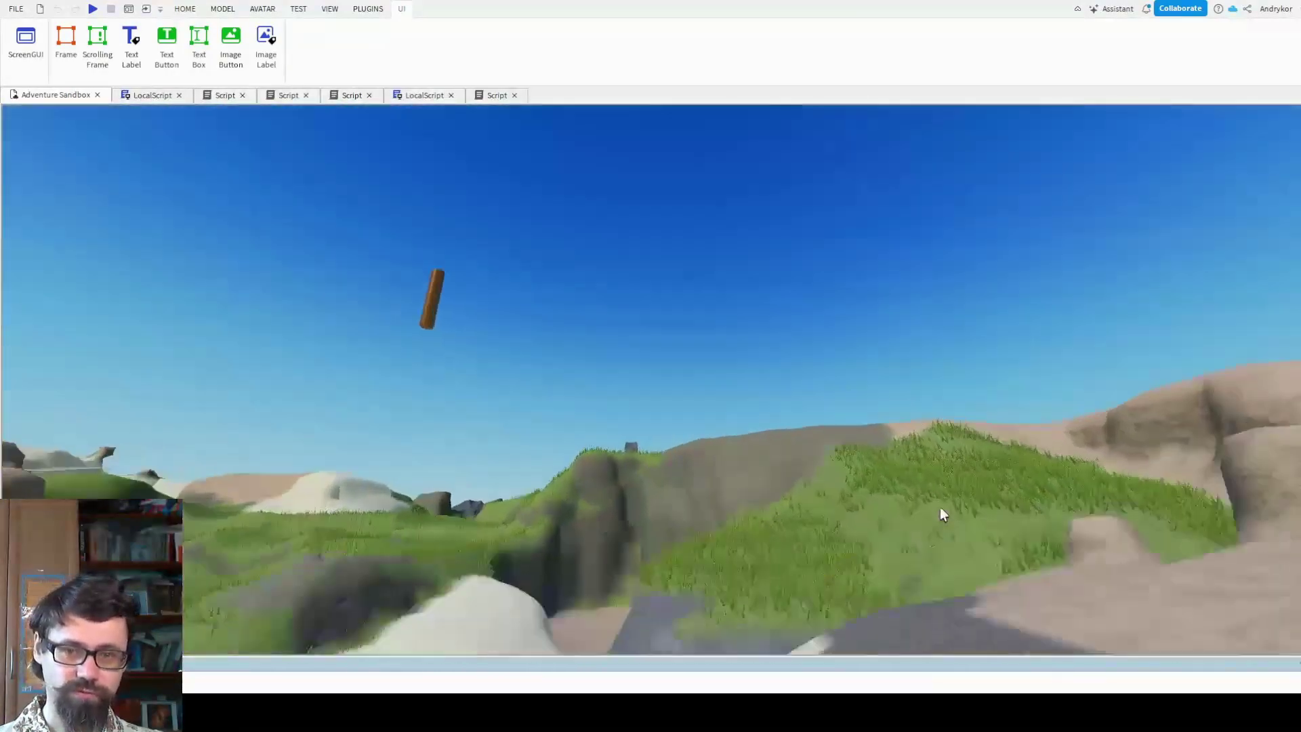
scroll(940, 507, up, 3)
right_drag(941, 507, 941, 507)
scroll(941, 507, up, 3)
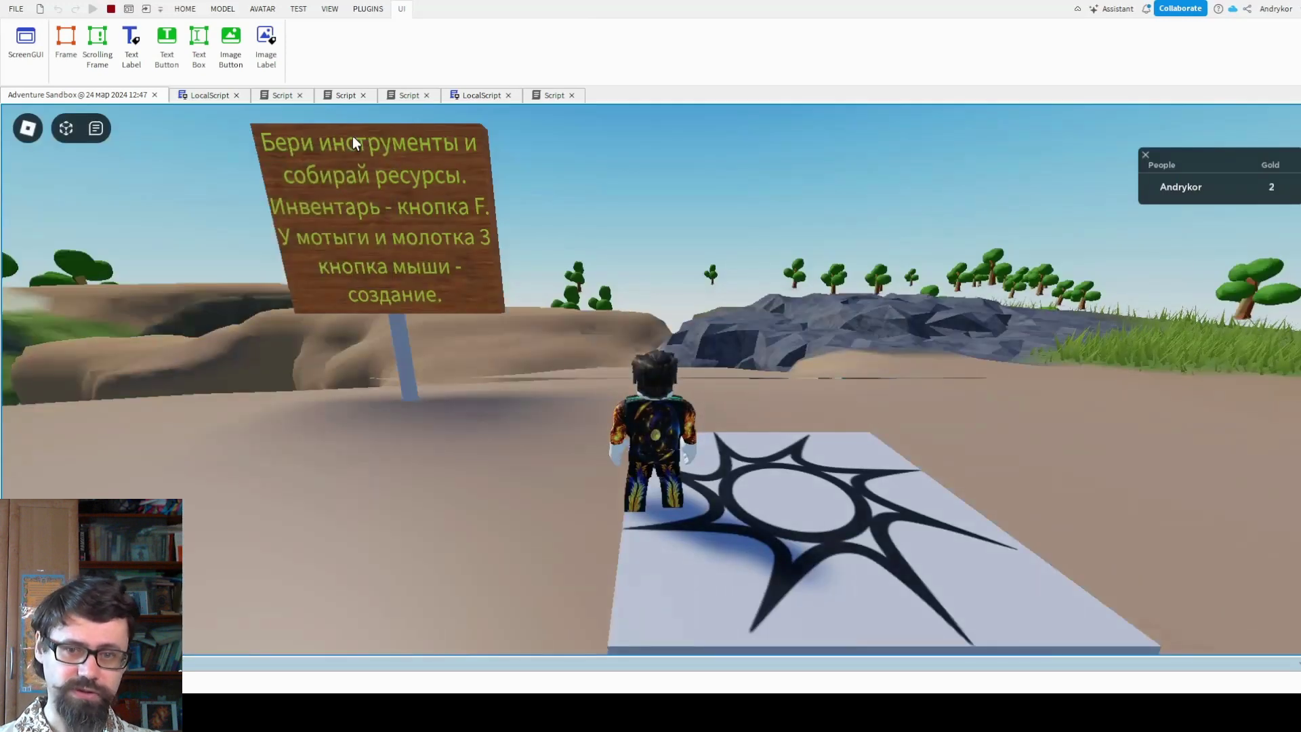
- Walk onto the tool pads to pick up the axe and the pickaxe
key(a)
key(w)
key(w)
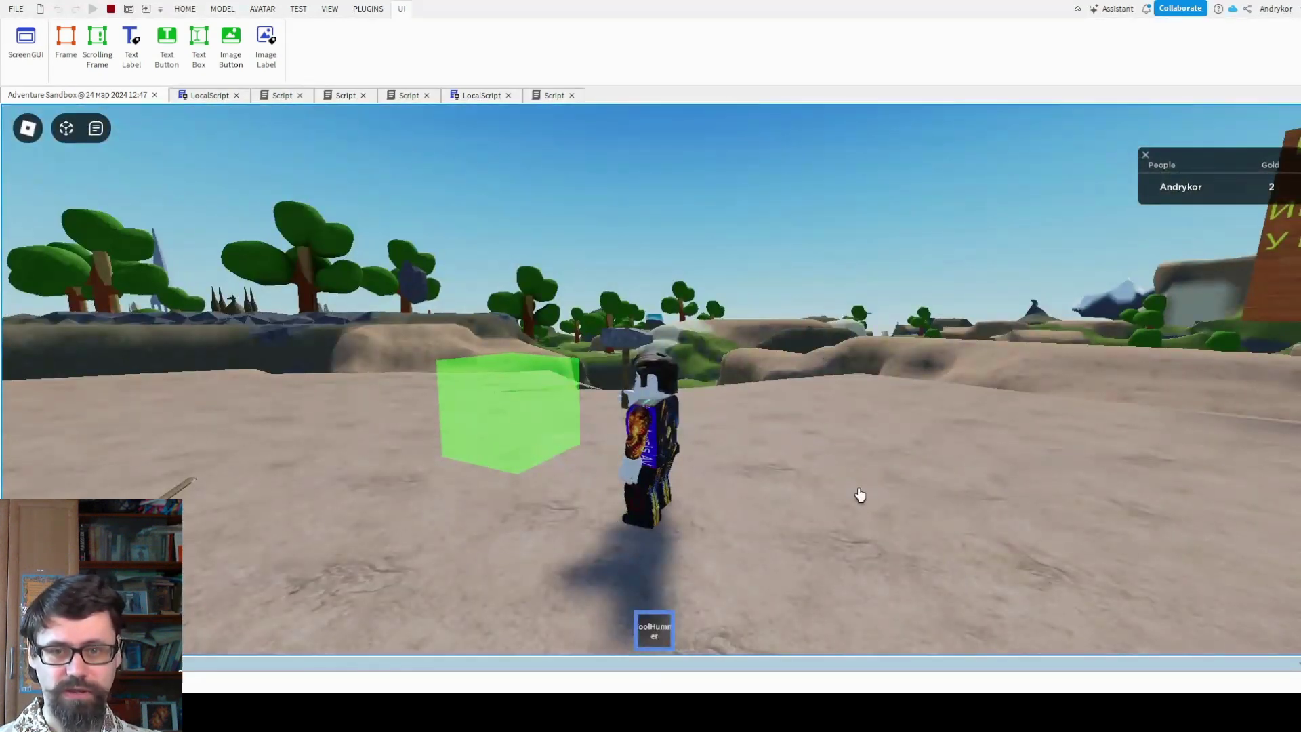
key(w)
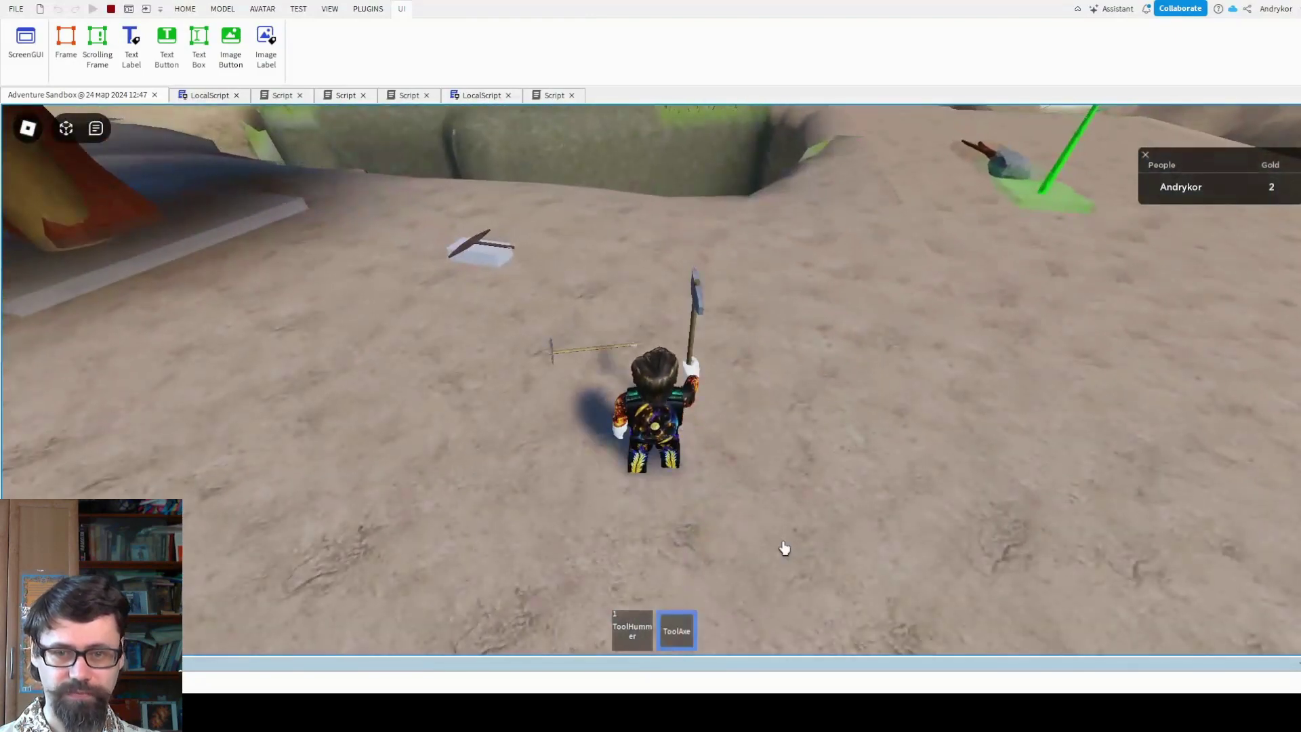
click(682, 638)
key(w)
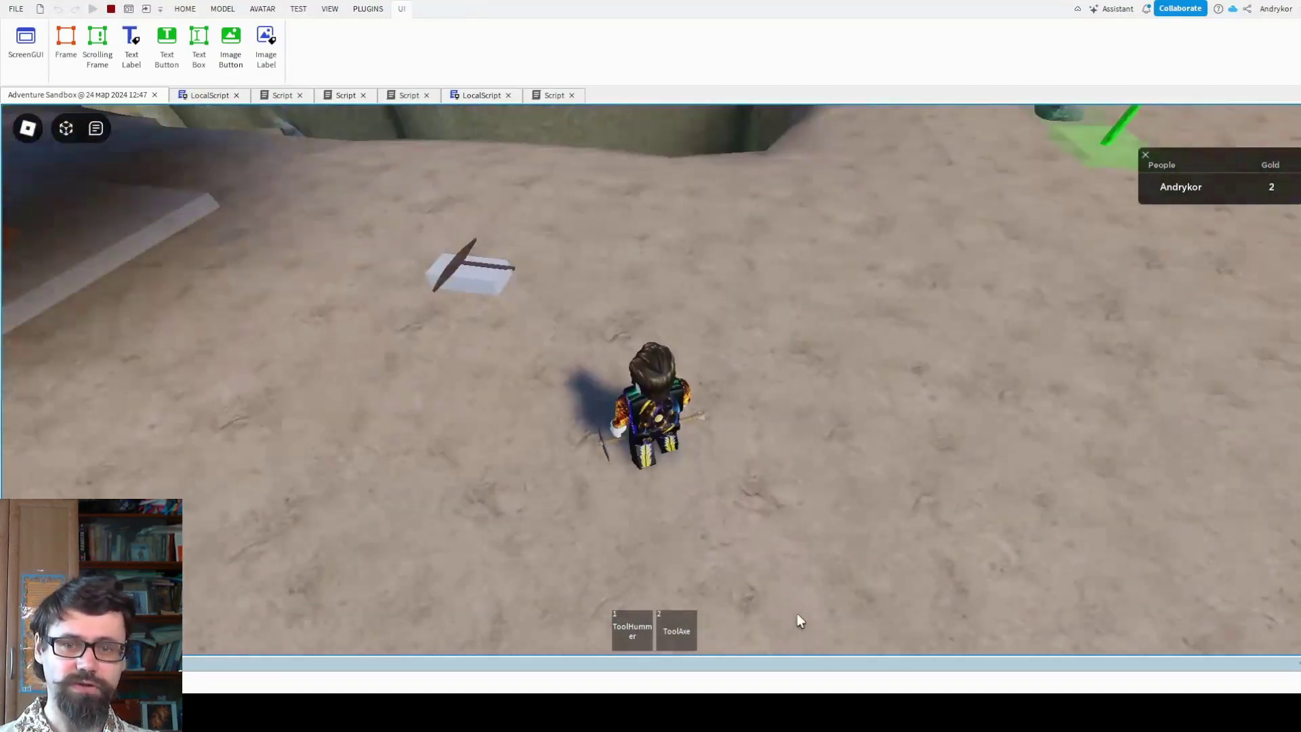
key(w)
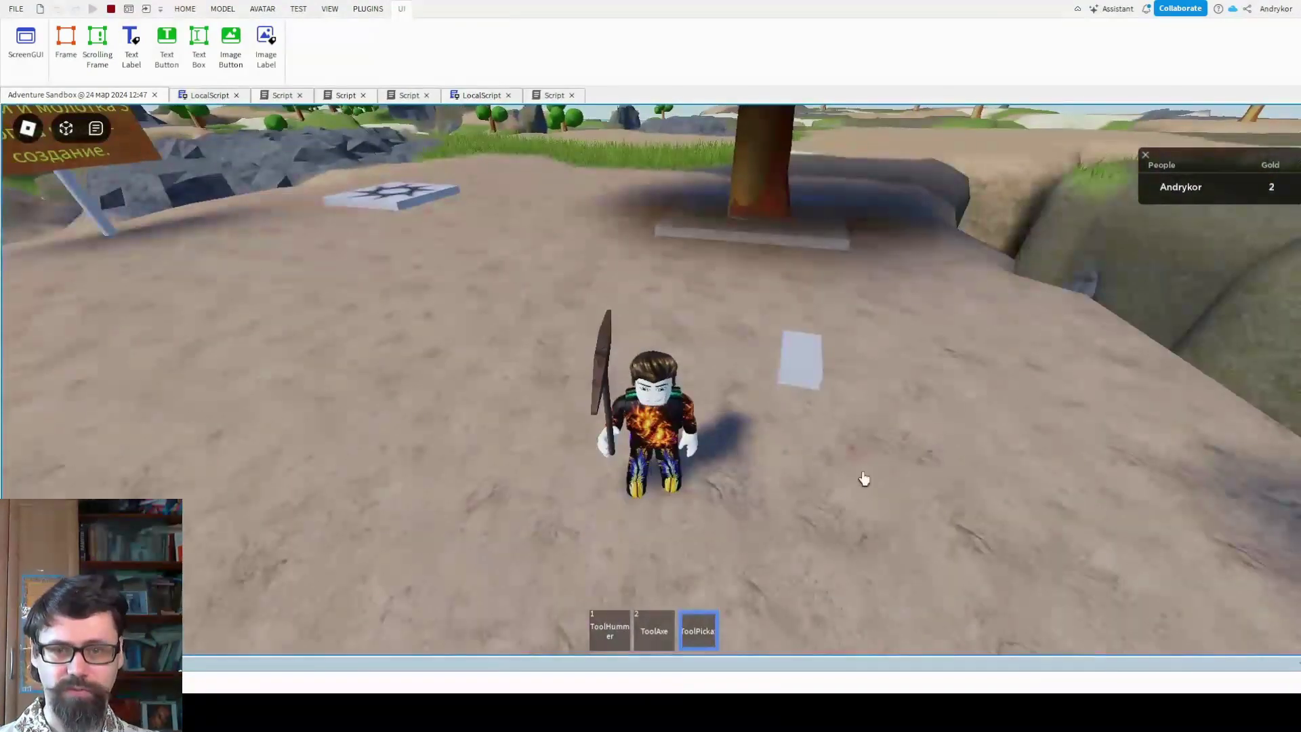
- Equip the pickaxe, cross the rocks collecting yellow gold blocks, then put it away
key(w)
key(w)
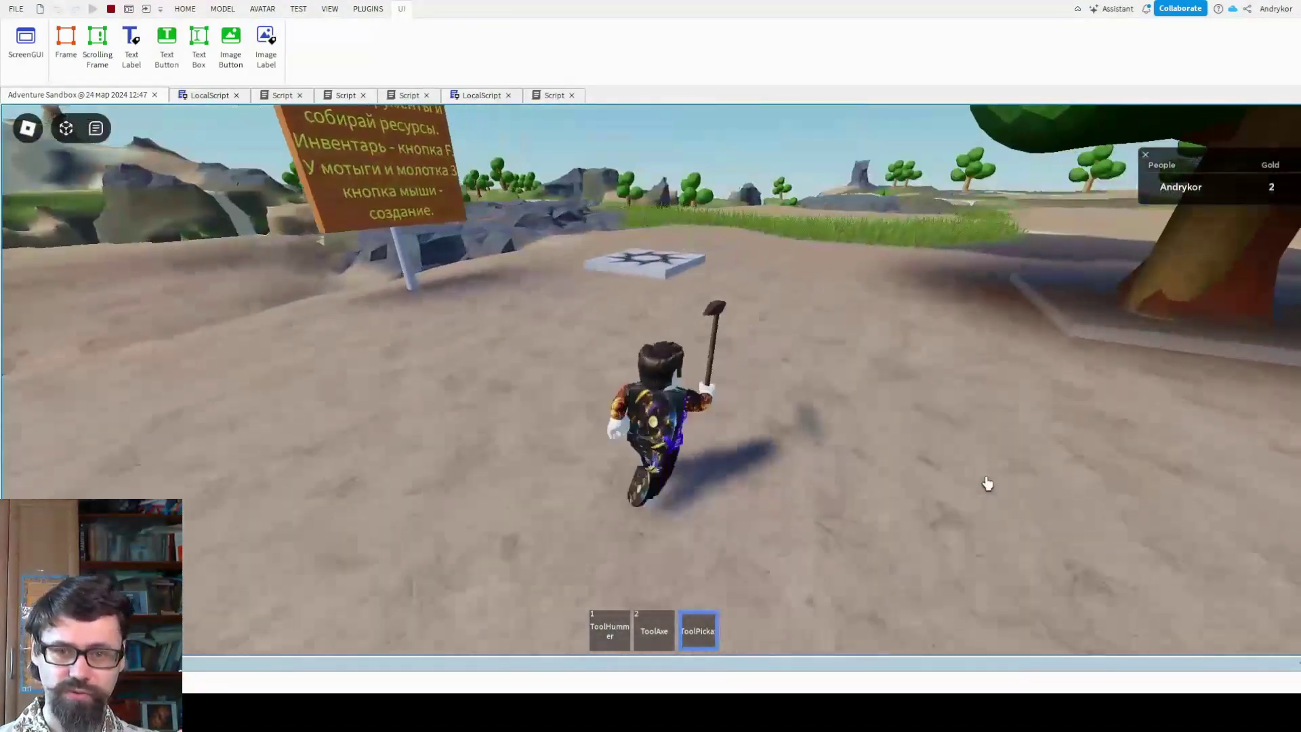
key(w)
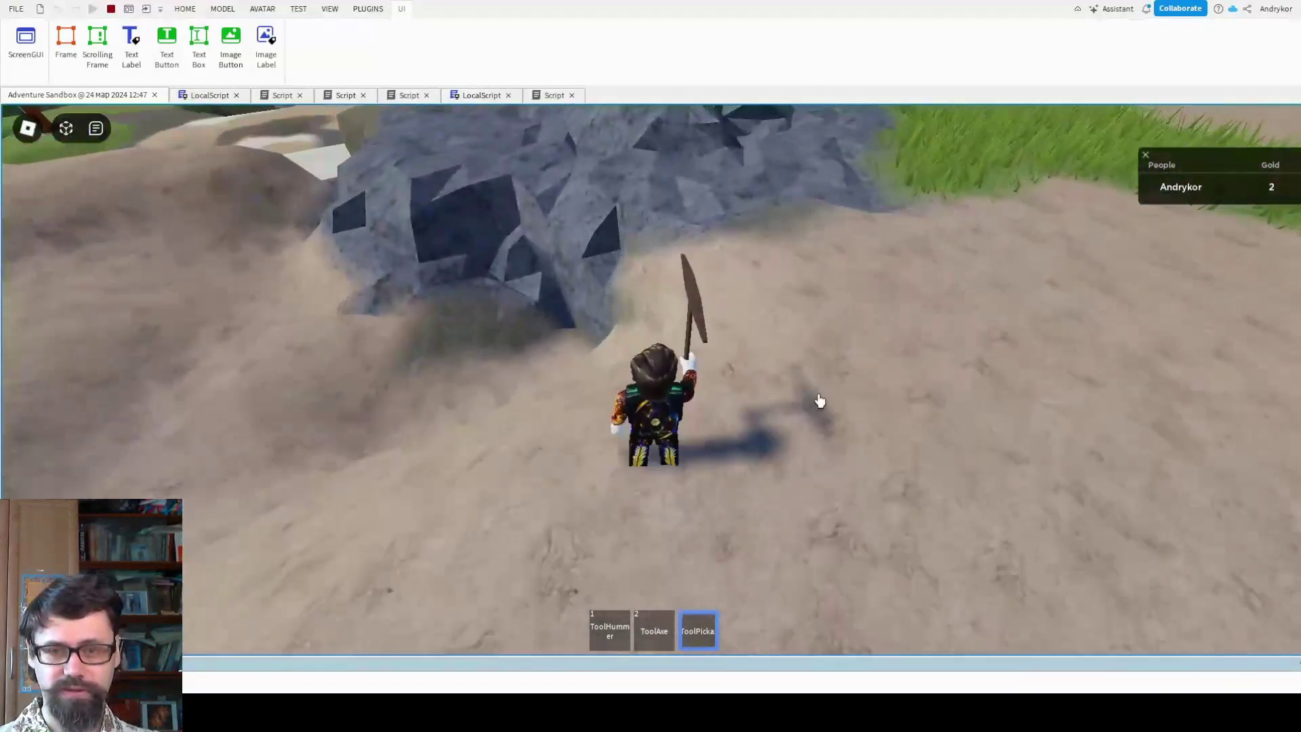
key(w)
key(w)
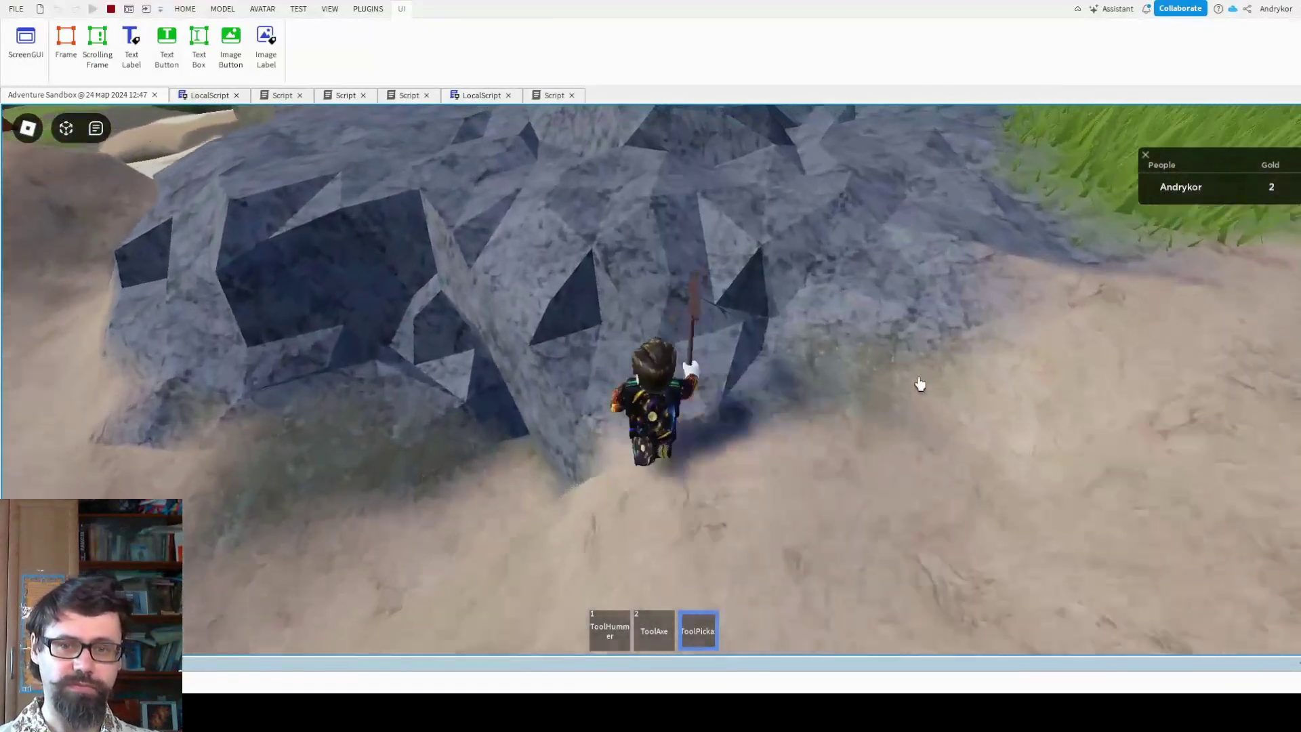
key(w)
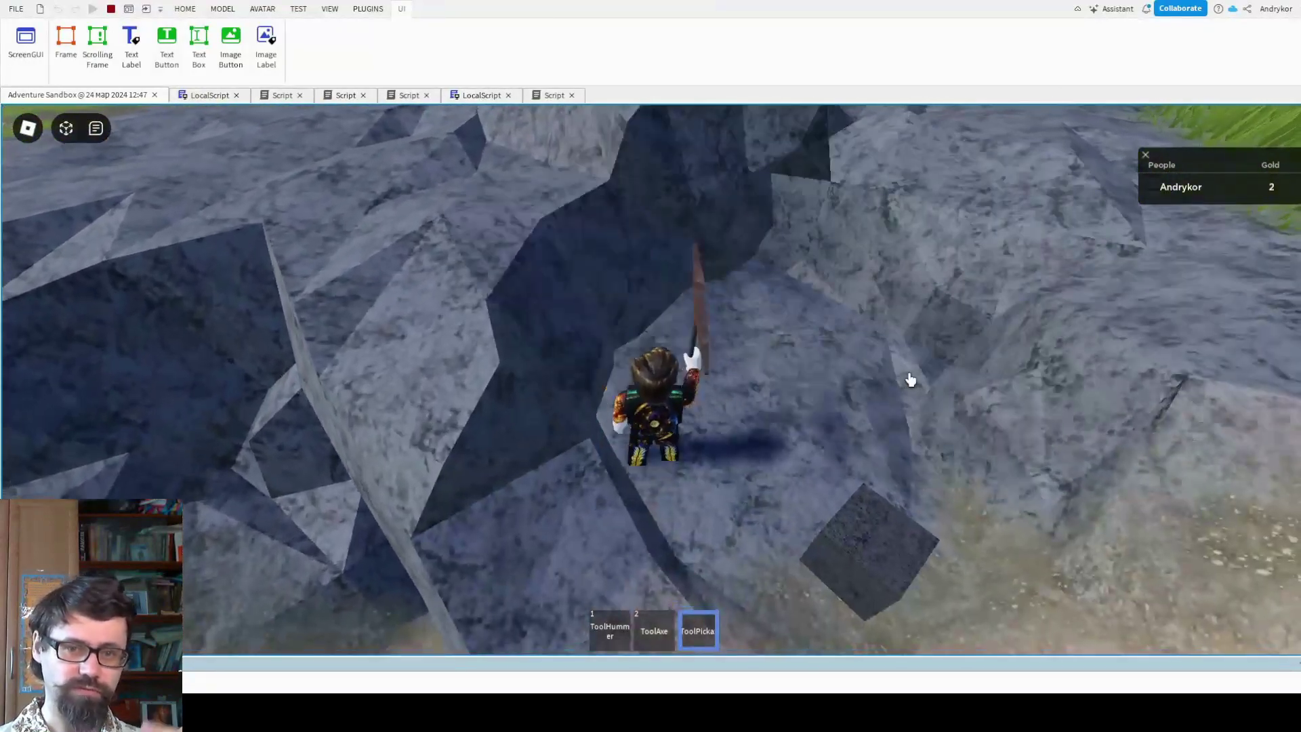
key(w)
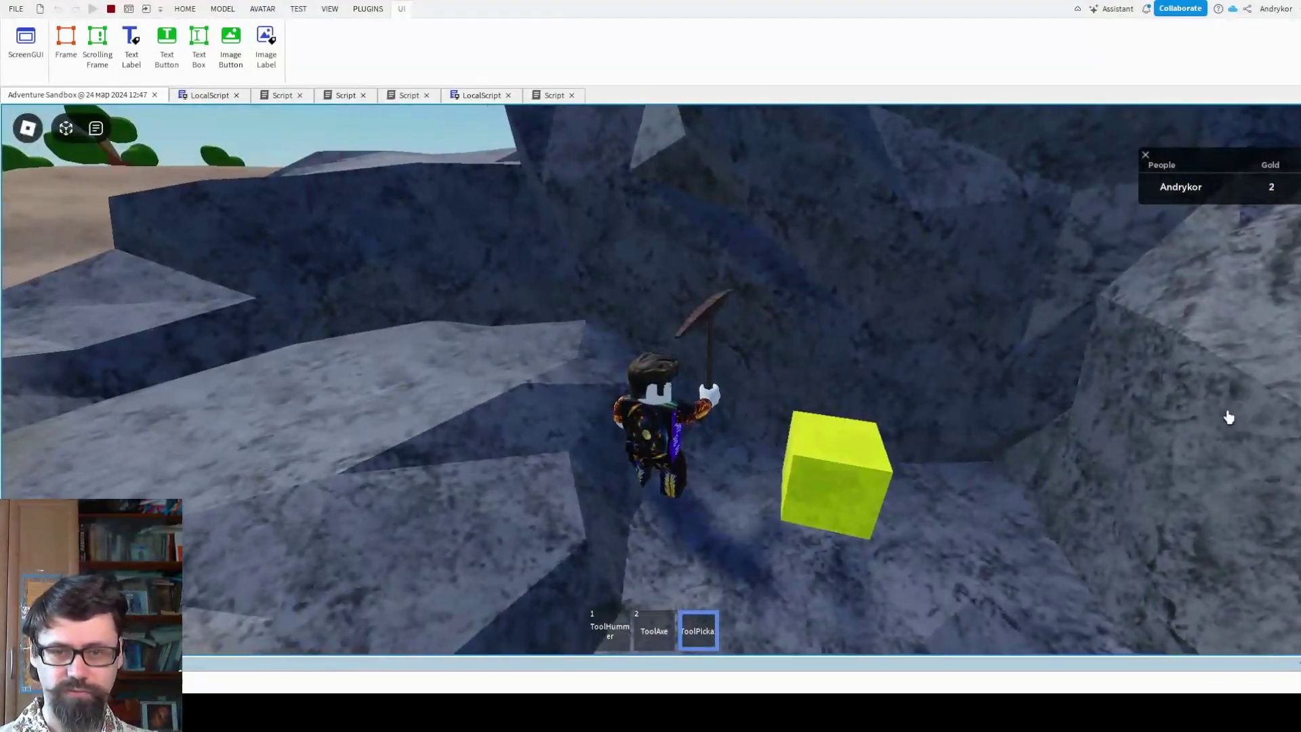
key(w)
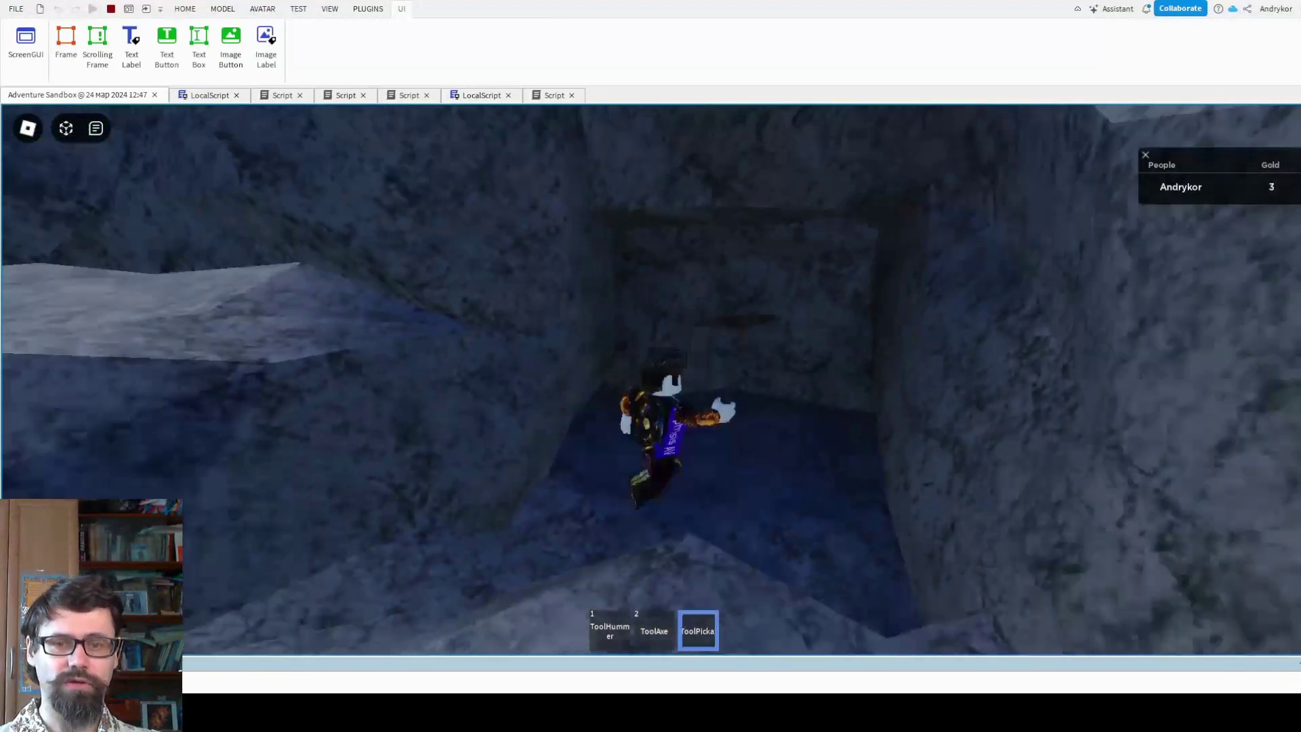
key(w)
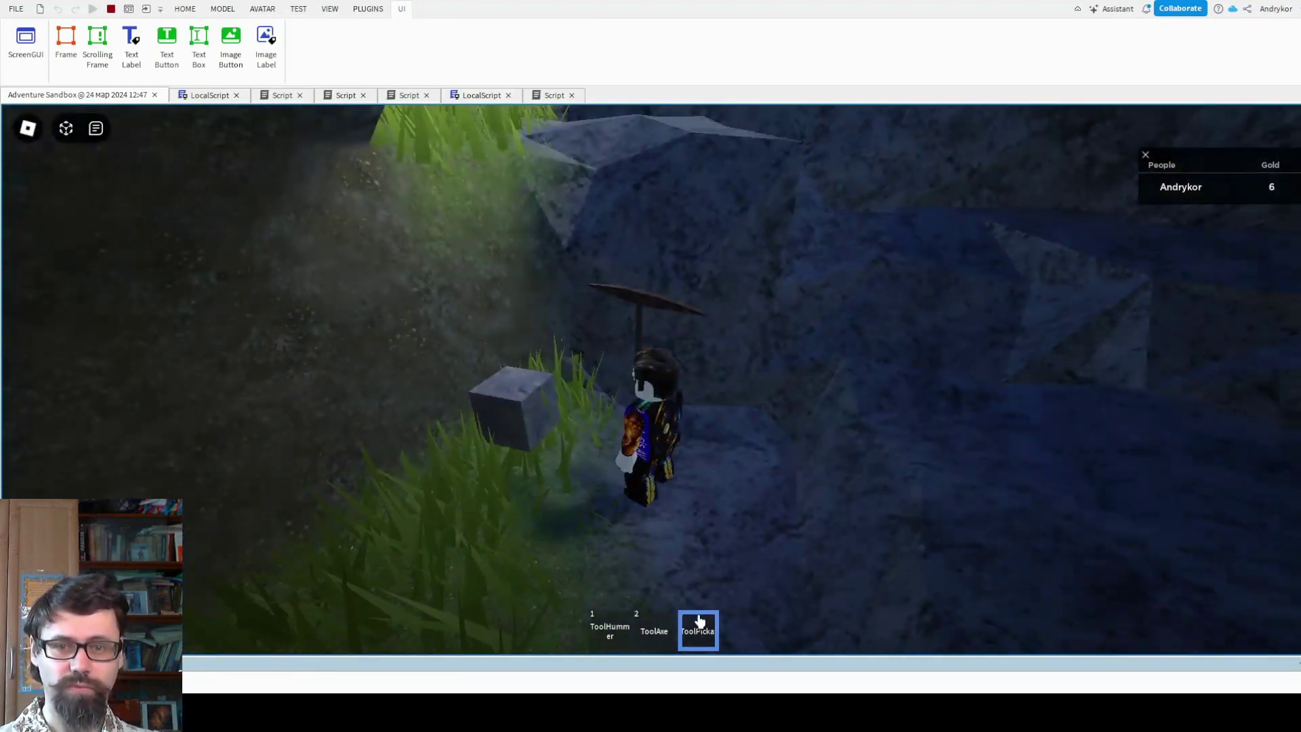
click(699, 621)
- Run back across the terrain toward the wooden sign and star pad
key(w)
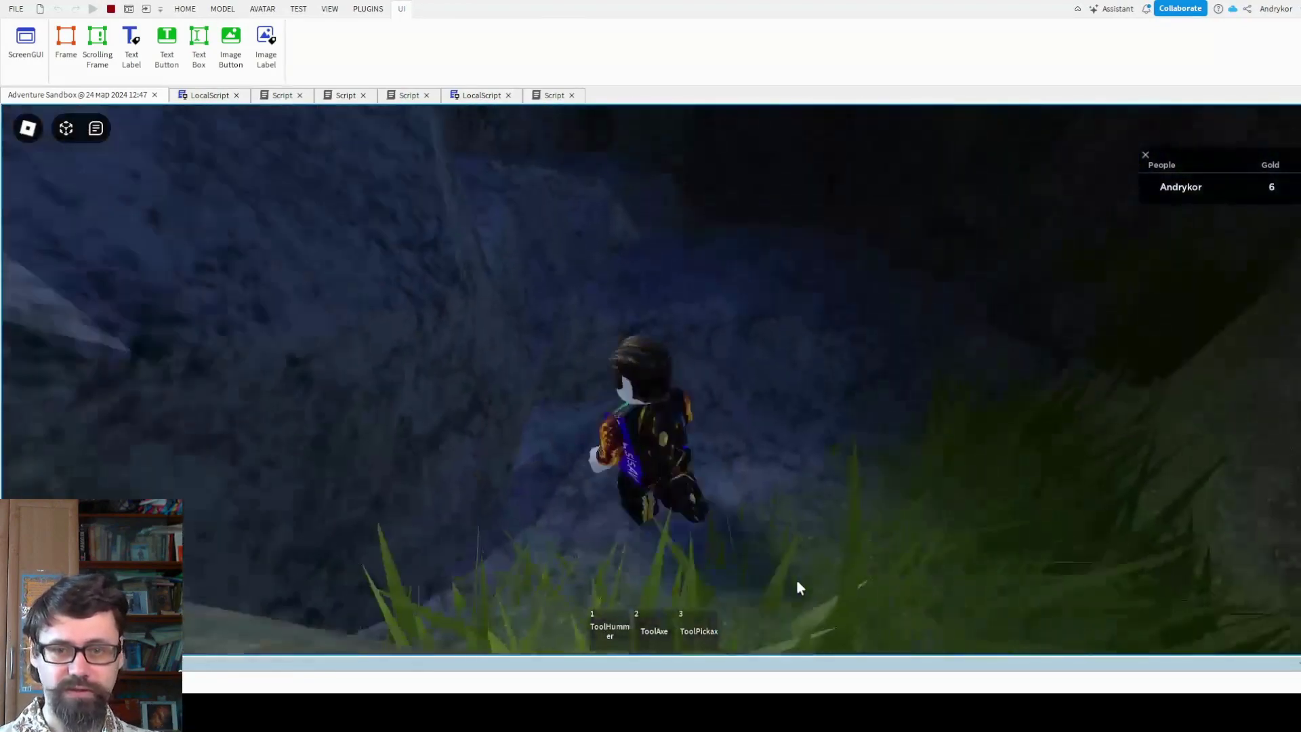
key(w)
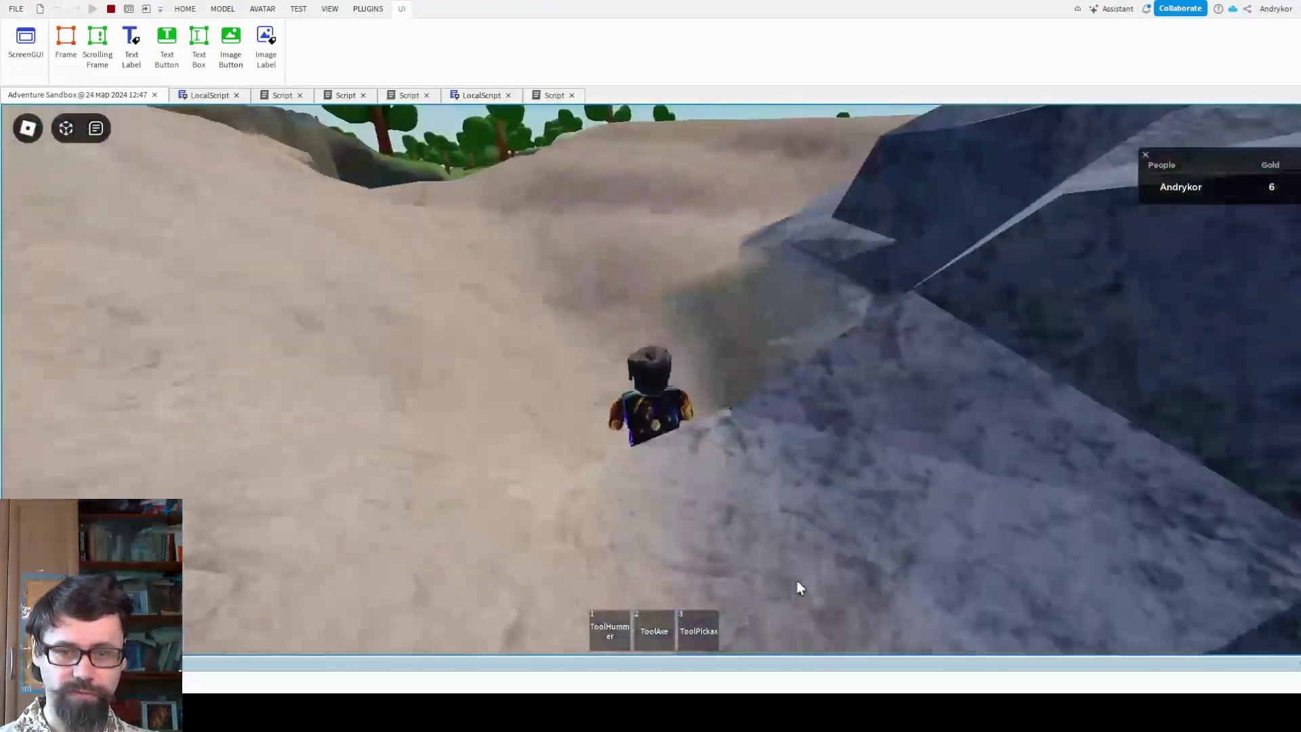
key(w)
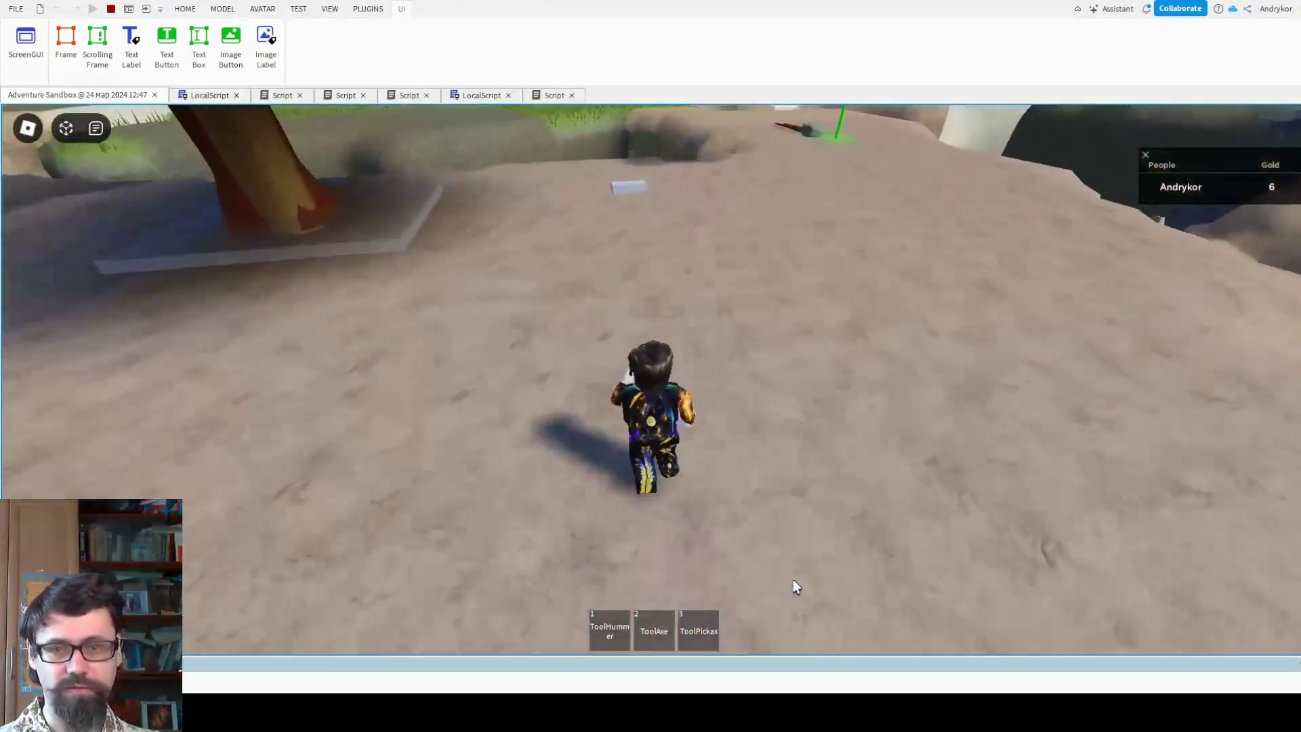
key(w)
right_drag(875, 587, 656, 587)
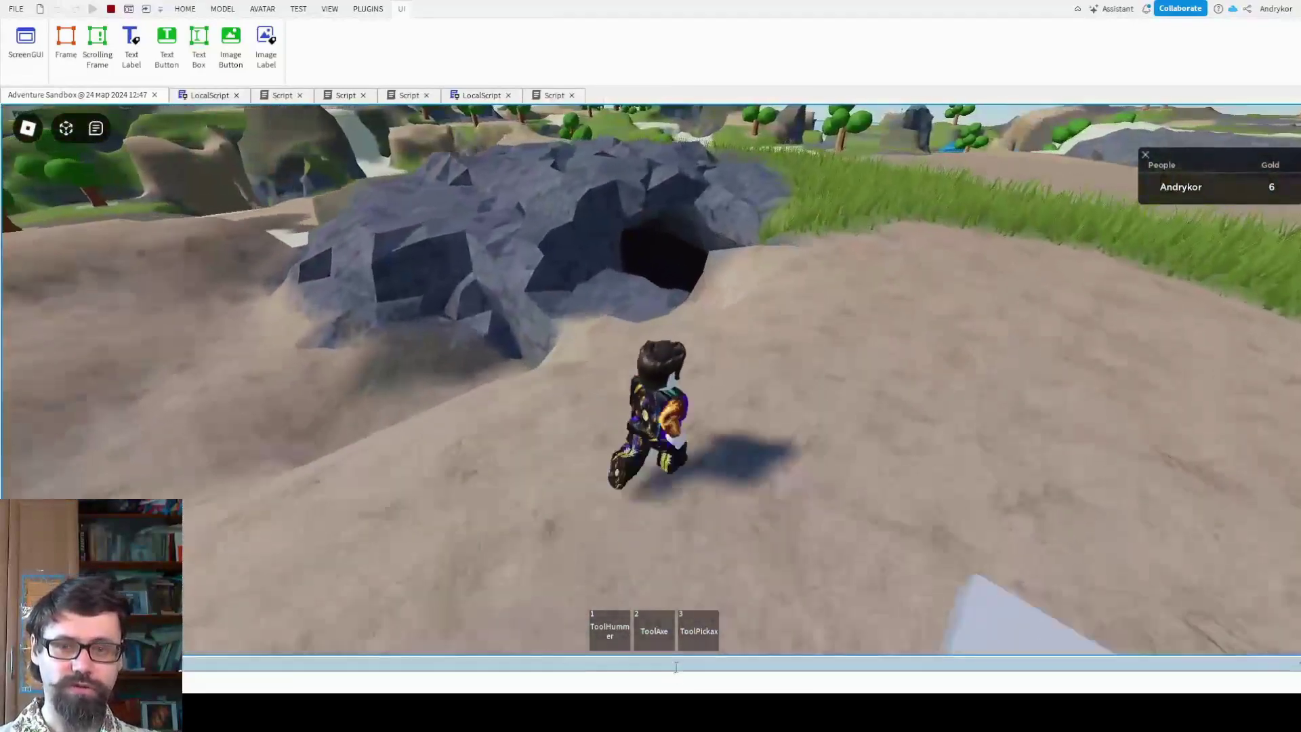
- Equip the axe (2), chop down two trees and collect the fallen log
key(2)
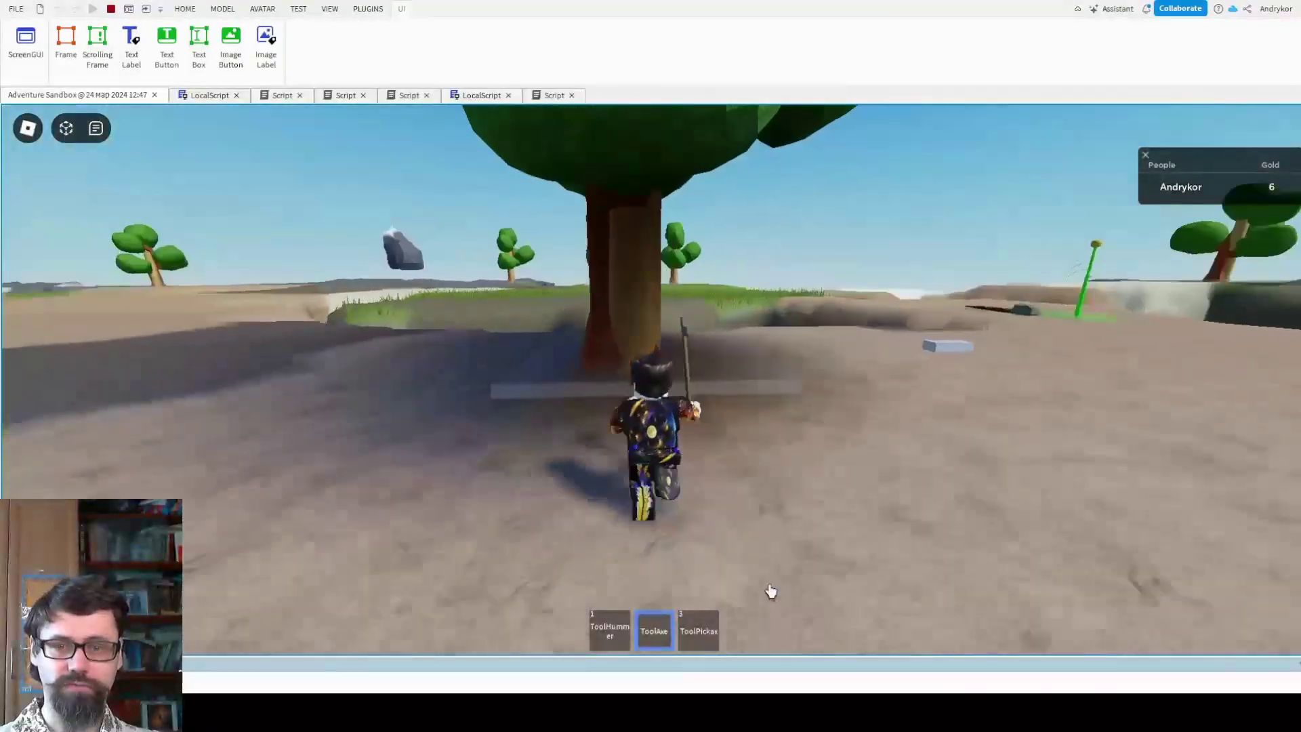
key(w)
click(688, 575)
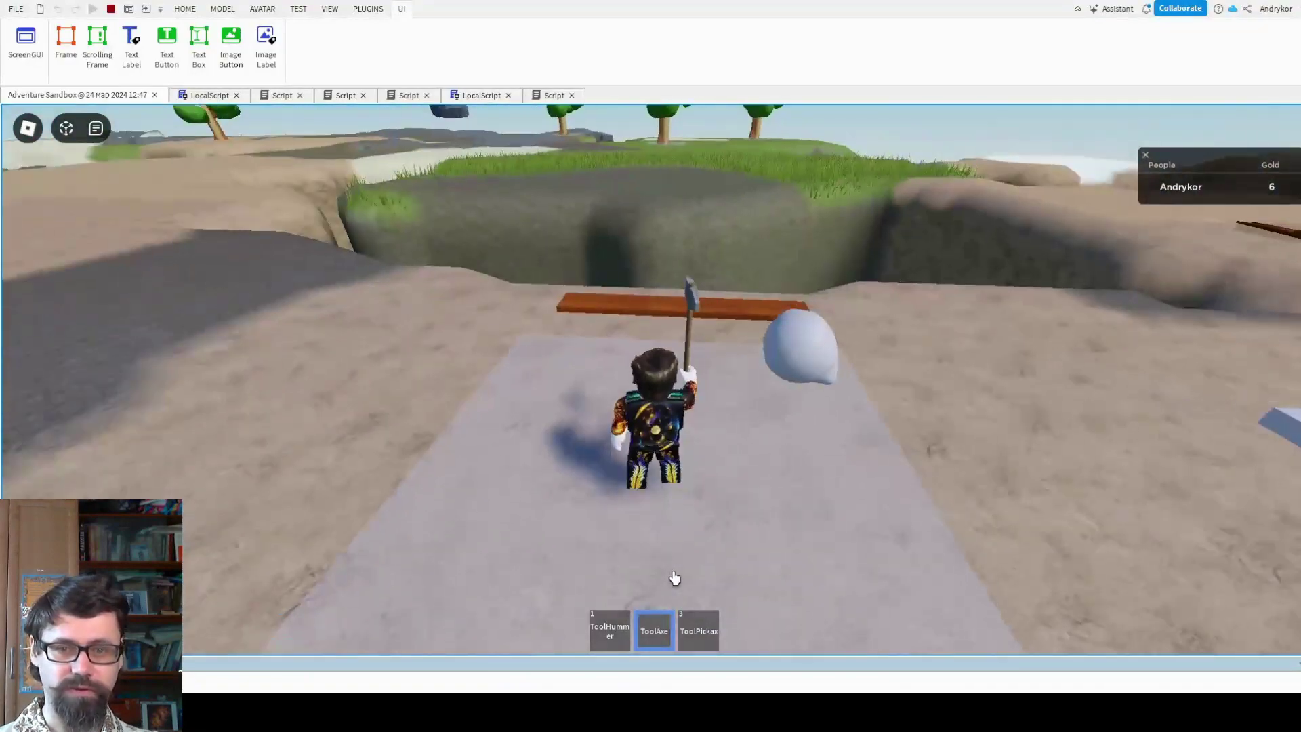
key(w)
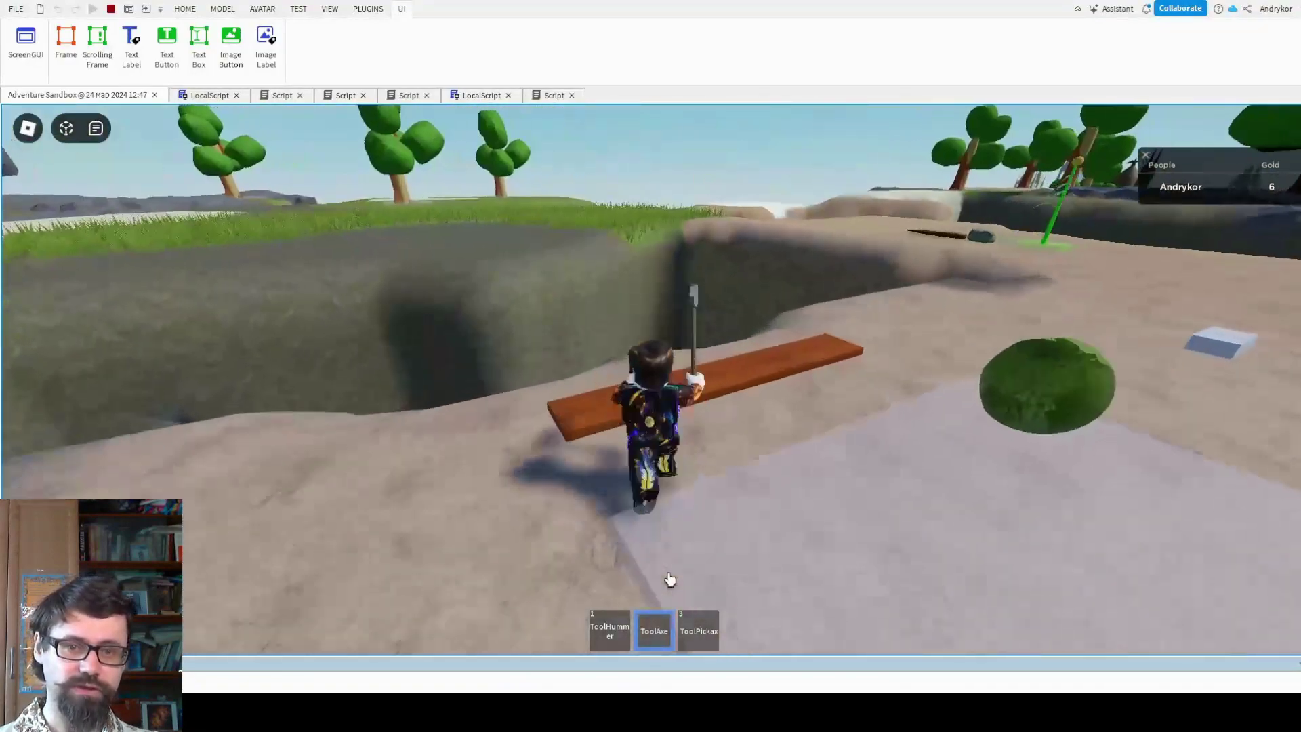
key(w)
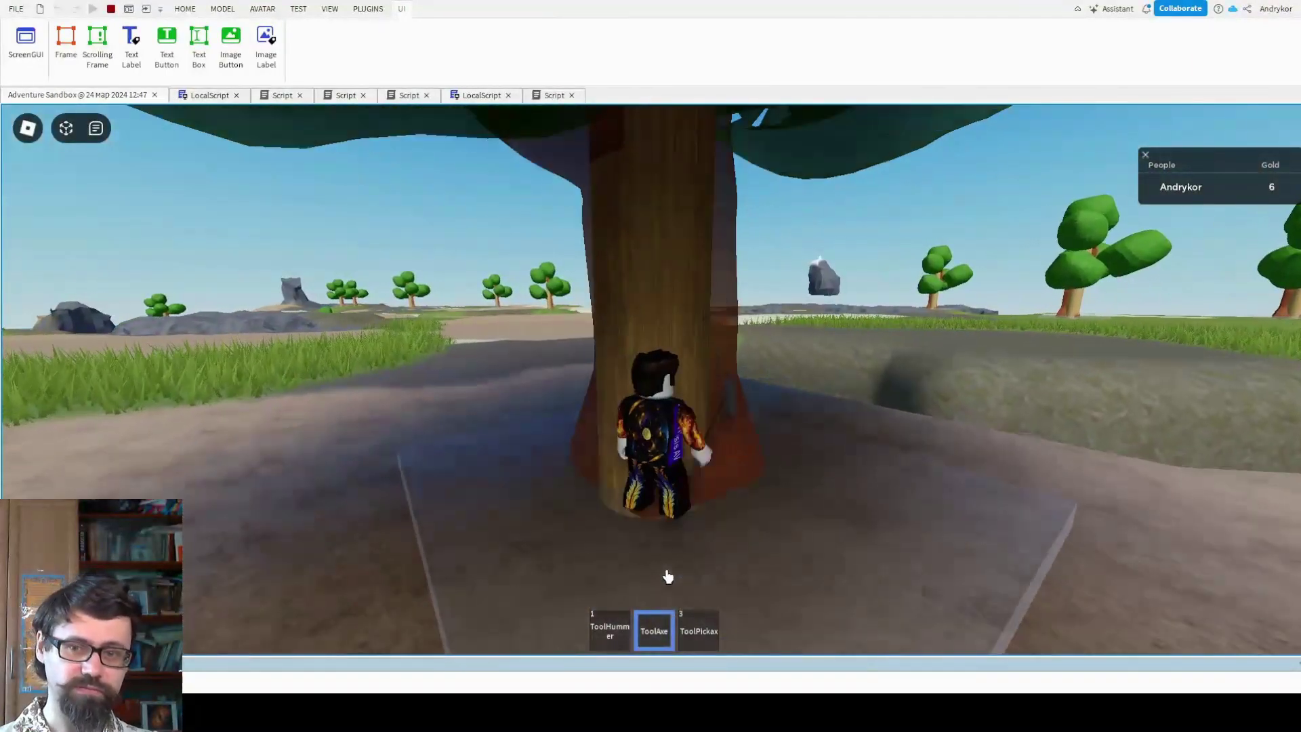
click(668, 576)
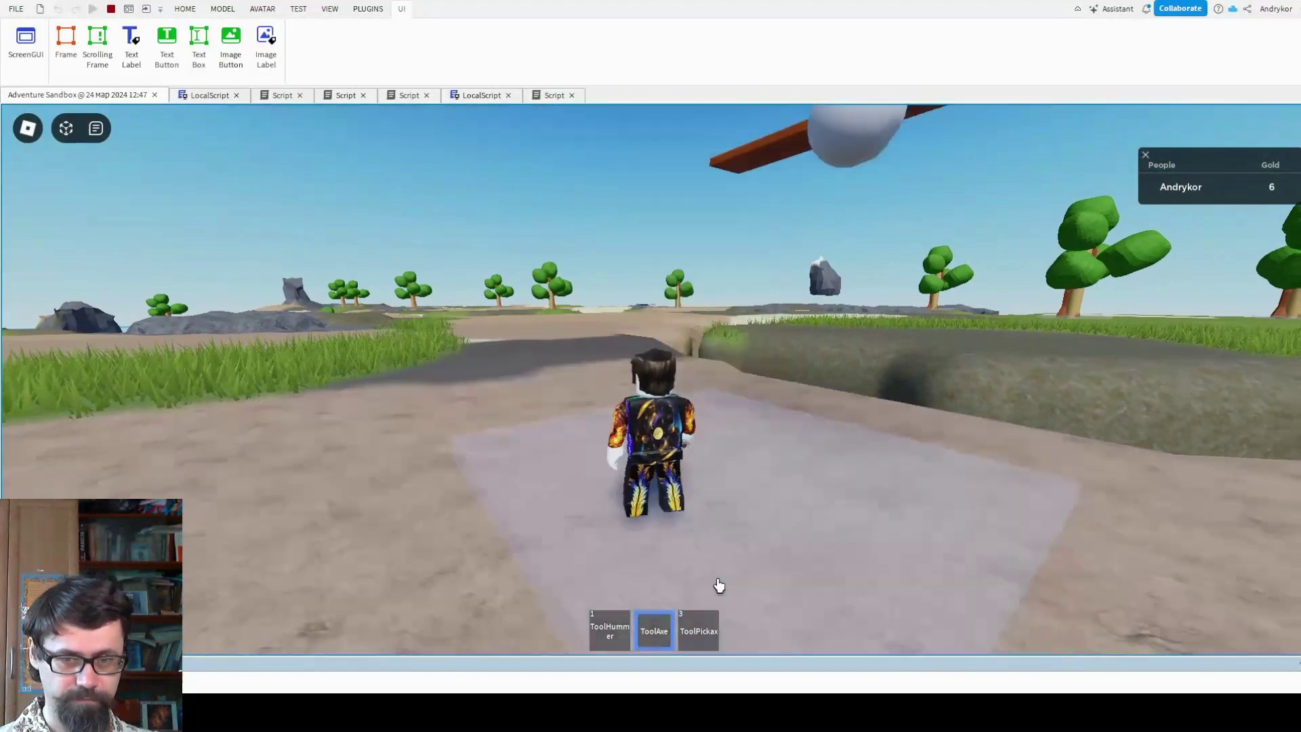
key(w)
key(w)
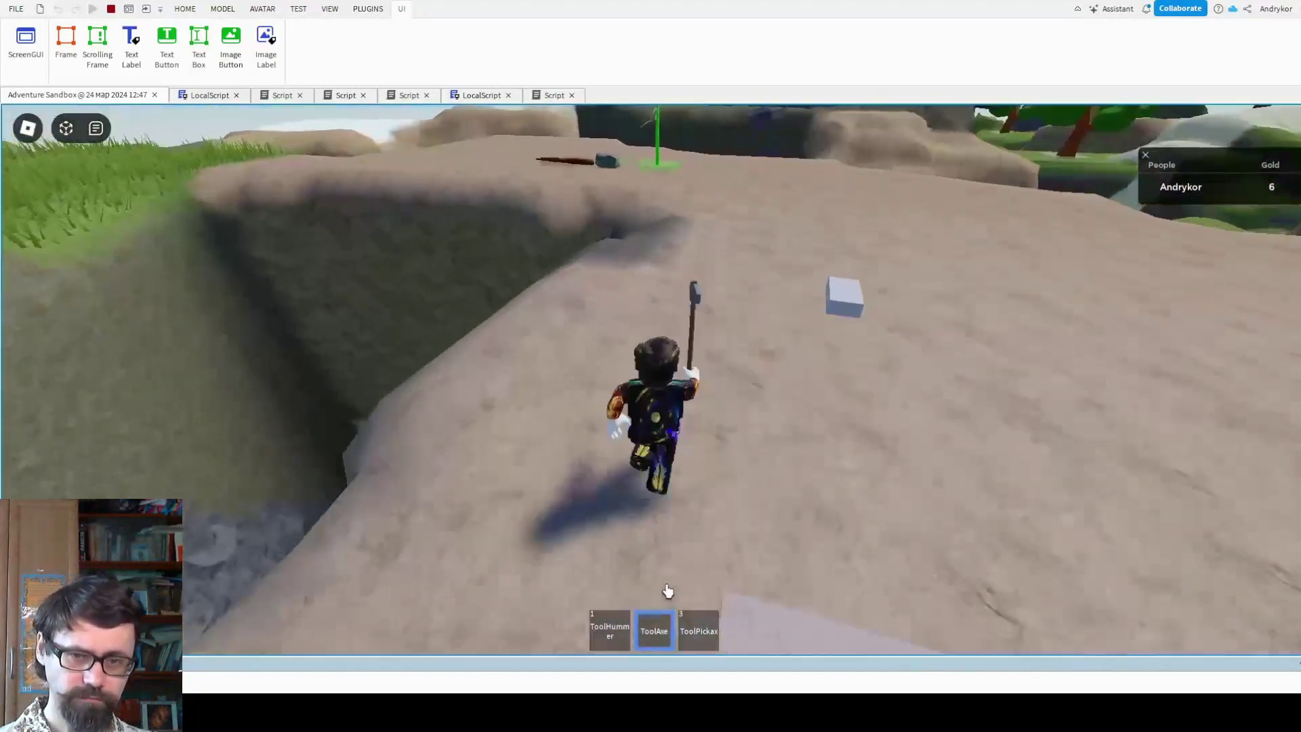
- Show the inventory of gathered resources and tilt the view around the character
key(a)
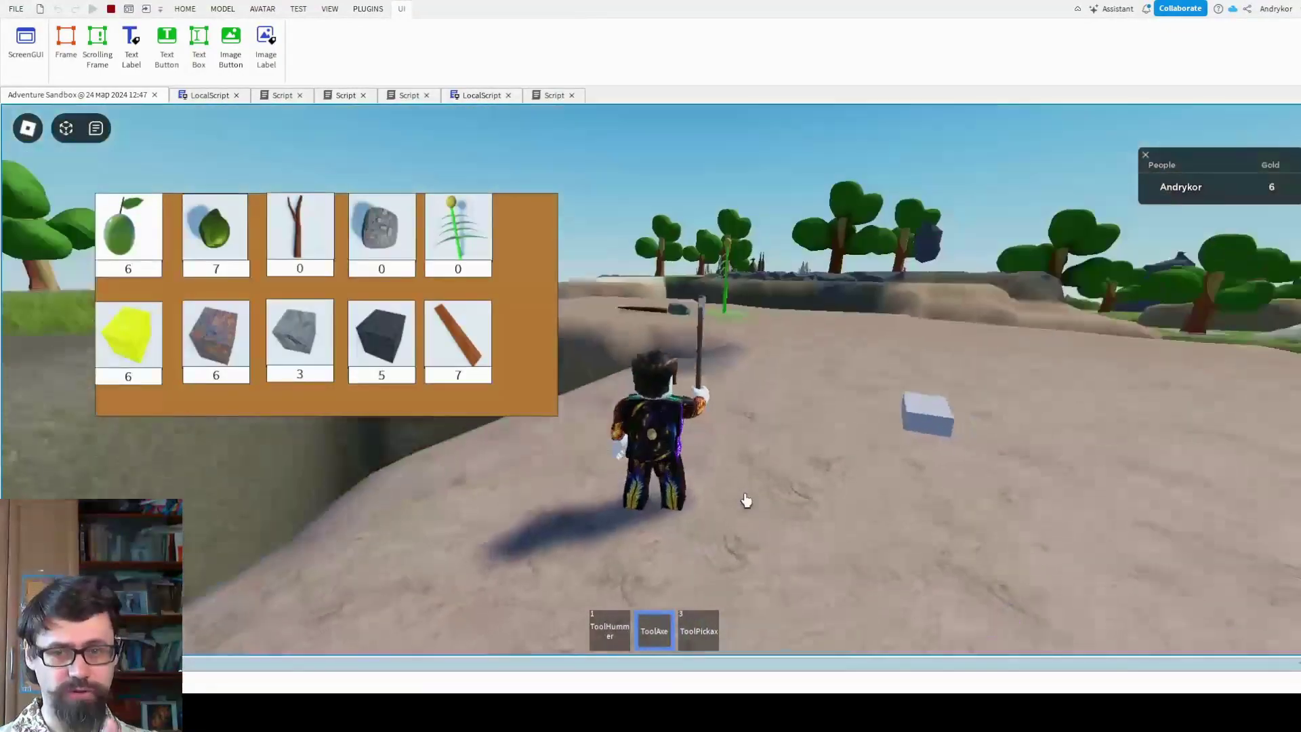
right_drag(744, 502, 744, 582)
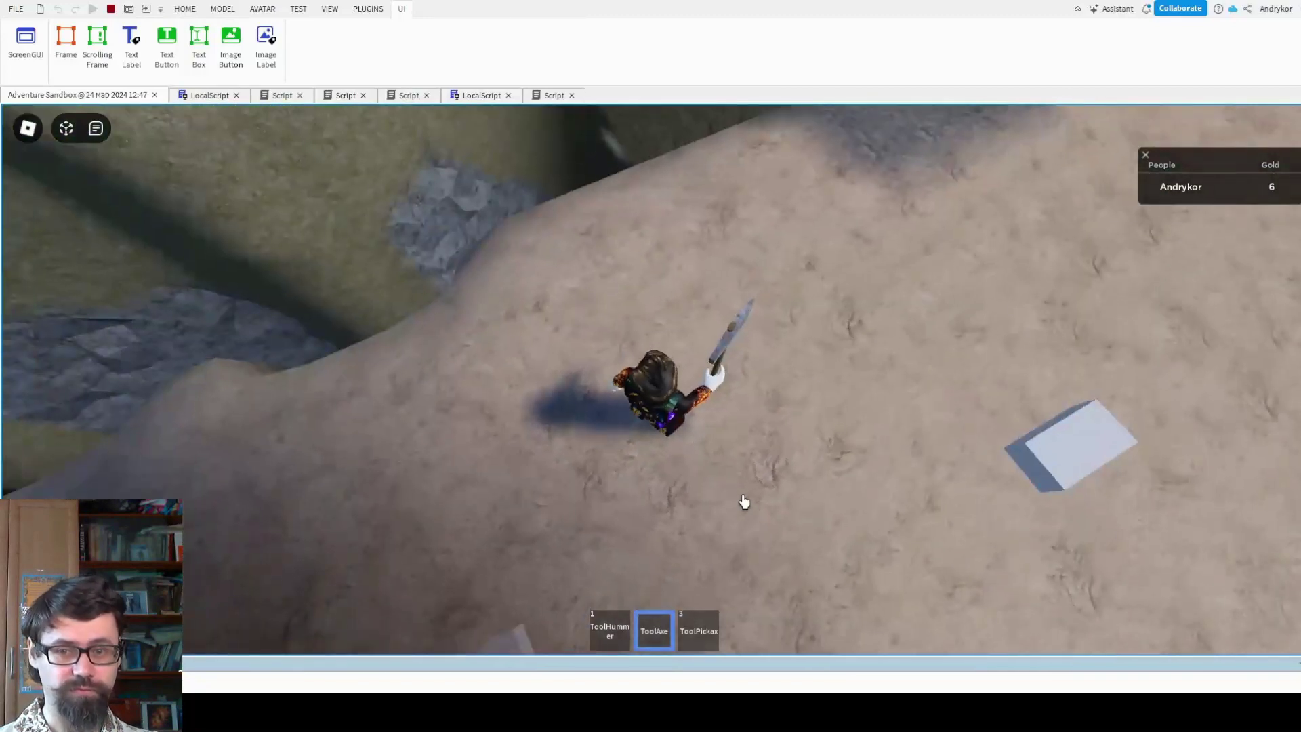
key(w)
right_drag(669, 542, 677, 532)
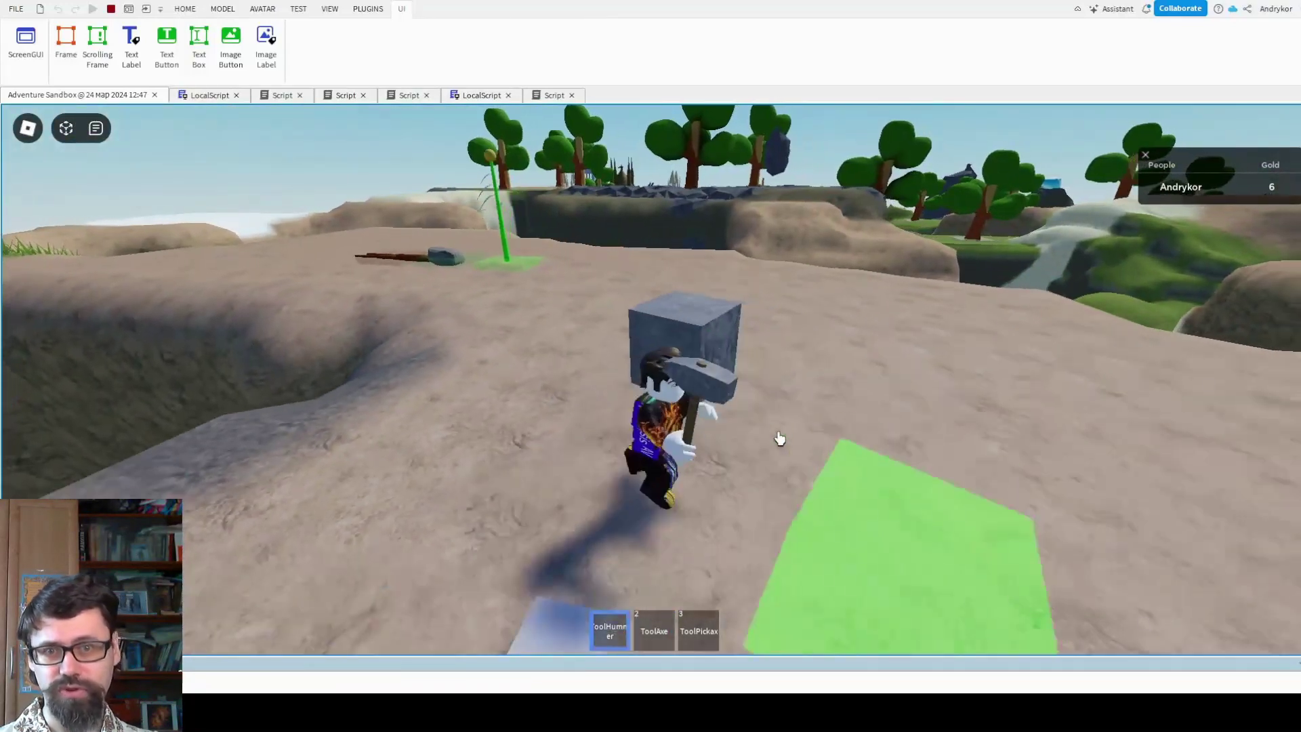
- Place two grey stone blocks with the hammer in first-person view
click(787, 423)
scroll(786, 423, up, 5)
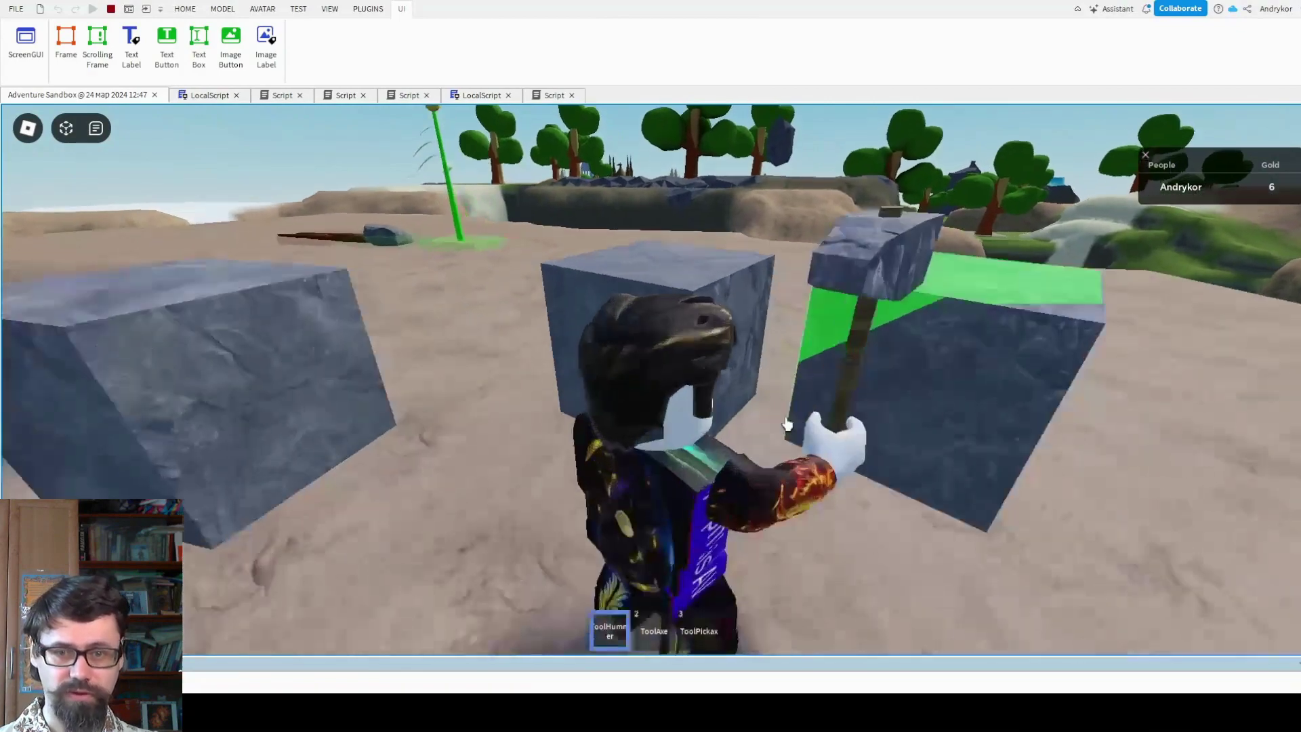
key(d)
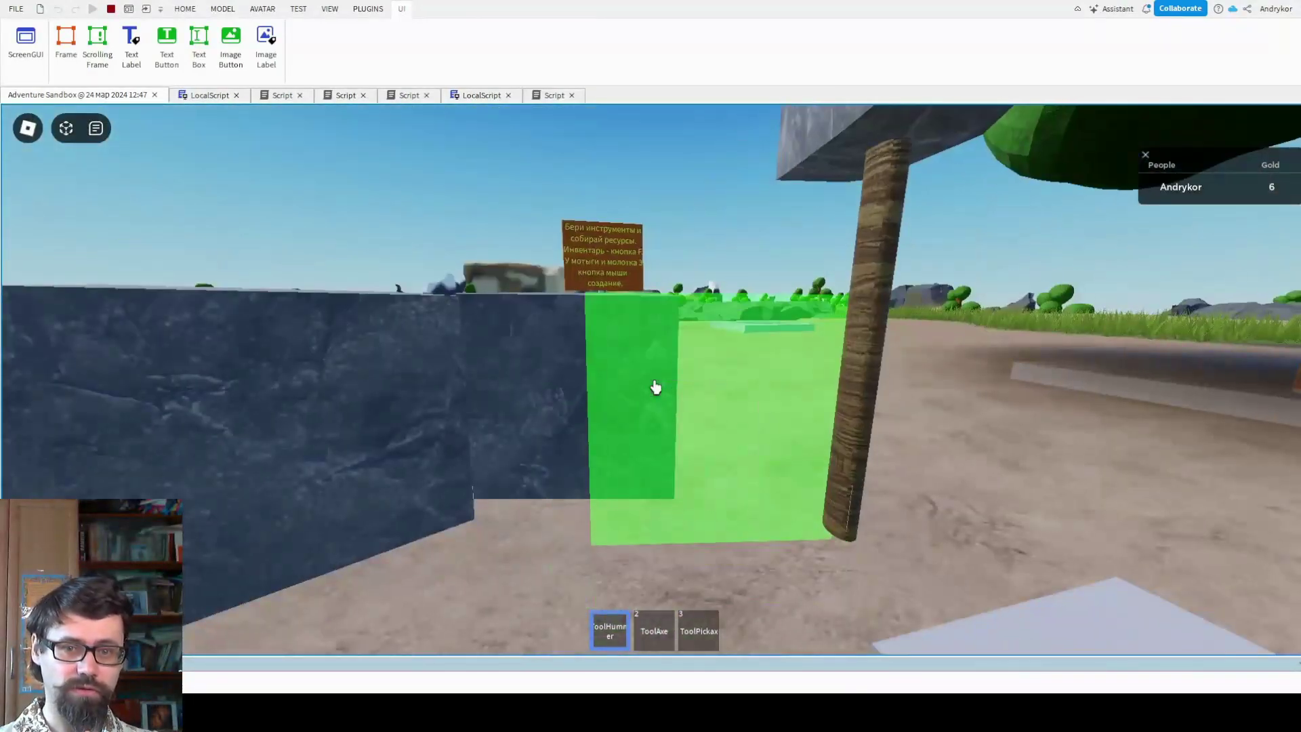
click(655, 387)
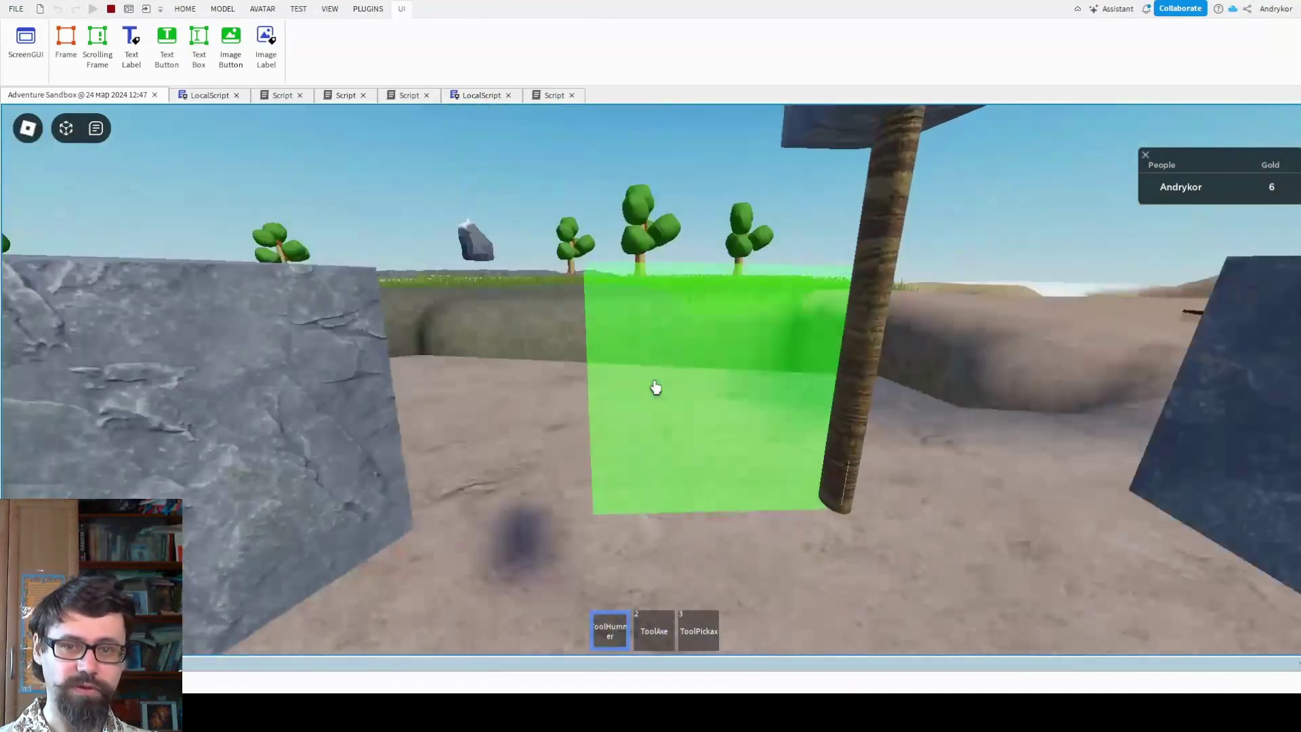
- Walk around the block structure, zoom out to third-person and switch to the pickaxe
key(w)
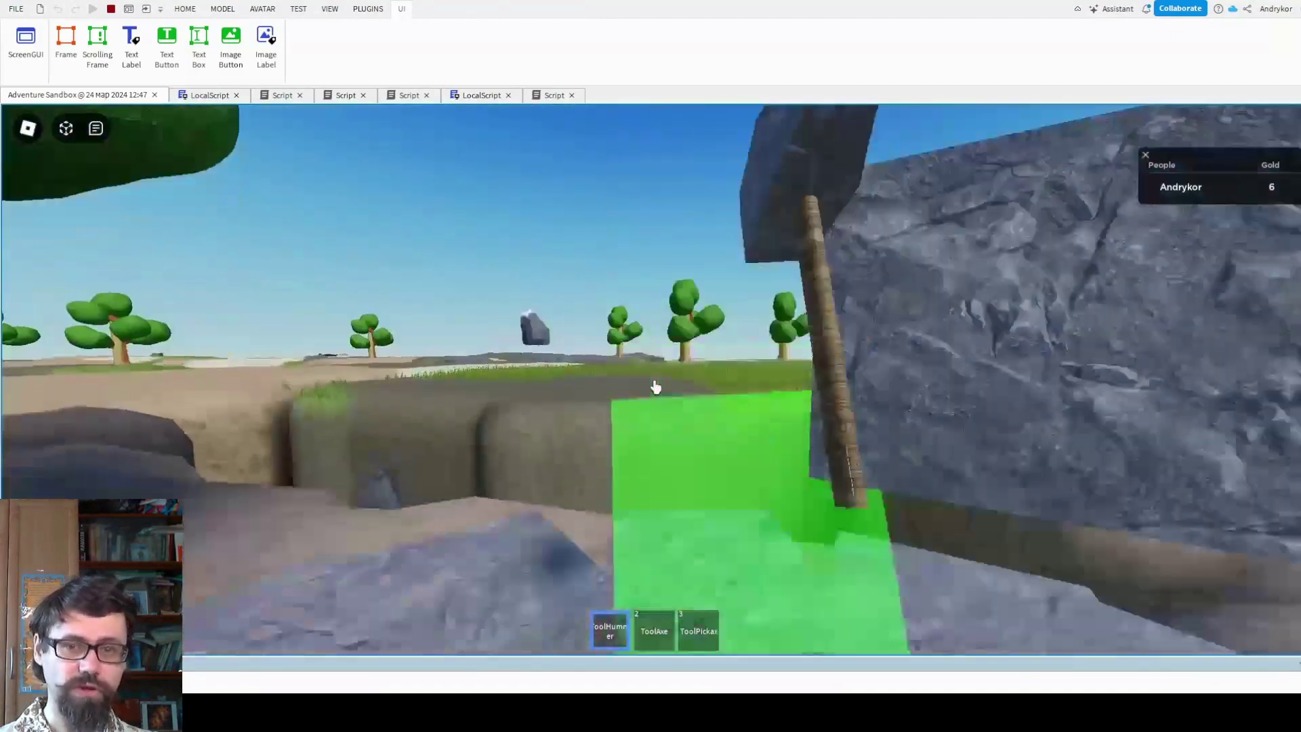
key(w)
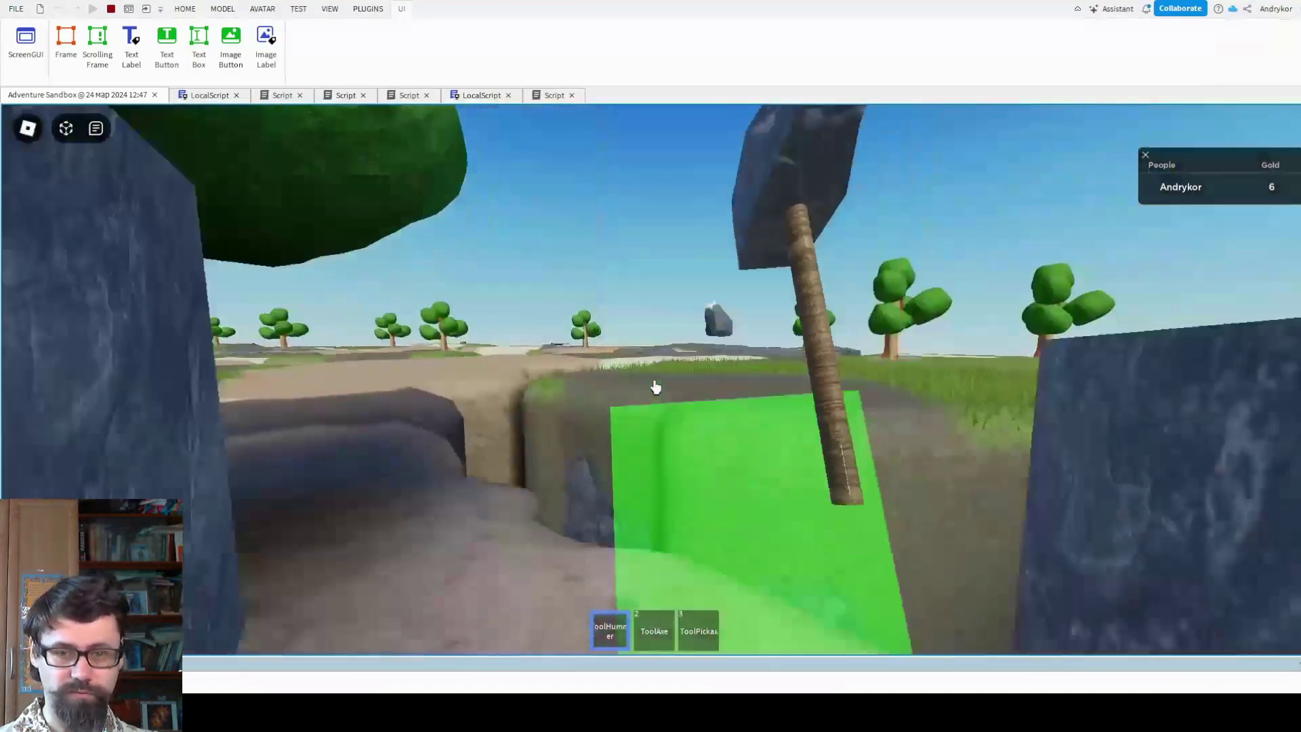
key(s)
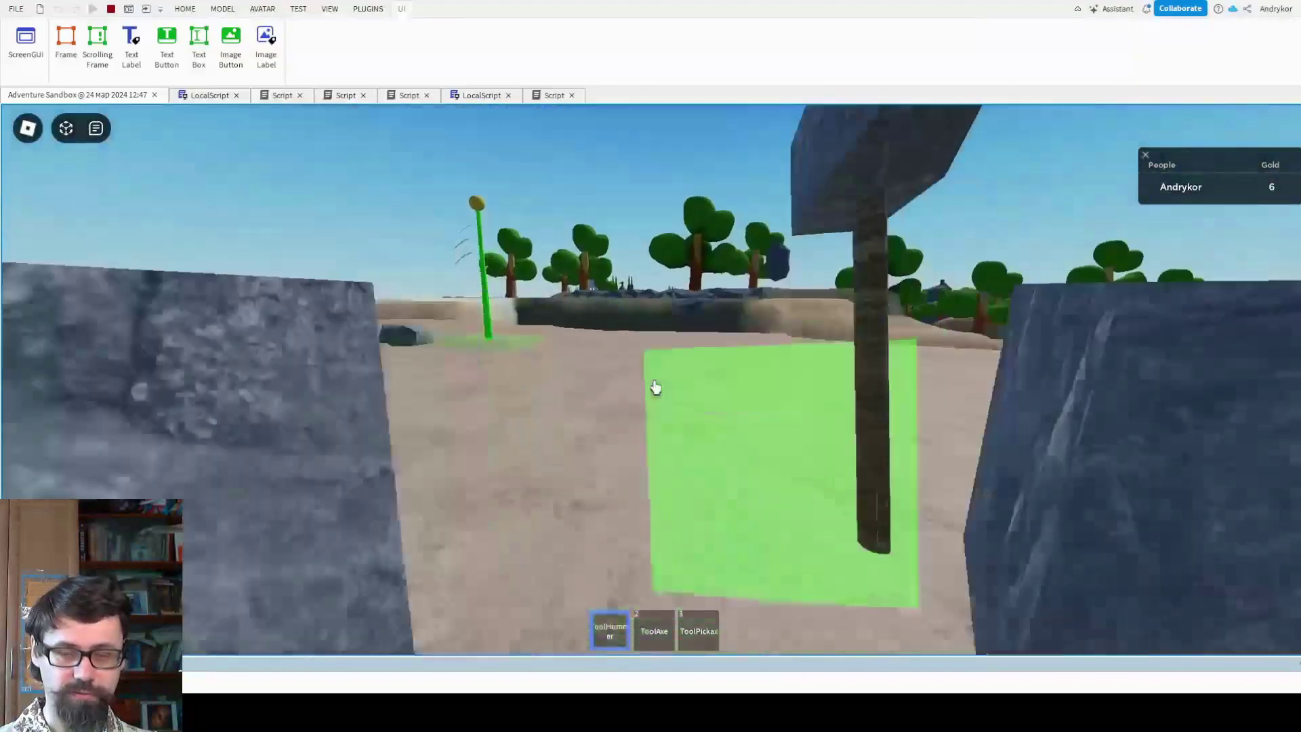
key(s)
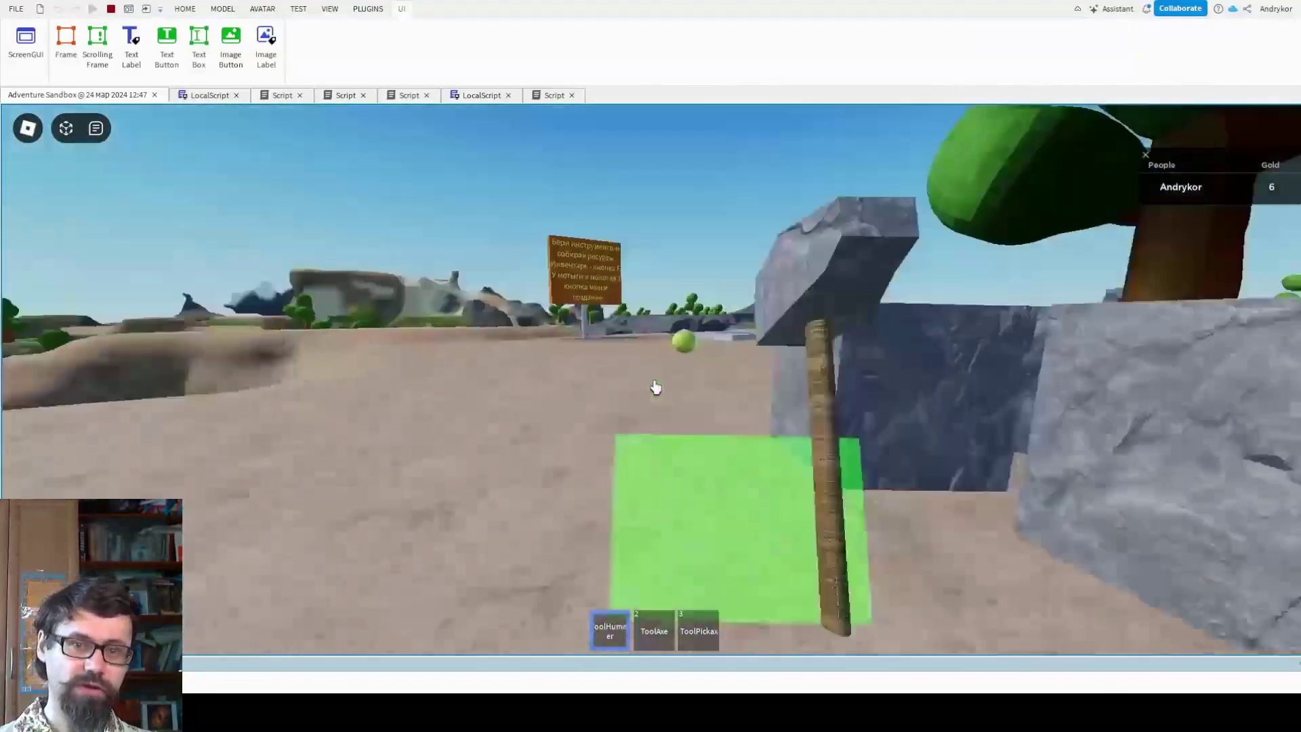
key(w)
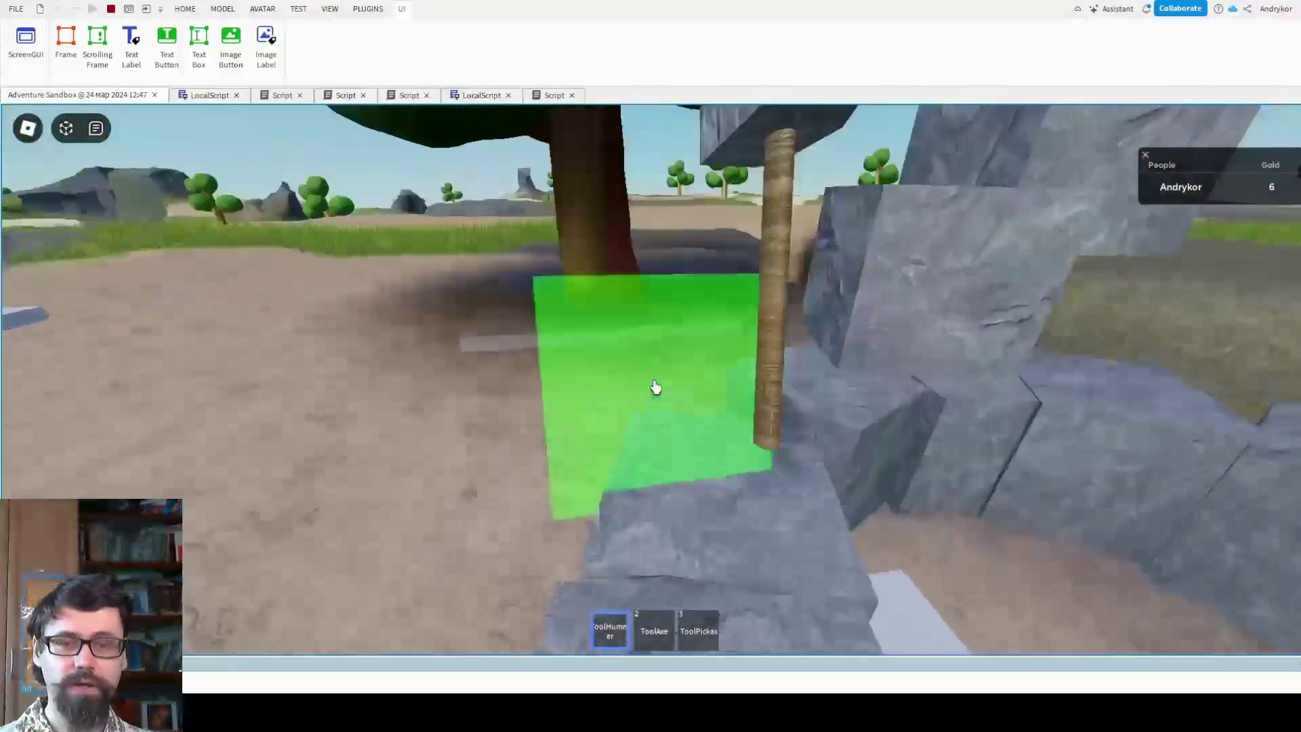
scroll(655, 387, down, 5)
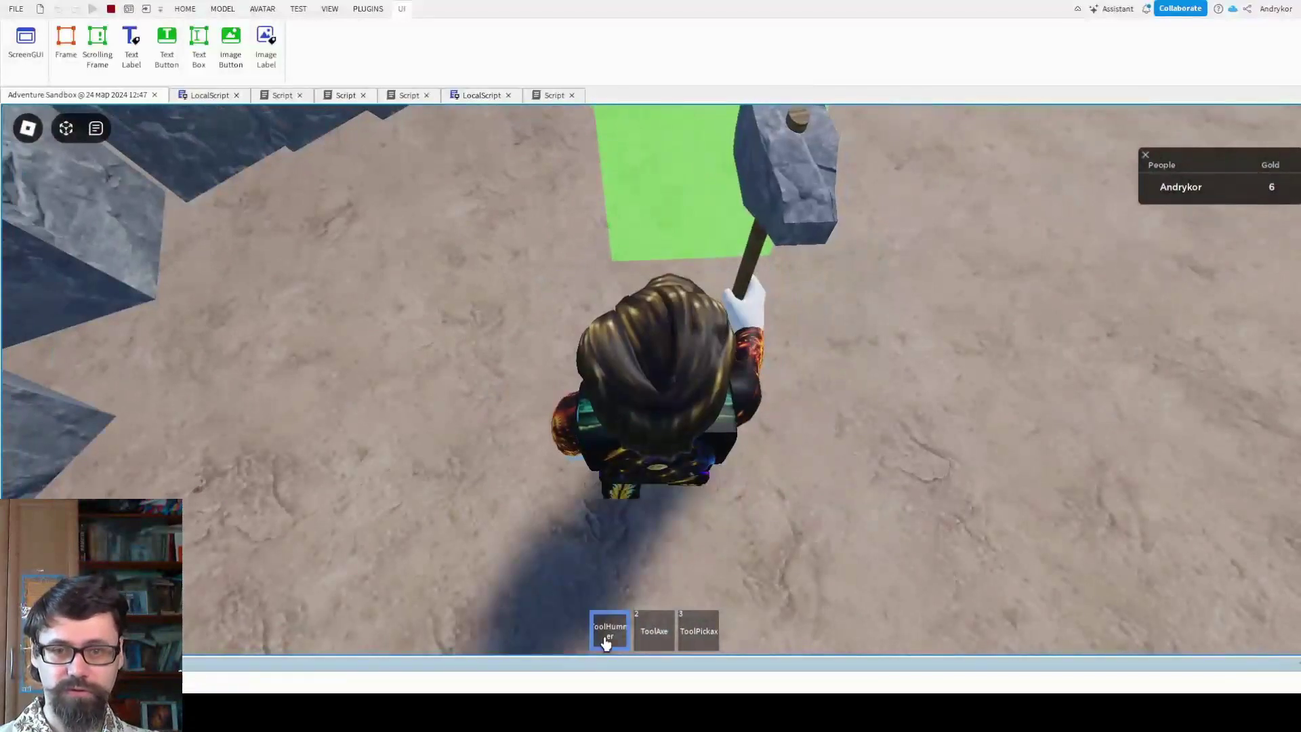
click(698, 632)
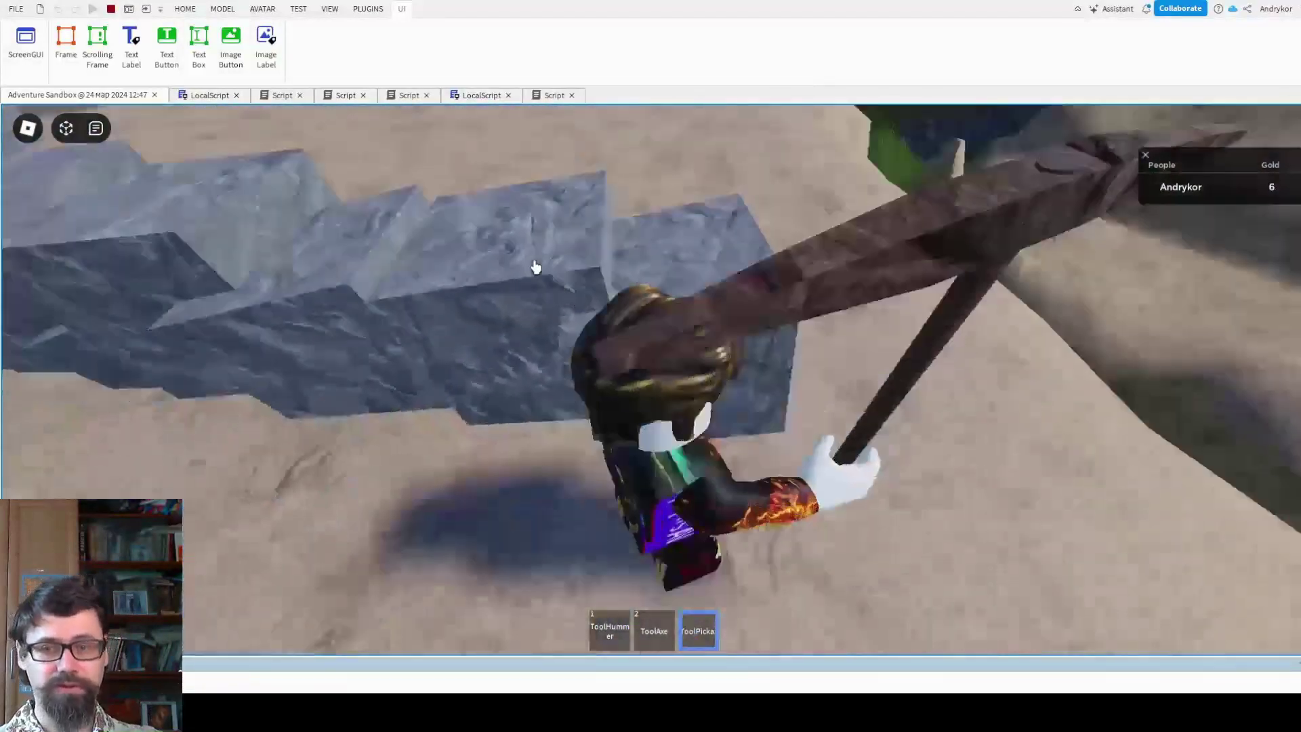
- Rotate the camera around the avatar until it faces the blue block
mouse_move(711, 311)
right_down()
mouse_move(592, 357)
mouse_move(793, 447)
mouse_move(1042, 241)
mouse_move(407, 520)
mouse_move(1297, 375)
mouse_move(1298, 278)
right_up()
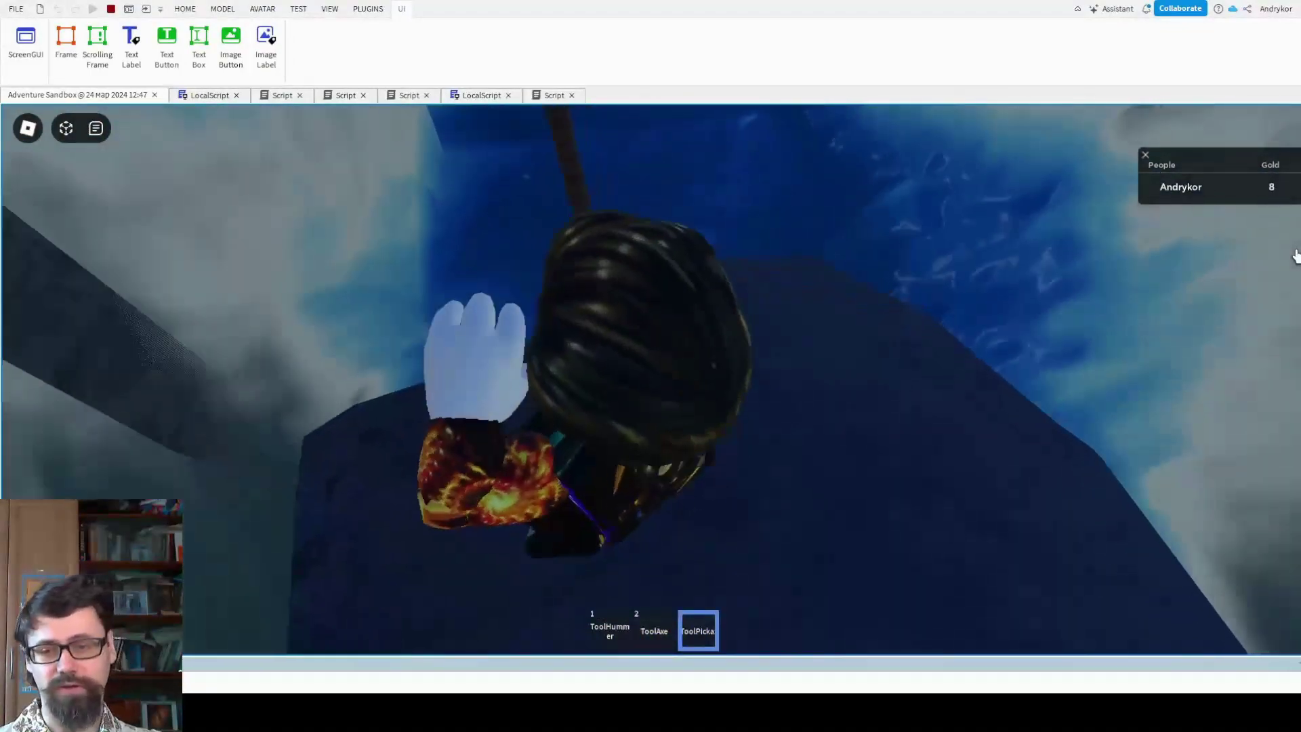
right_drag(785, 369, 689, 324)
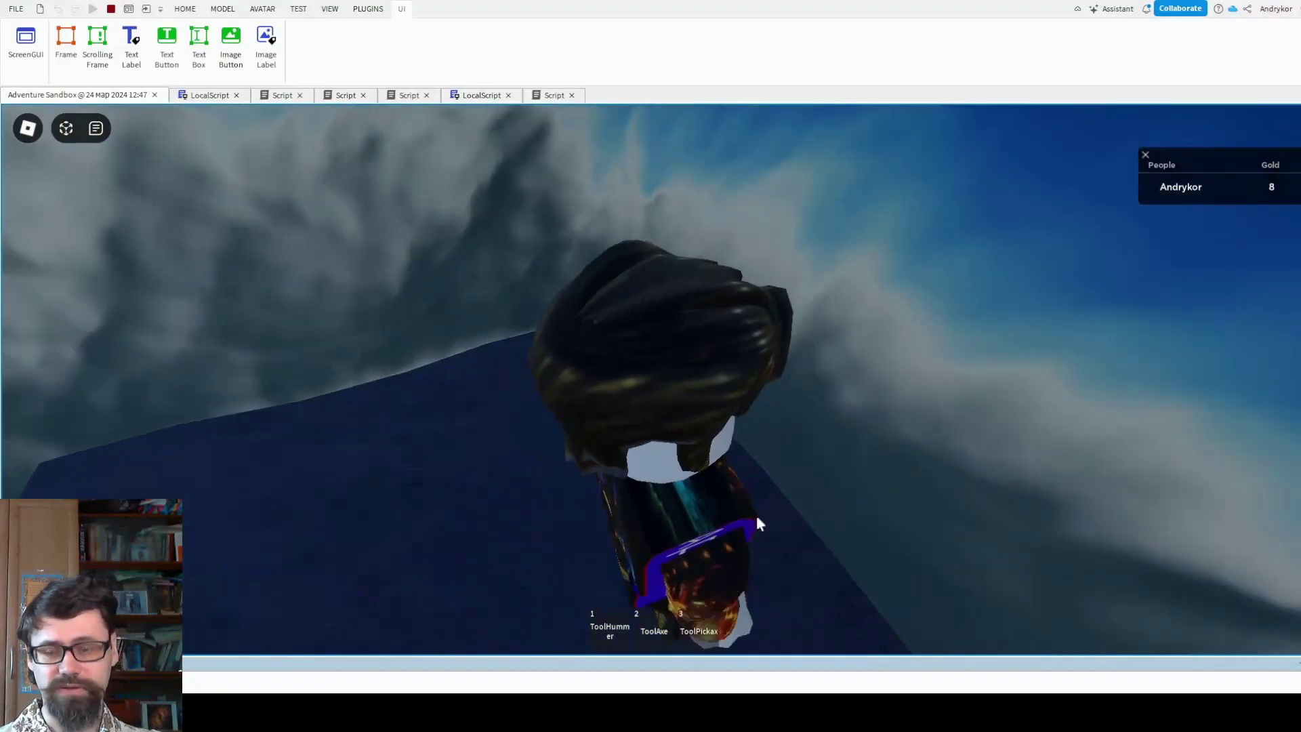
right_drag(756, 515, 813, 648)
mouse_move(654, 381)
right_down()
mouse_move(698, 385)
mouse_move(896, 160)
right_up()
- Equip the pickaxe and swing it at the dark cave wall
click(691, 622)
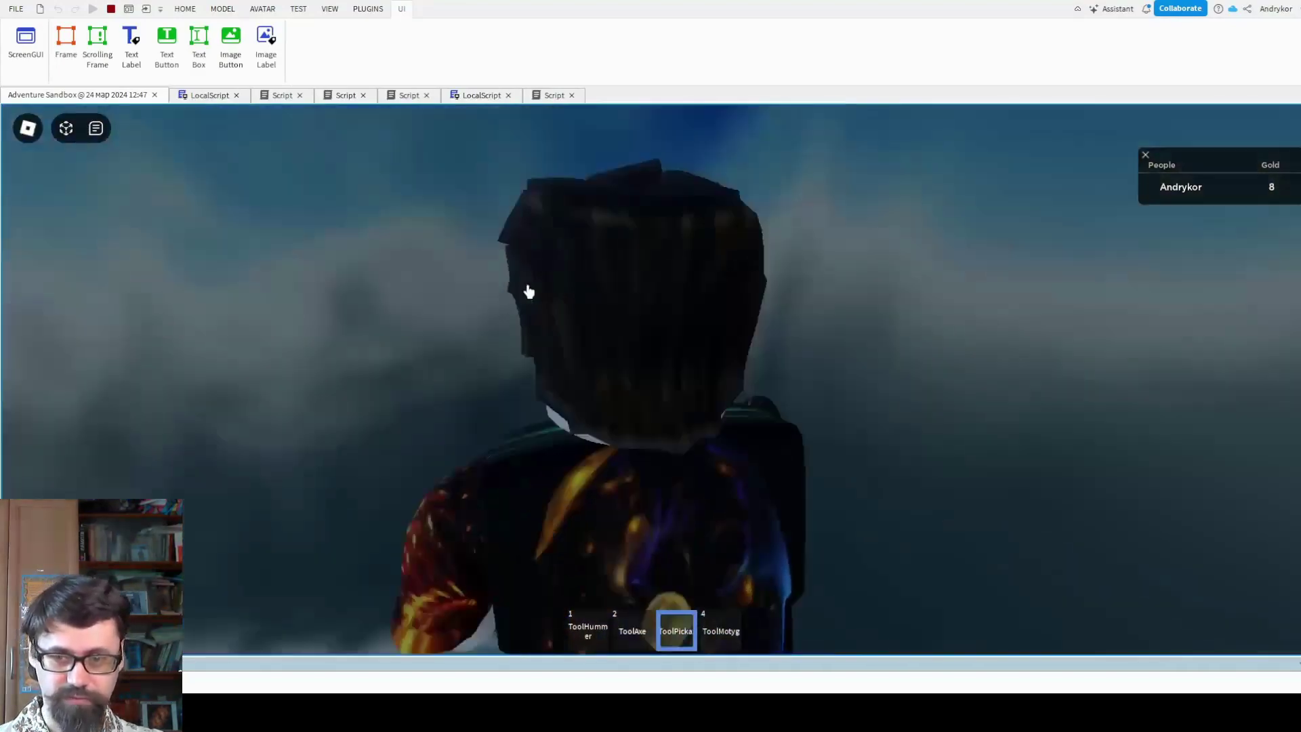
right_drag(530, 292, 476, 232)
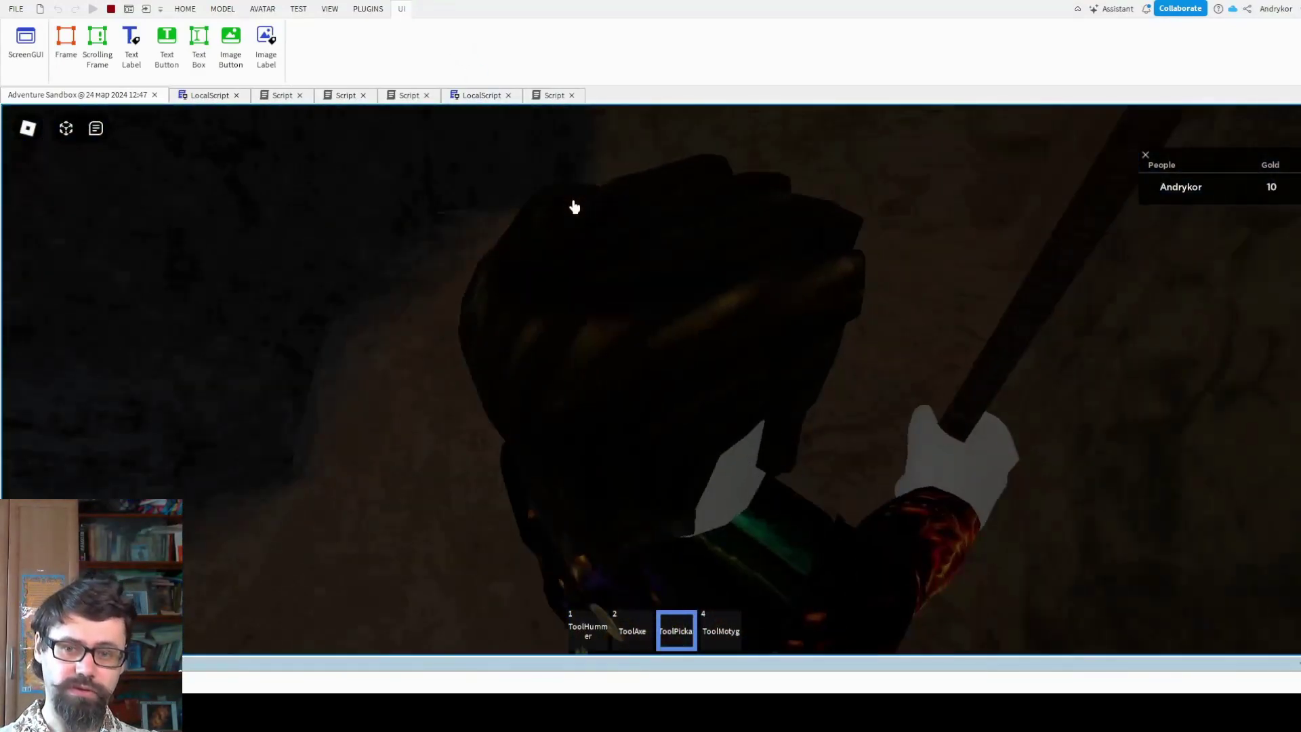
scroll(787, 180, up, 5)
click(656, 387)
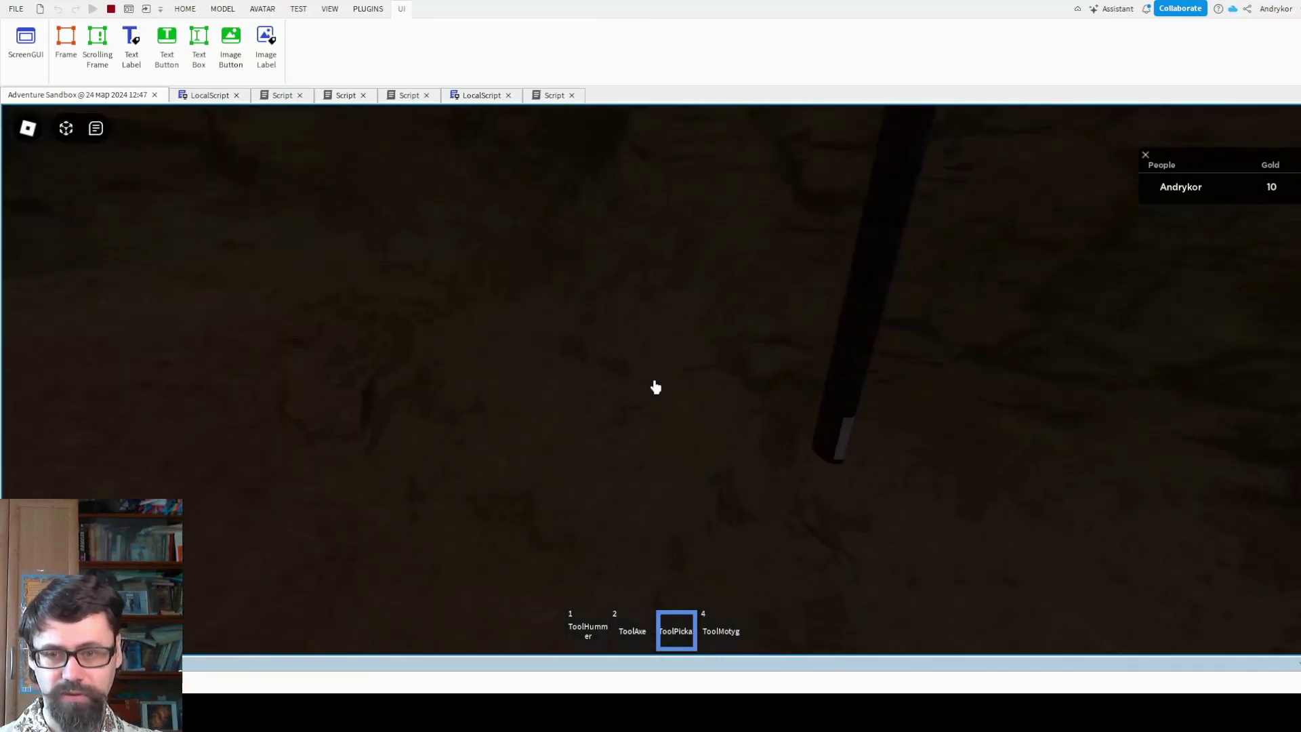
scroll(655, 388, down, 5)
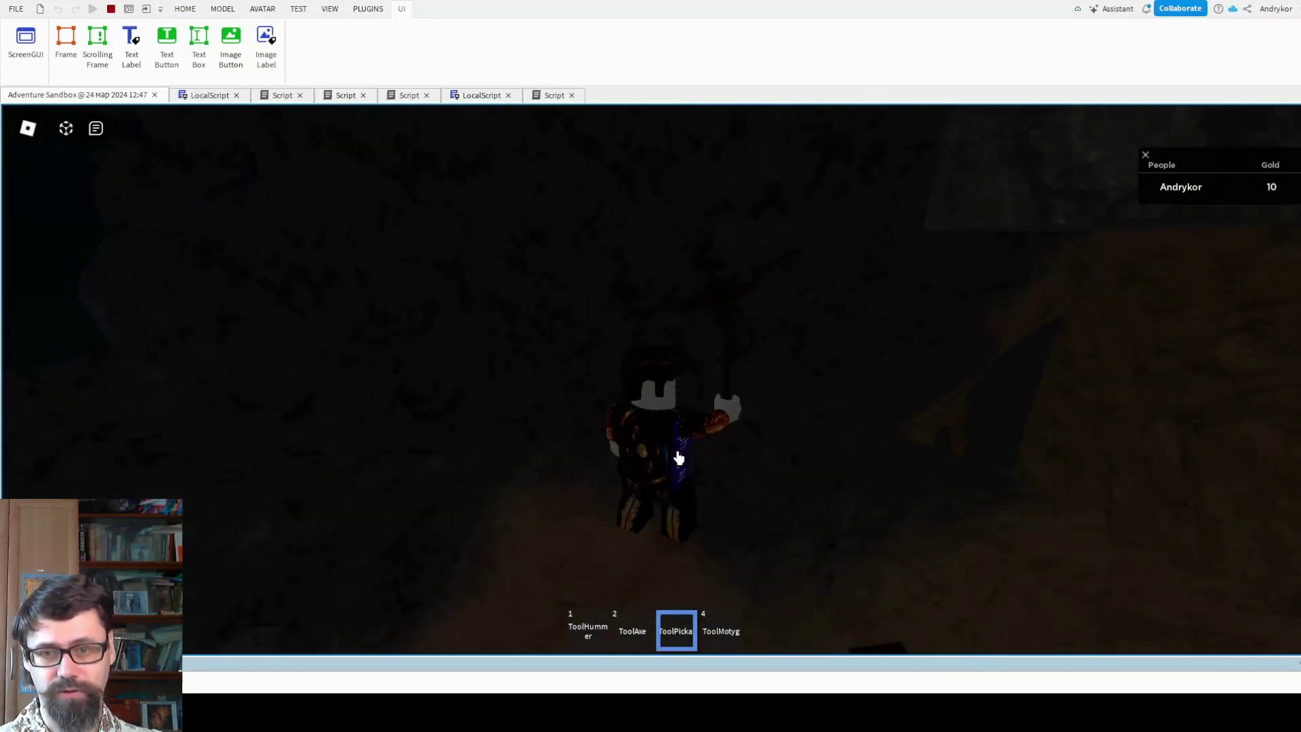
click(668, 625)
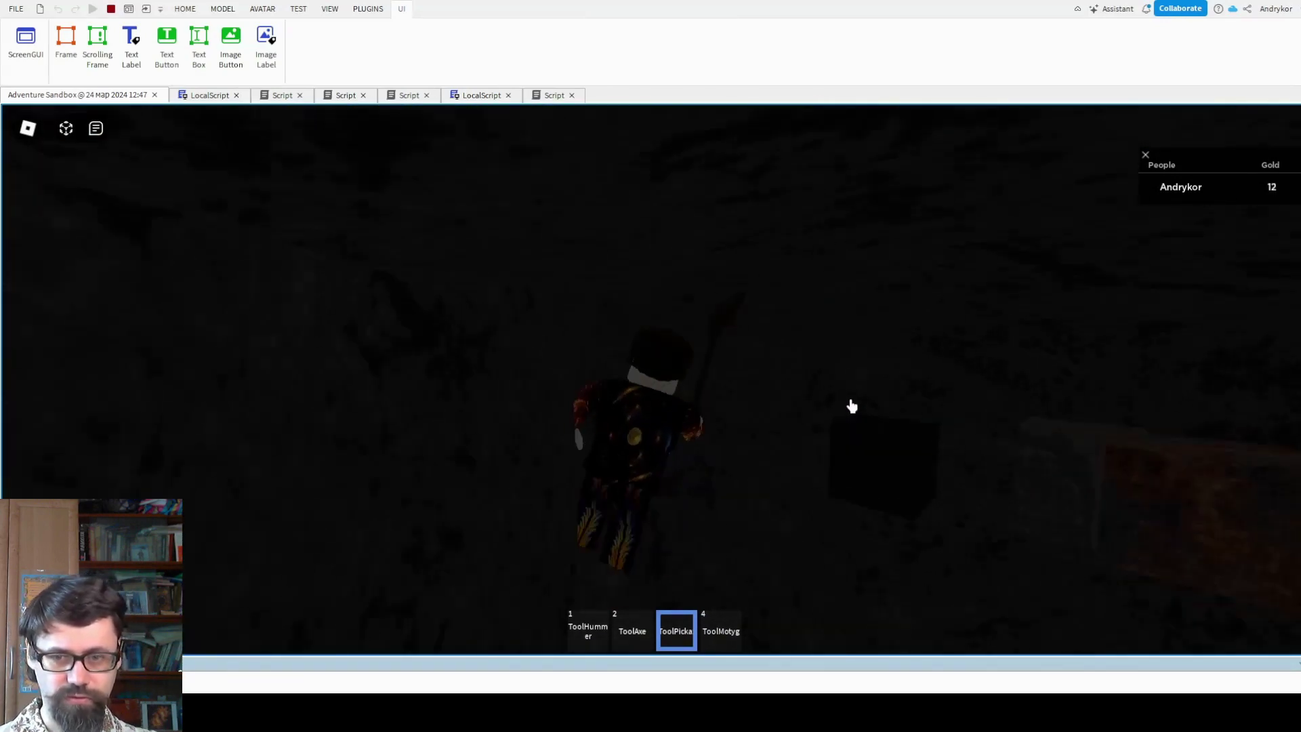
- Walk through the dark cave to the gold block and re-equip the pickaxe
key(w)
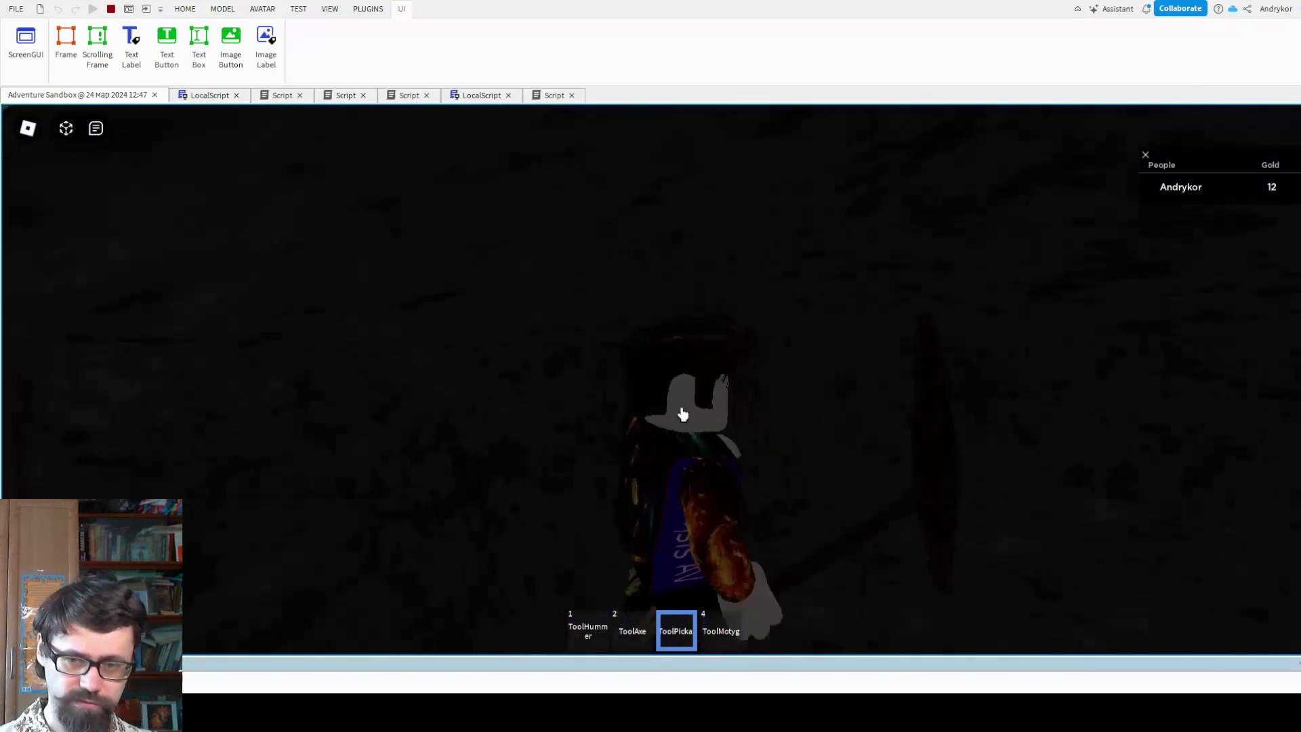
key(w)
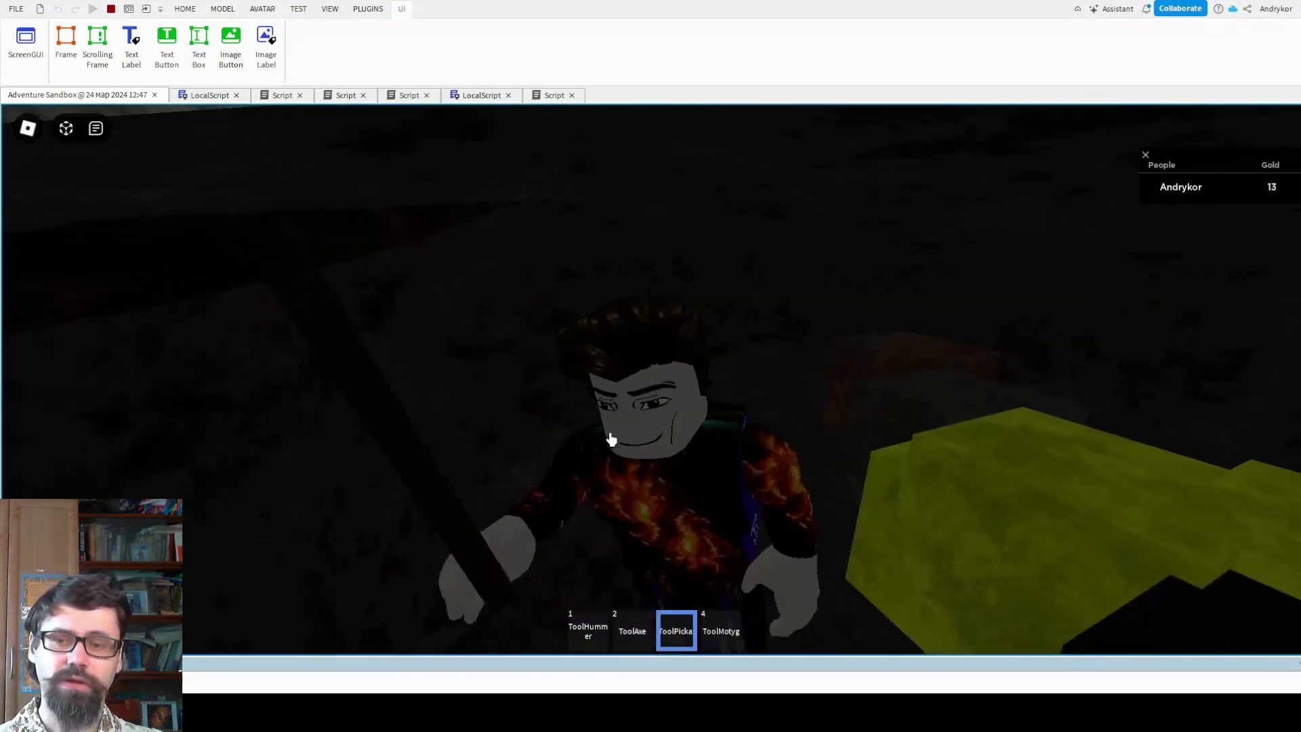
right_drag(642, 440, 297, 498)
key(w)
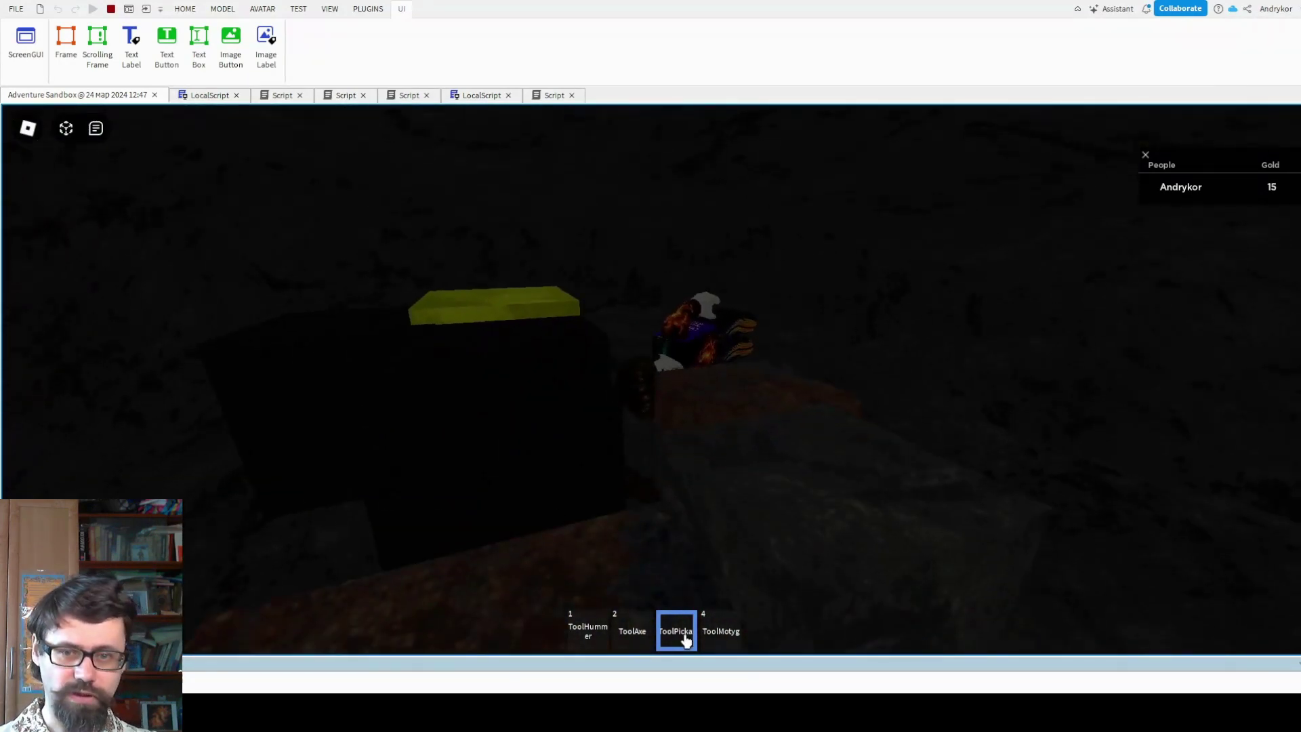
click(686, 640)
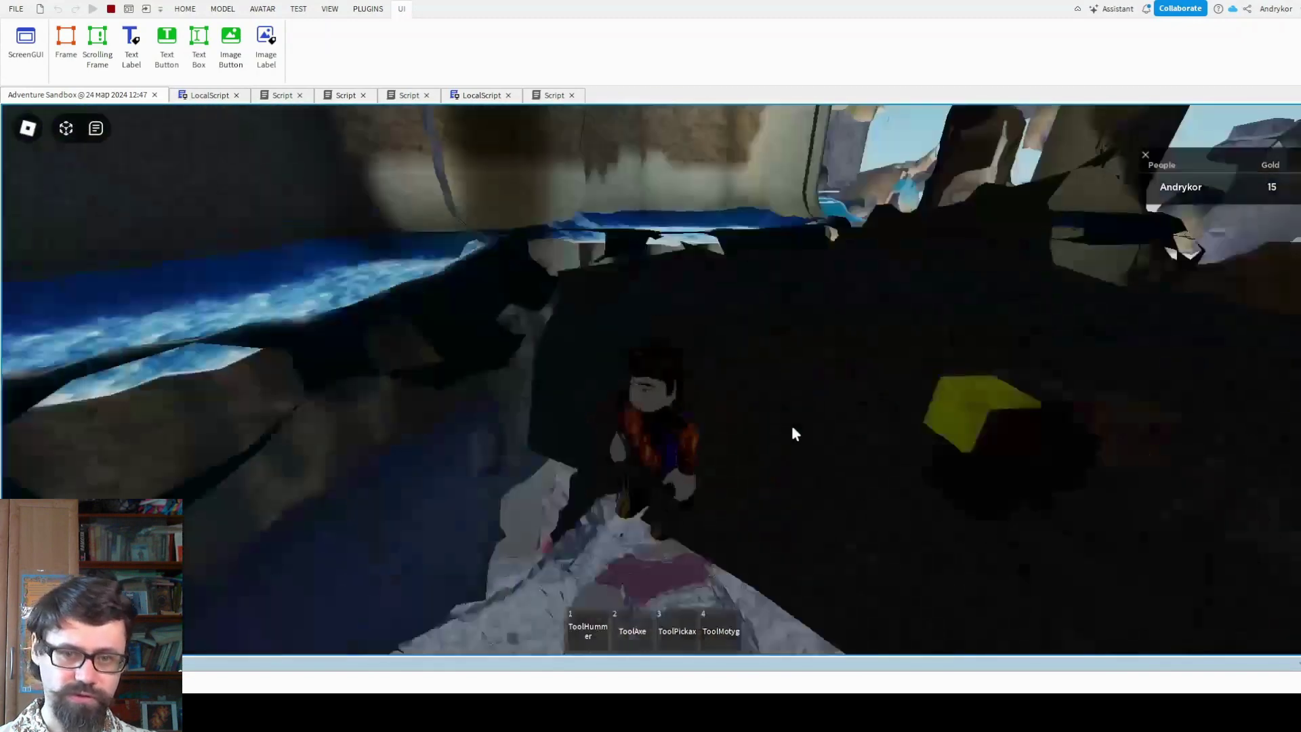
key(w)
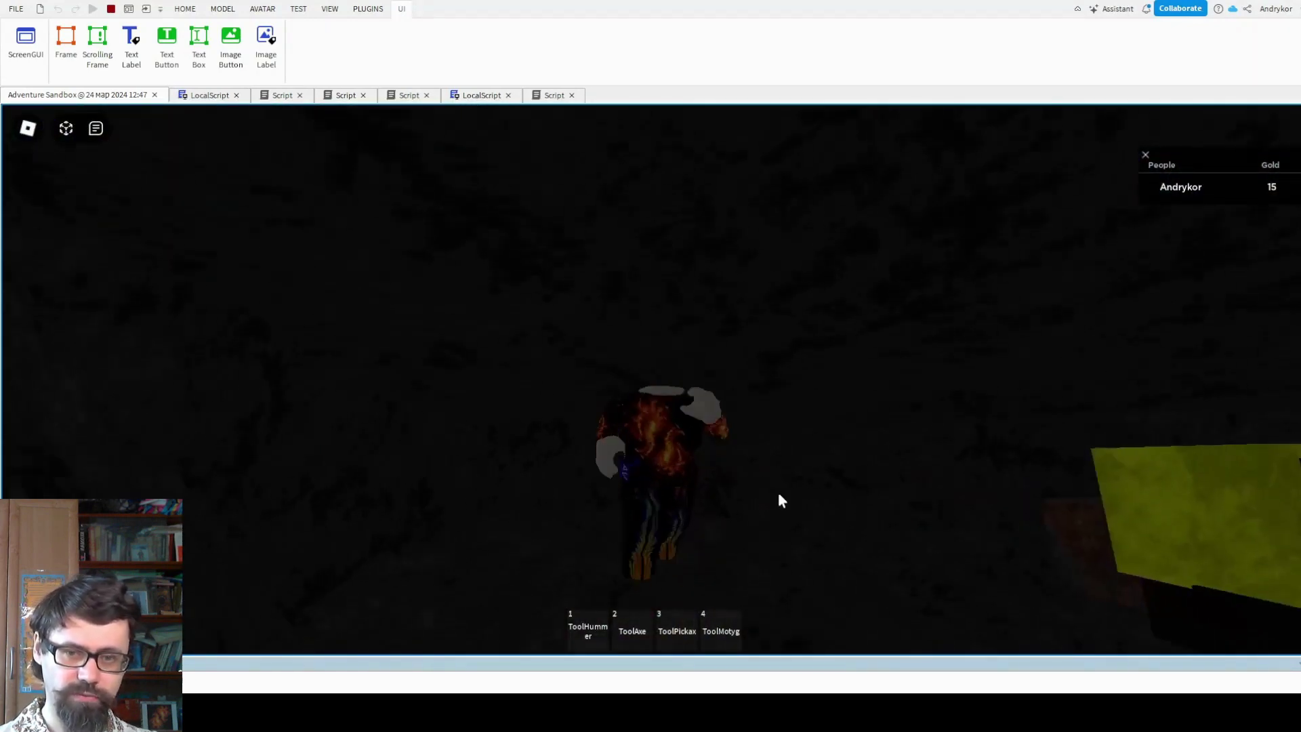
click(691, 621)
click(680, 625)
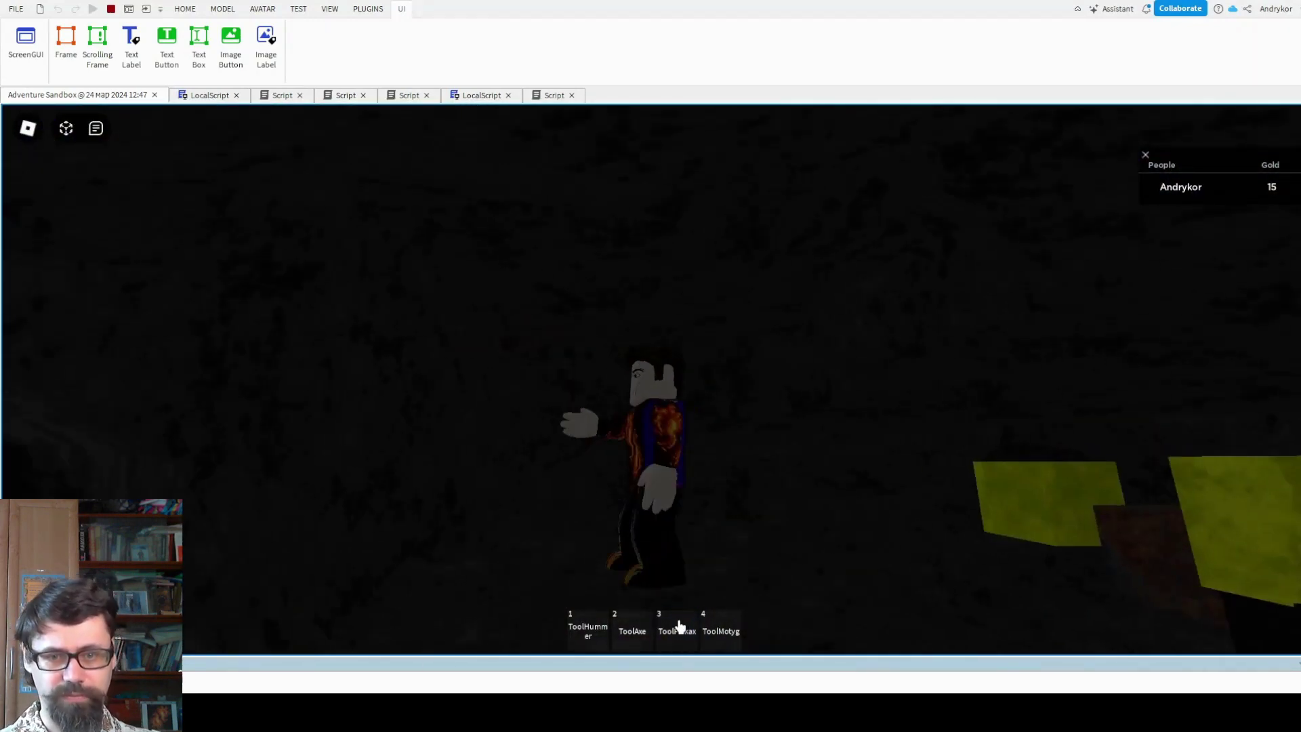
- Mine the yellow gold ore blocks, moving among them as Gold rises to 27
key(w)
key(w)
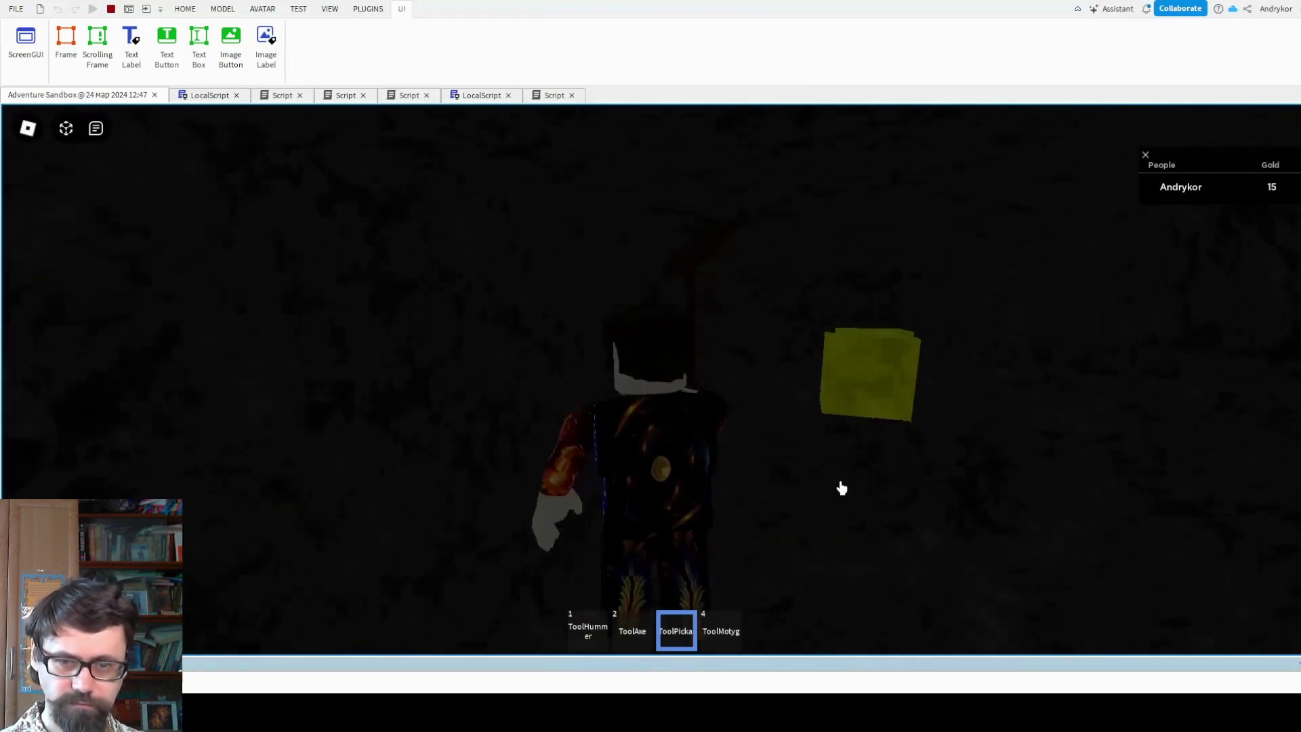
click(962, 471)
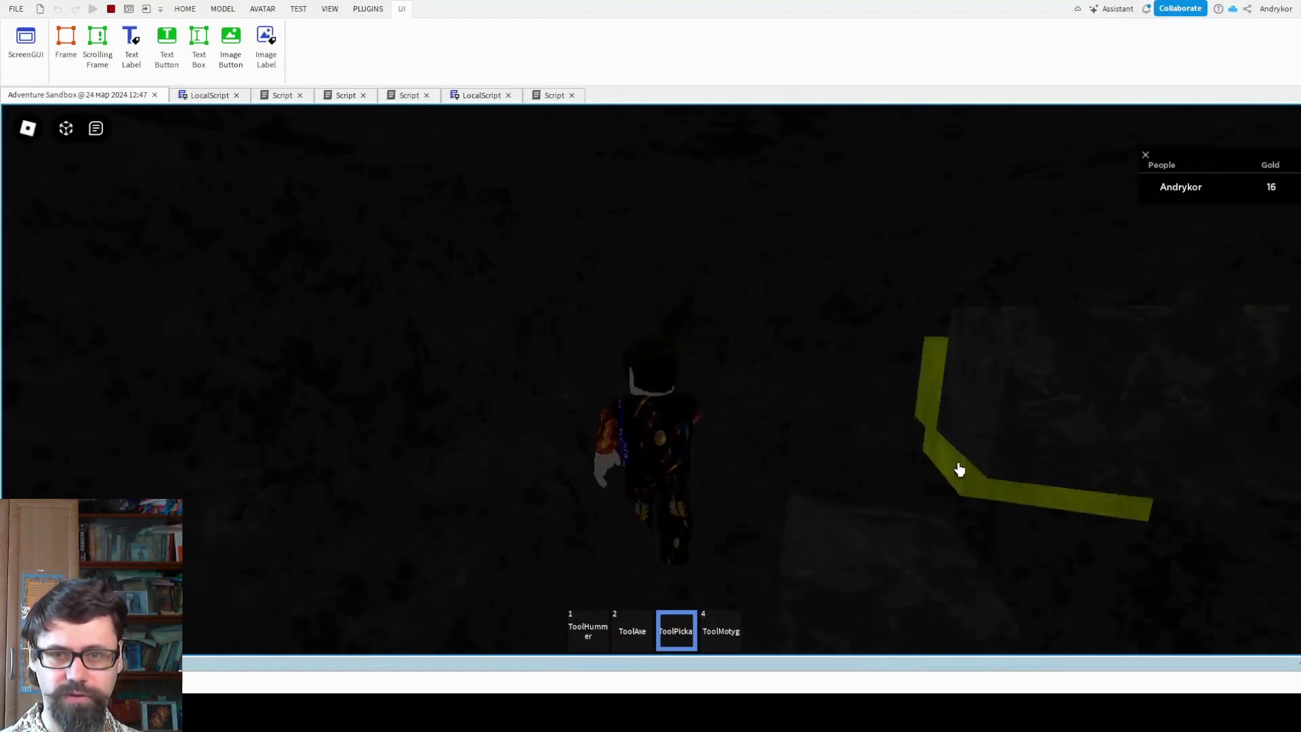
key(w)
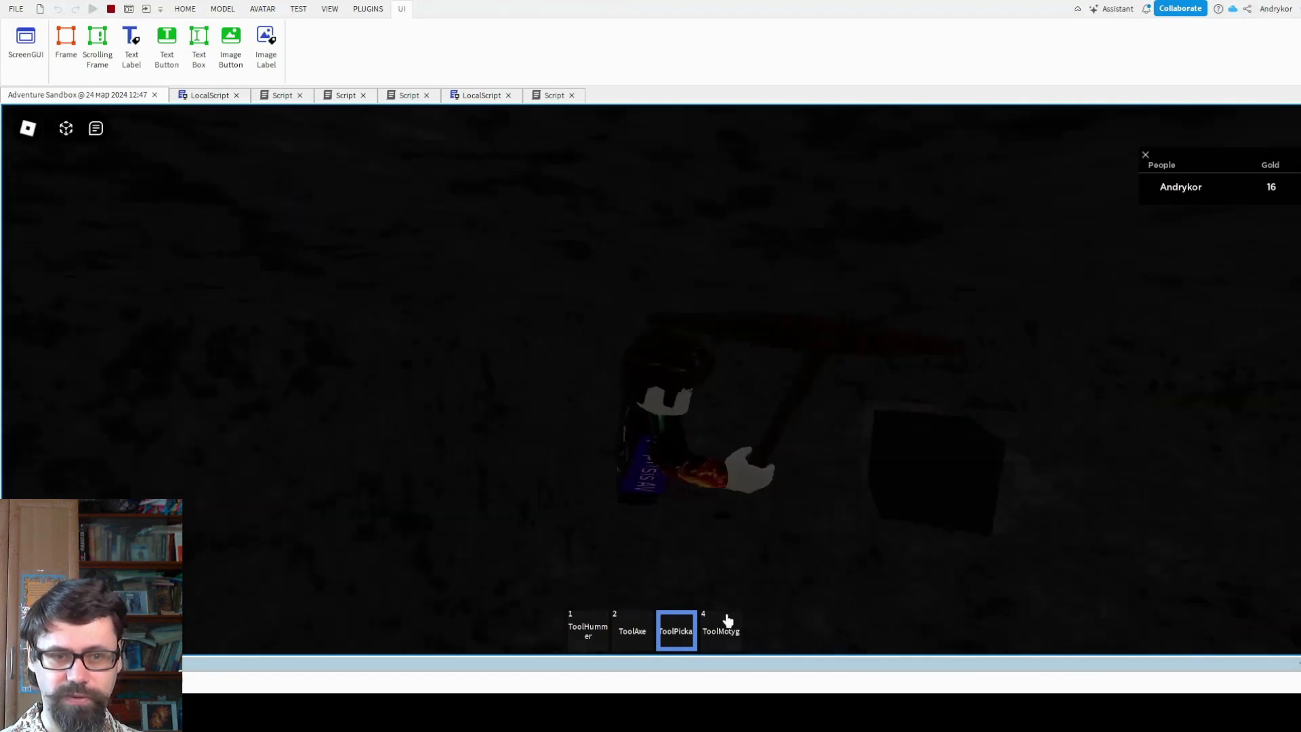
click(683, 632)
scroll(816, 383, down, 5)
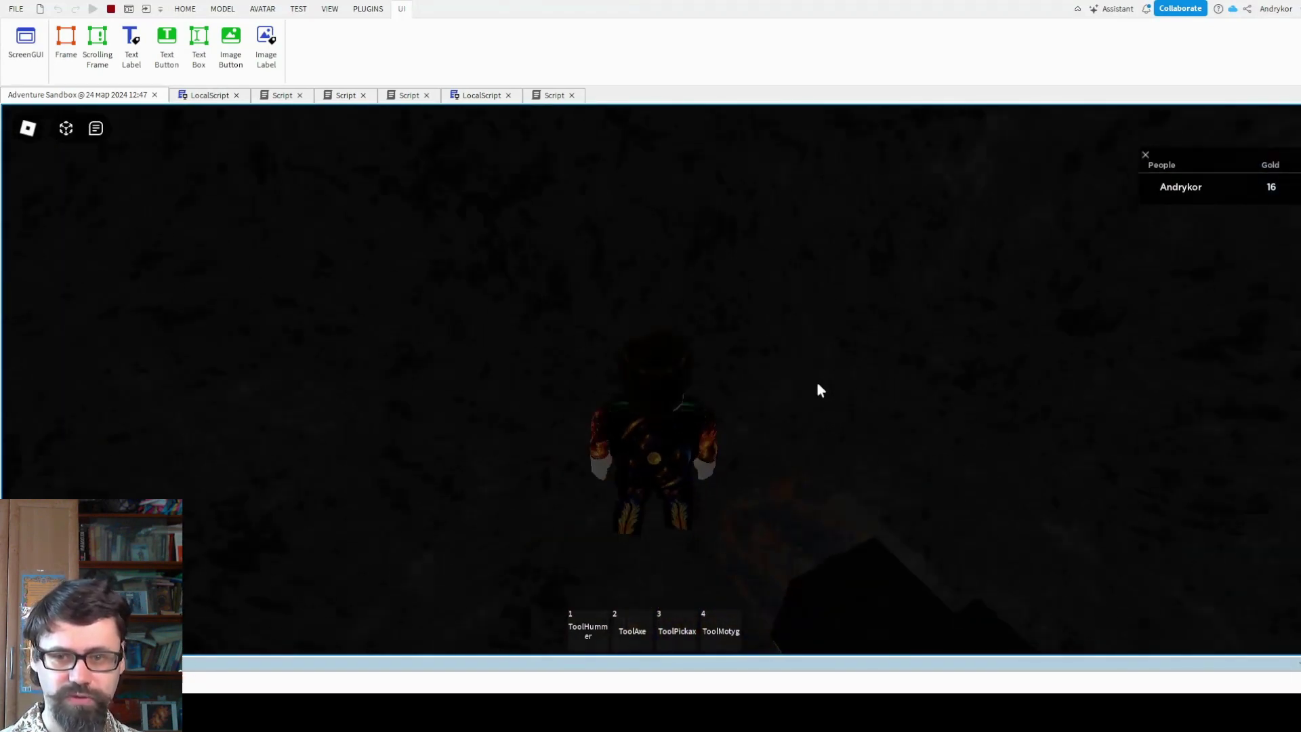
key(w)
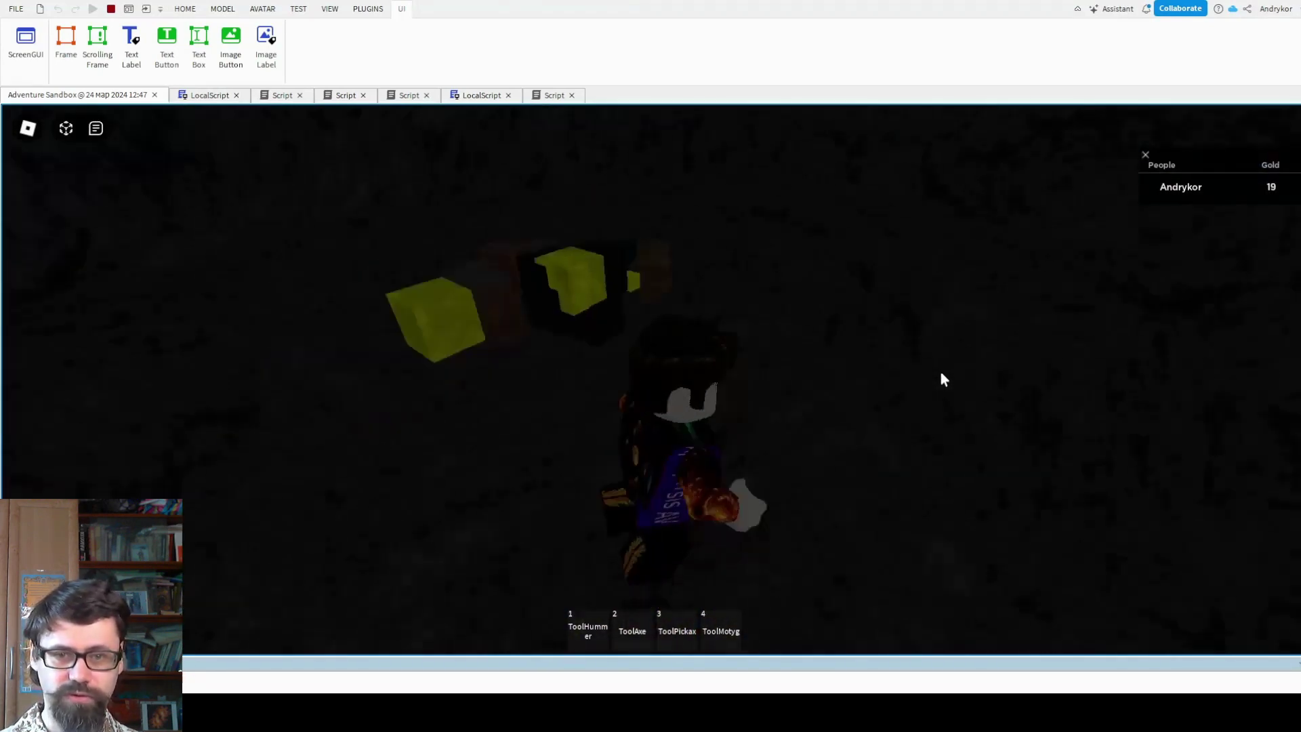
key(w)
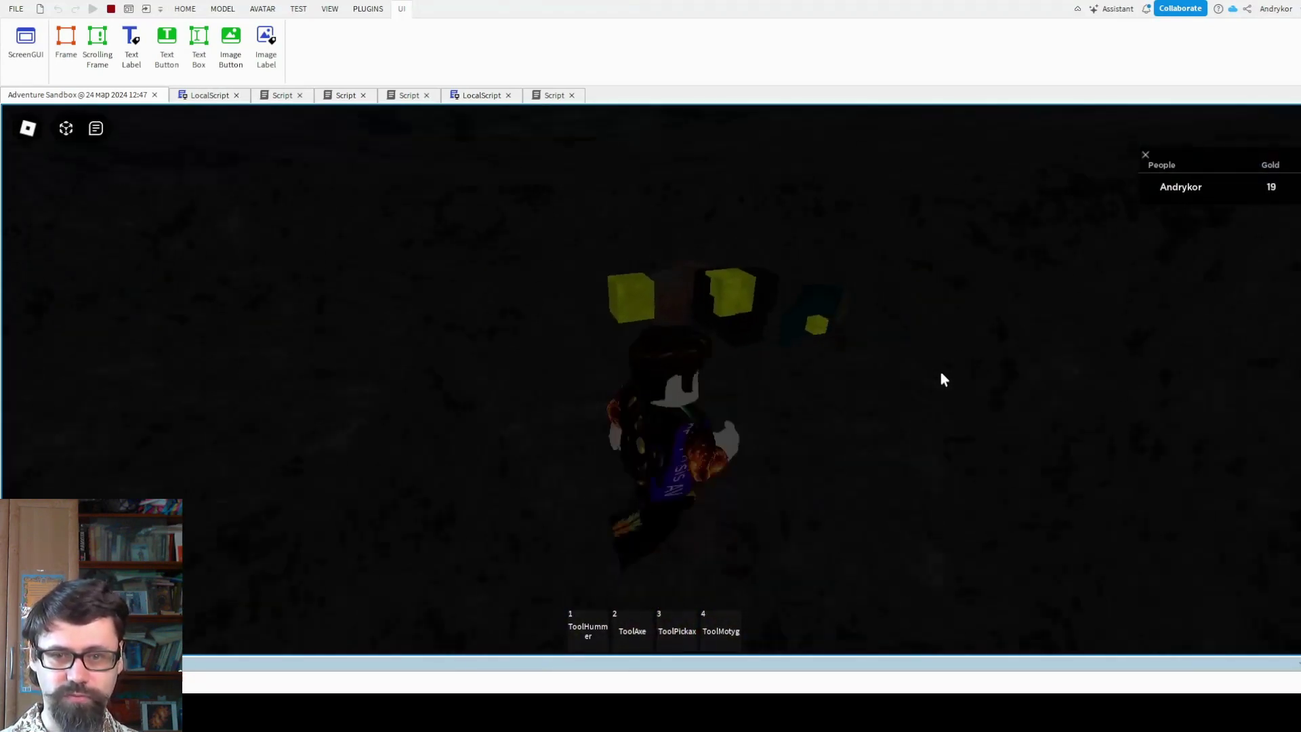
scroll(942, 373, up, 5)
scroll(941, 372, down, 5)
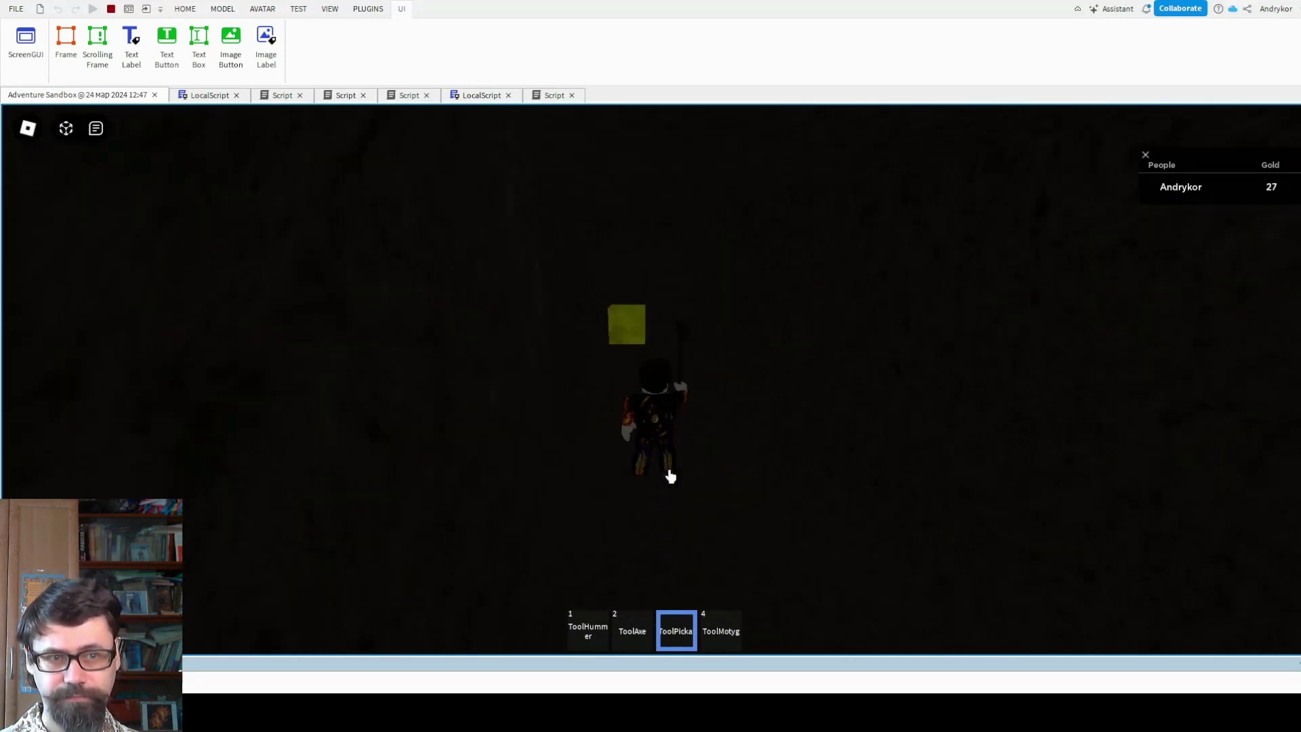
- Walk past the dark blocks to the yellow gold block and strike it with the pickaxe
right_drag(721, 426, 757, 344)
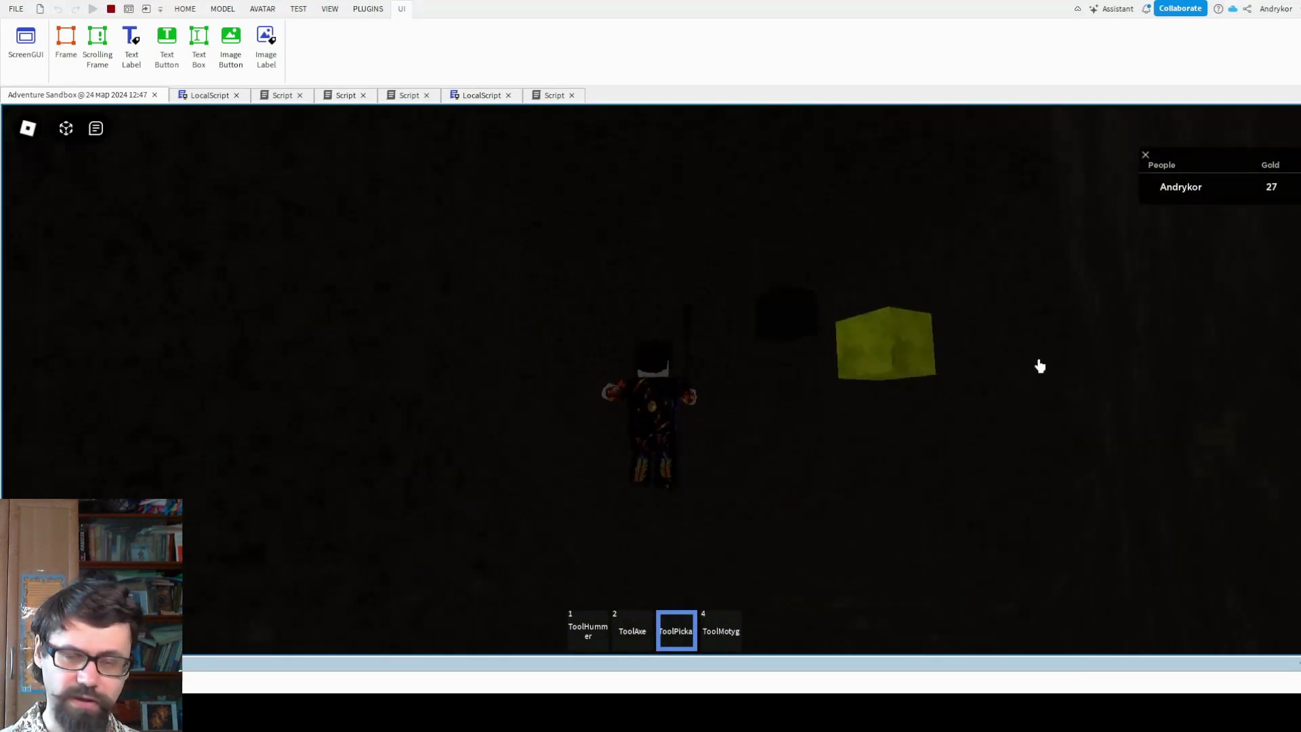
right_drag(791, 387, 666, 358)
key(w)
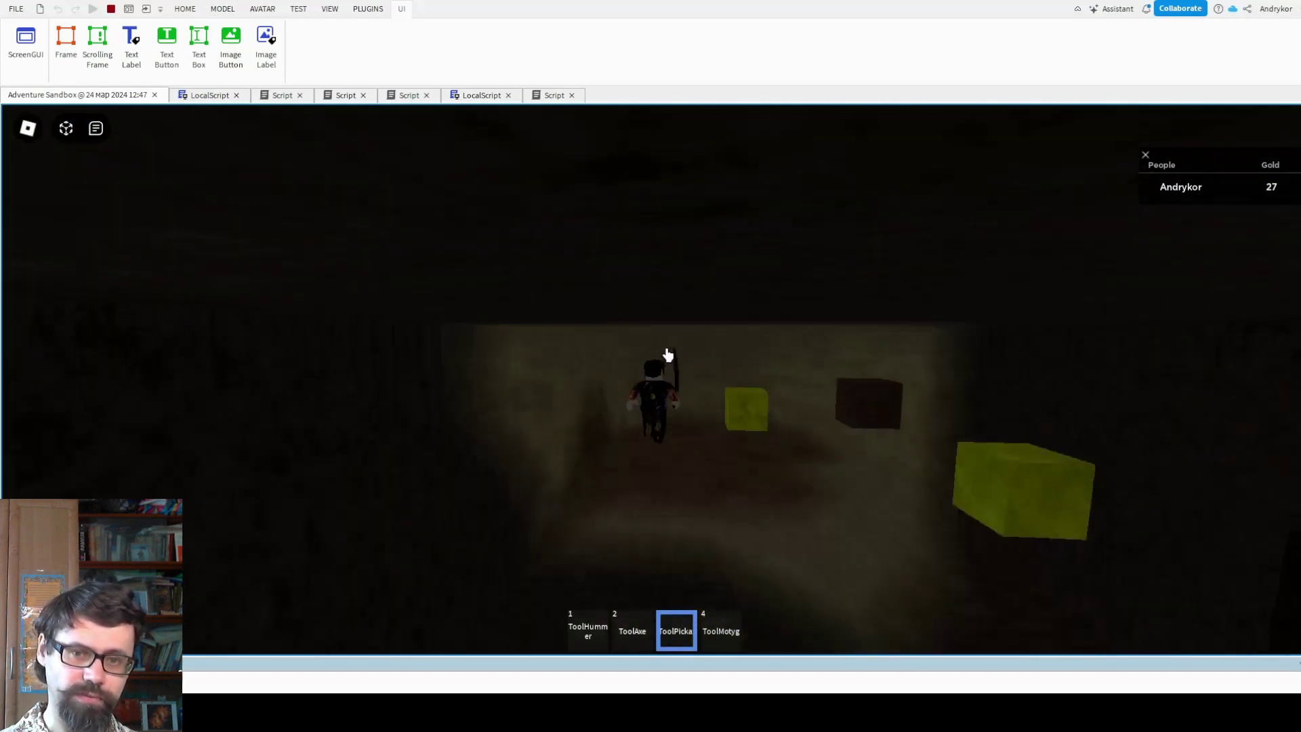
key(w)
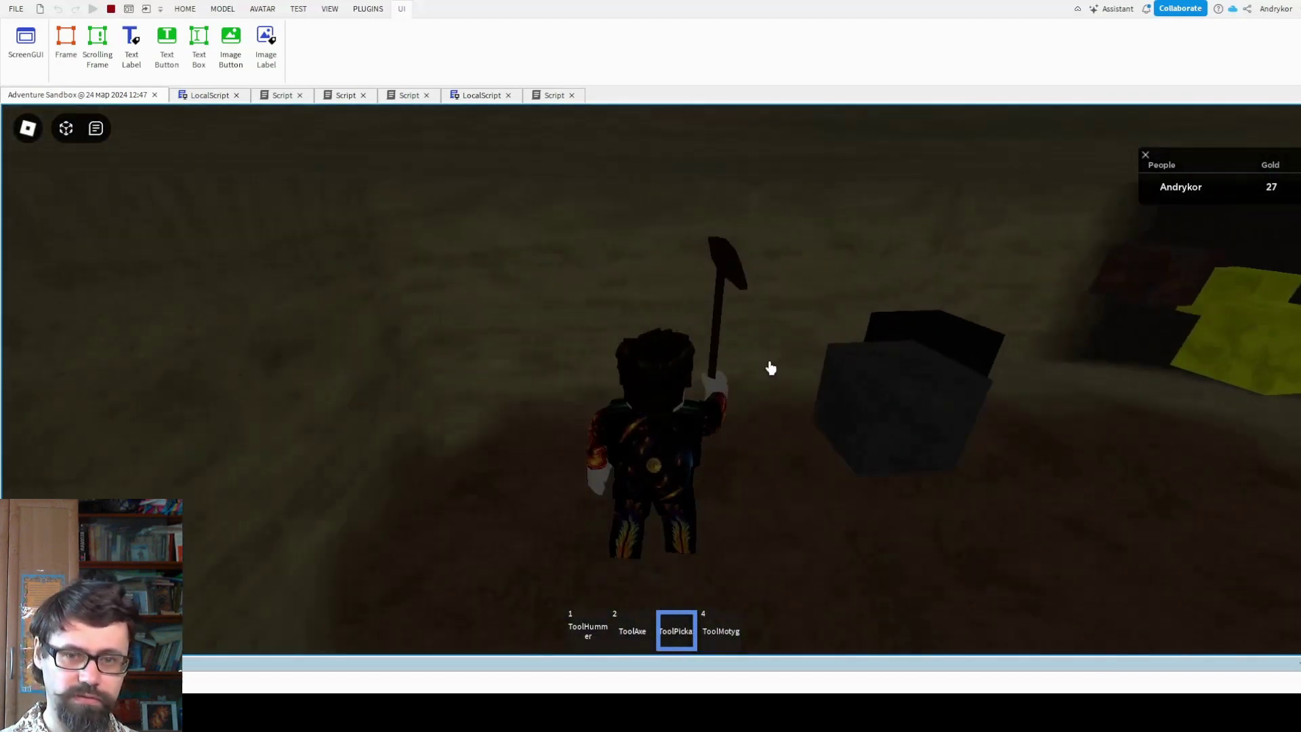
mouse_move(771, 366)
right_down()
mouse_move(479, 386)
mouse_move(445, 375)
mouse_move(320, 253)
mouse_move(383, 310)
right_up()
click(739, 376)
- Look around the cave alcove from several camera angles and zoom levels
scroll(404, 343, down, 5)
right_drag(441, 355, 348, 388)
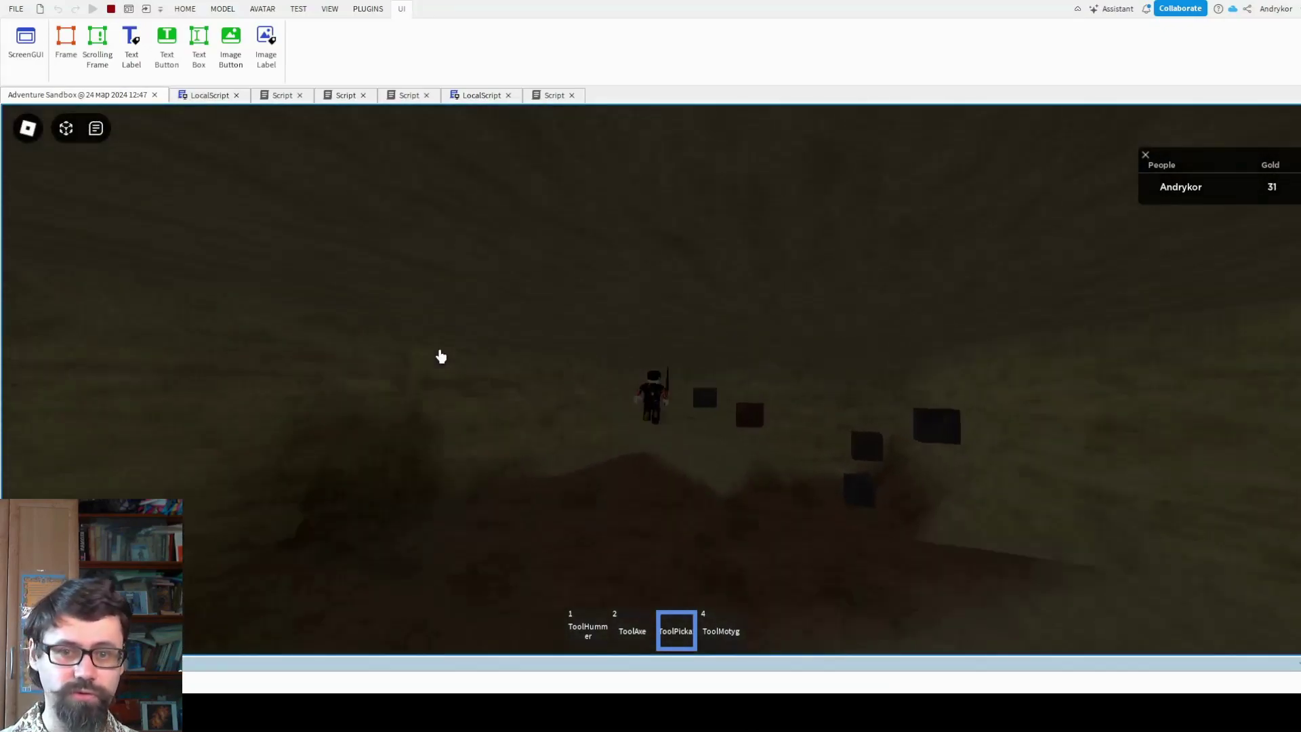
scroll(439, 355, up, 5)
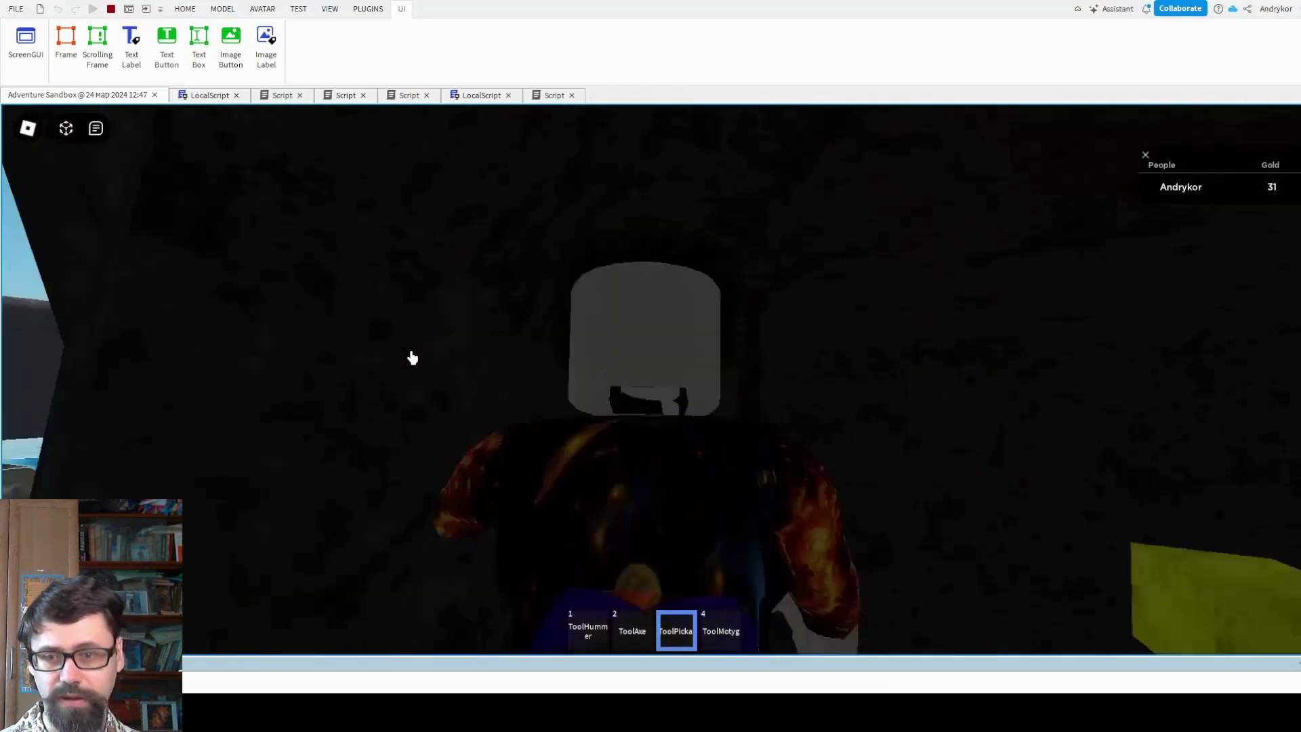
scroll(372, 353, down, 2)
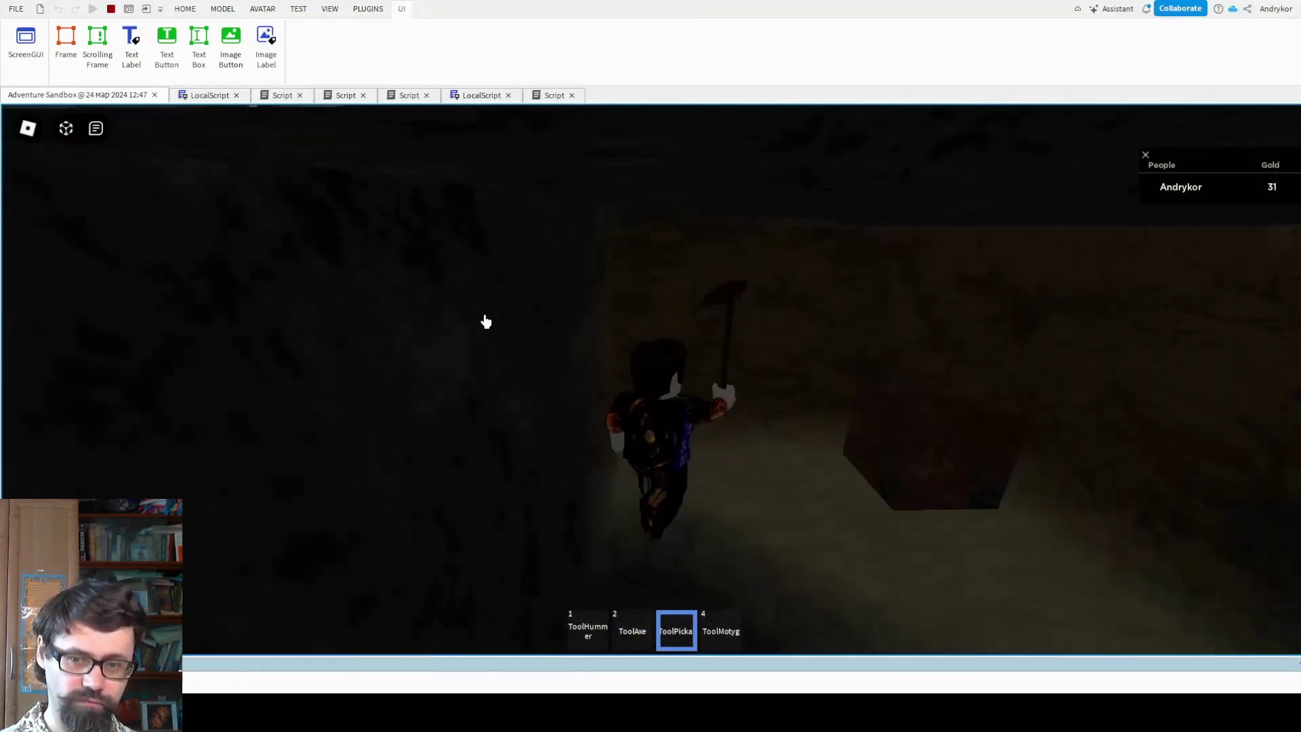
scroll(671, 305, up, 2)
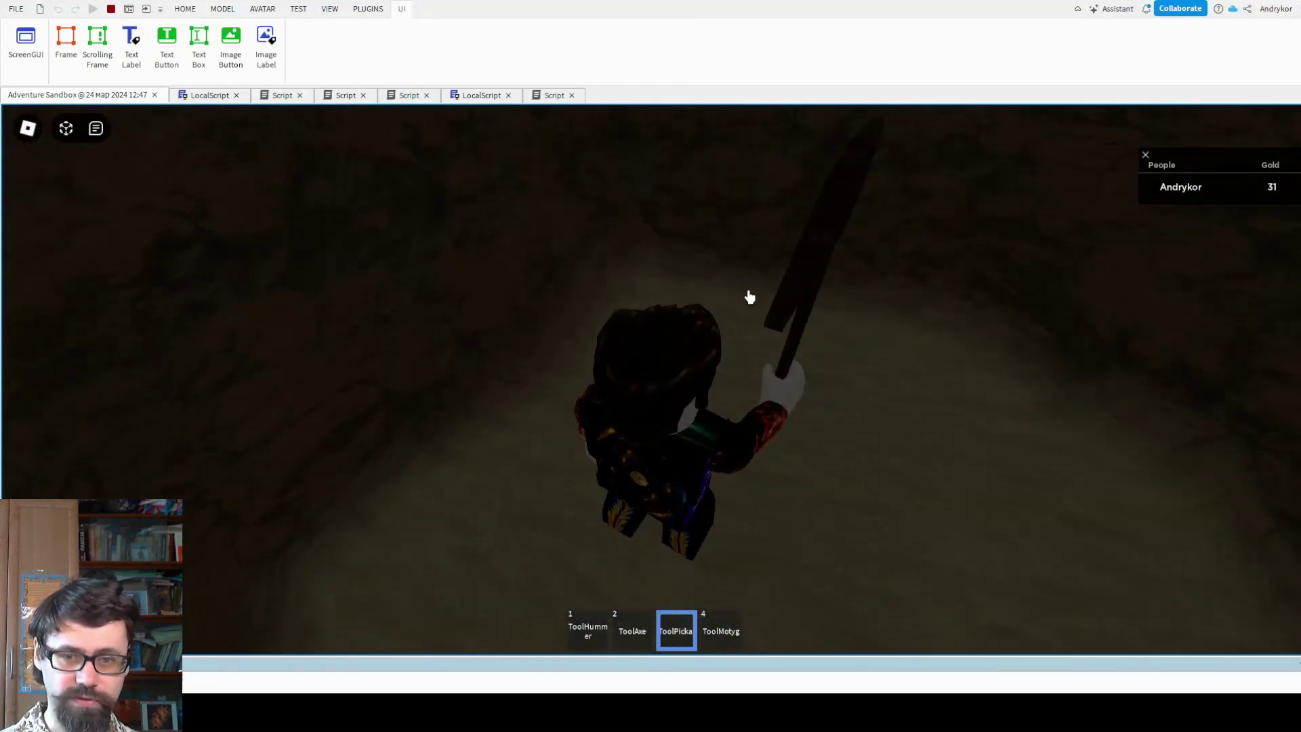
right_drag(749, 297, 784, 261)
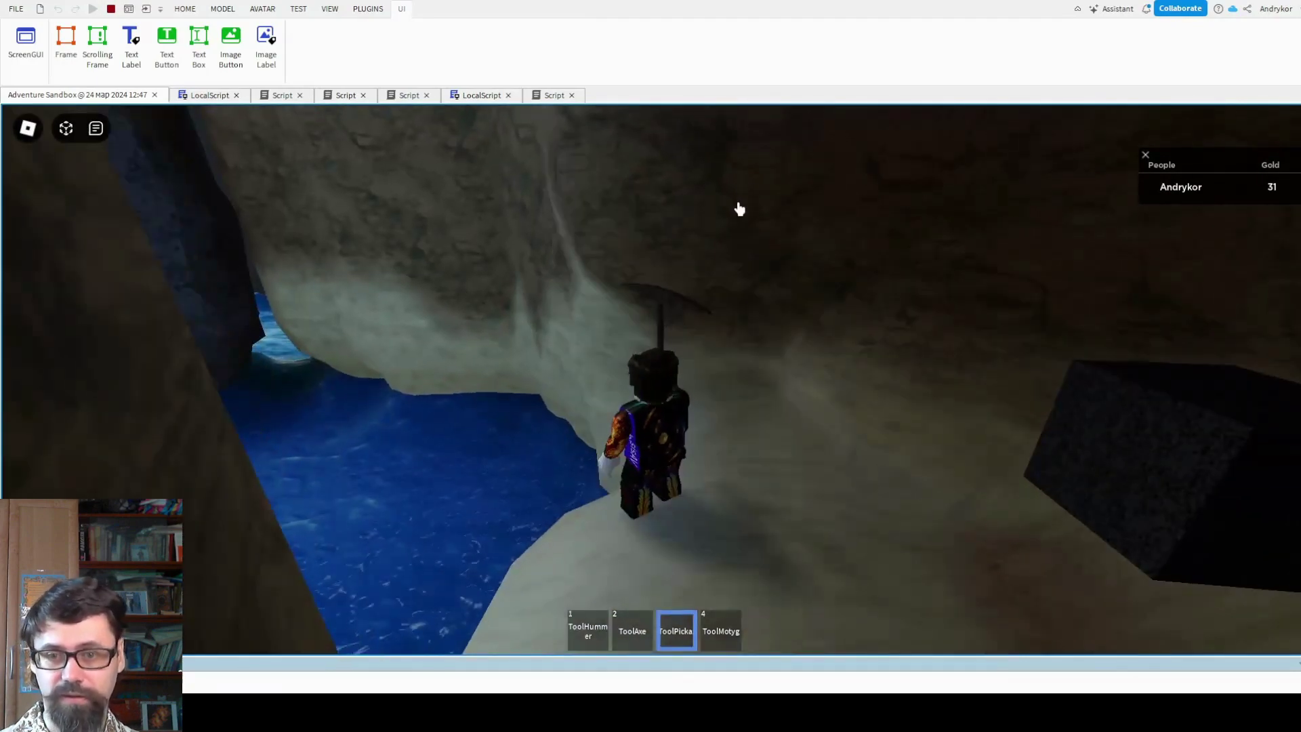
mouse_move(798, 137)
right_down()
mouse_move(625, 305)
mouse_move(613, 347)
right_up()
scroll(625, 305, down, 5)
scroll(662, 347, up, 5)
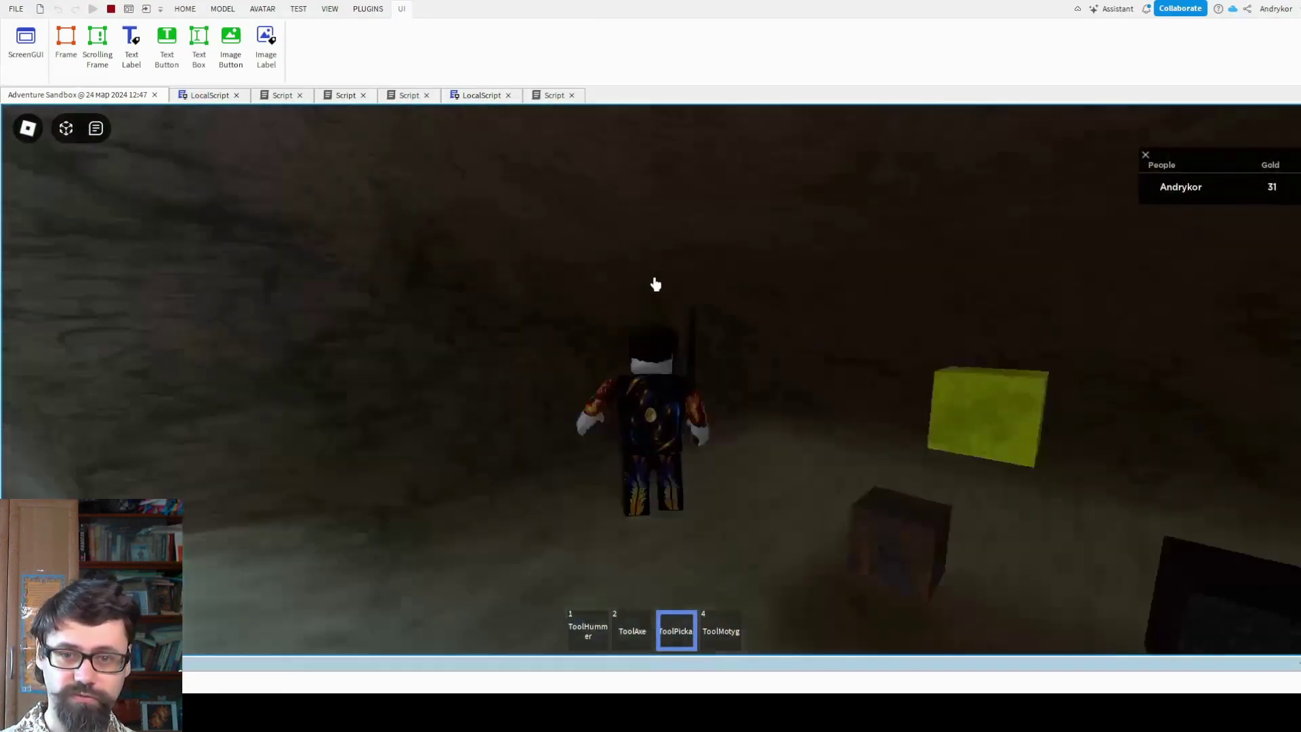
- Swing the pickaxe at the rock, then walk along the cave wall toward the yellow block
click(655, 283)
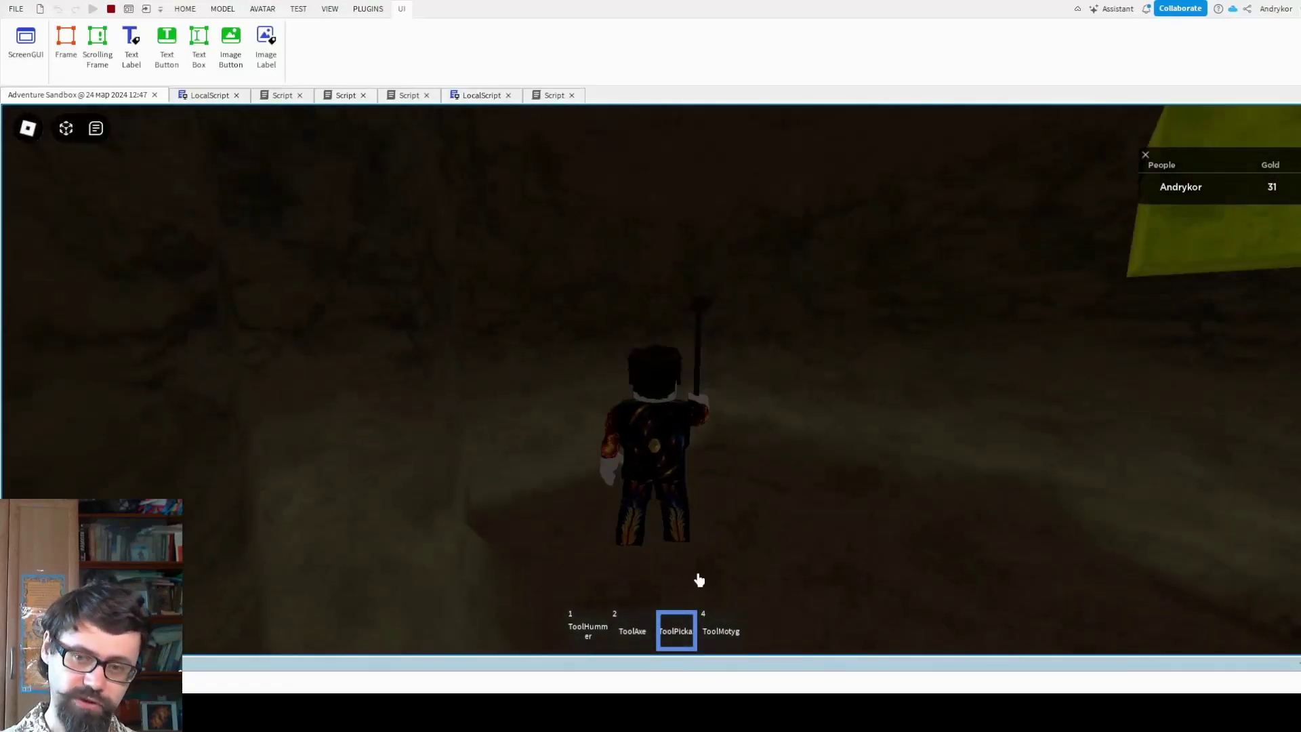
click(985, 509)
key(w)
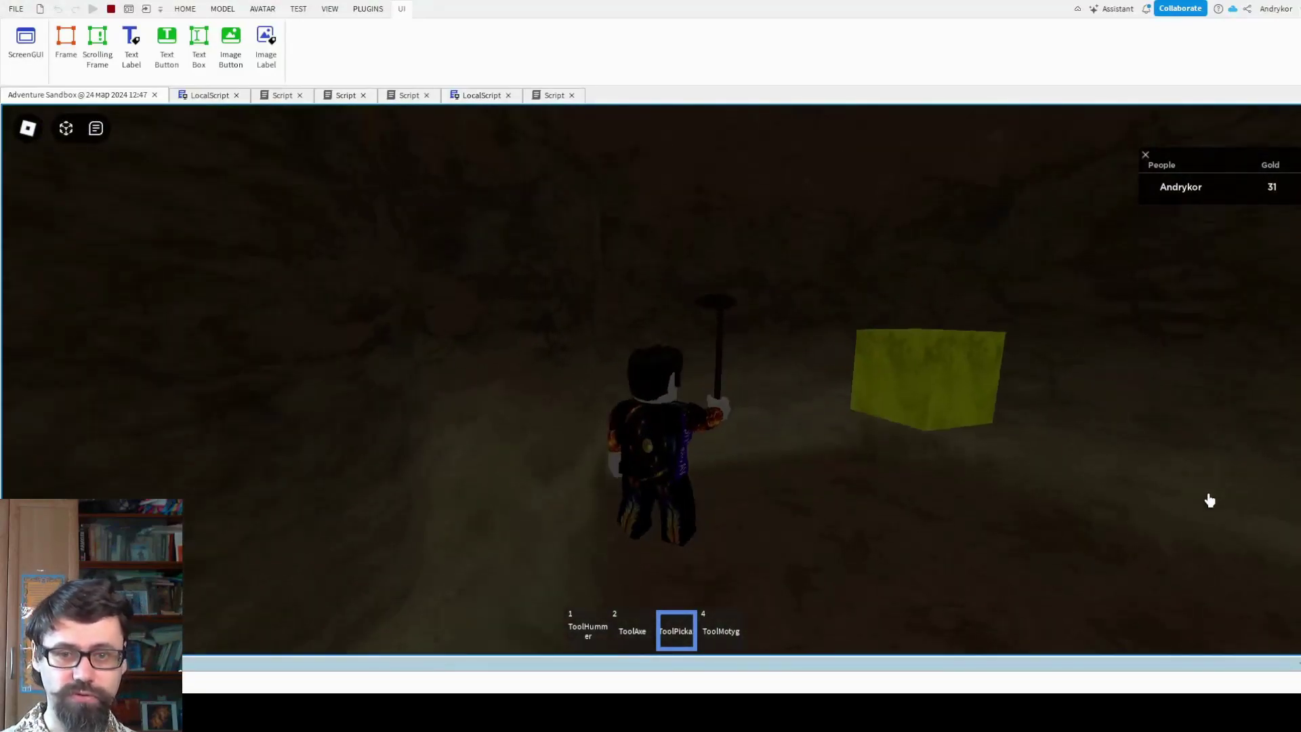
key(w)
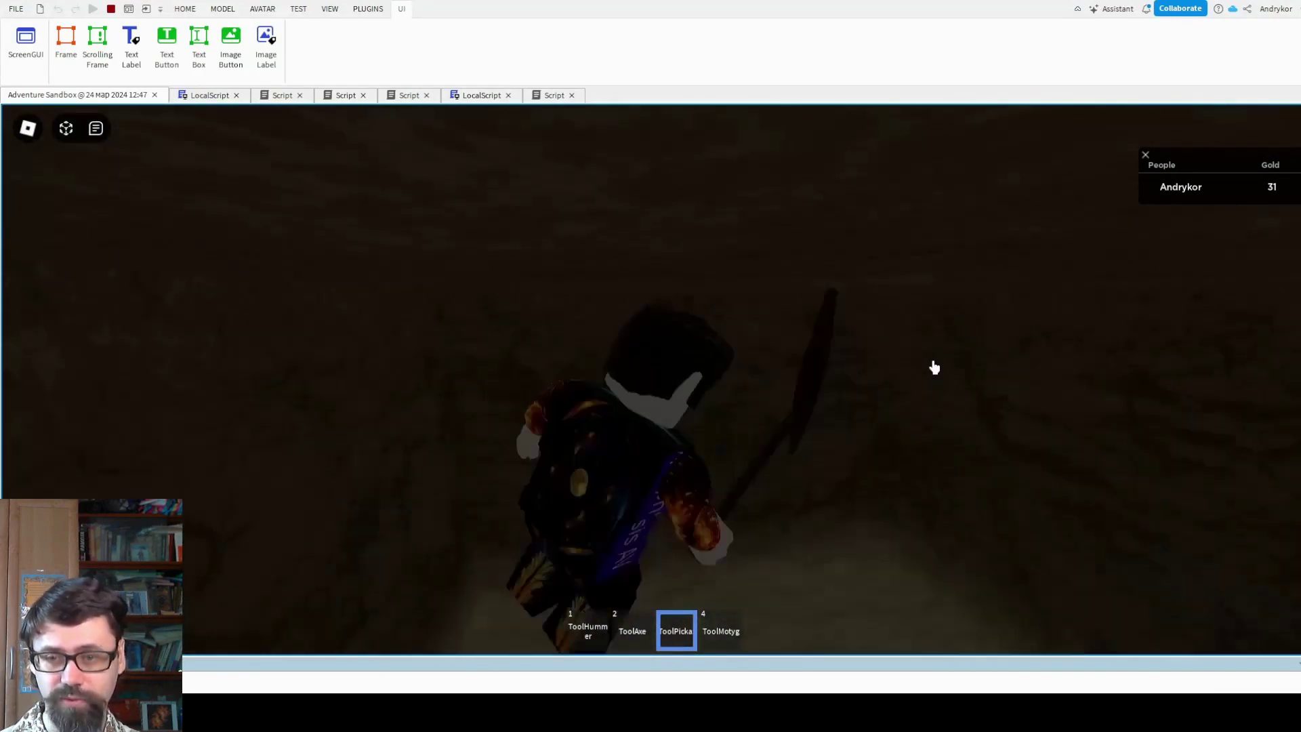
key(w)
key(w)
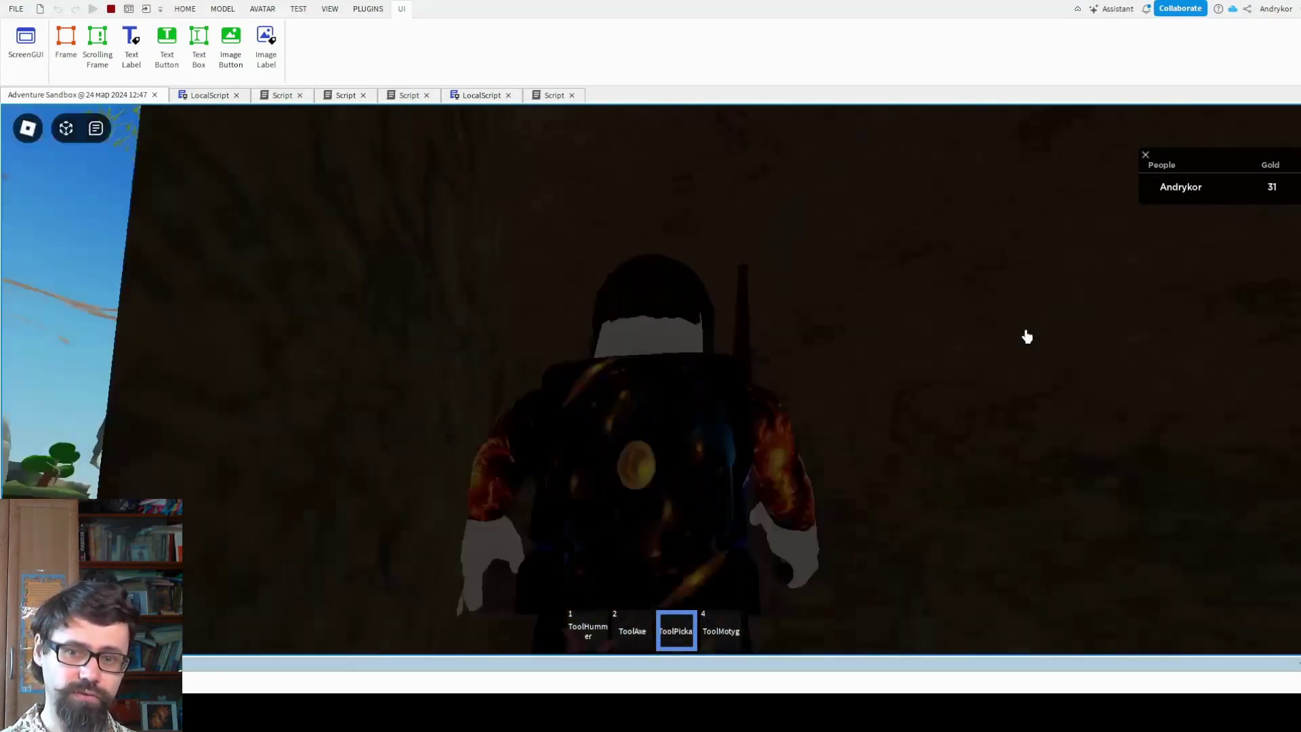
key(w)
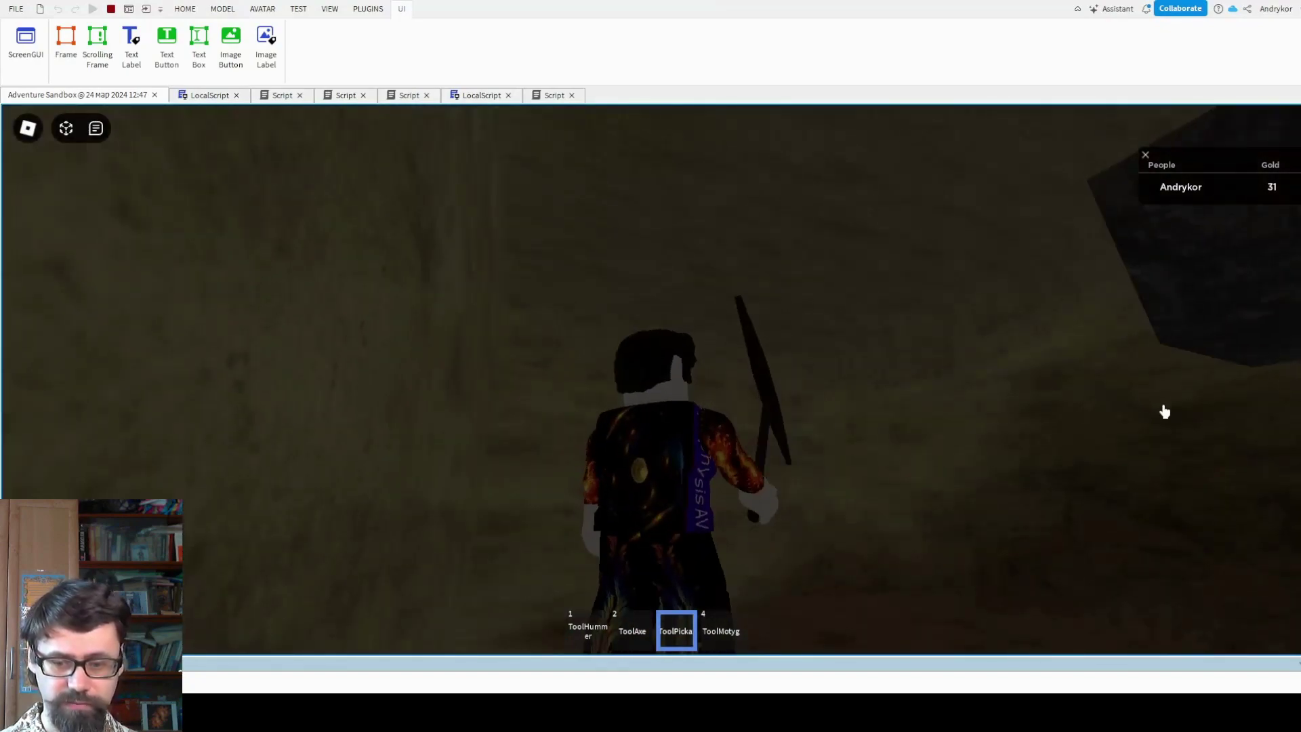
key(w)
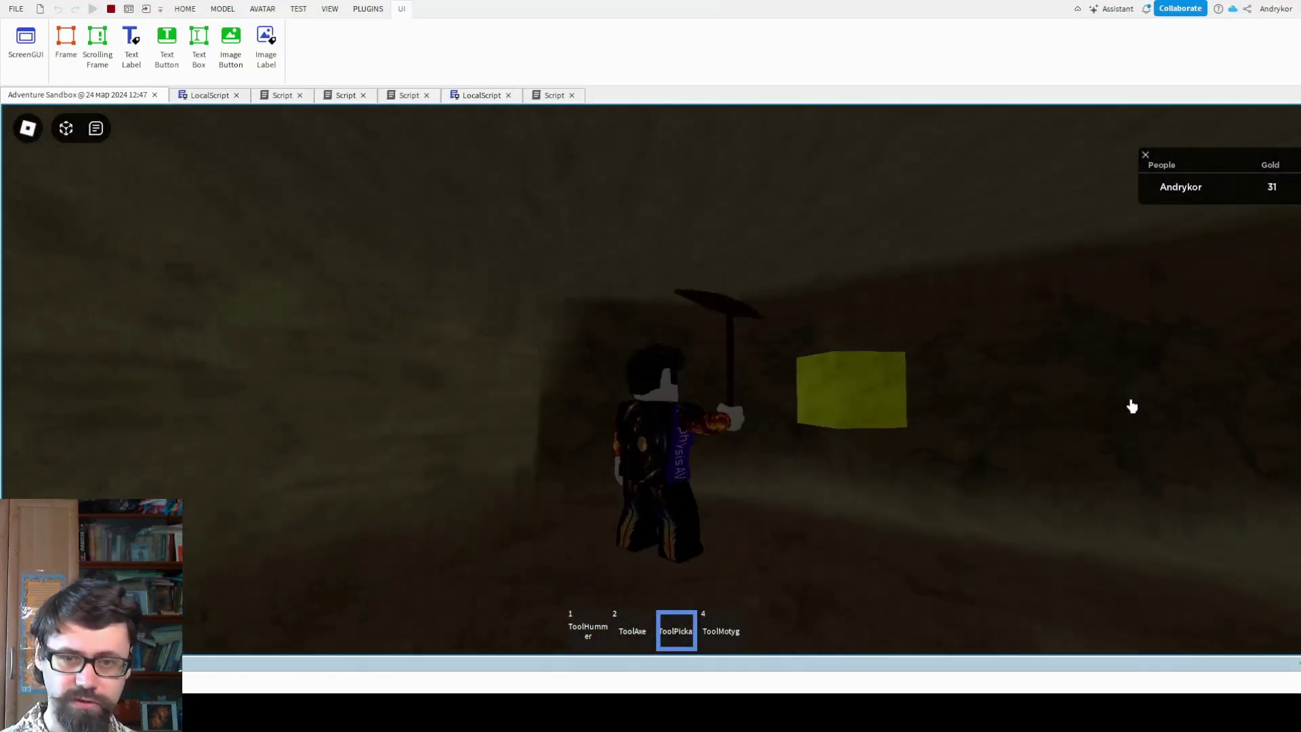
- Mine the dark rock block for gold, re-equip the pickaxe with 3, and keep striking
click(1078, 424)
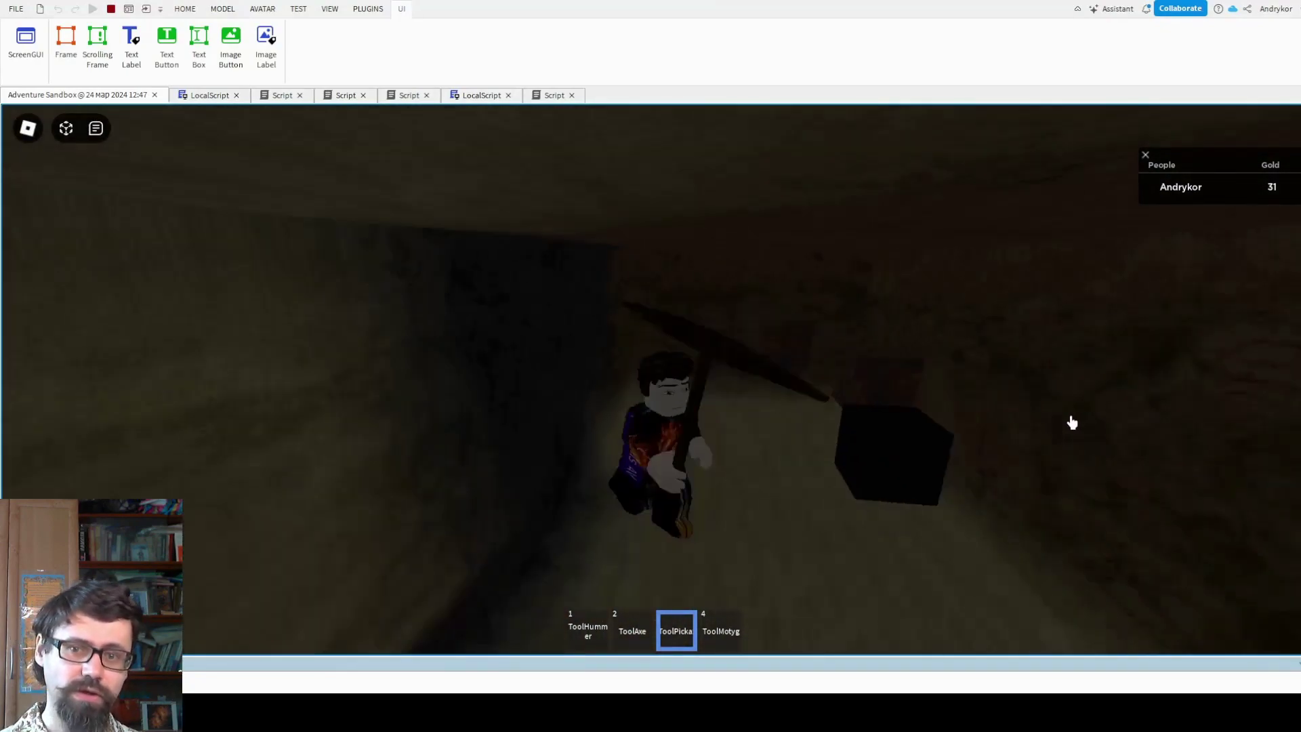
click(699, 641)
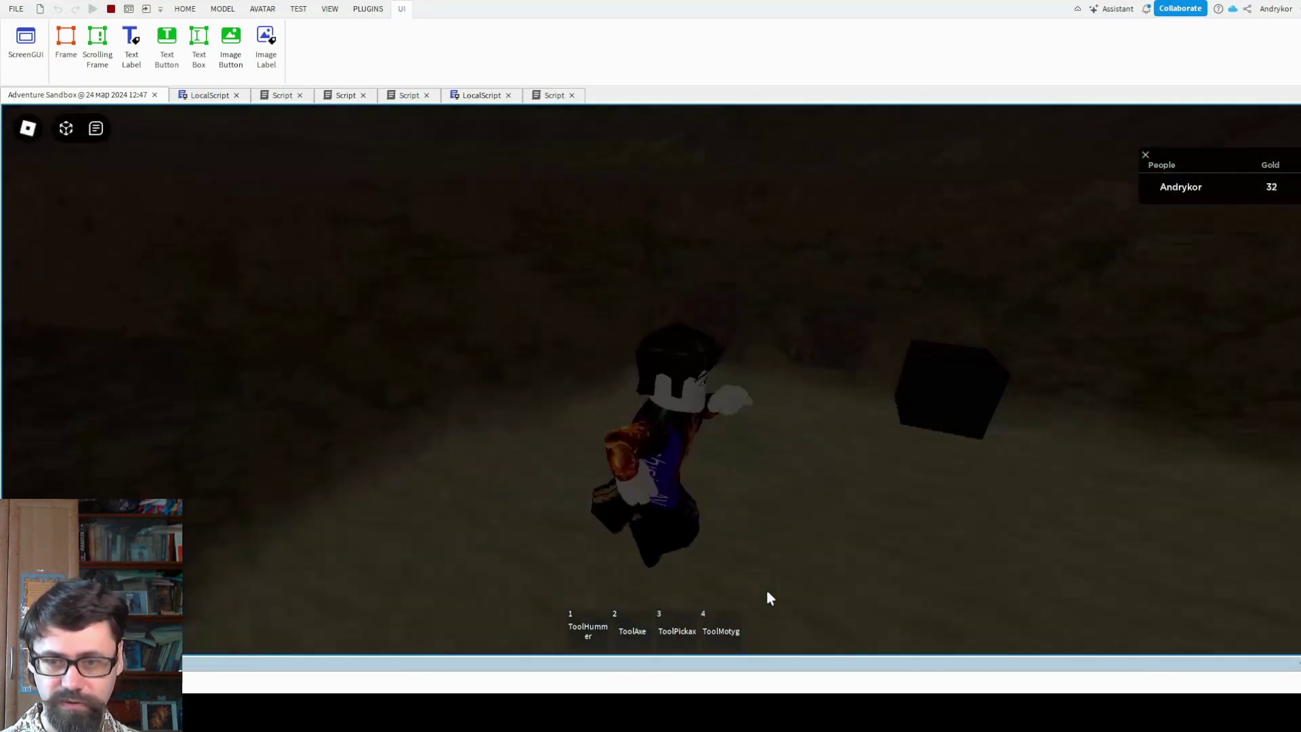
key(w)
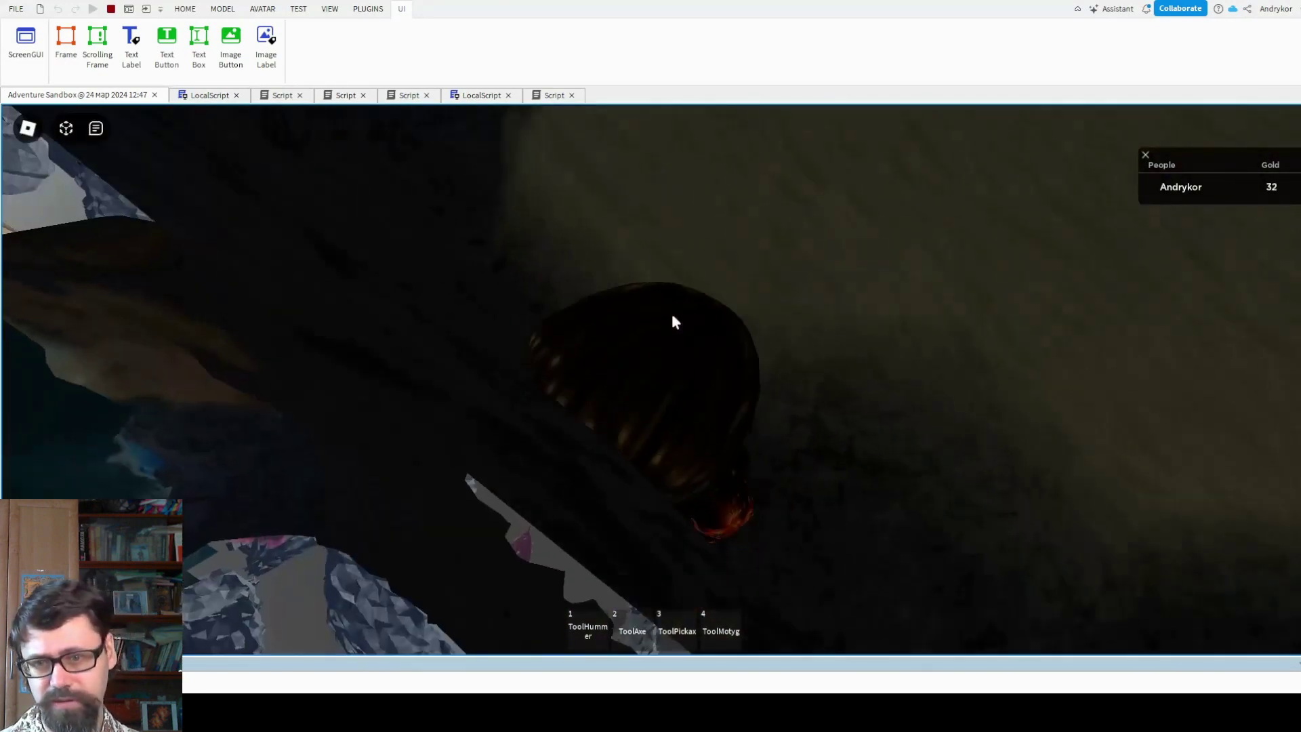
key(3)
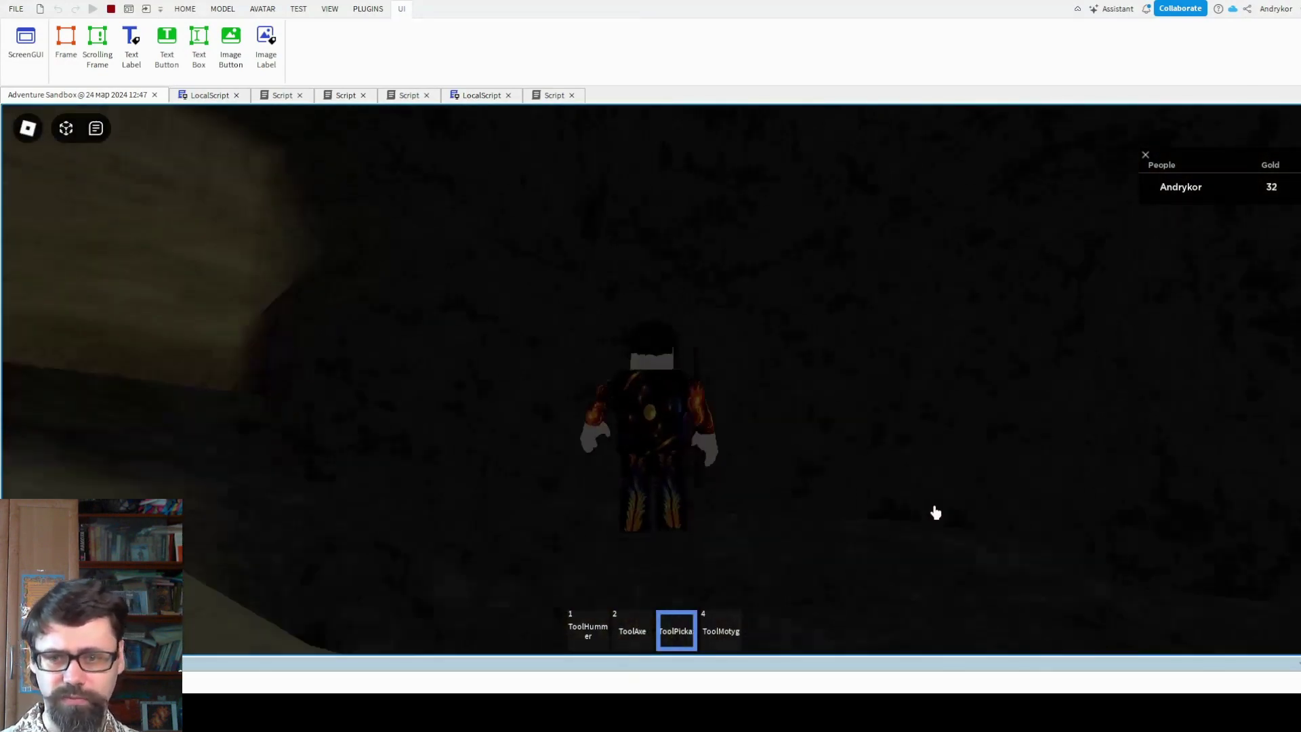
click(970, 522)
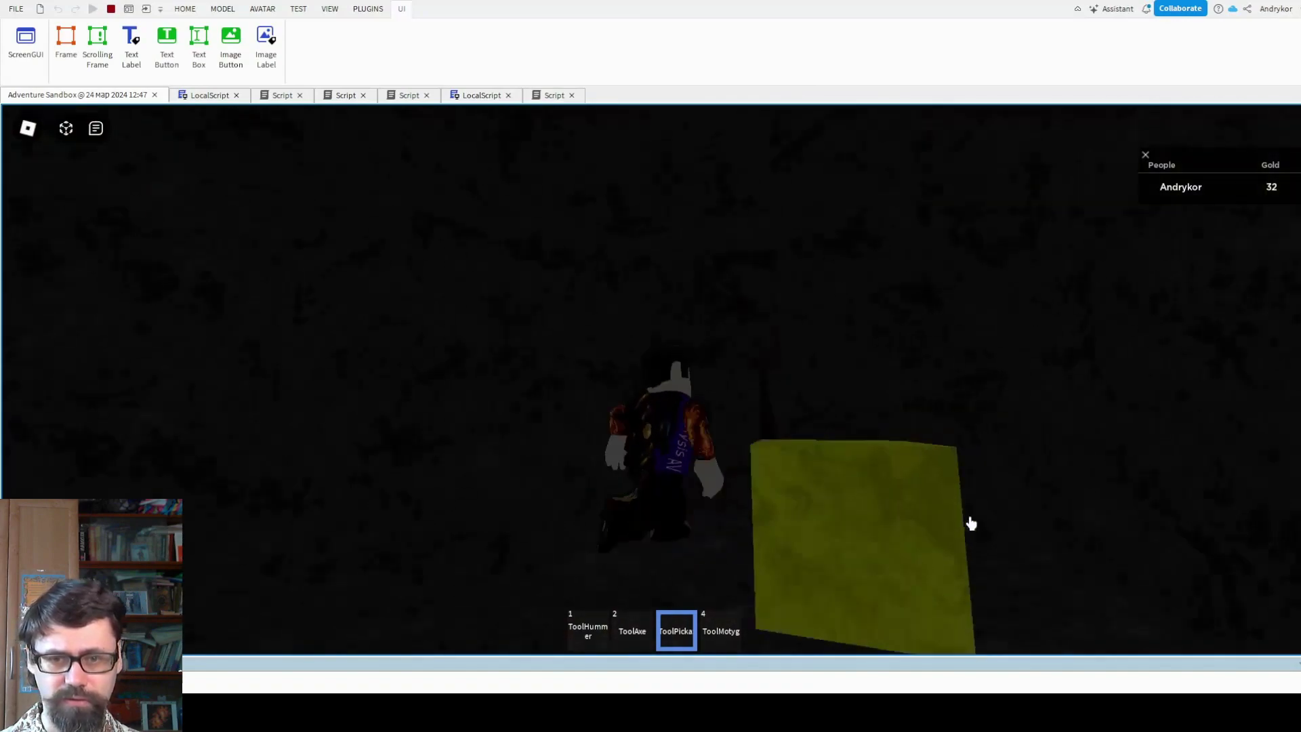
click(1011, 438)
- Walk deeper into the cave through the yellow pieces and mine a rock, raising Gold to 39
key(s)
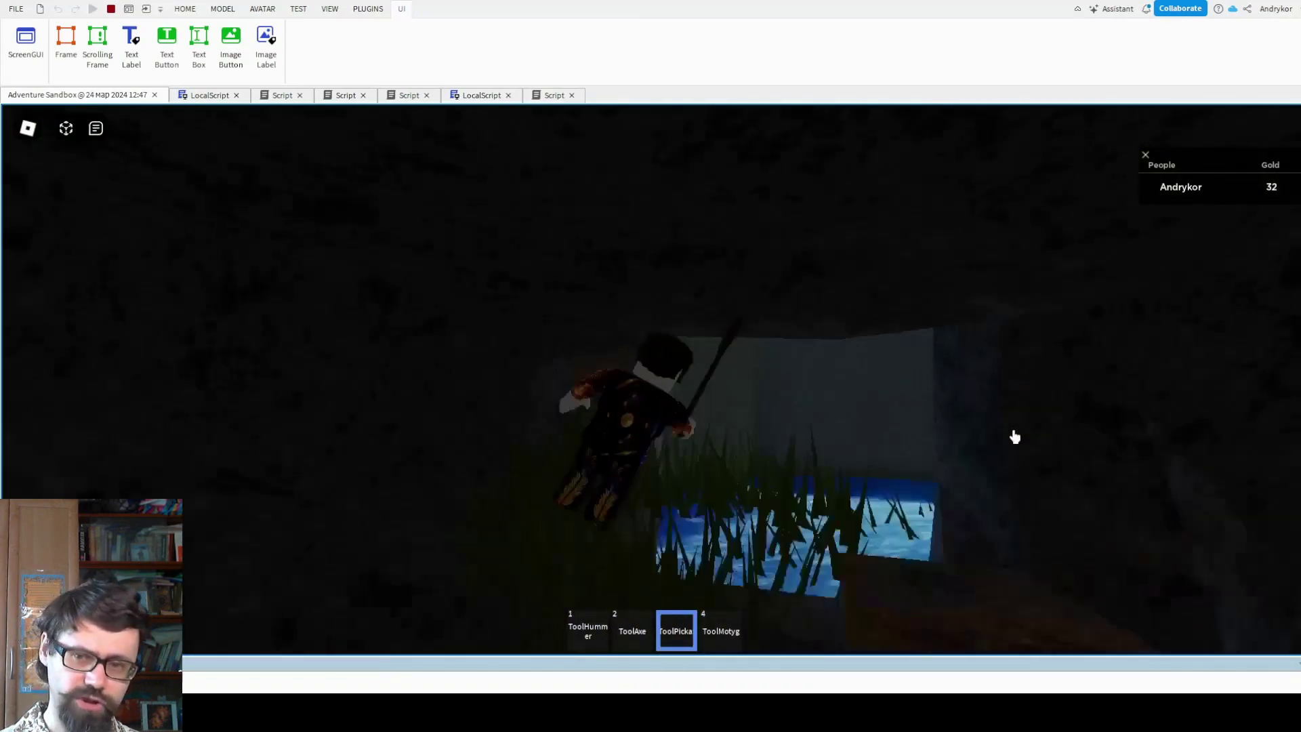
key(w)
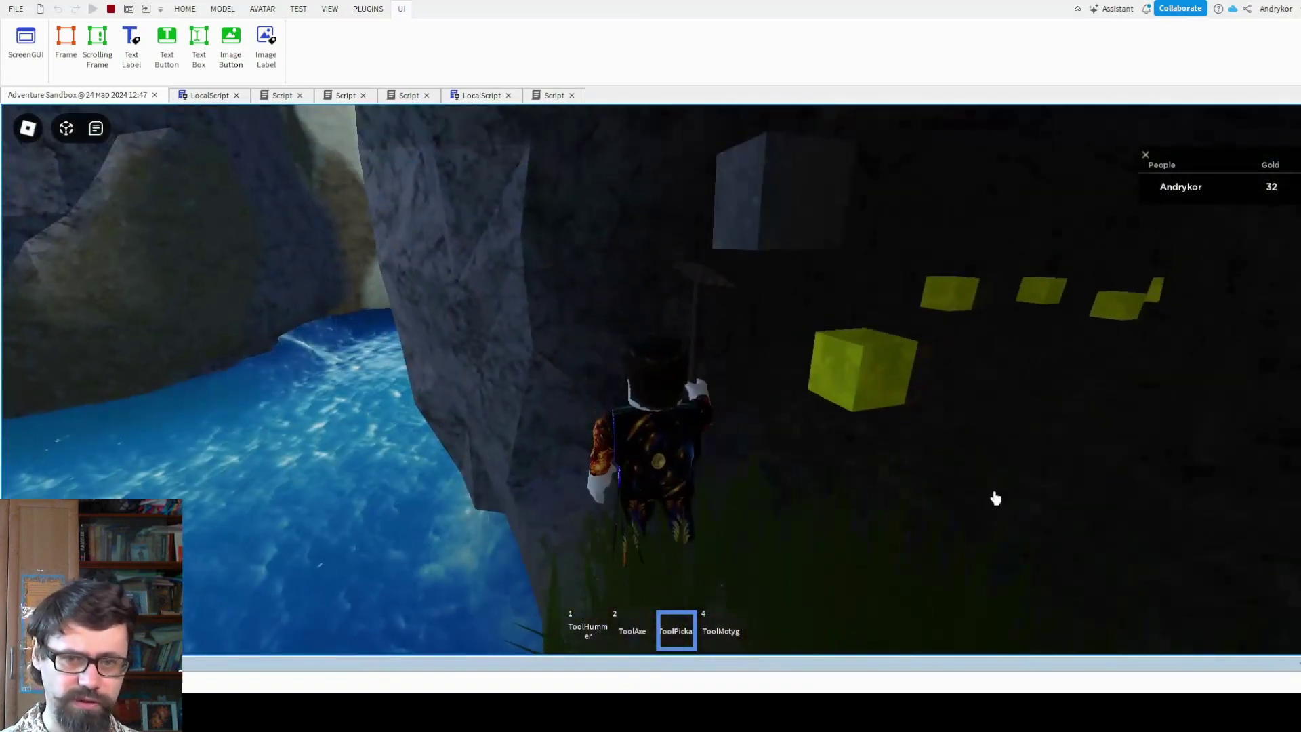
key(w)
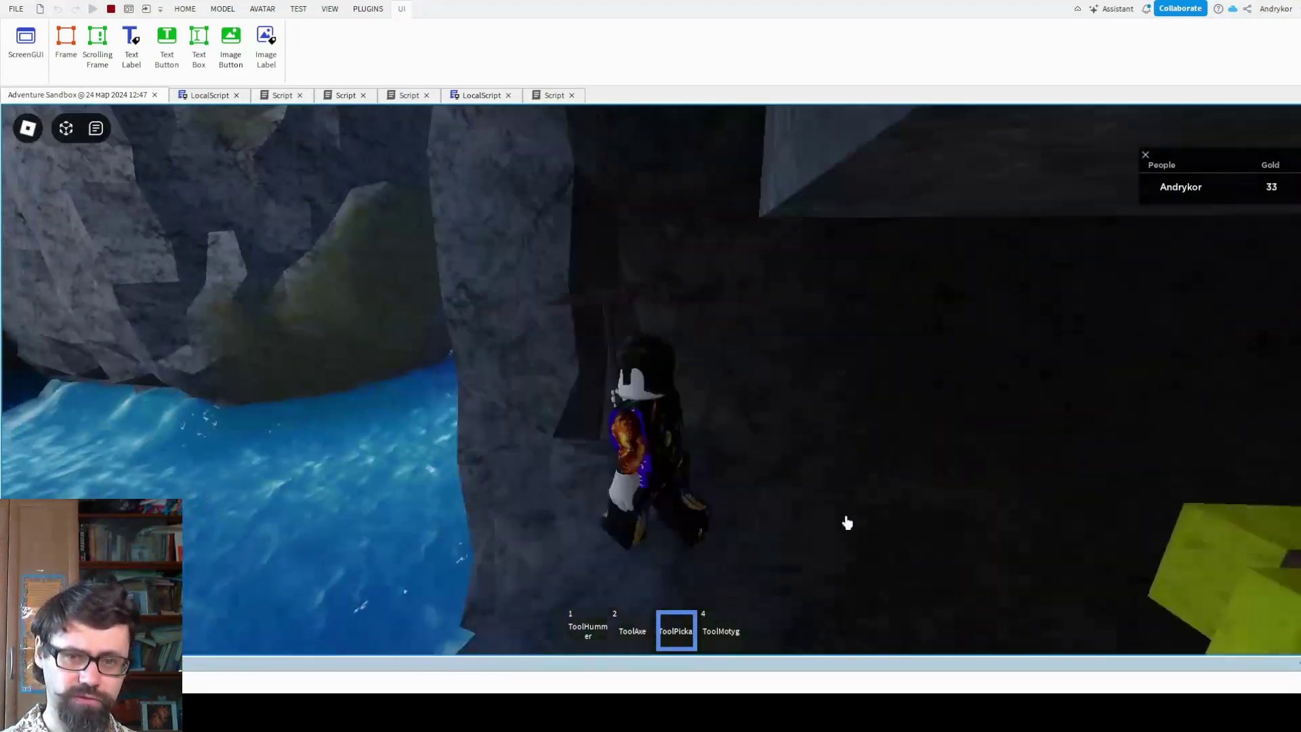
key(d)
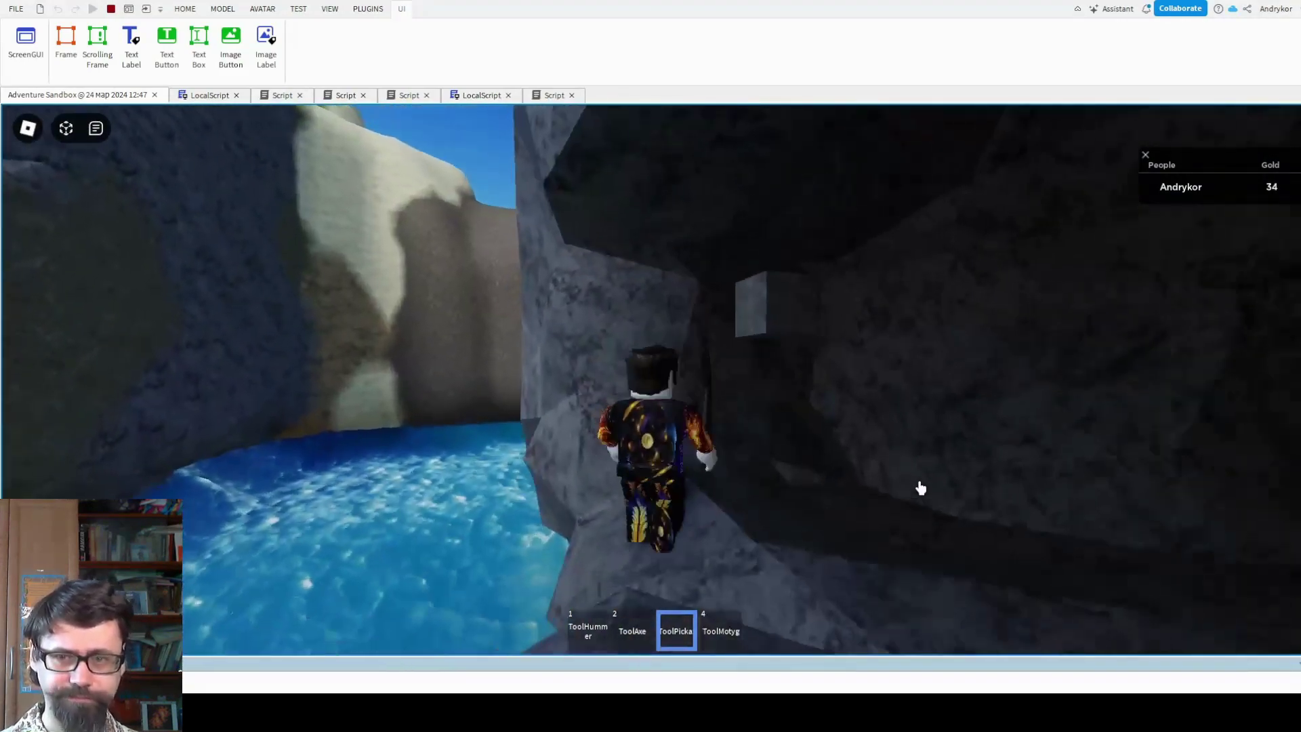
key(w)
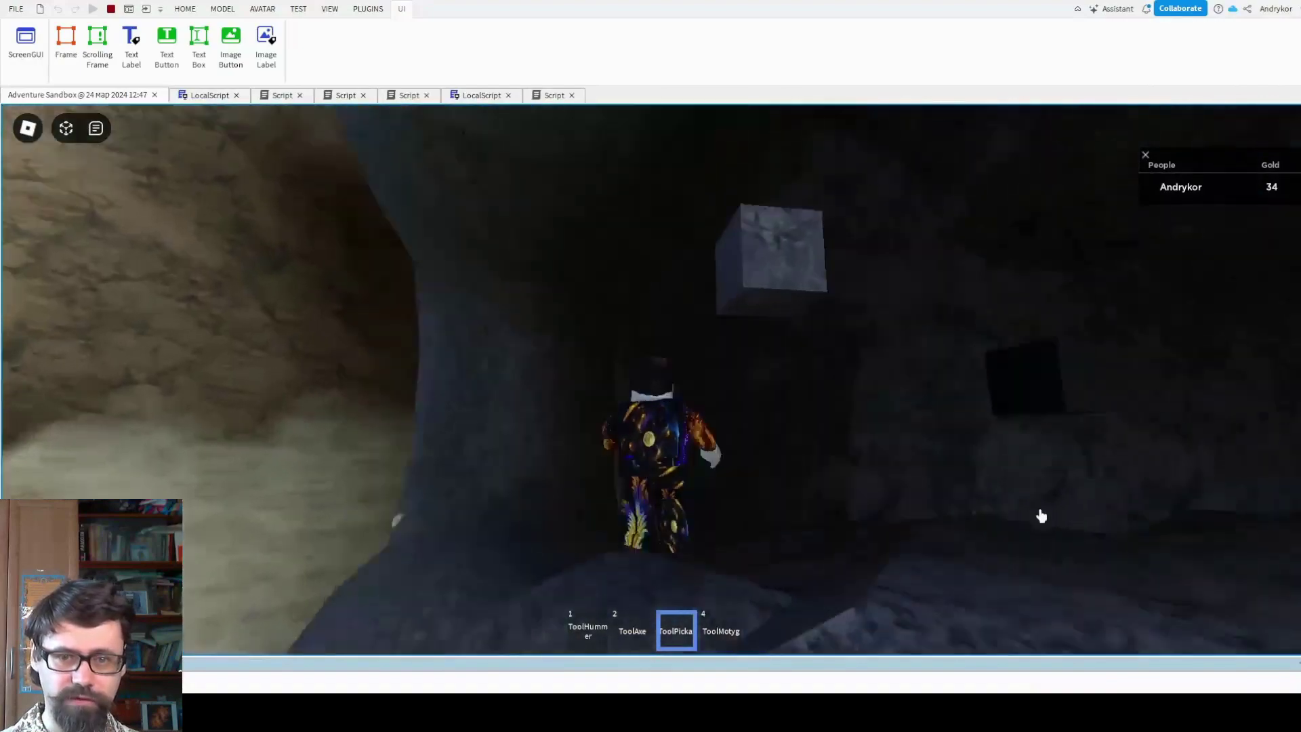
key(w)
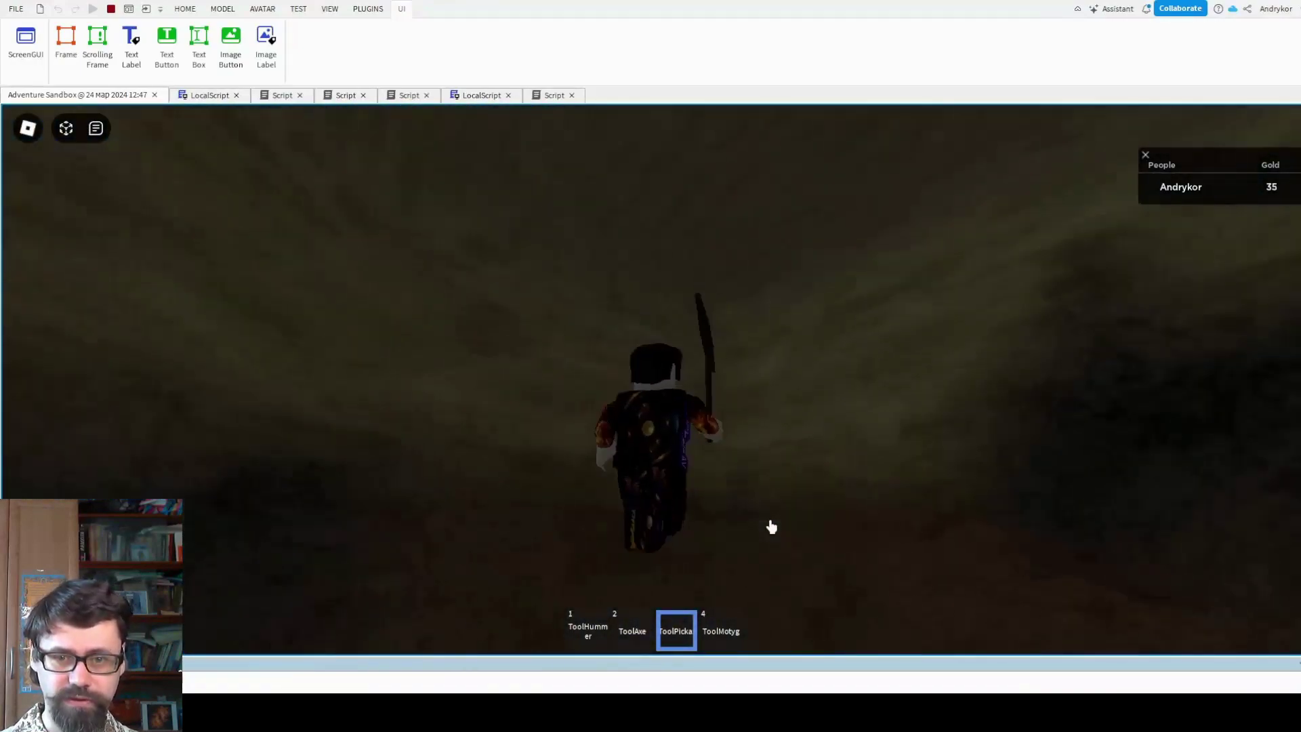
click(772, 528)
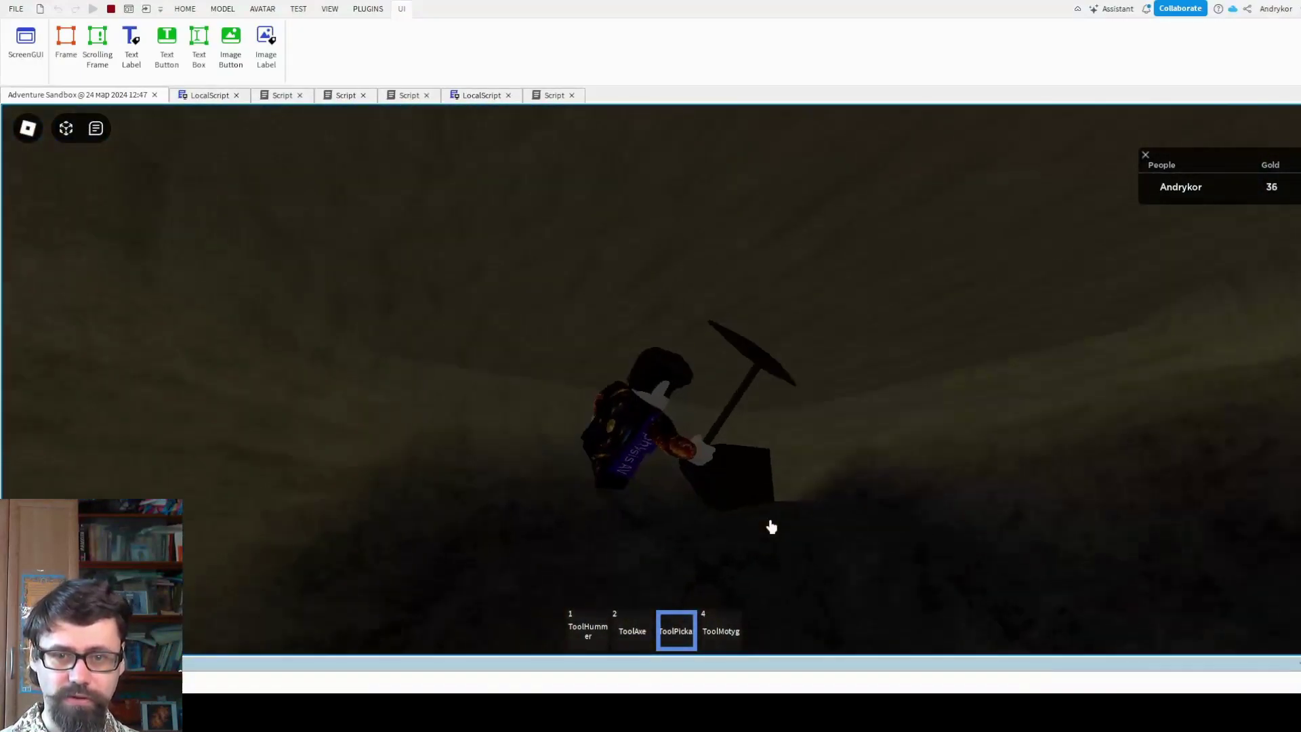
key(w)
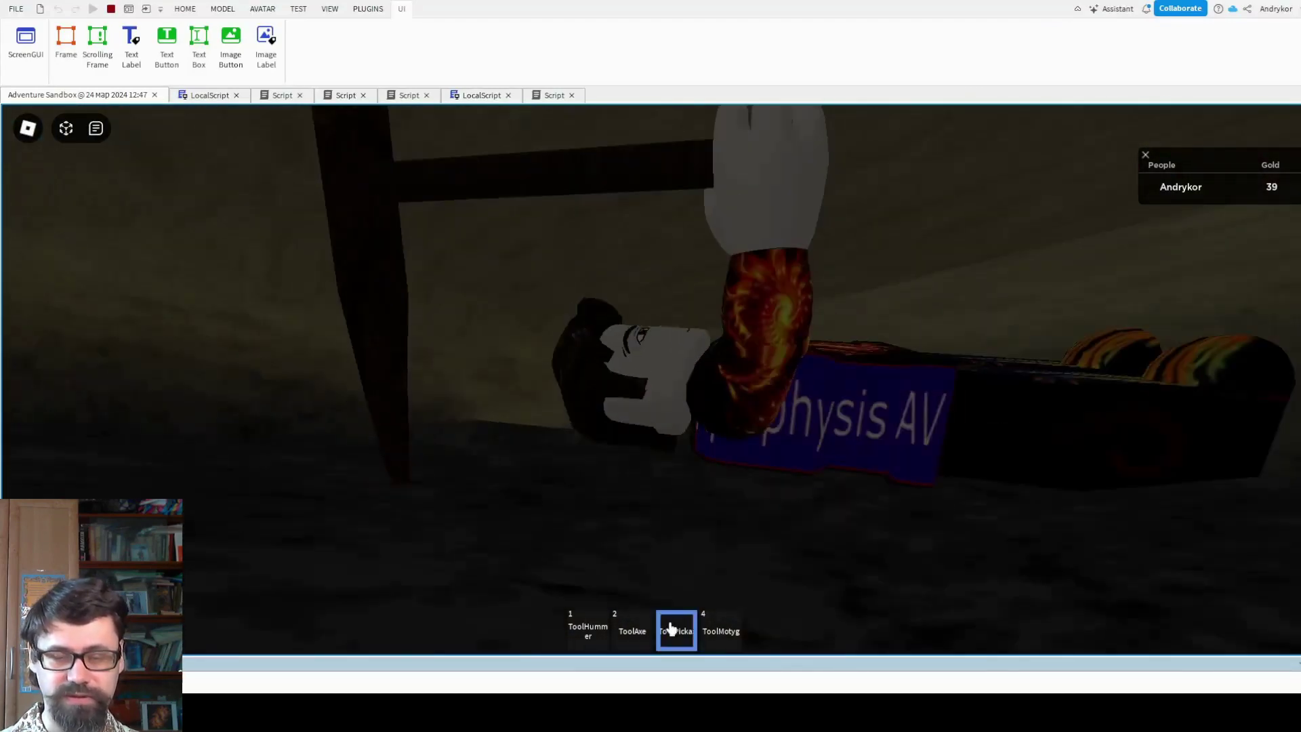
- Put away the pickaxe from the hotbar and wade into the water
click(671, 627)
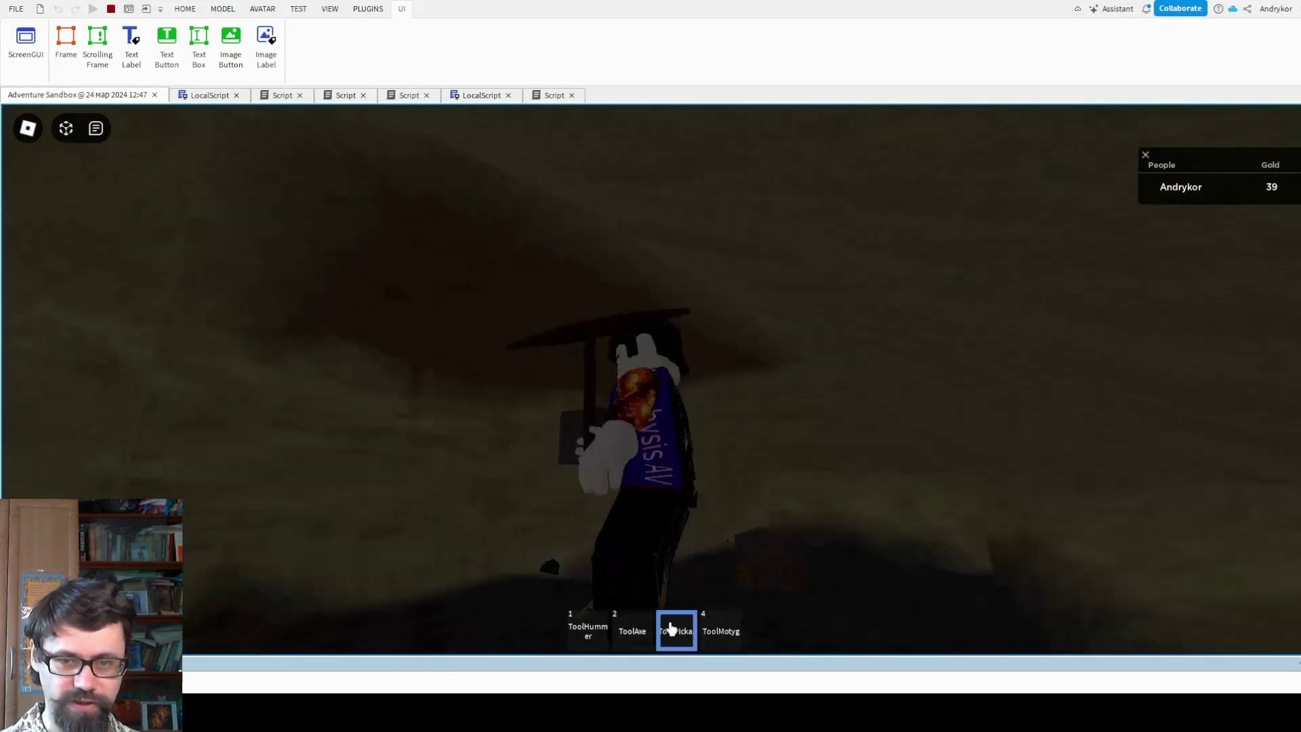
click(671, 629)
click(630, 630)
click(620, 632)
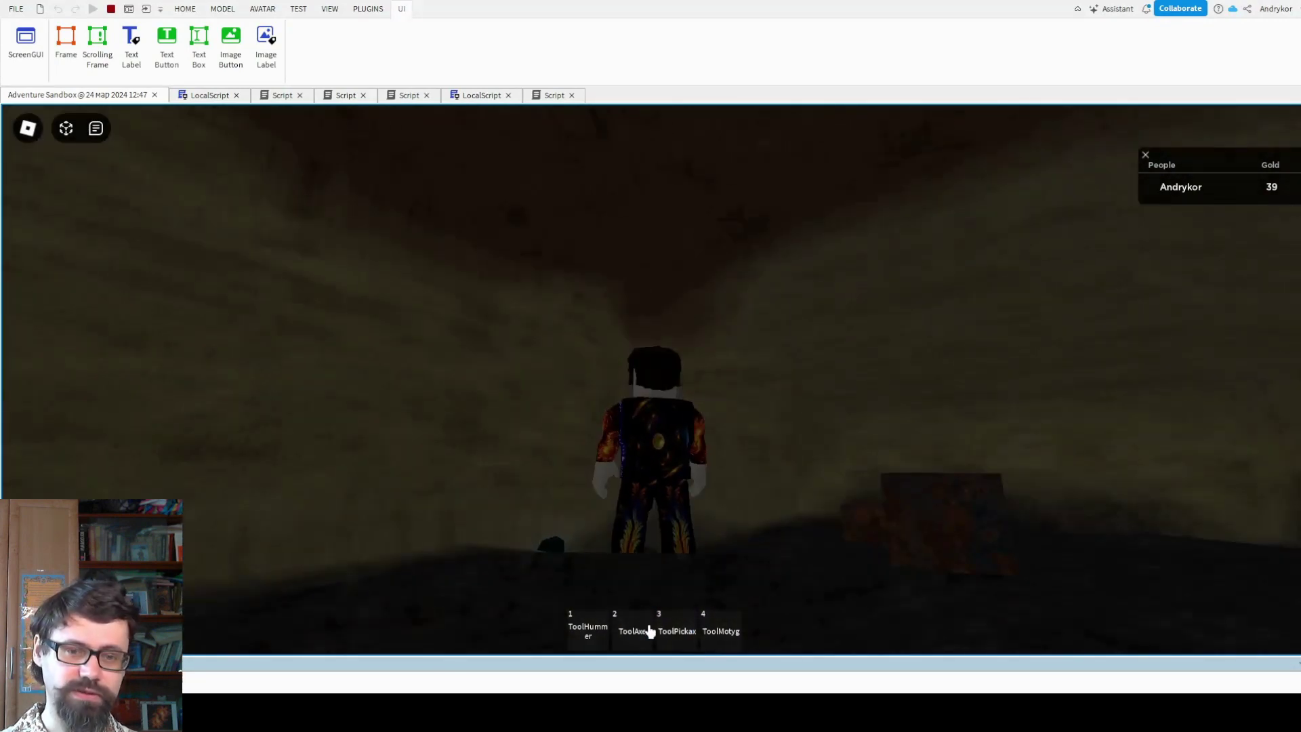
key(w)
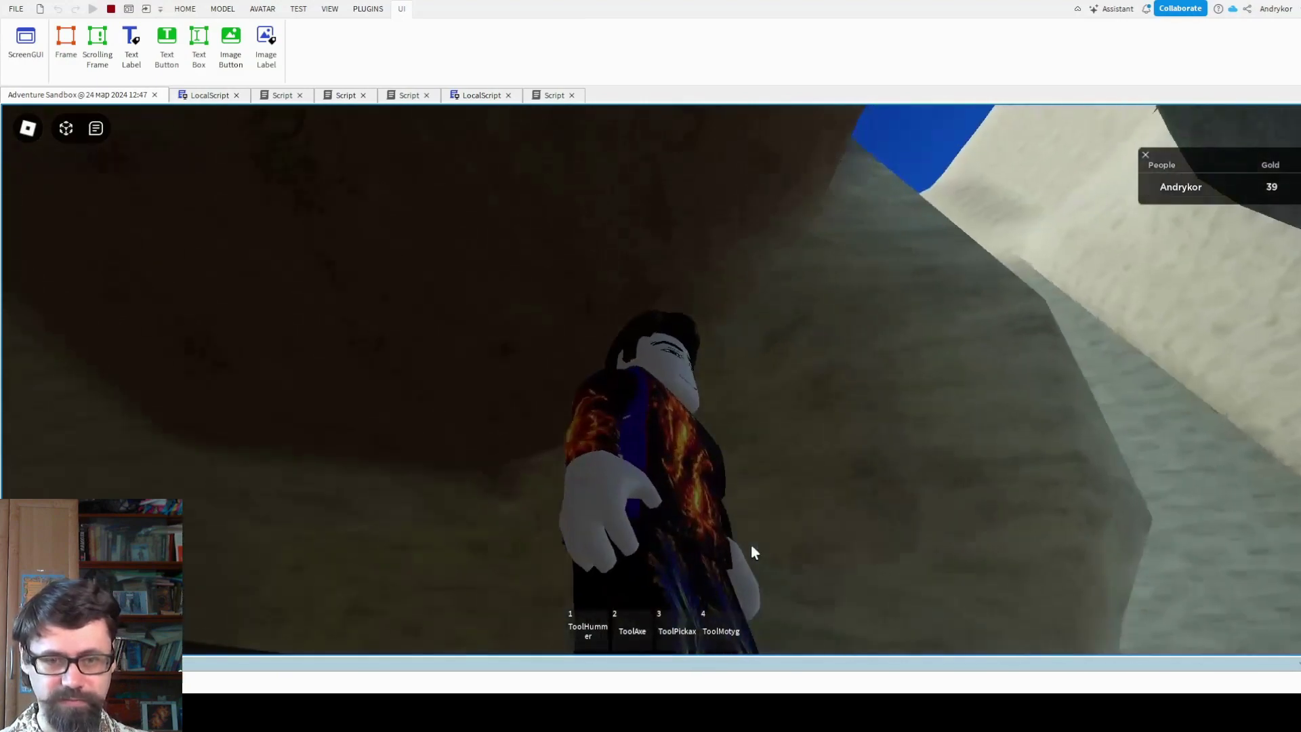
key(w)
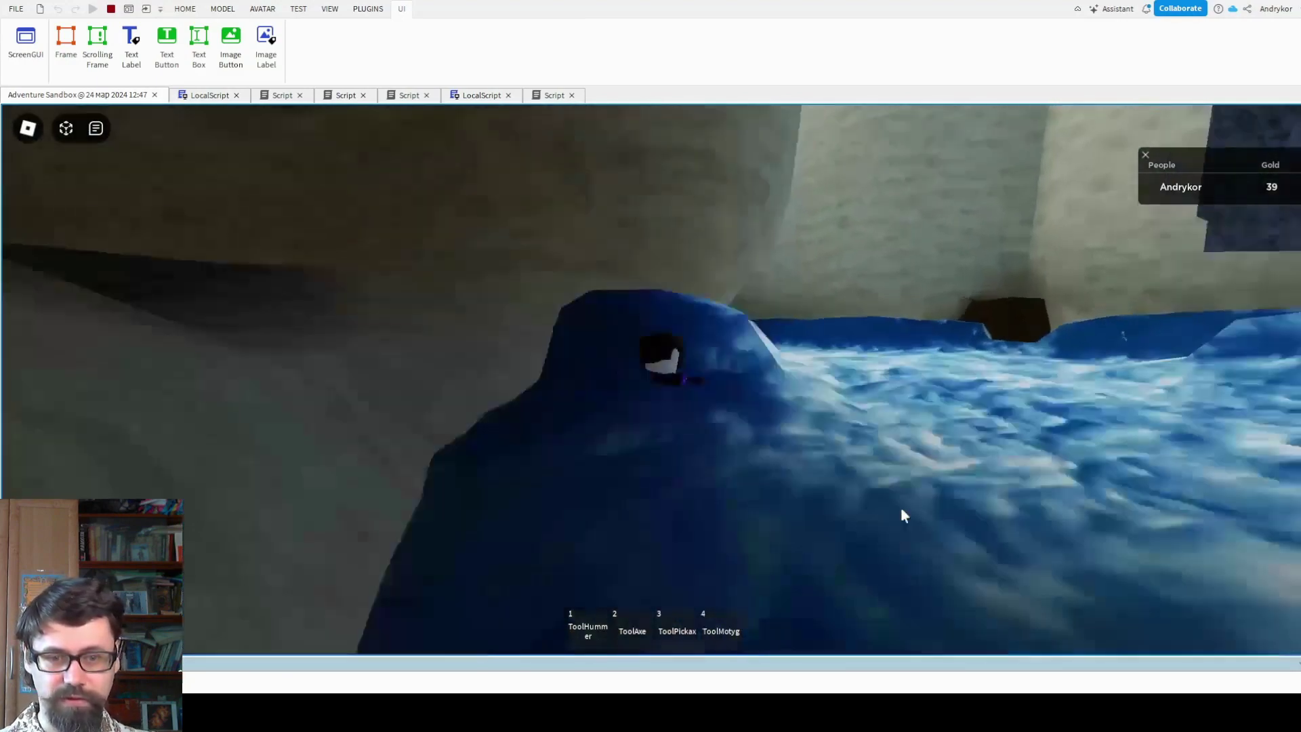
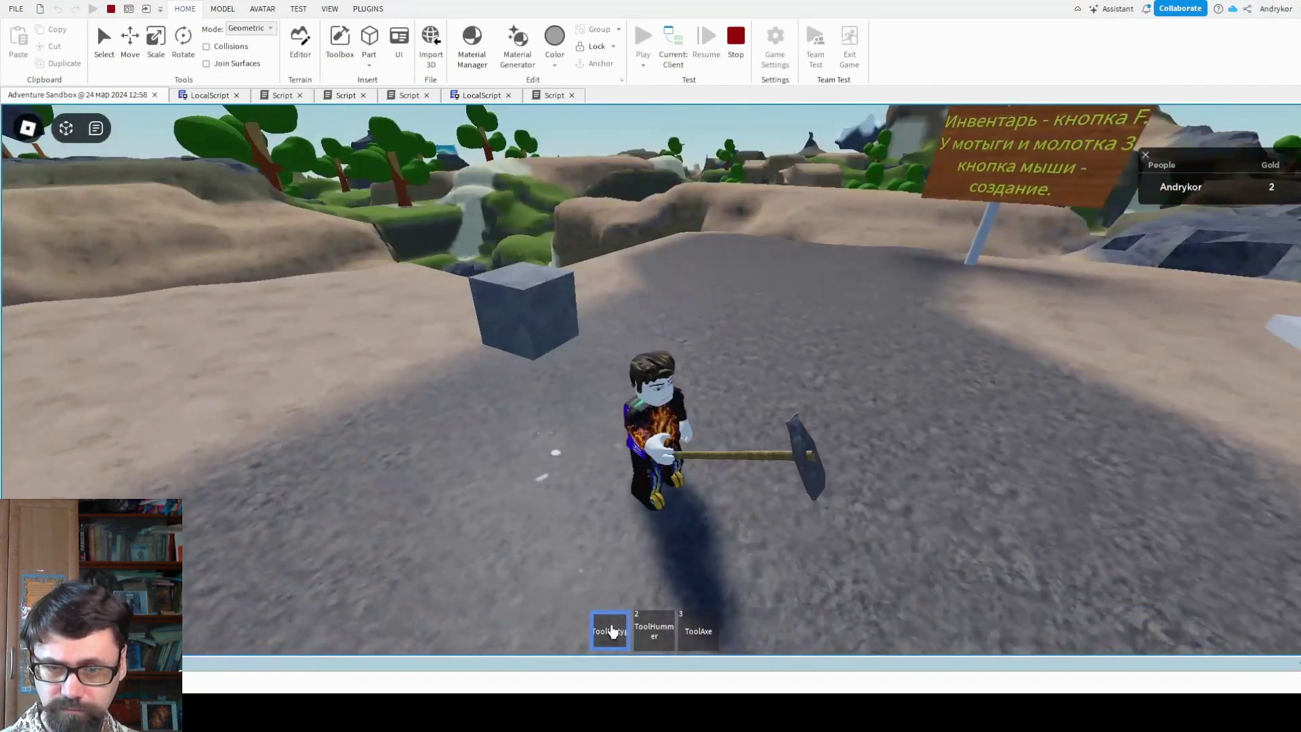
- Plant a crop on the green plot, place a rock with ToolHummer, then stop the Adventure Sandbox test
click(747, 512)
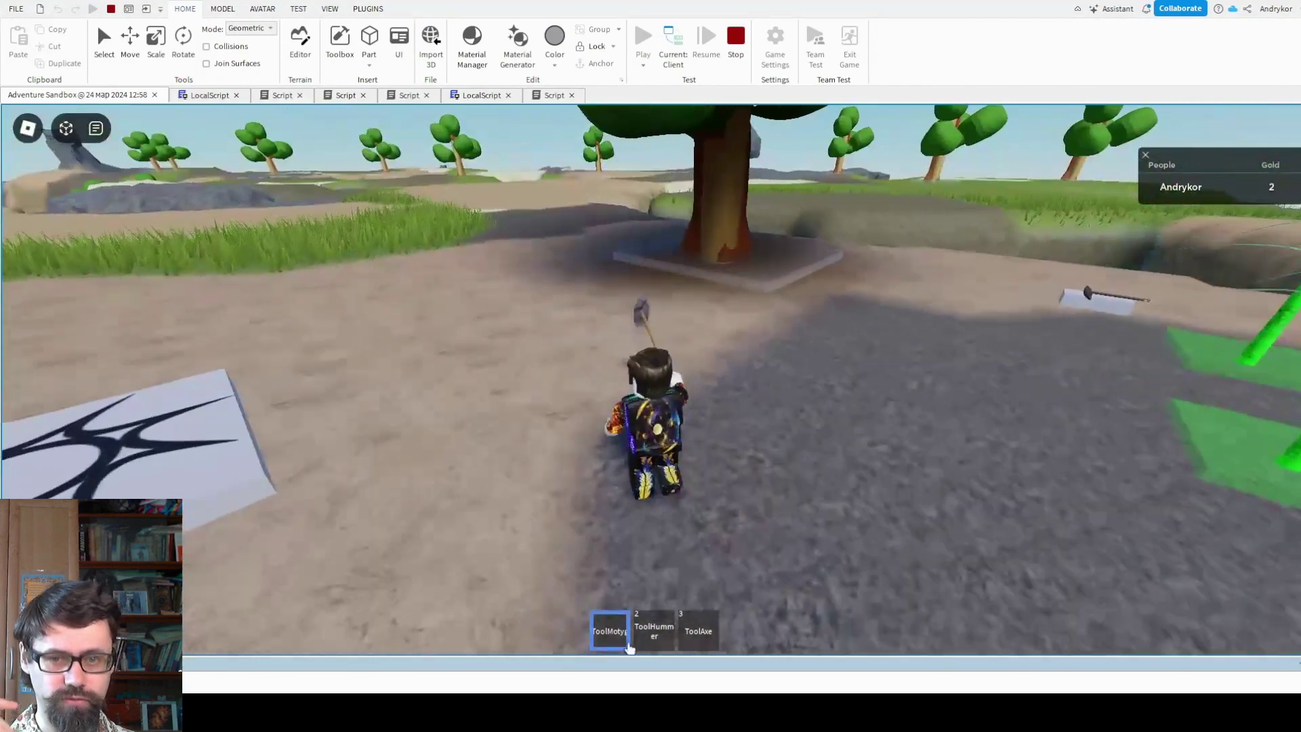
click(654, 627)
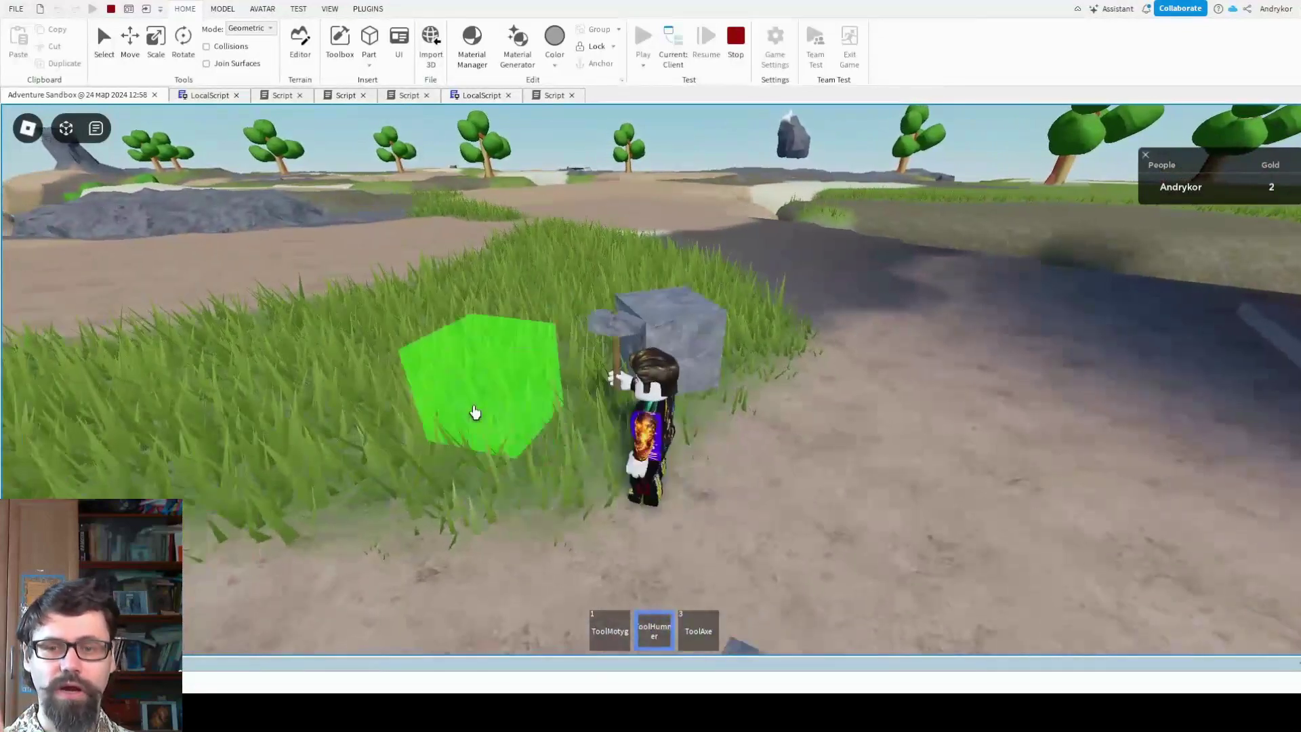
click(475, 413)
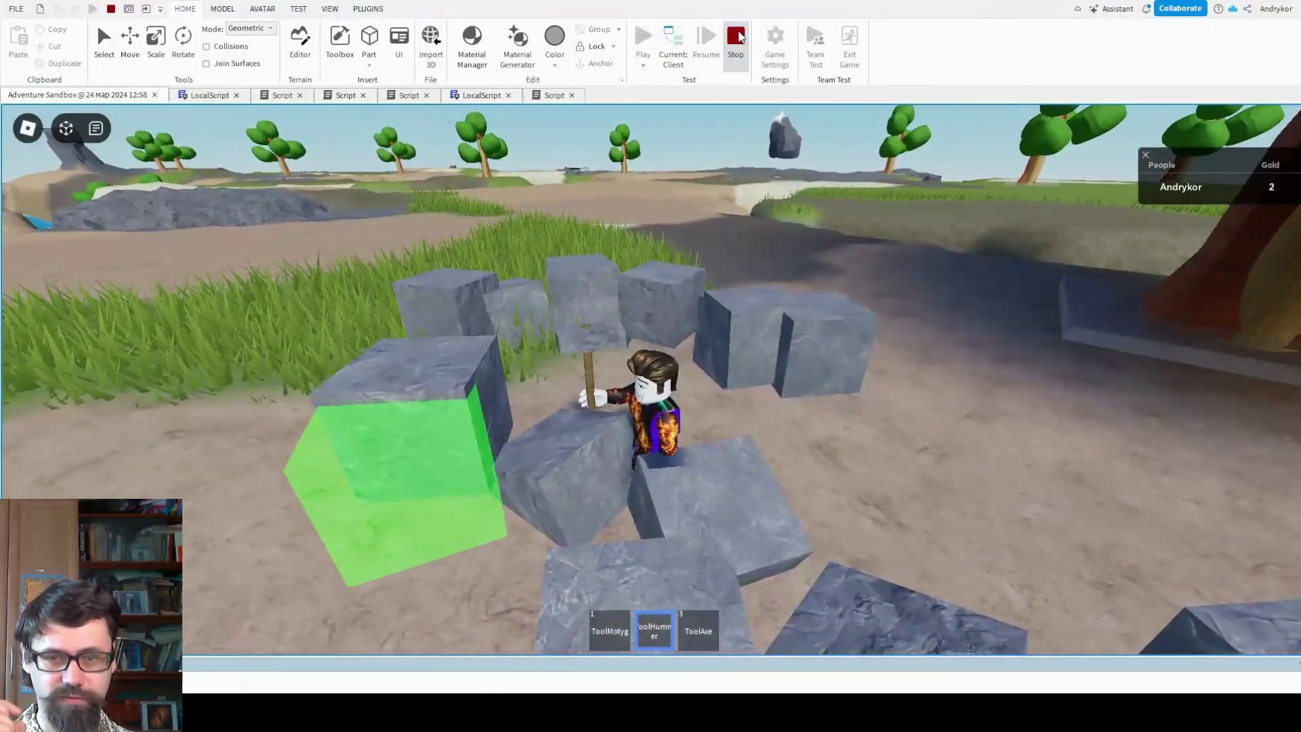
click(735, 37)
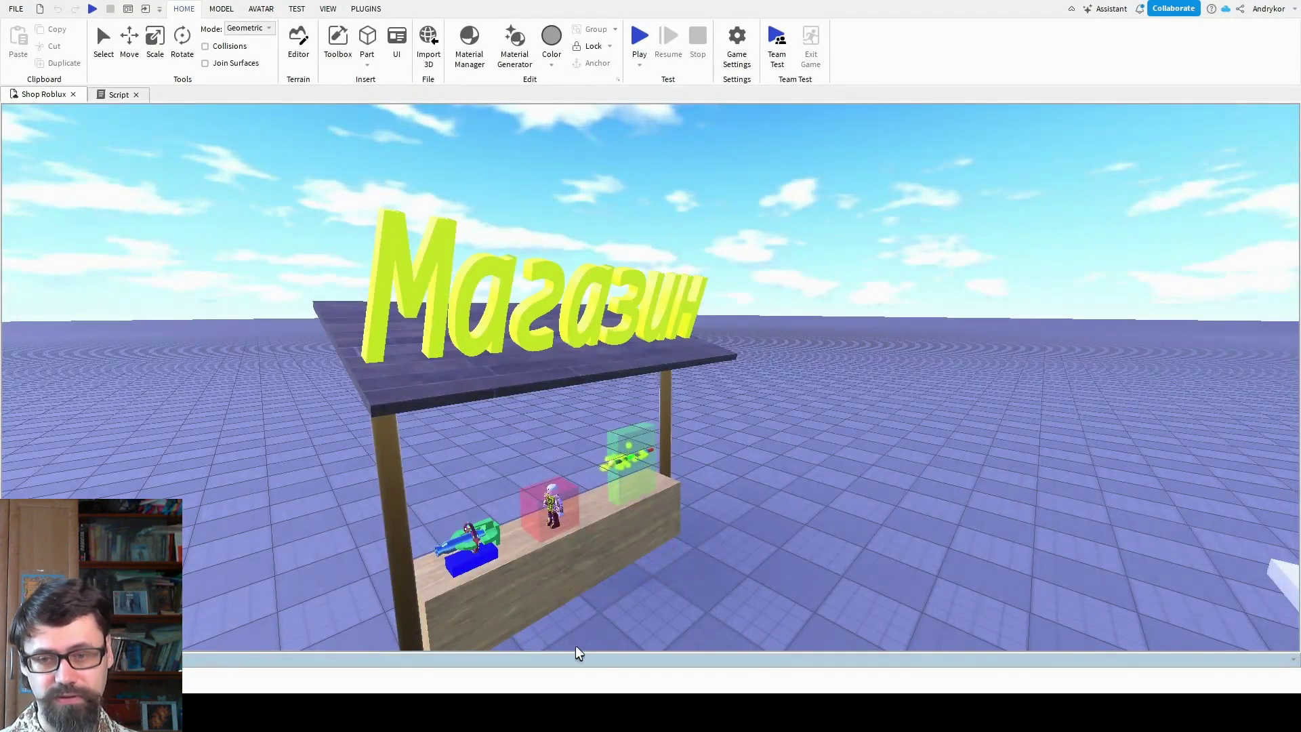
- Start a Shop Roblox playtest and run the character up to the shop stand
click(637, 46)
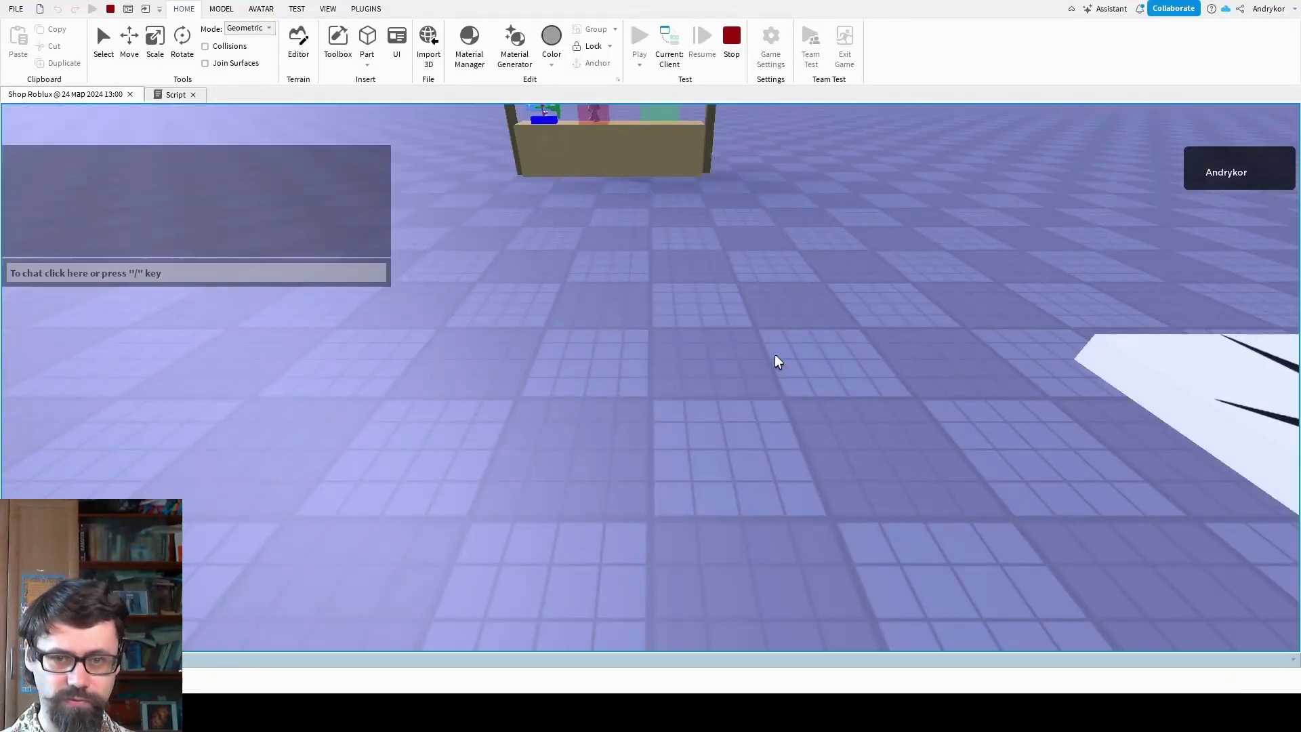
key(w)
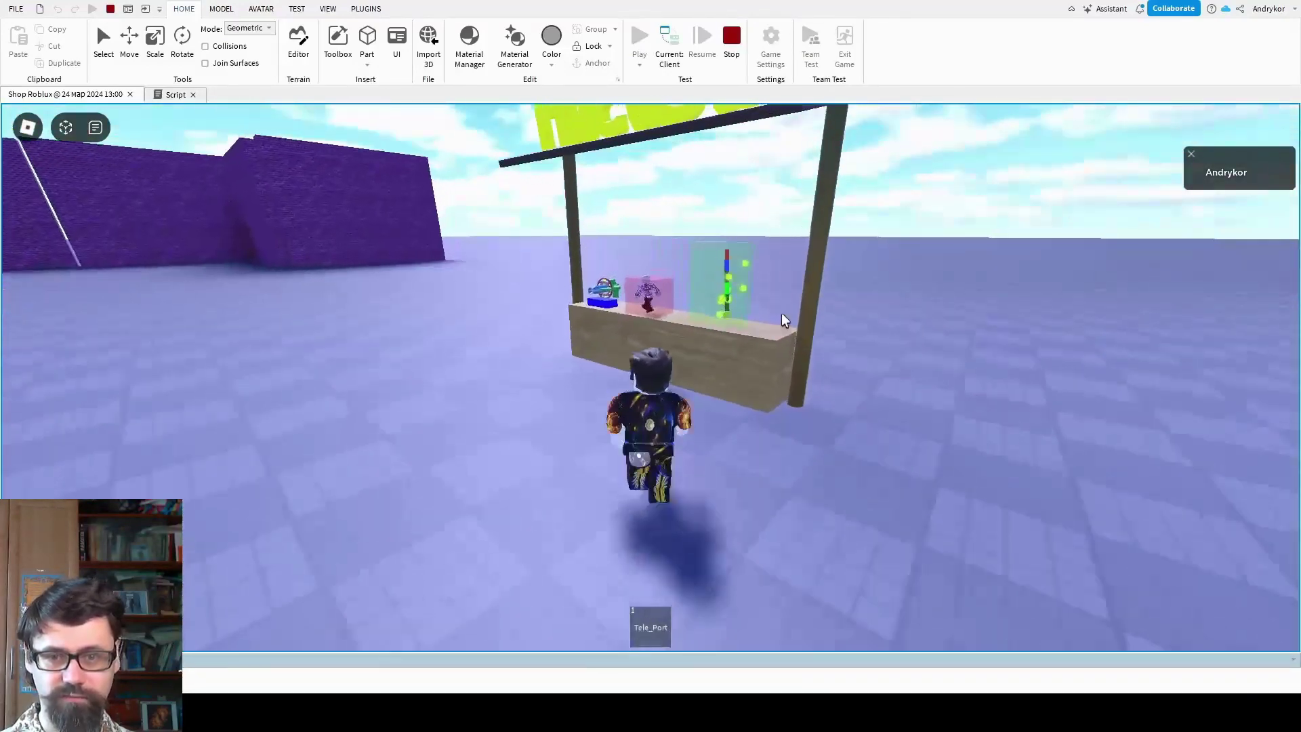
key(a)
right_drag(784, 320, 778, 338)
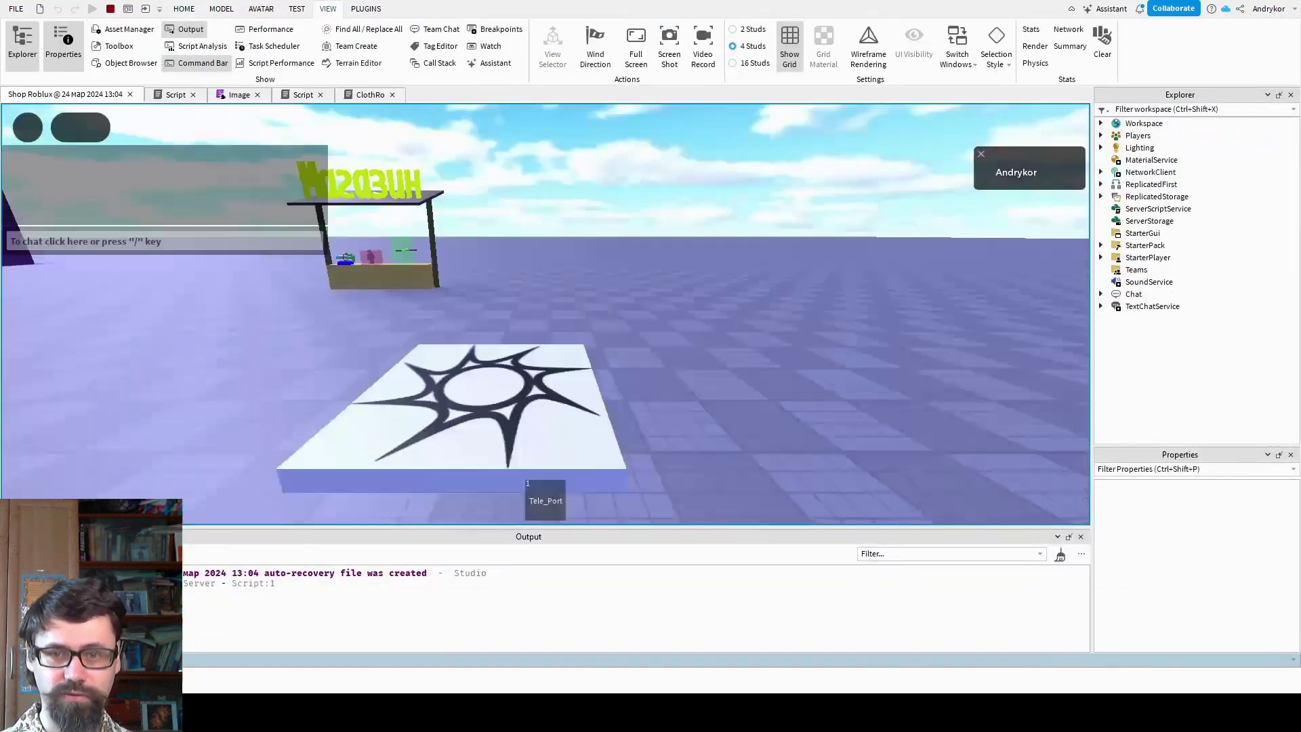
key(w)
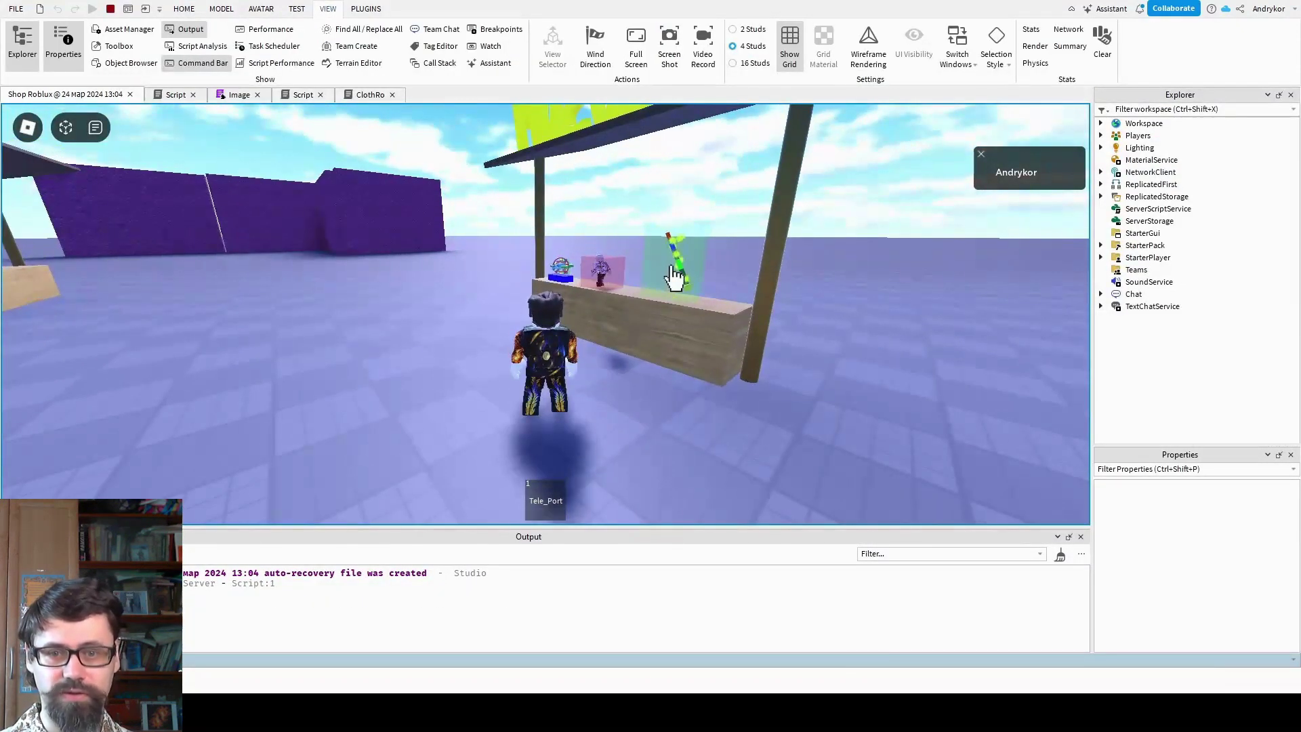
- Buy the Magic Wand Color, speedup and Wall Solvent items, closing each success message
click(674, 277)
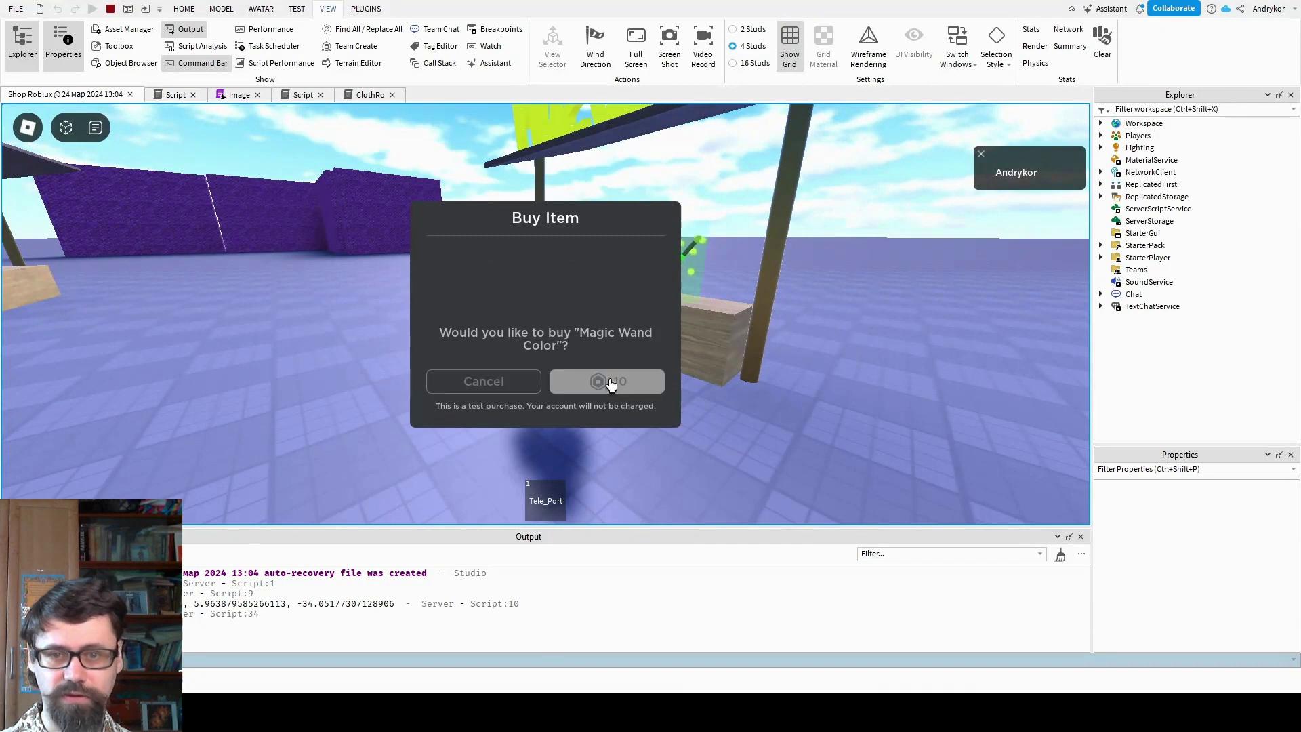
click(544, 352)
click(648, 300)
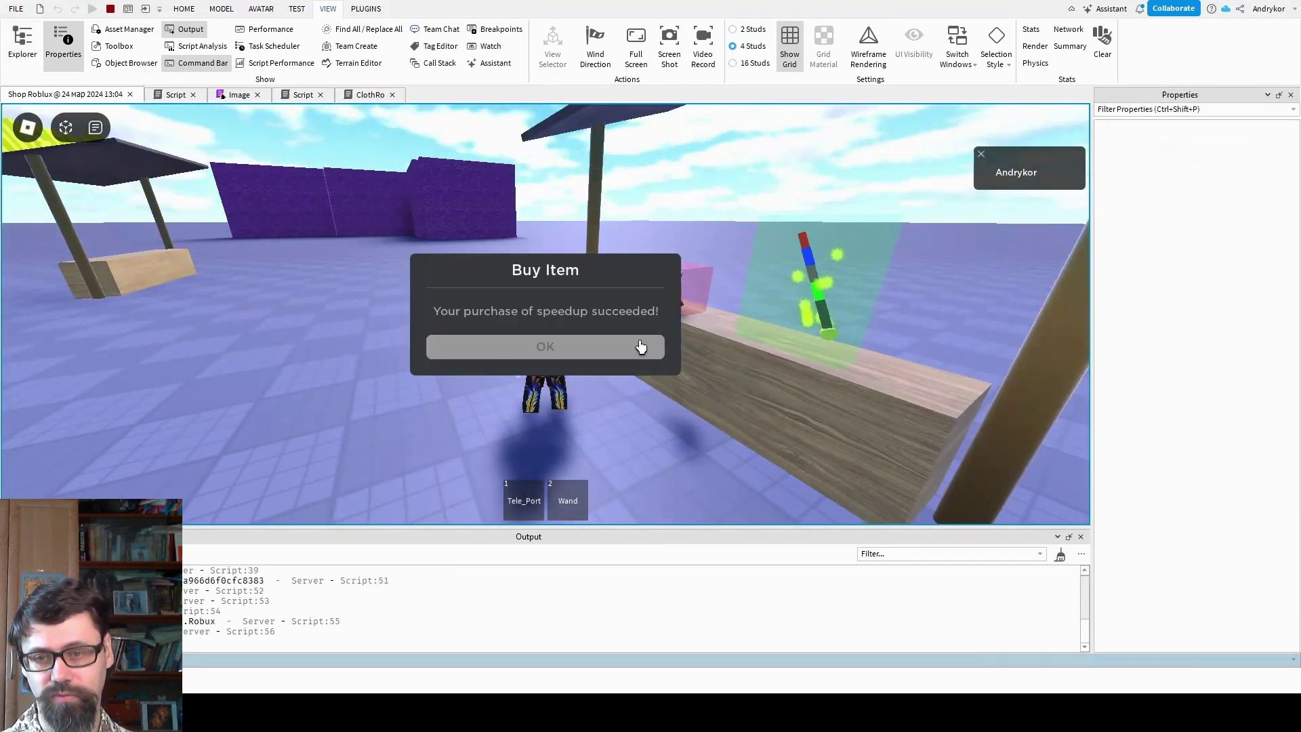
click(641, 347)
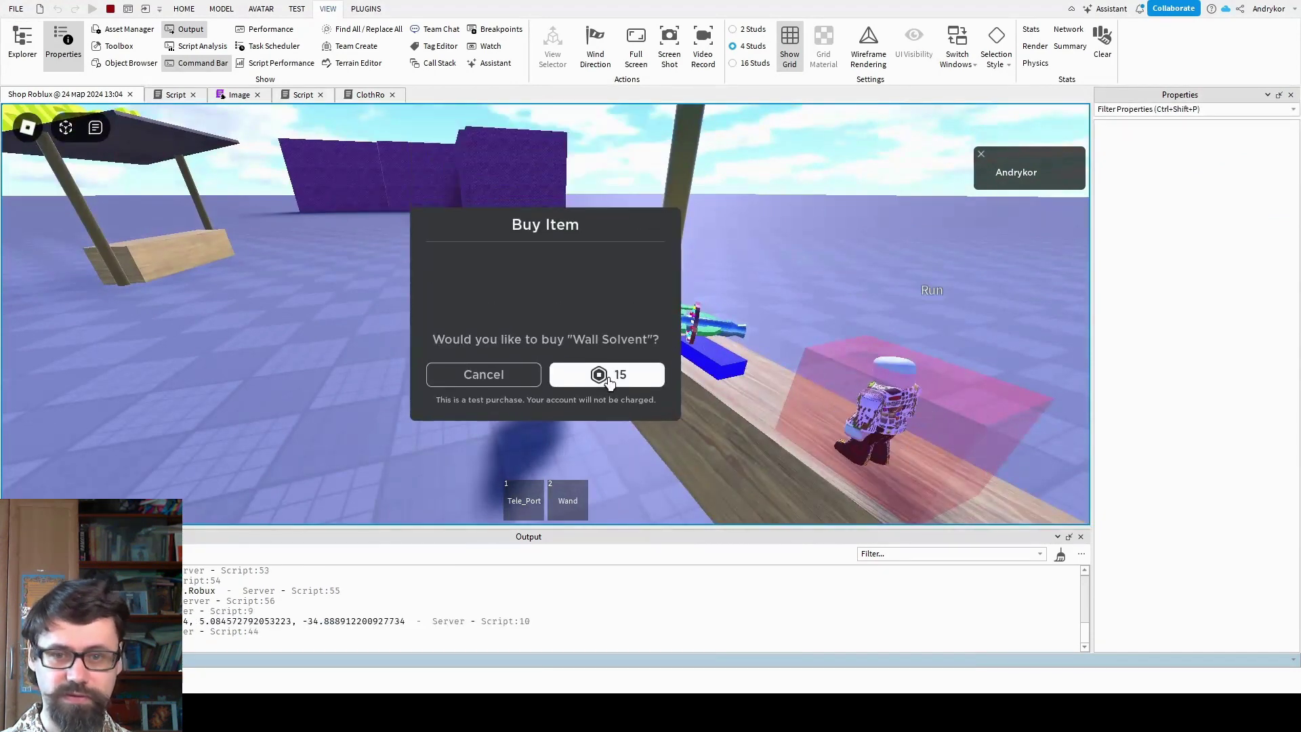
click(596, 358)
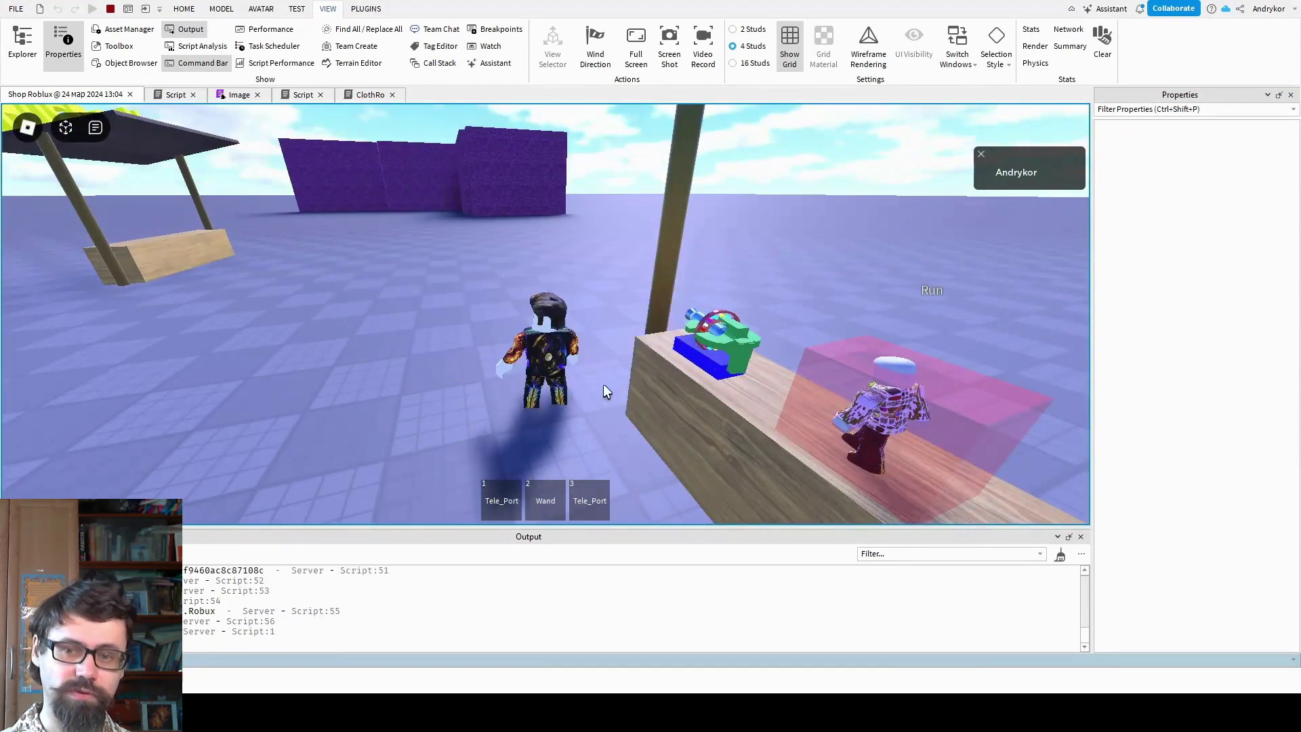
- Equip the wand, walk to the purple walls and recolour them several times
key(2)
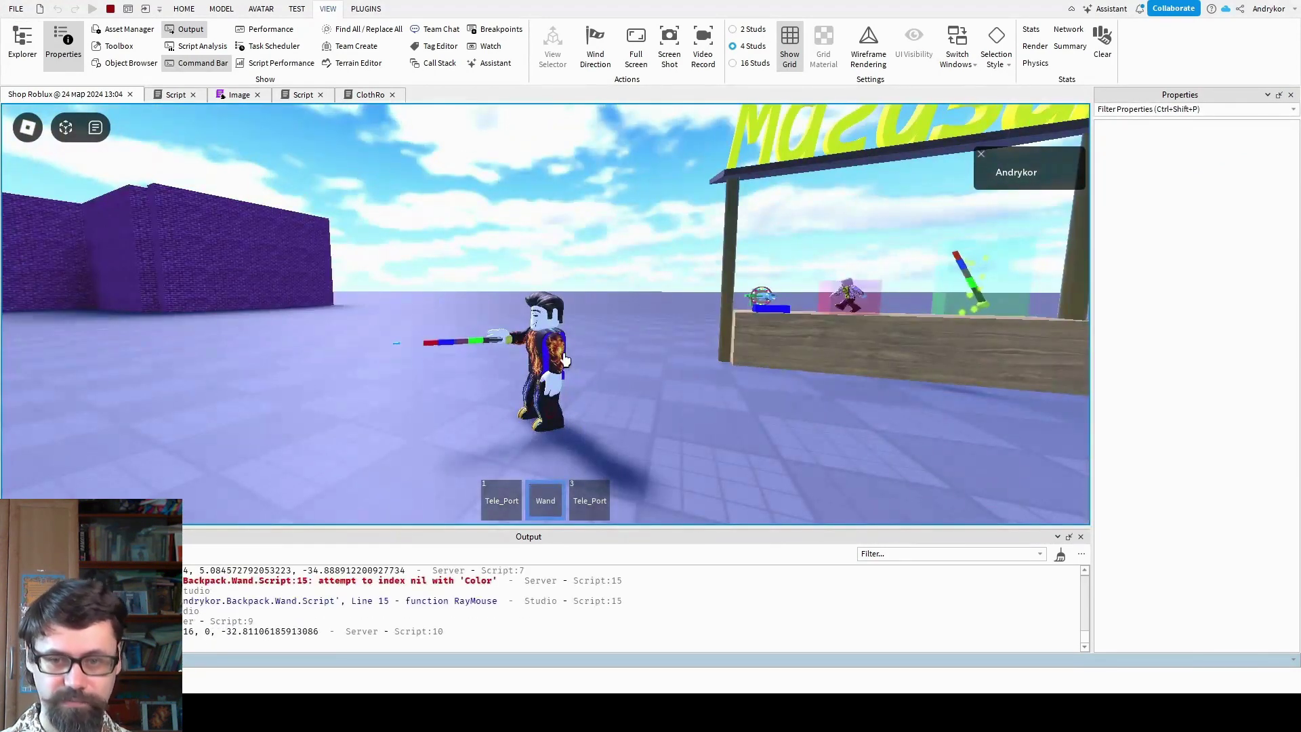
right_drag(569, 361, 546, 312)
key(w)
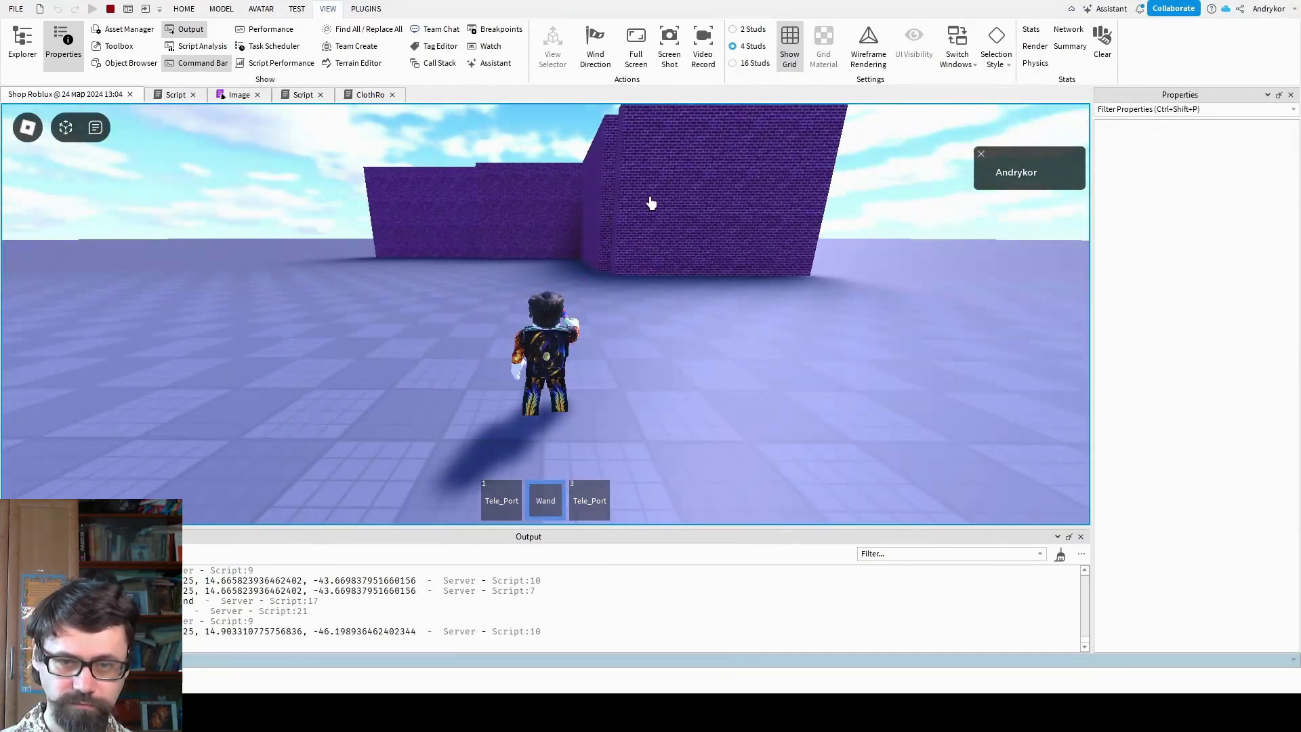
click(517, 223)
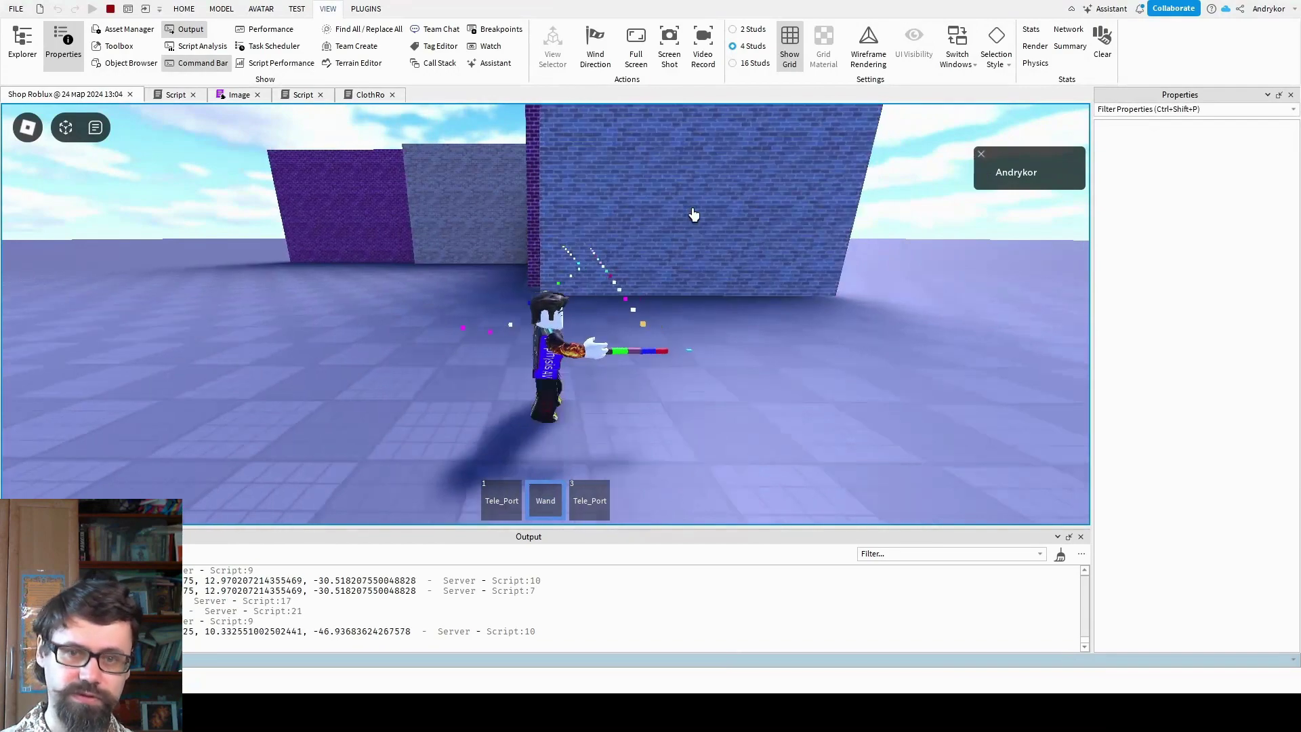
click(692, 212)
click(648, 195)
key(a)
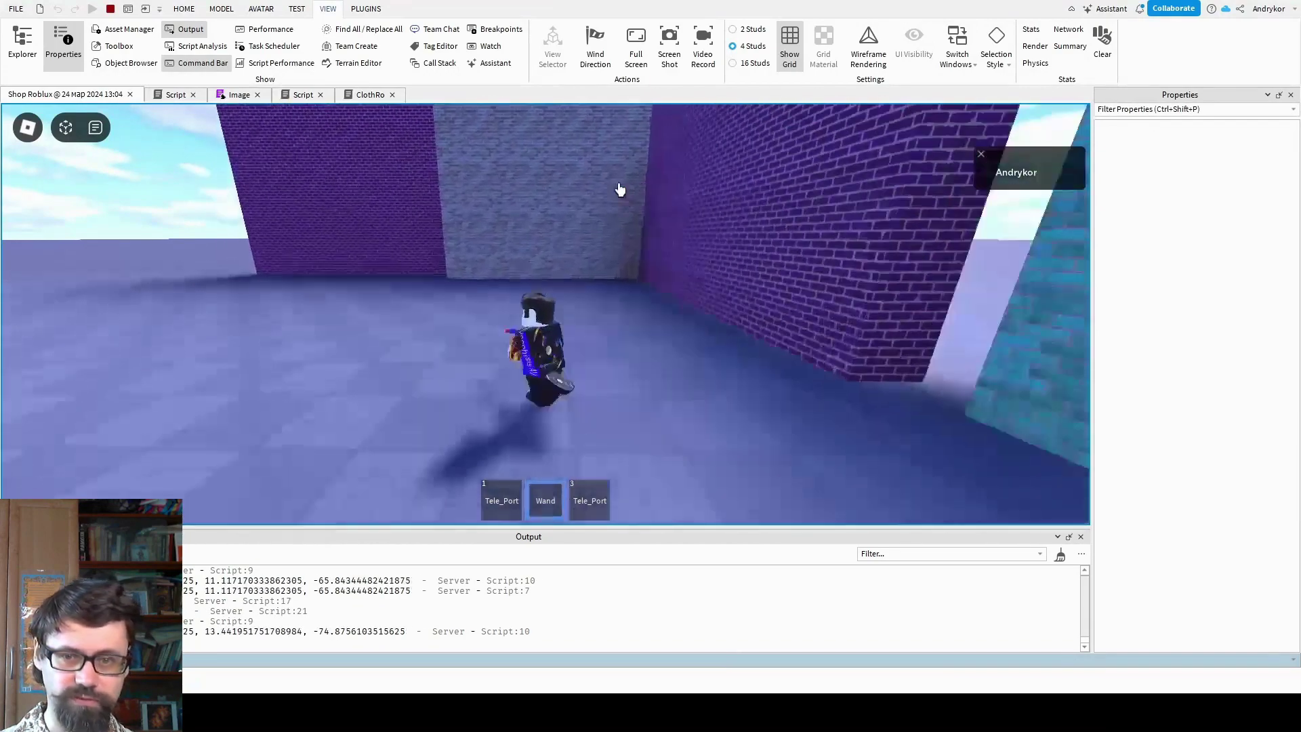
key(a)
click(542, 181)
- Move along the grey walls, recolouring them and turning the teal wall blue
key(d)
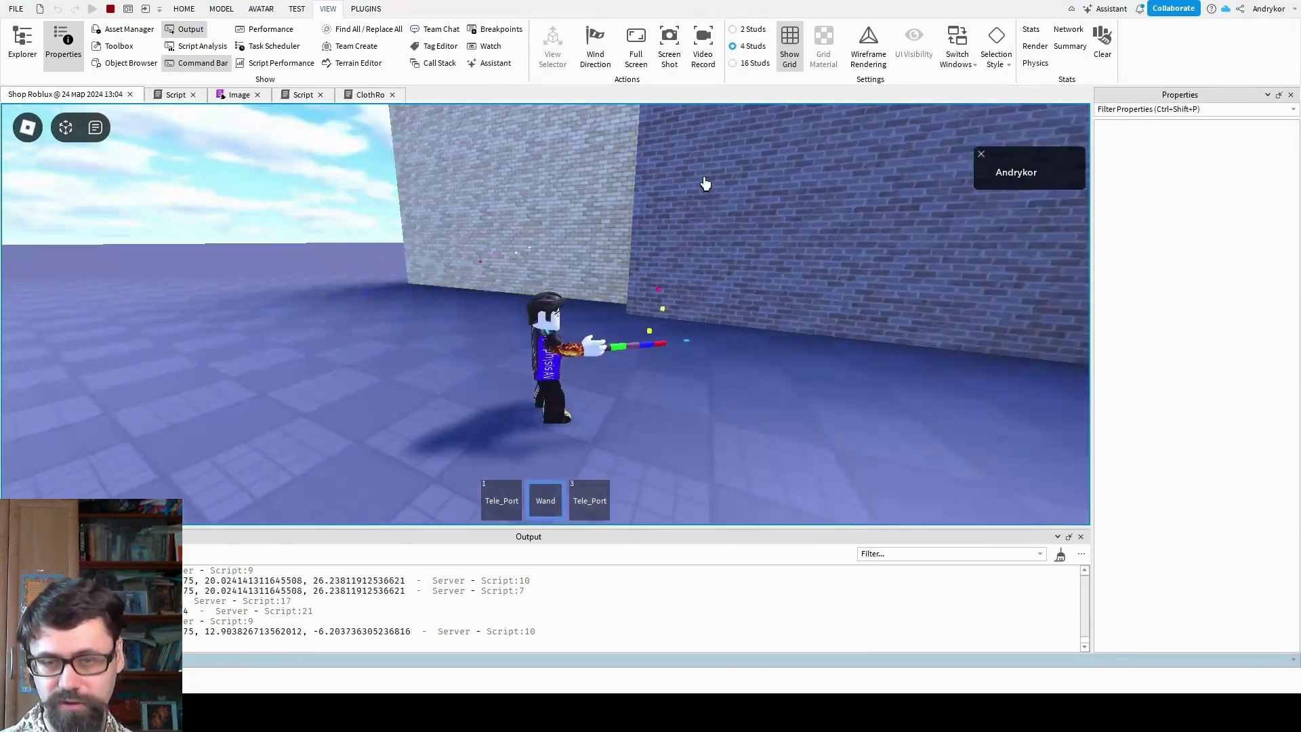
click(750, 196)
key(d)
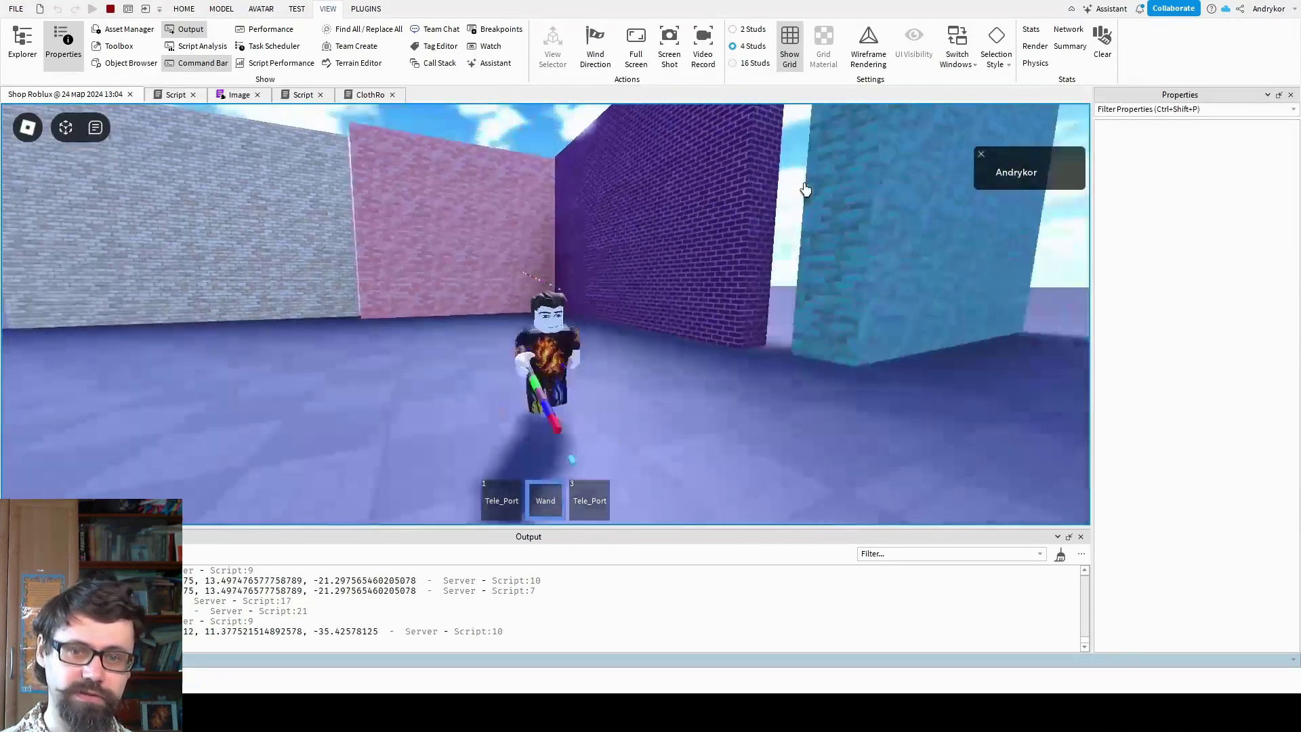
click(804, 191)
click(804, 190)
key(d)
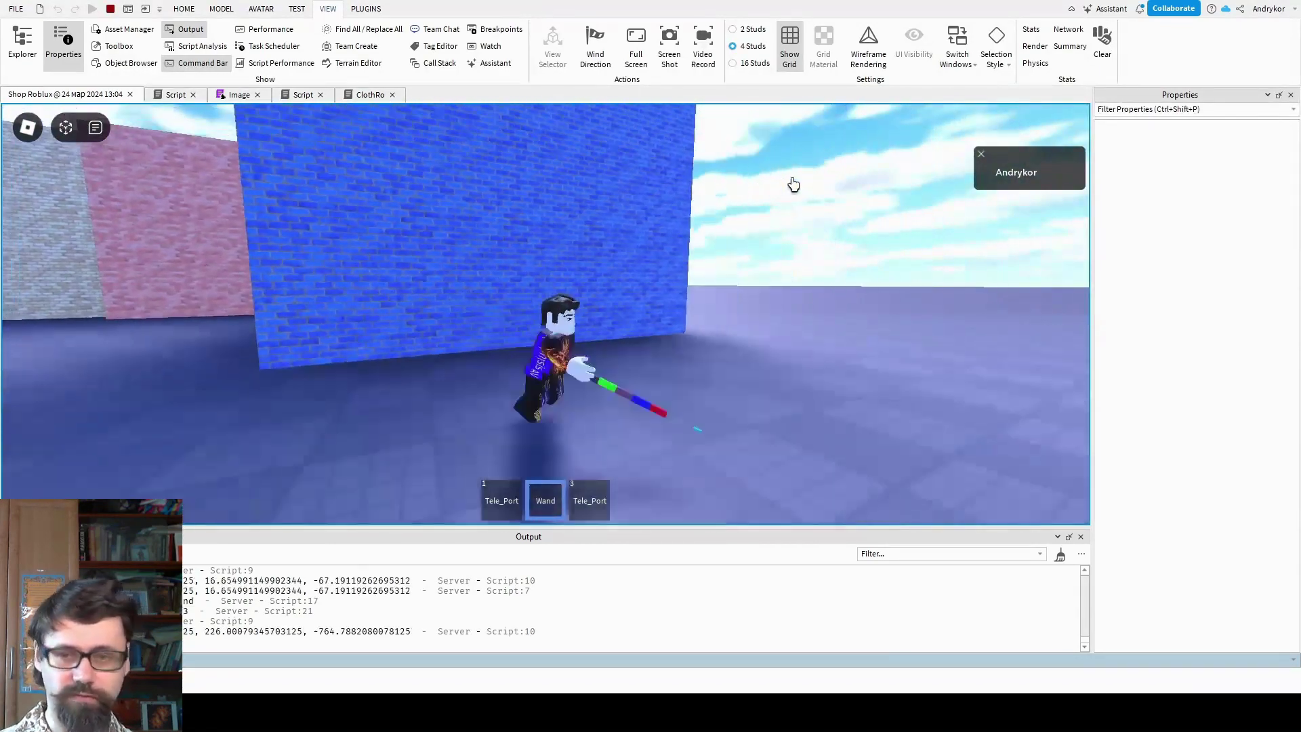
click(858, 400)
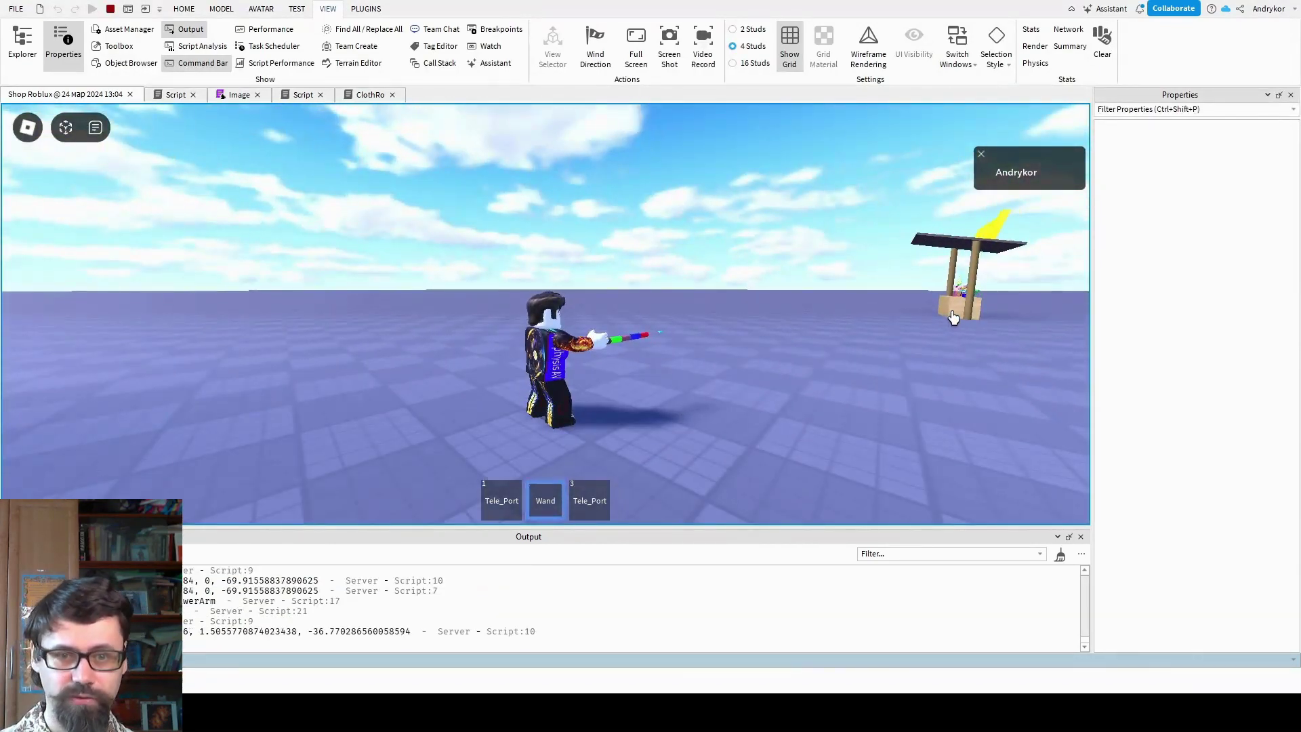
- Run back to the coloured walls, recolour a brick wall, and teleport near the purple wall
key(w)
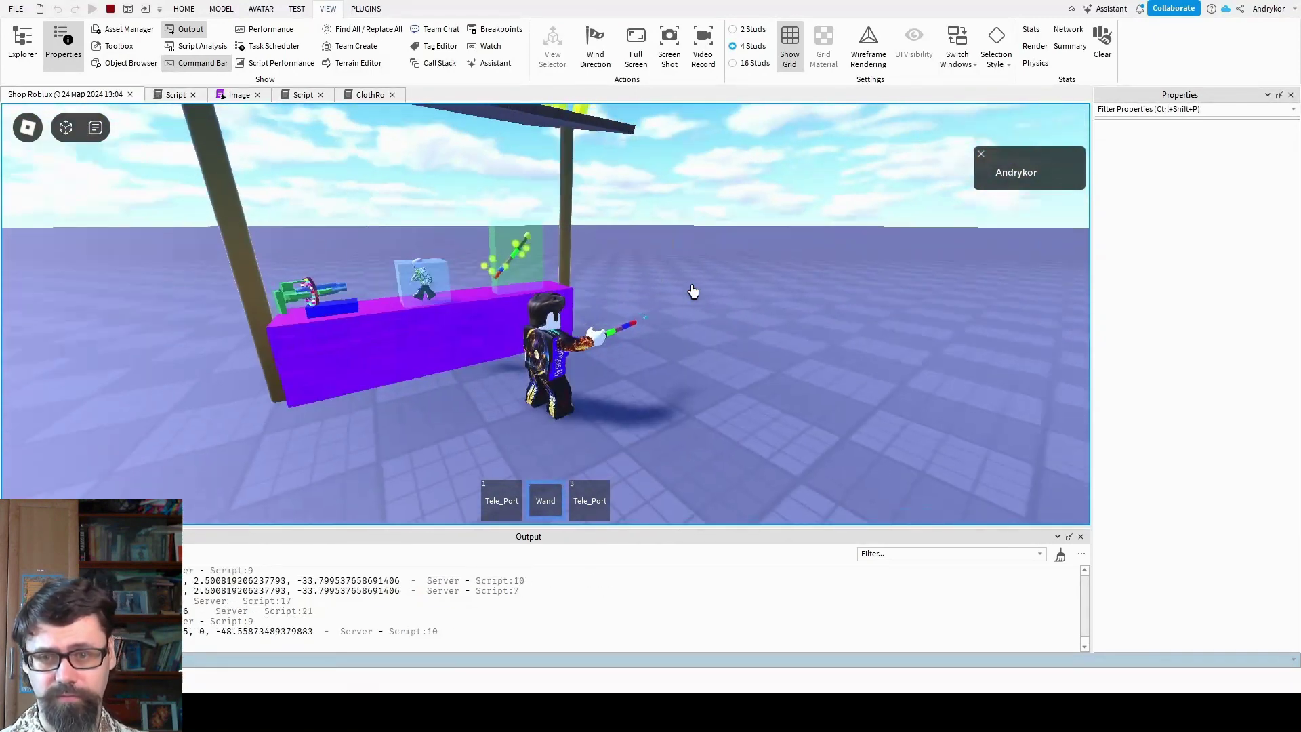
key(d)
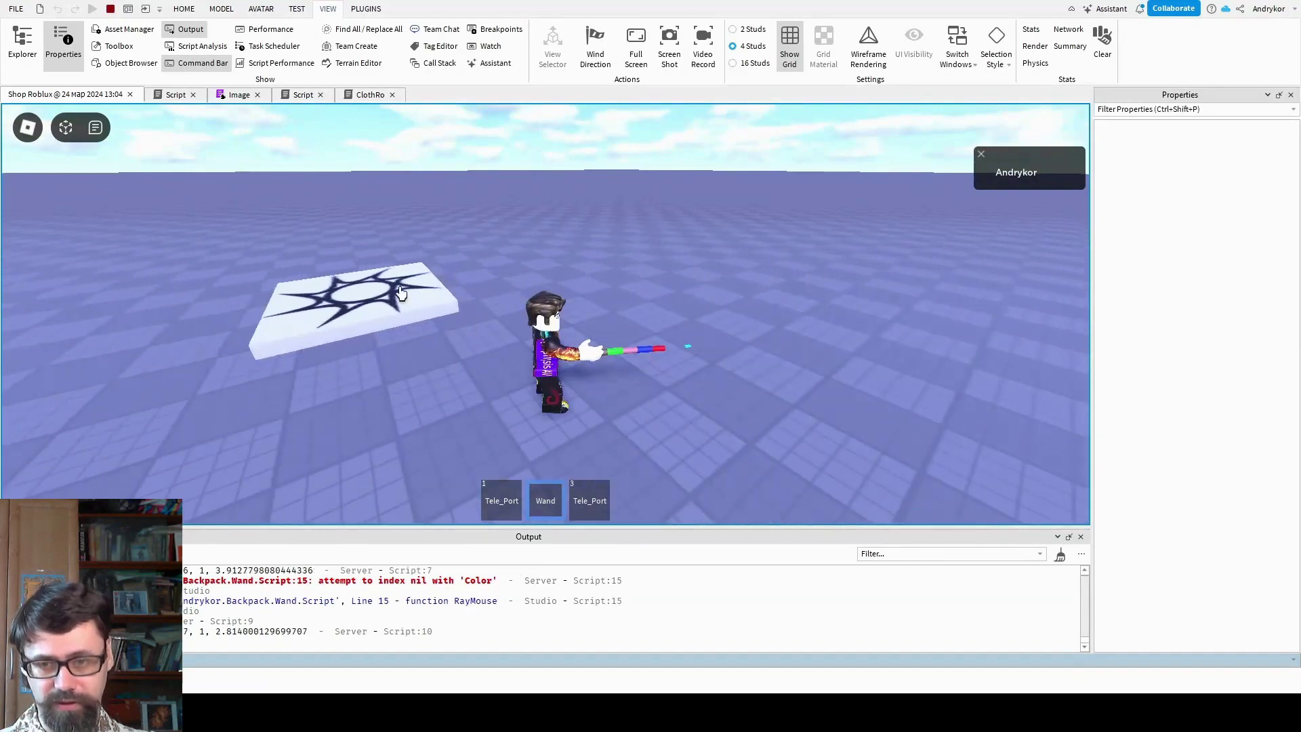
key(w)
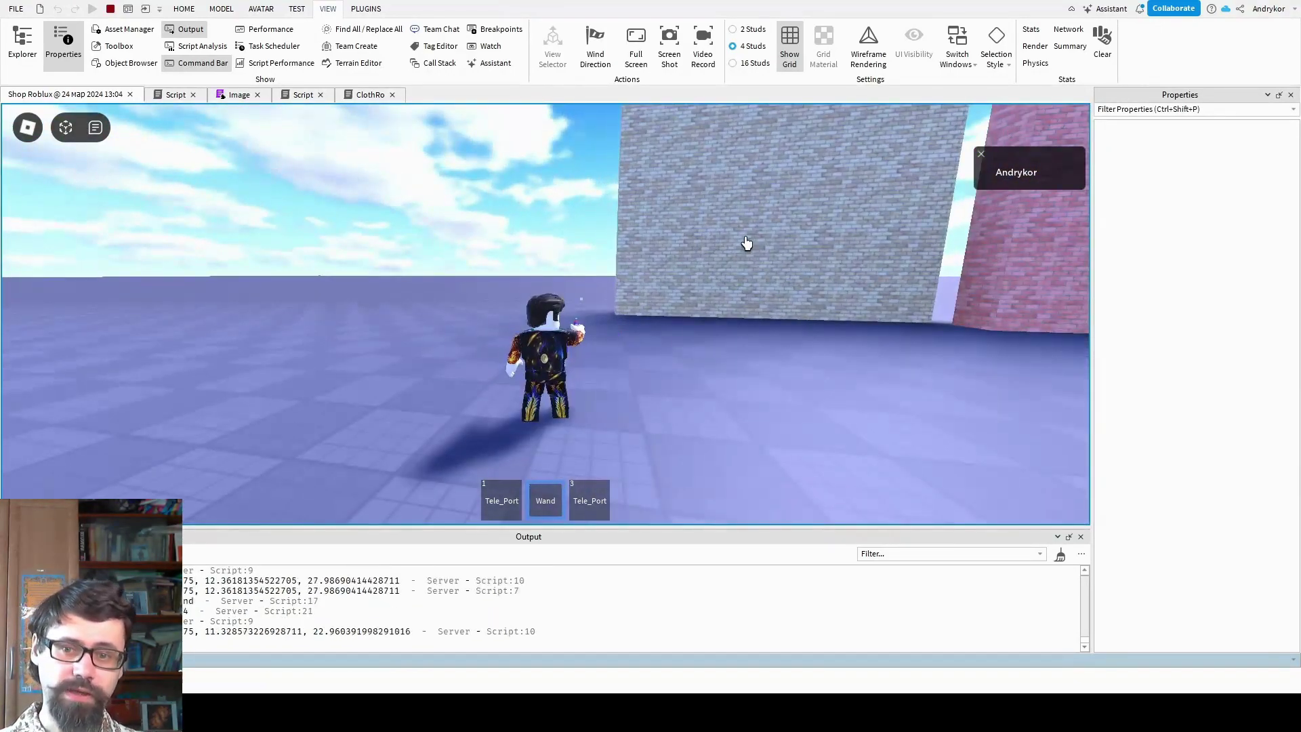
click(780, 248)
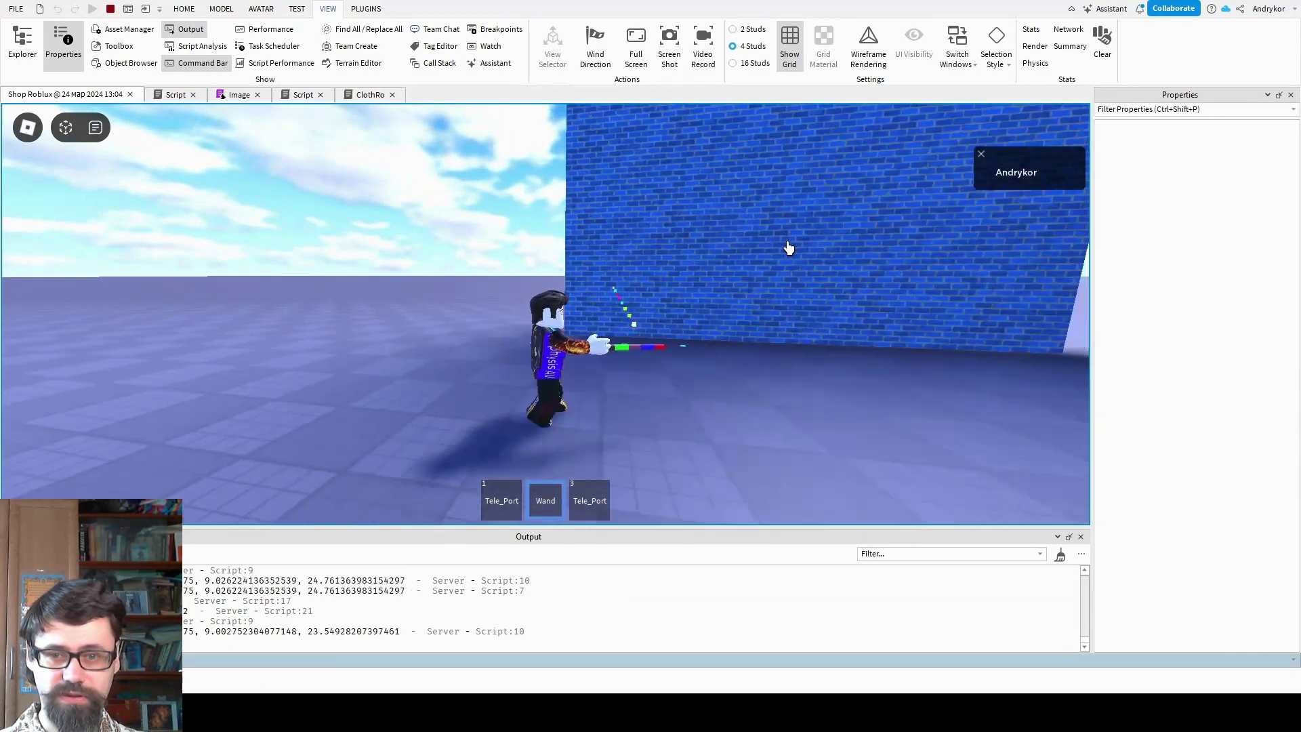
key(s)
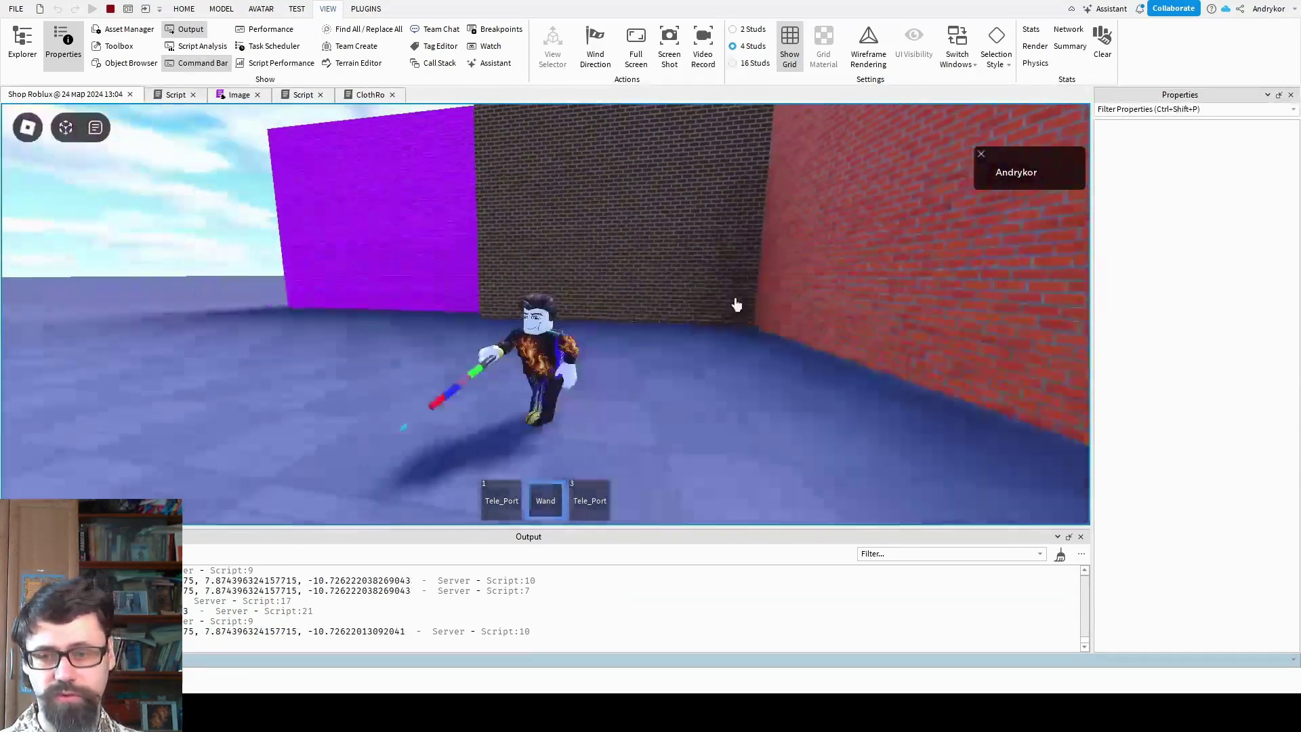
click(703, 381)
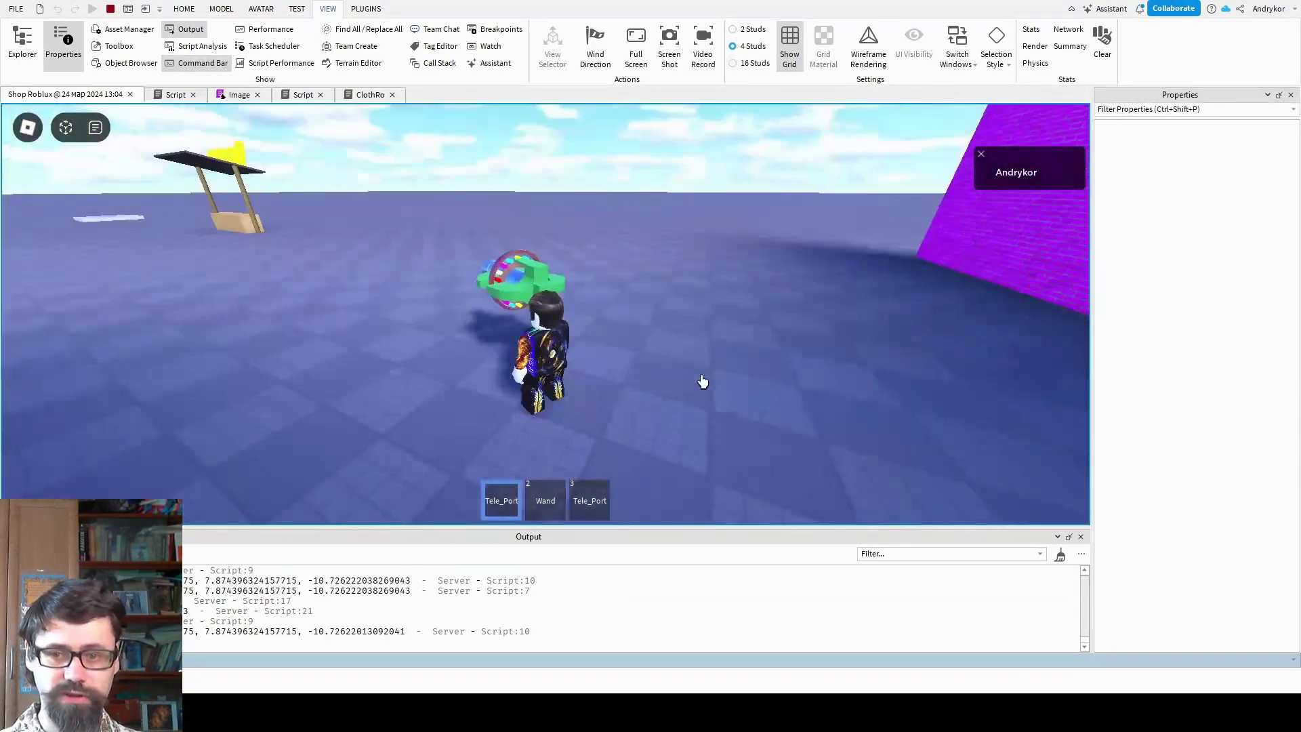
- Teleport around the red brick wall and coloured walls with the Tele_Port wand
click(668, 230)
click(706, 242)
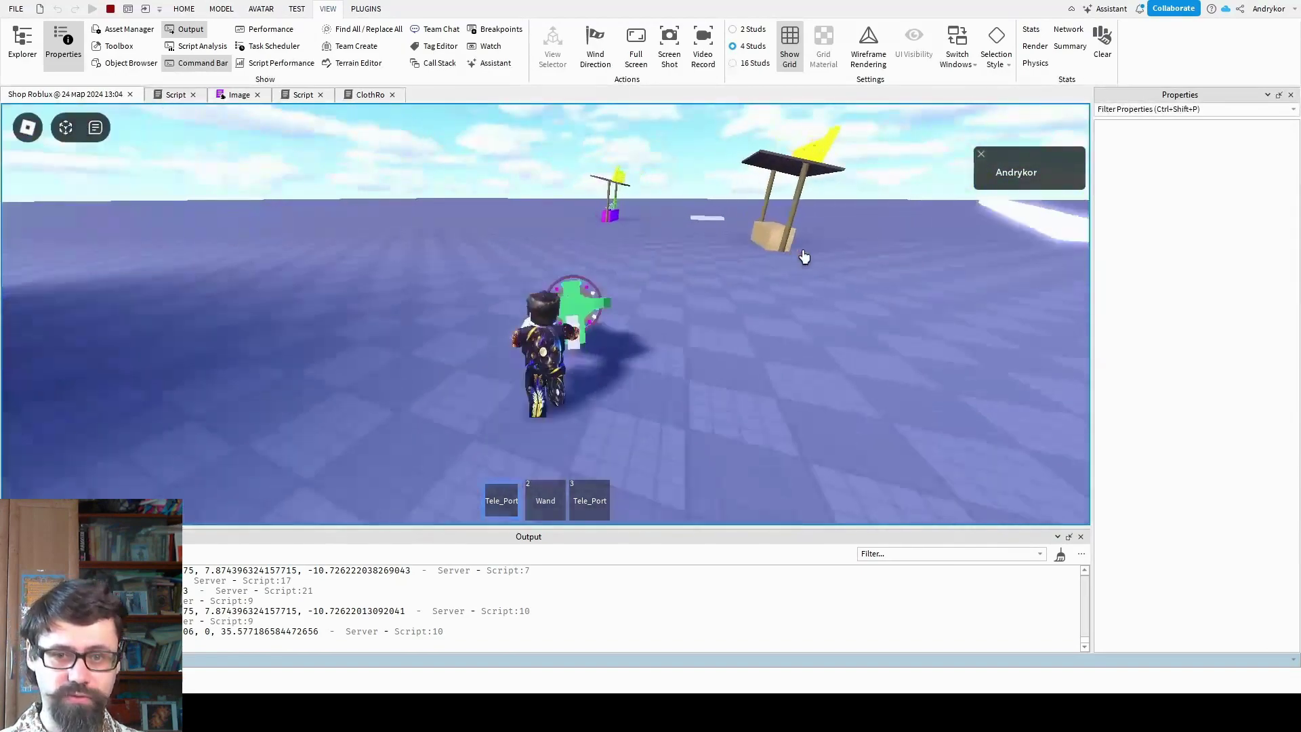
click(805, 257)
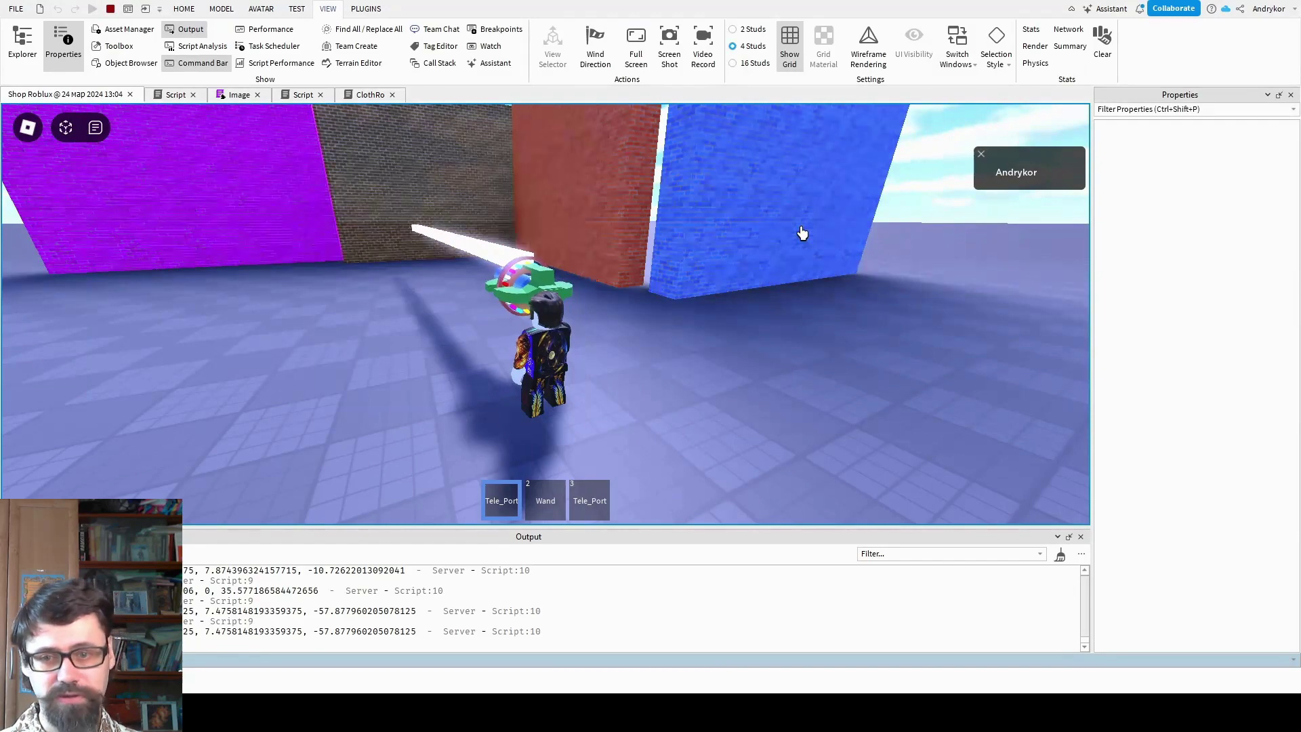
click(821, 222)
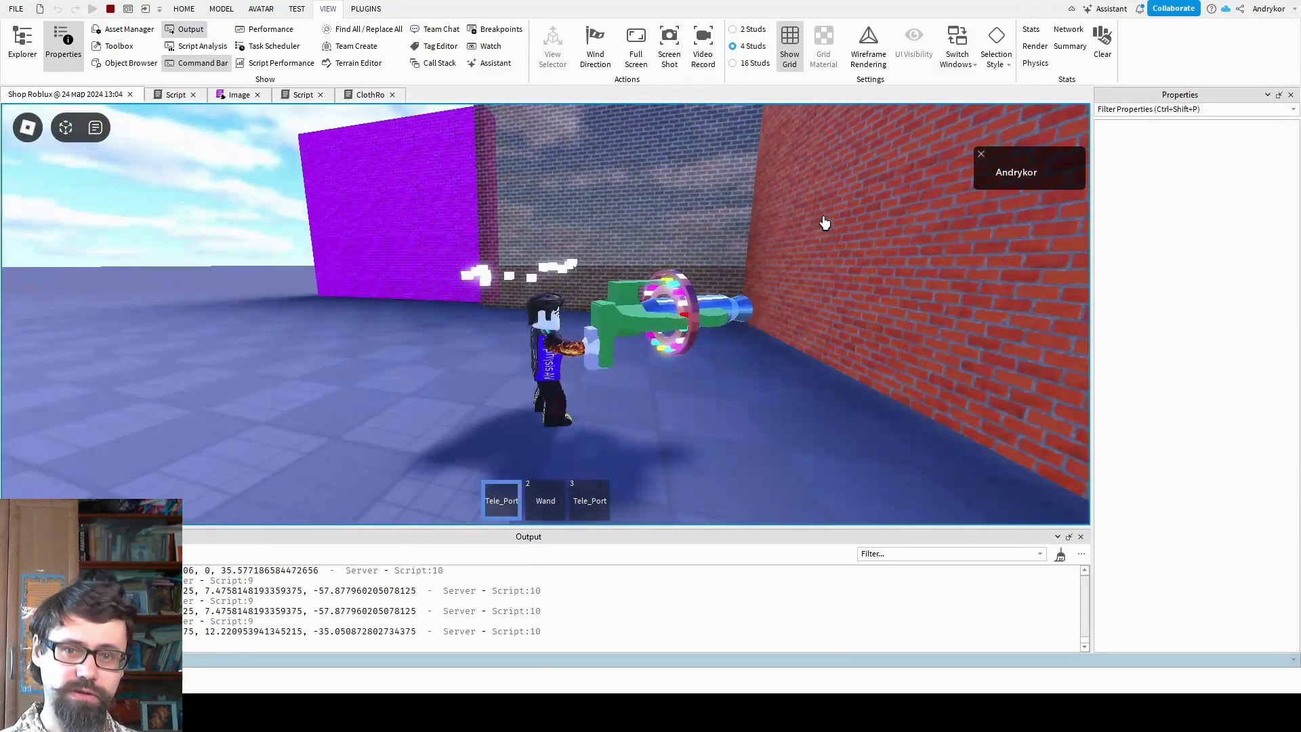
click(824, 222)
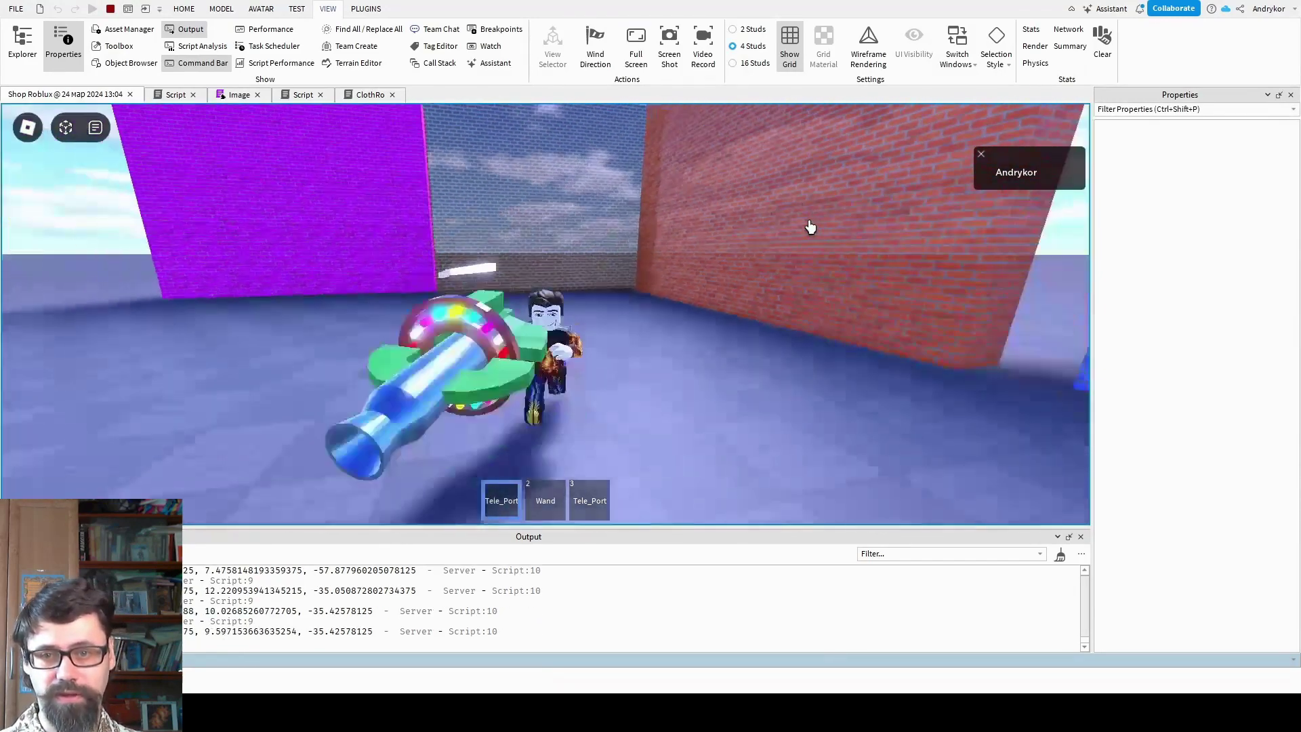
click(811, 226)
click(811, 226)
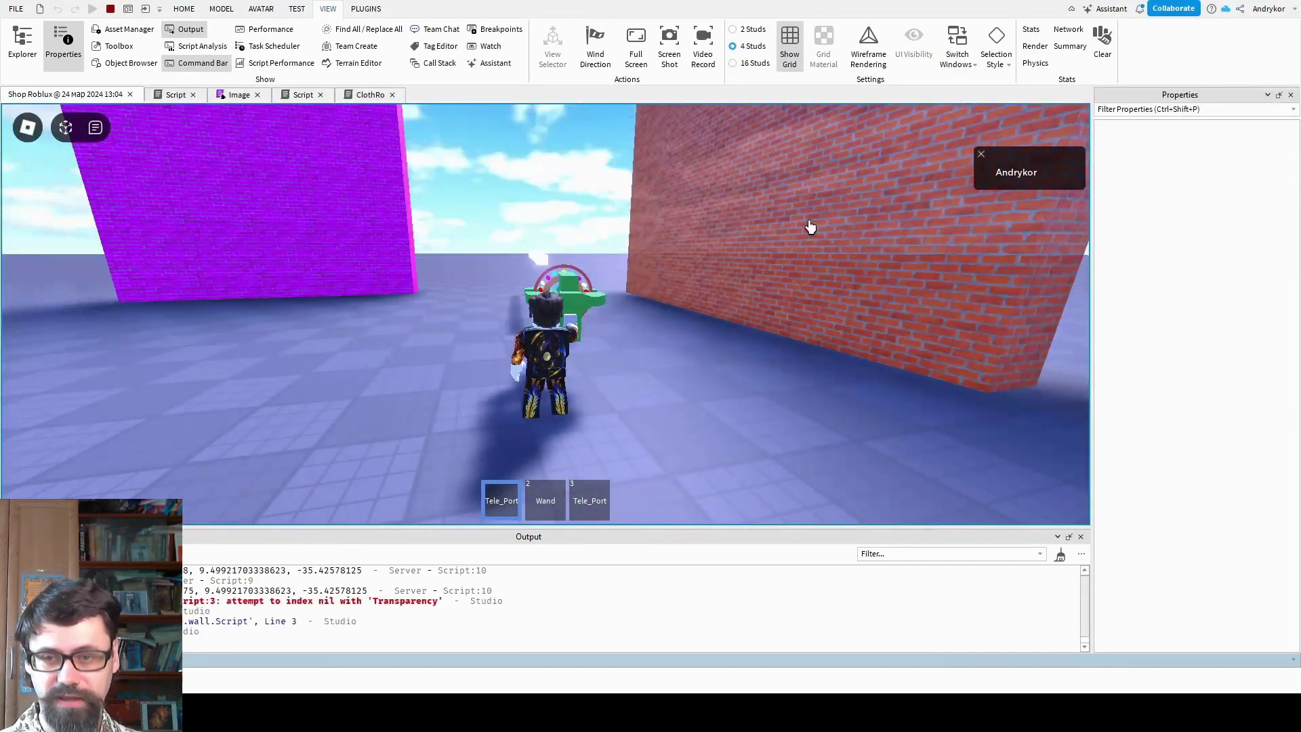
key(w)
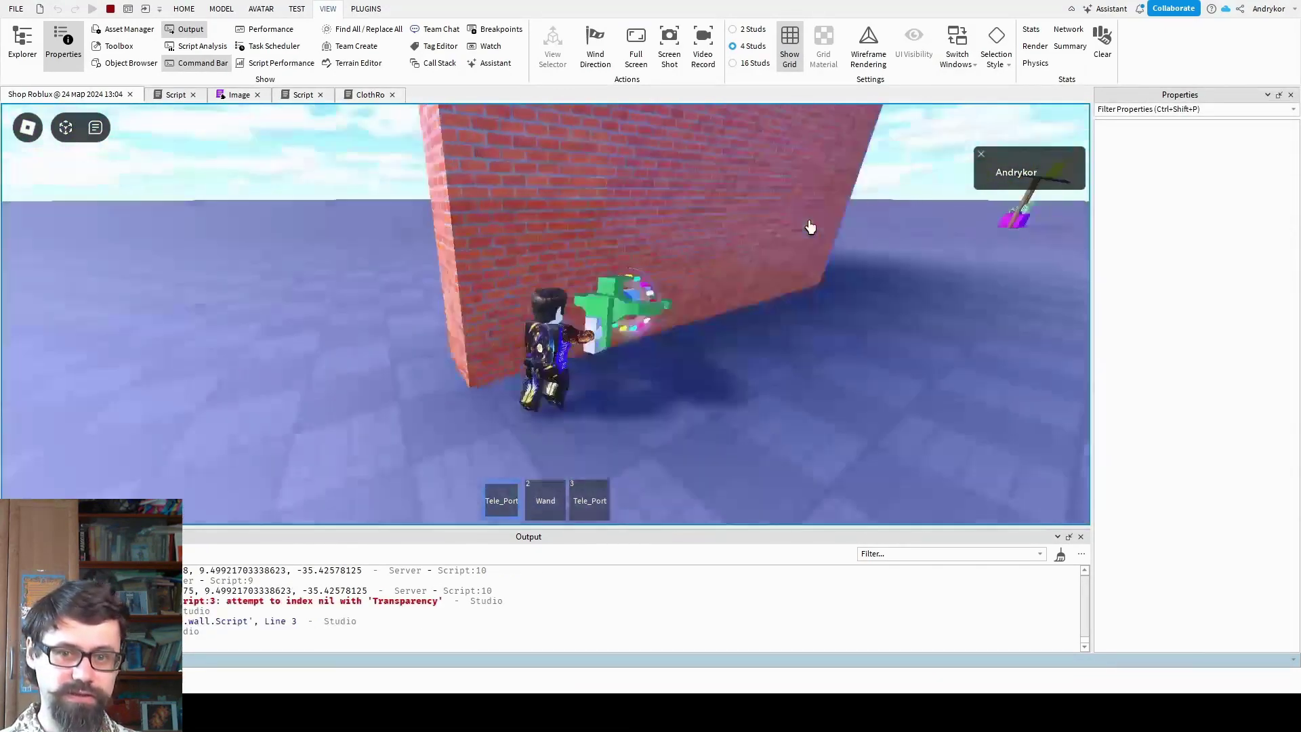
key(s)
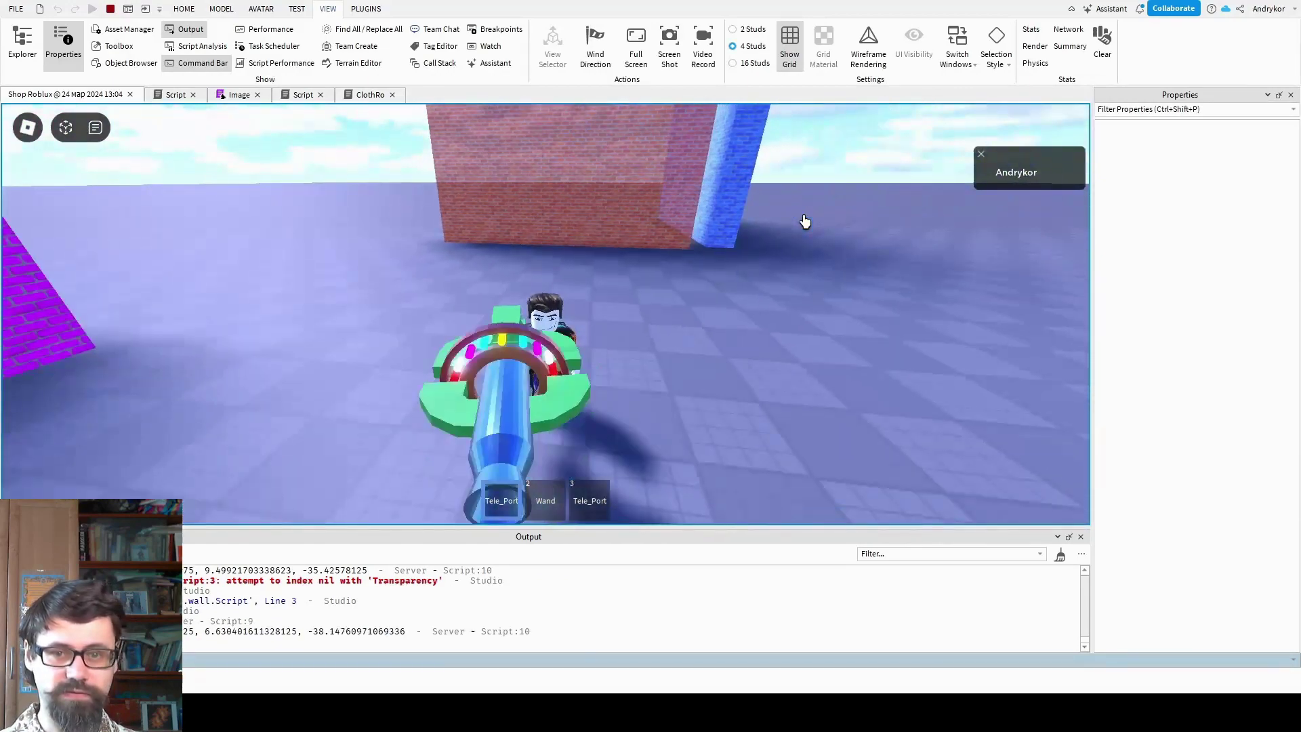
- Keep teleporting across the floor toward the distant posts
click(805, 222)
click(805, 221)
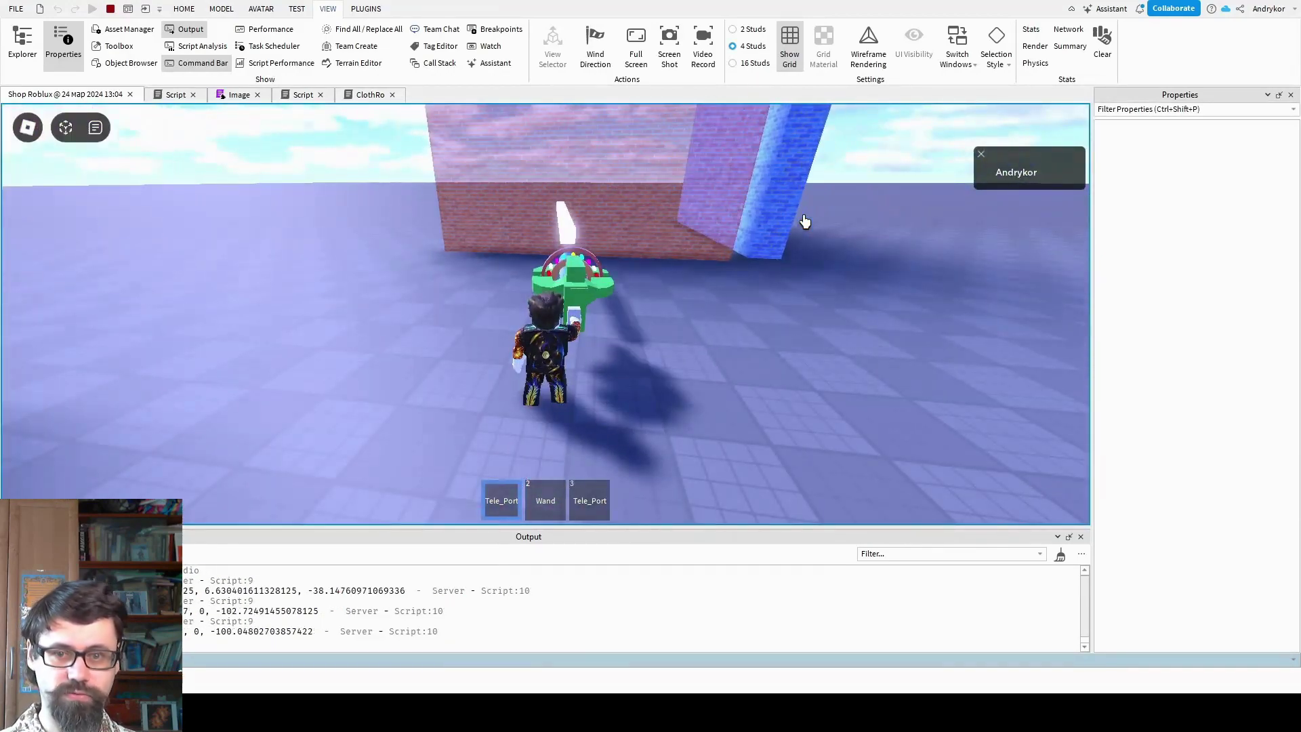
click(806, 221)
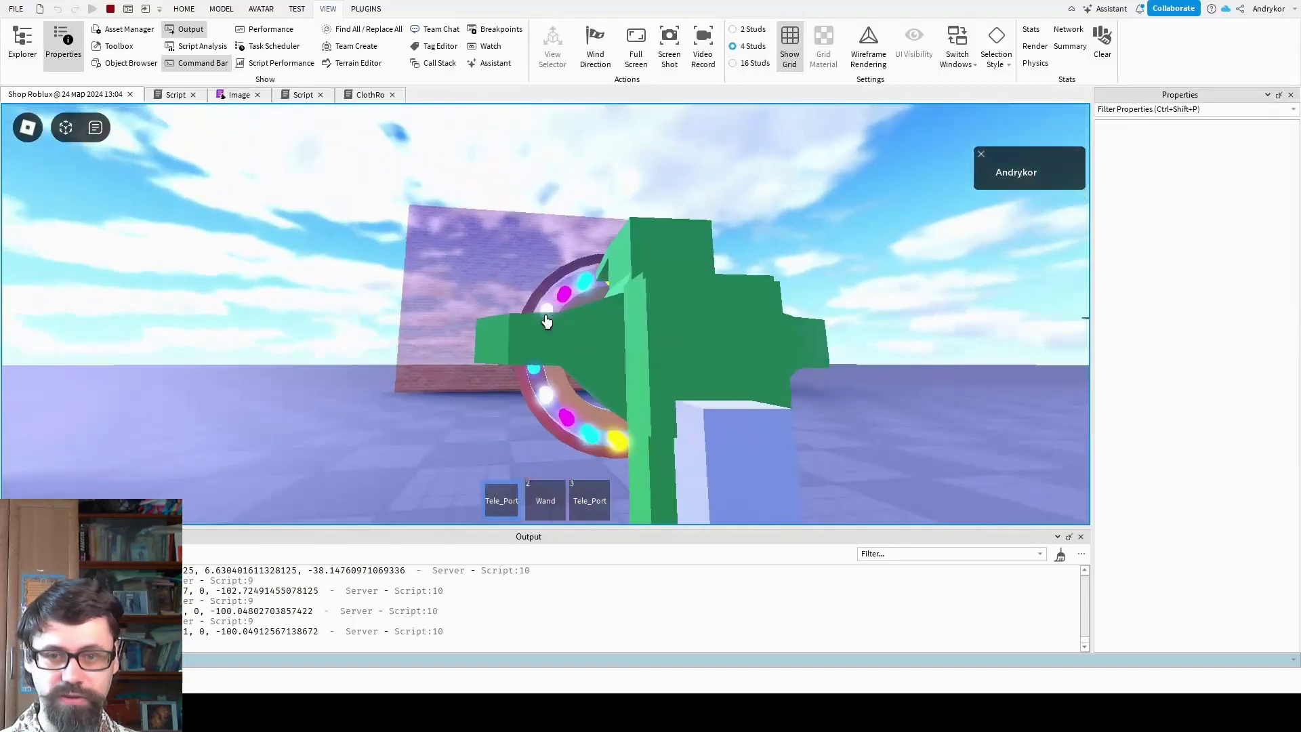
click(547, 321)
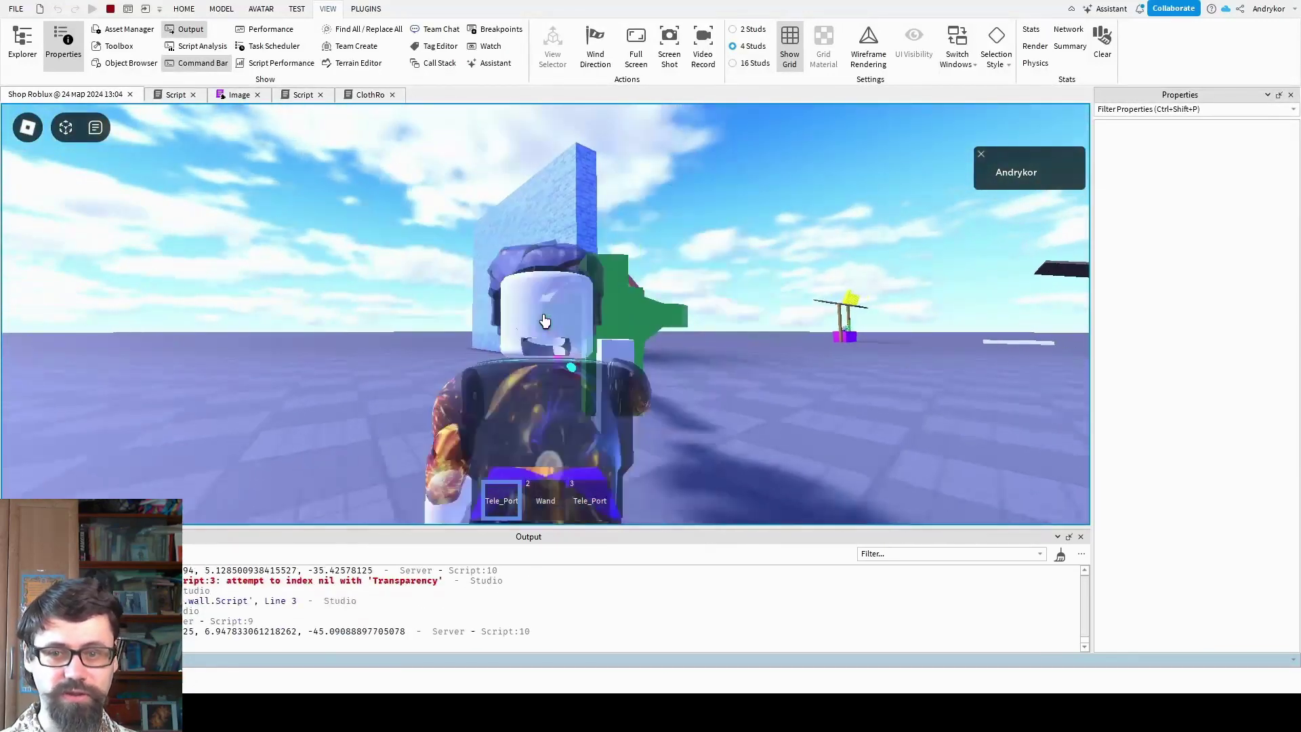
click(546, 324)
click(549, 339)
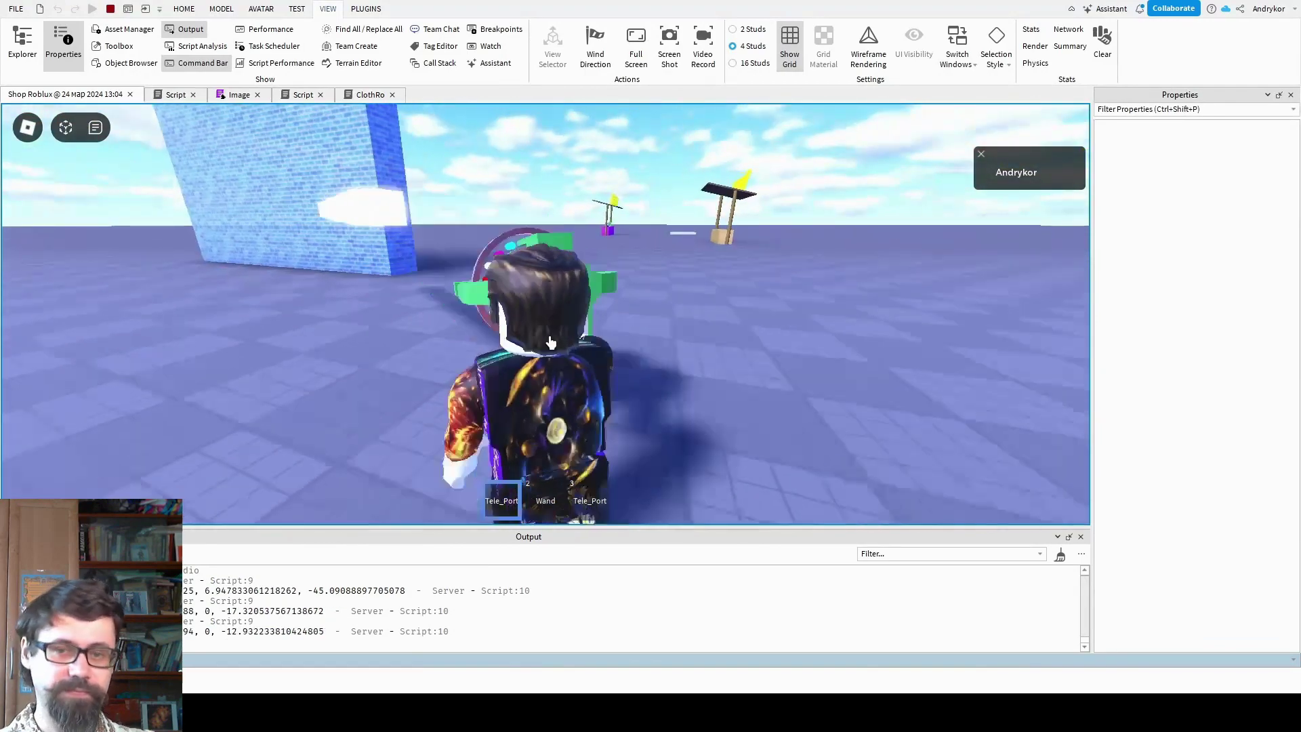
click(553, 341)
click(563, 338)
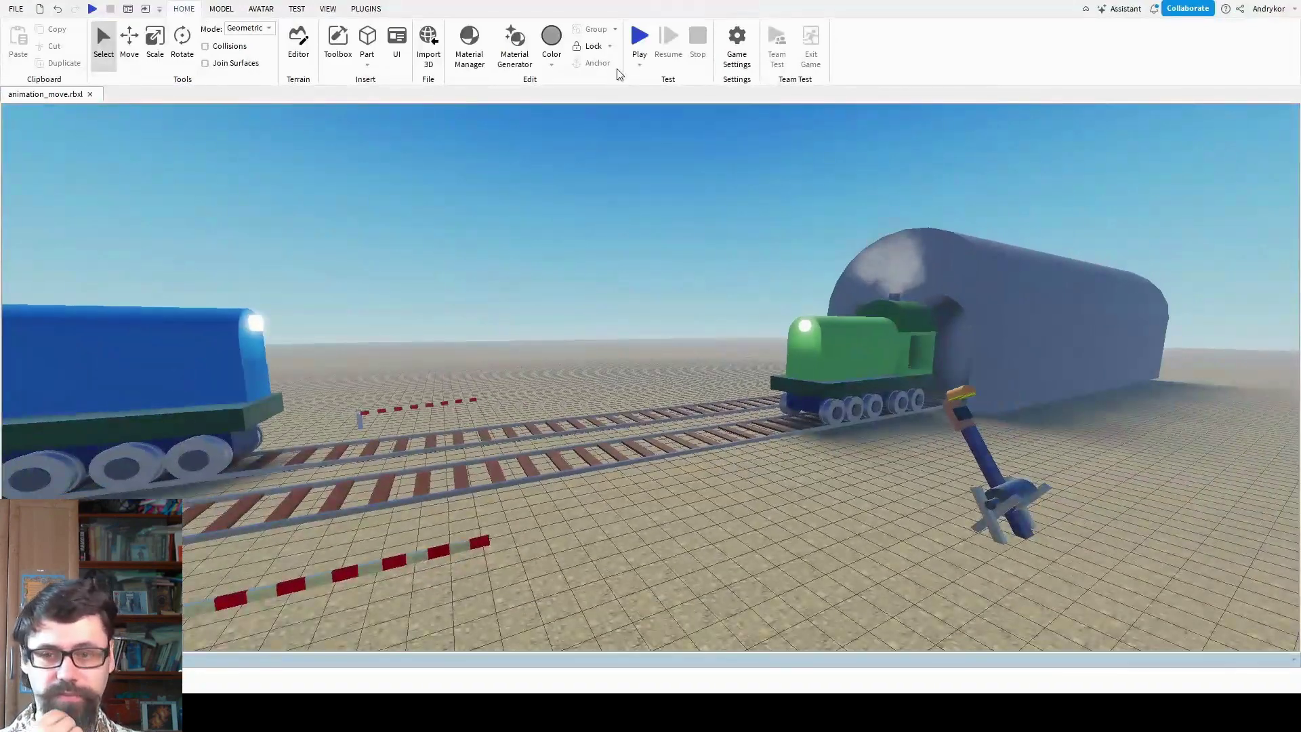
- Start the railway playtest and run from the spawn pad past the barrier across the tracks
click(639, 37)
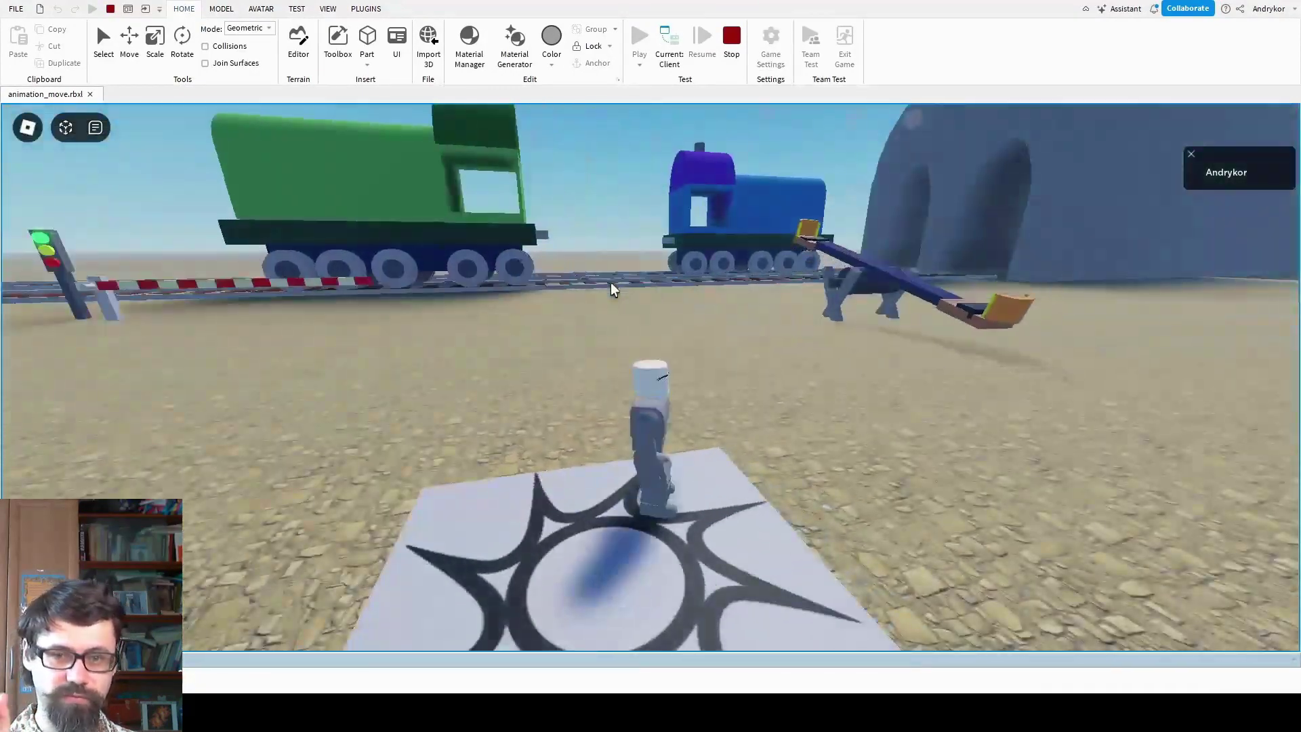
key(a)
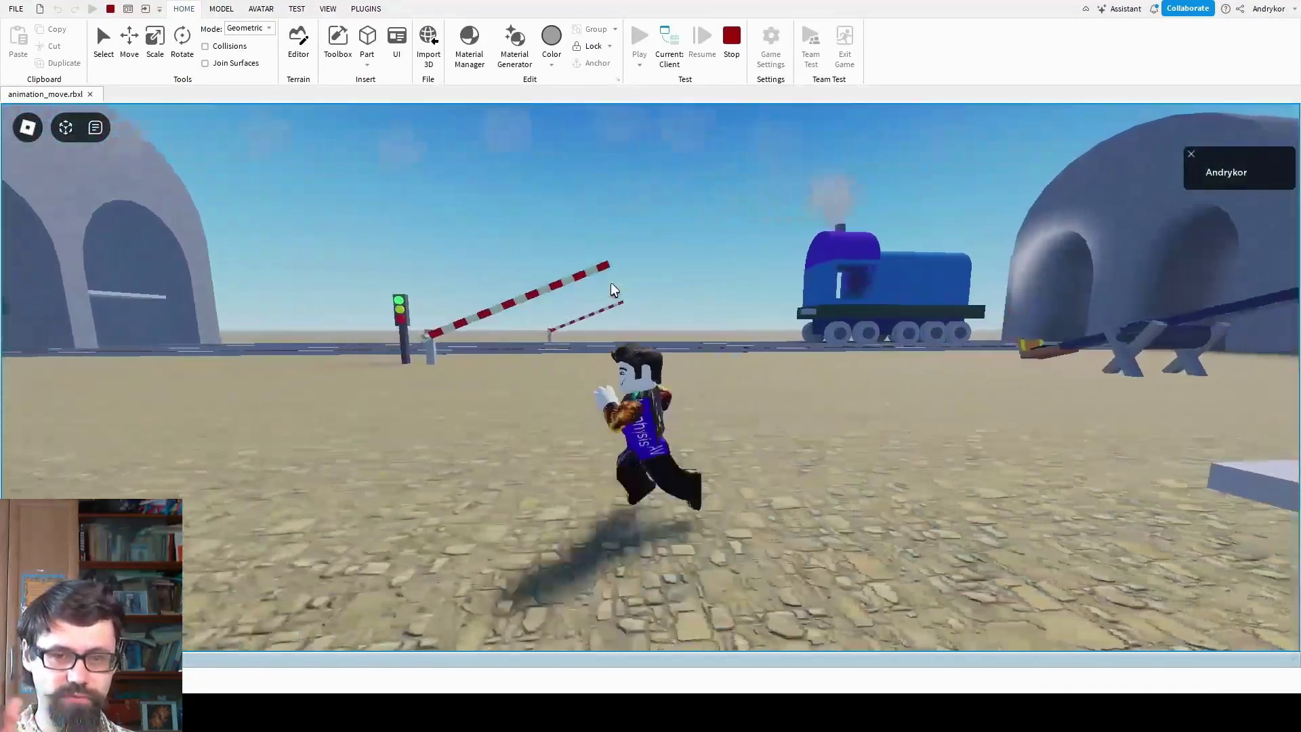
key(w)
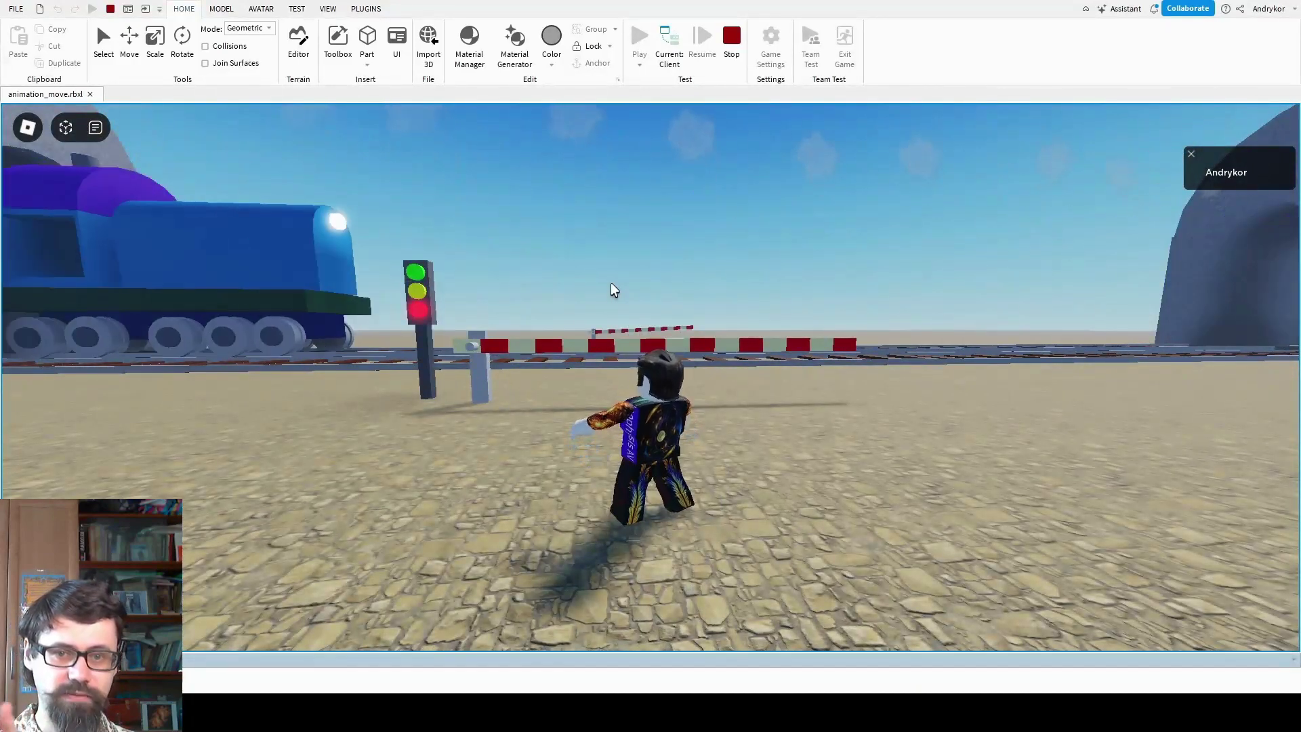
key(a)
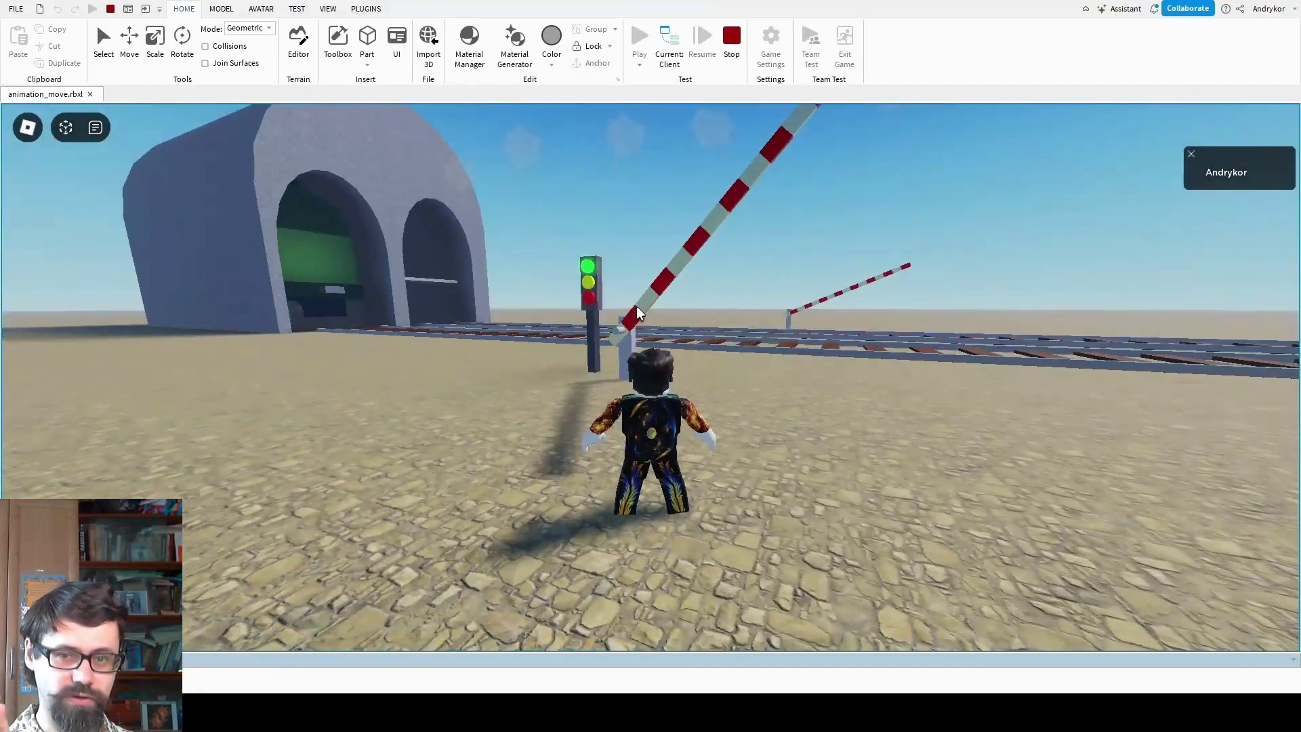
key(w)
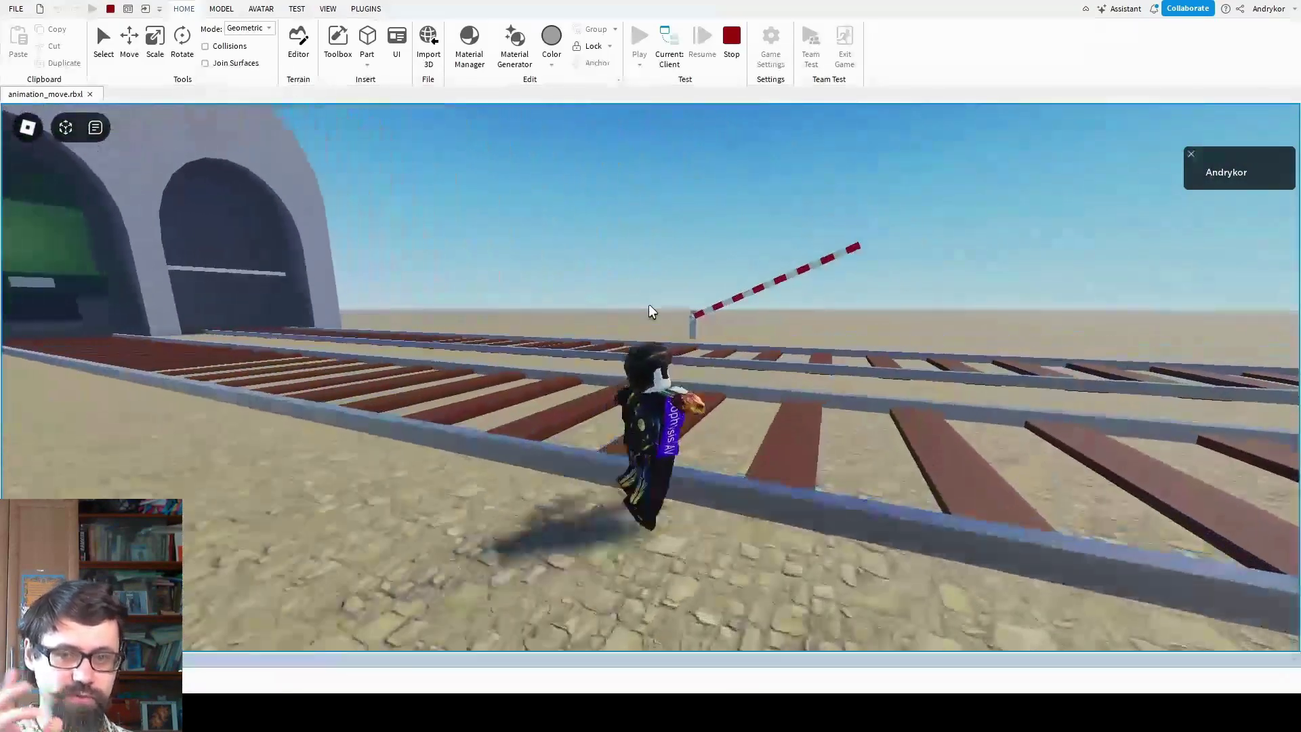
key(w)
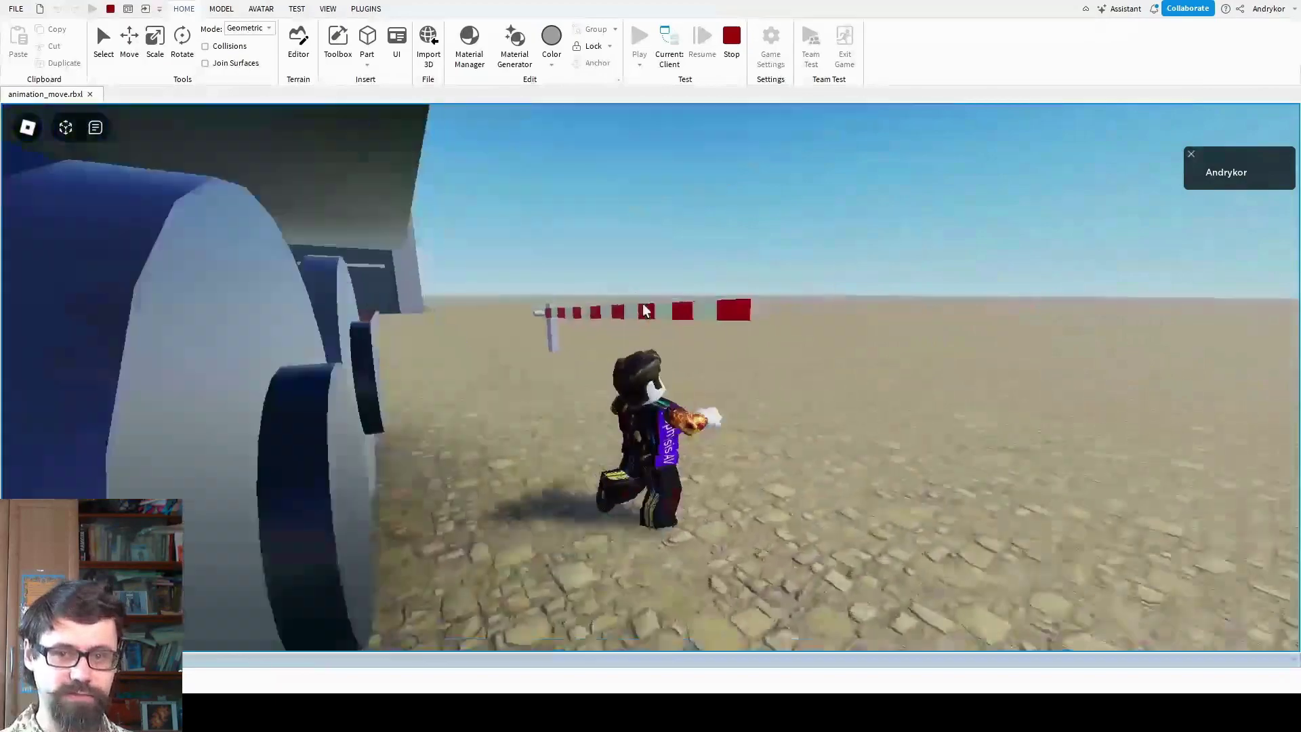
- Run along the tracks into the tunnel beside the train and out onto open ground
key(w)
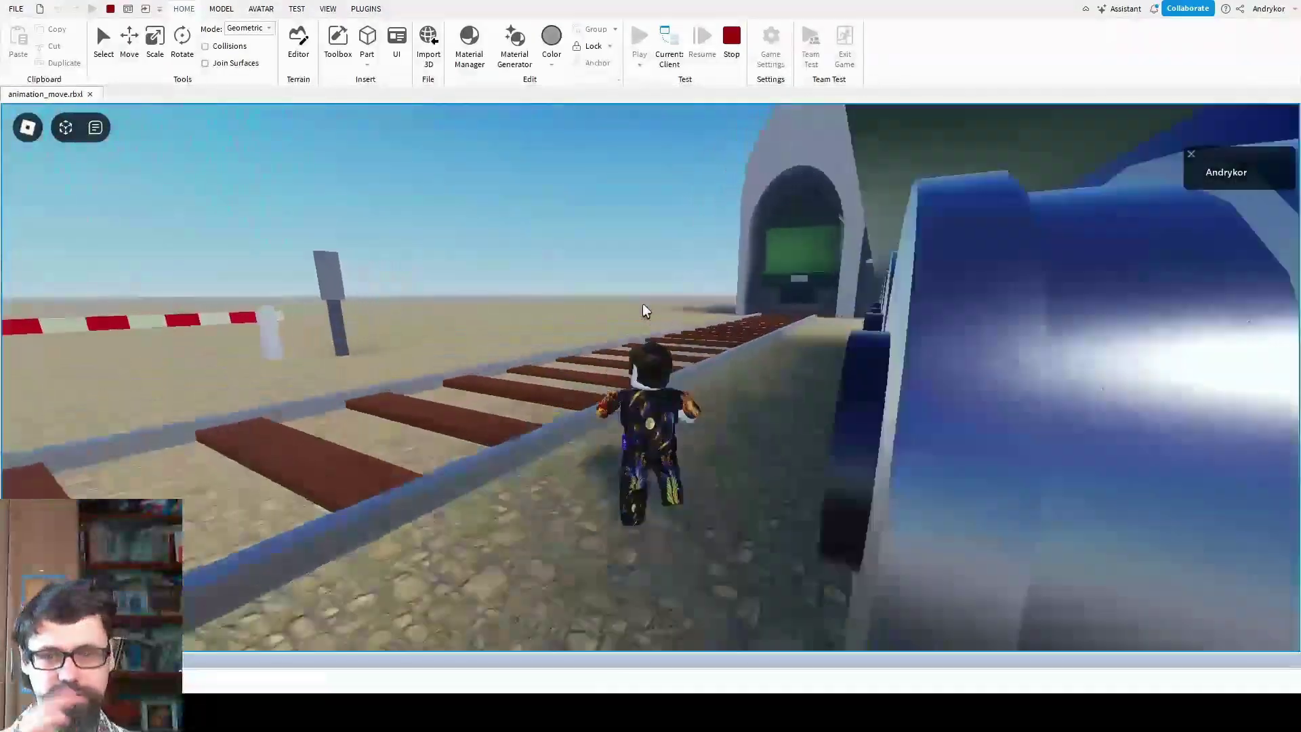
key(w)
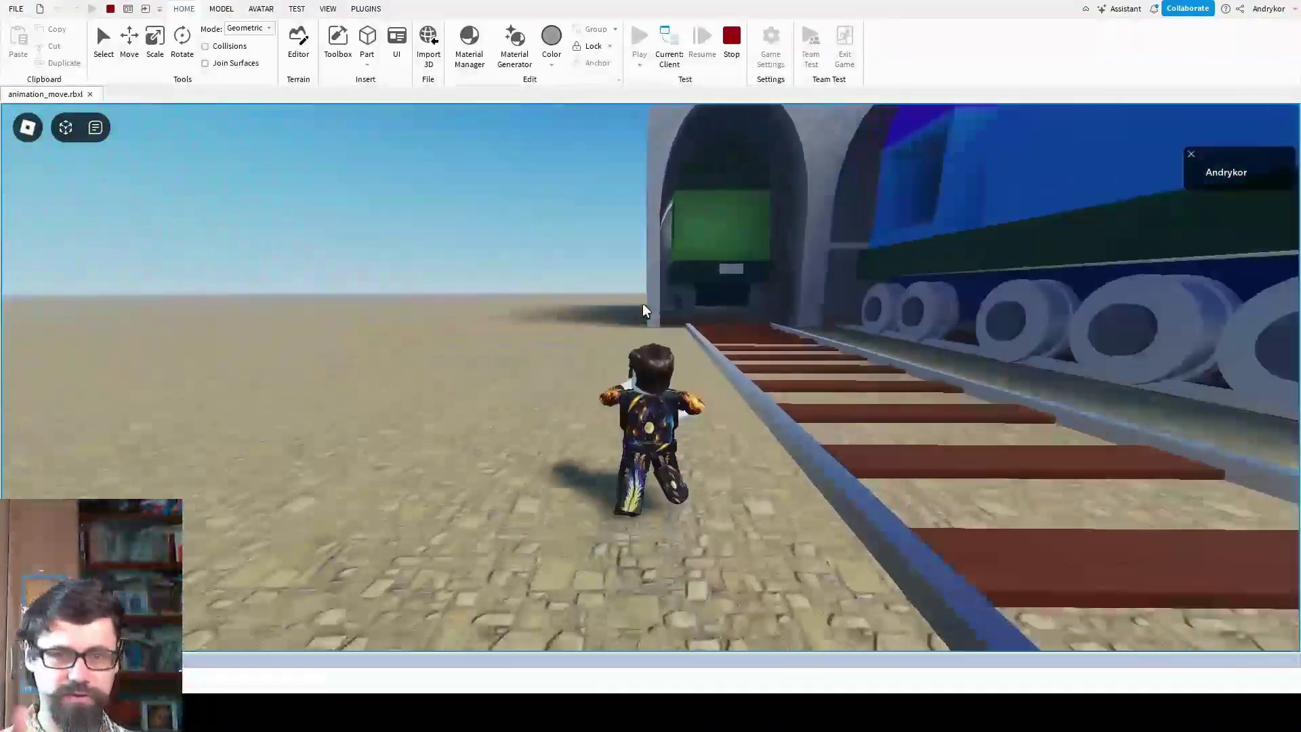
key(w)
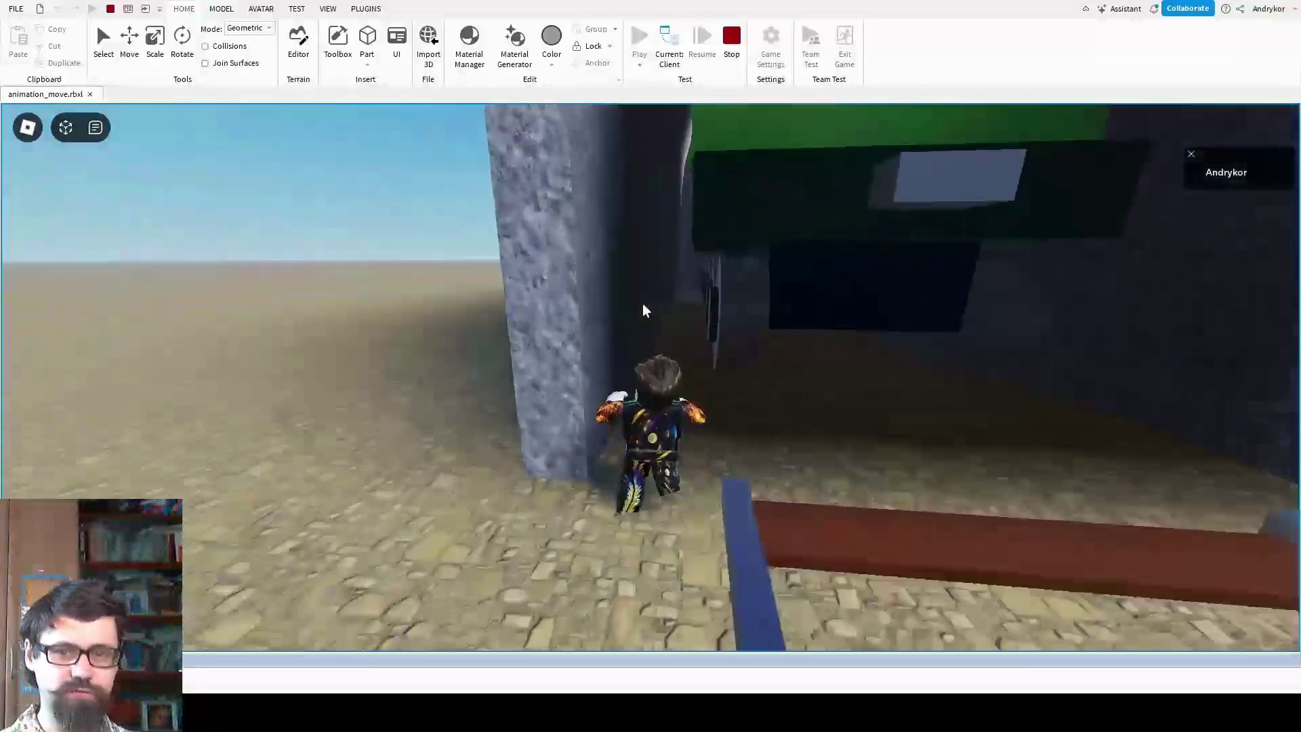
key(w)
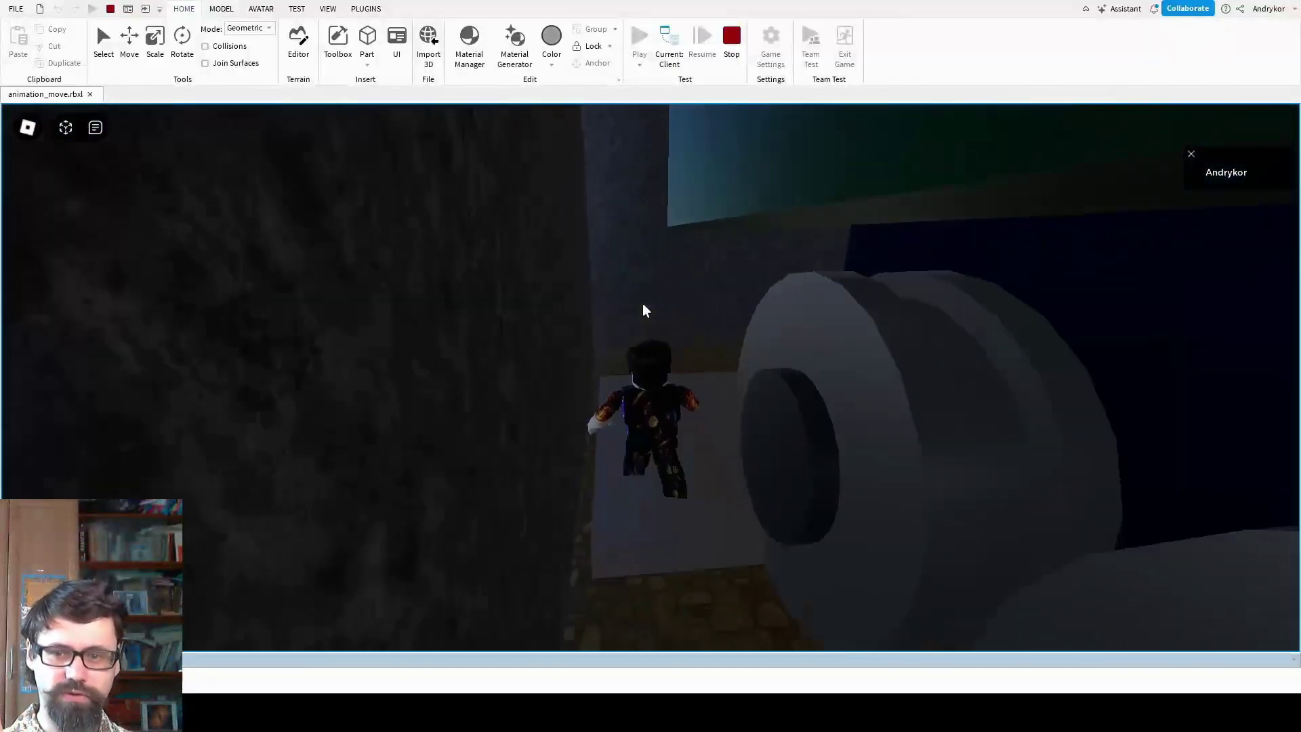
key(w)
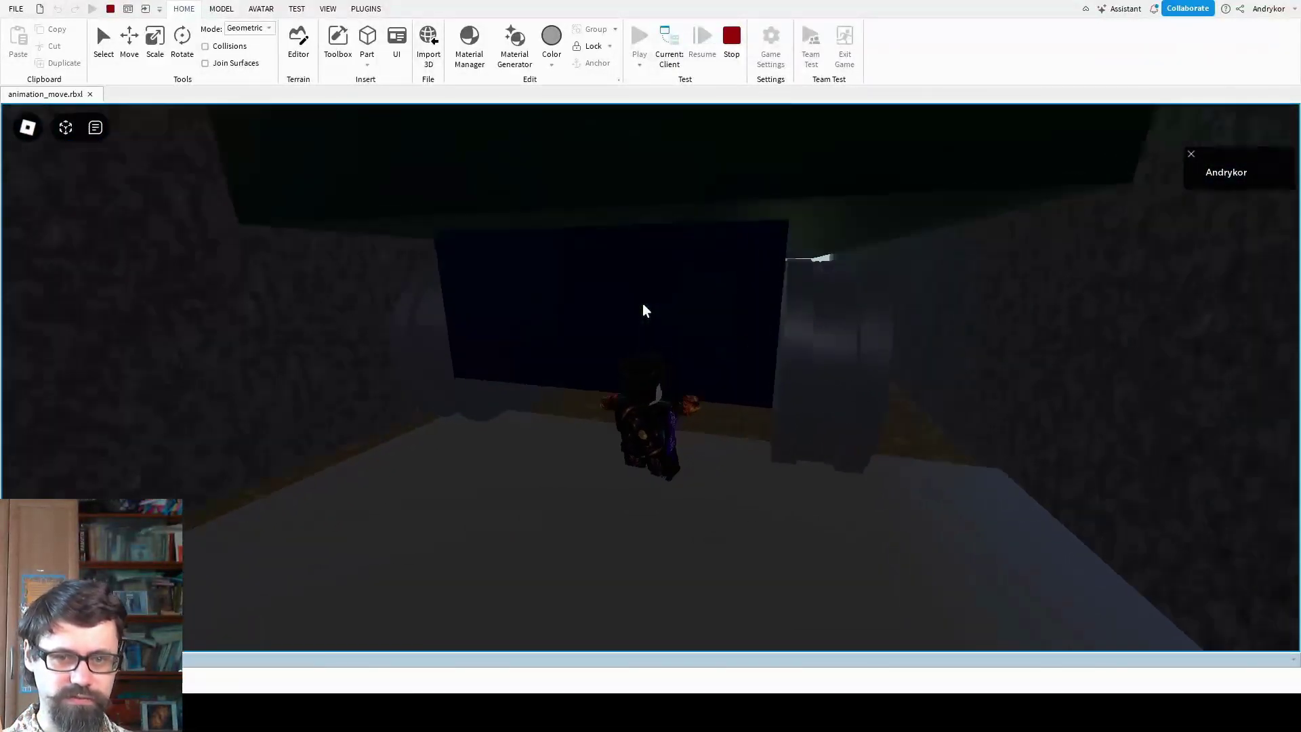
key(a)
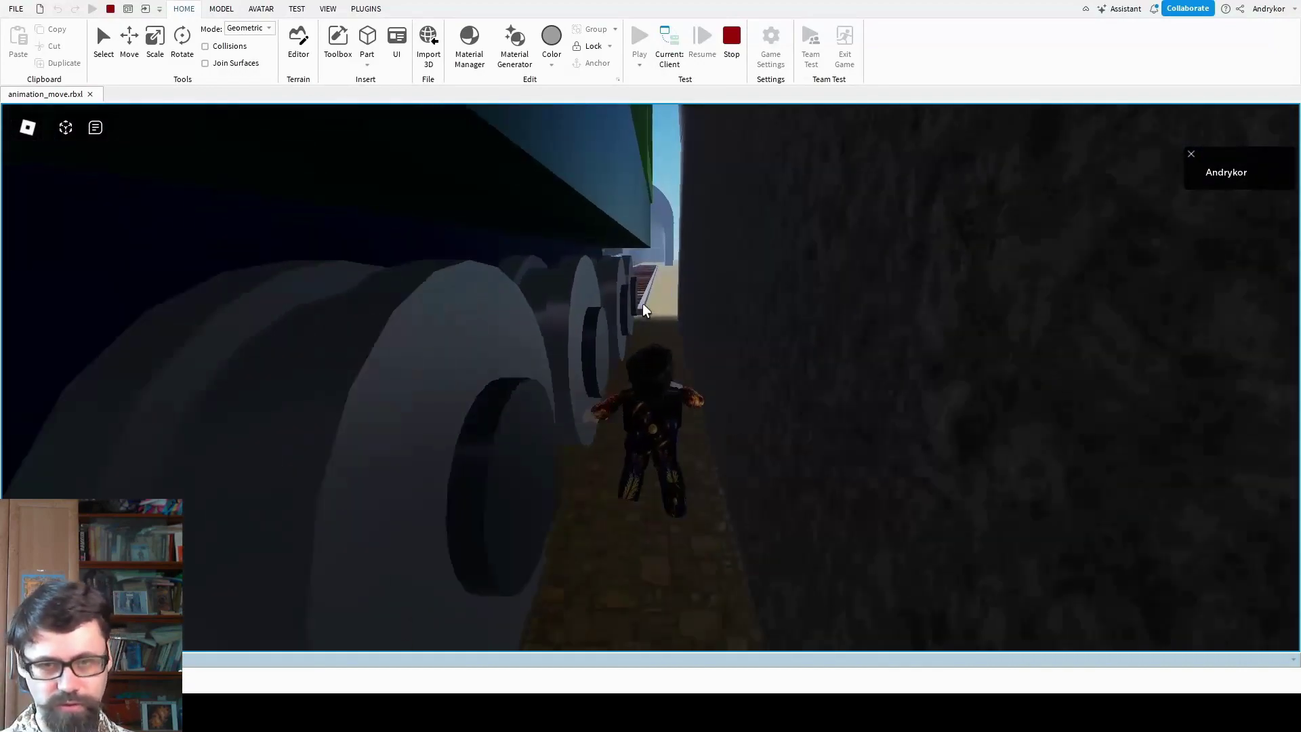
key(w)
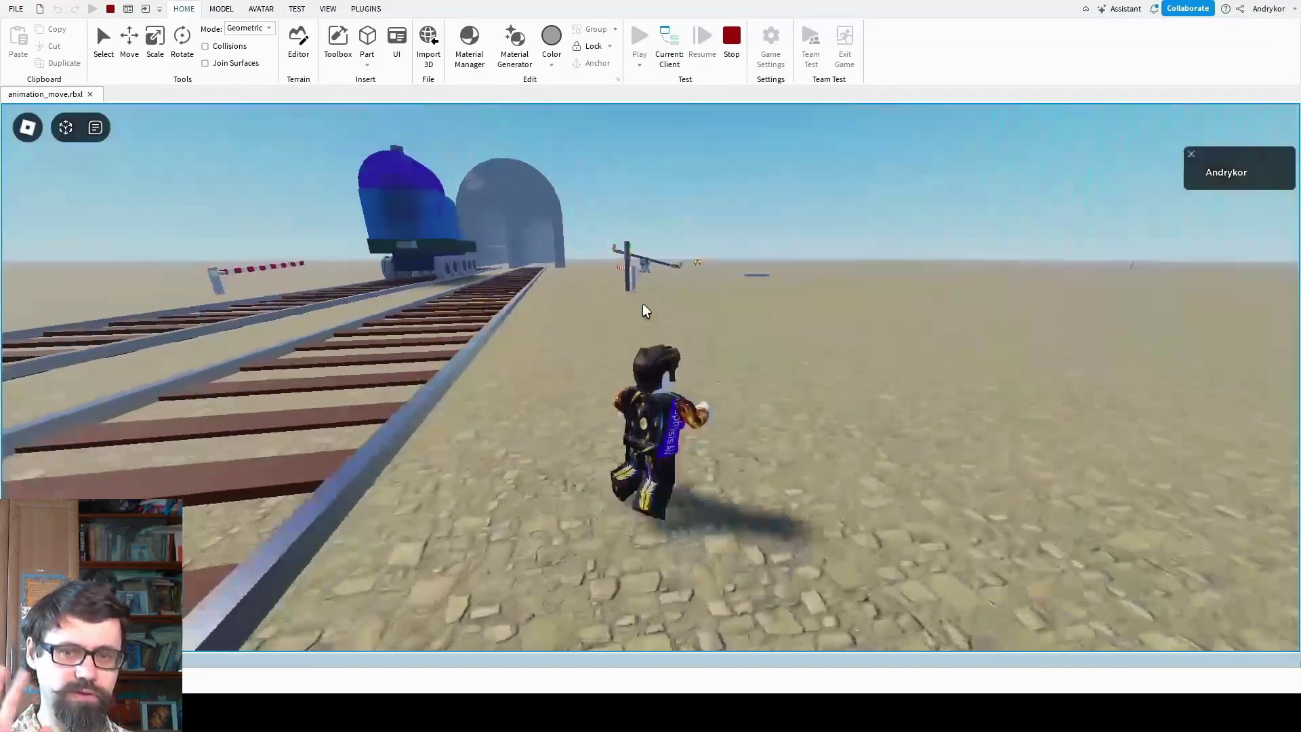
- Run back past the train and crossing to sit on the seesaw
key(a)
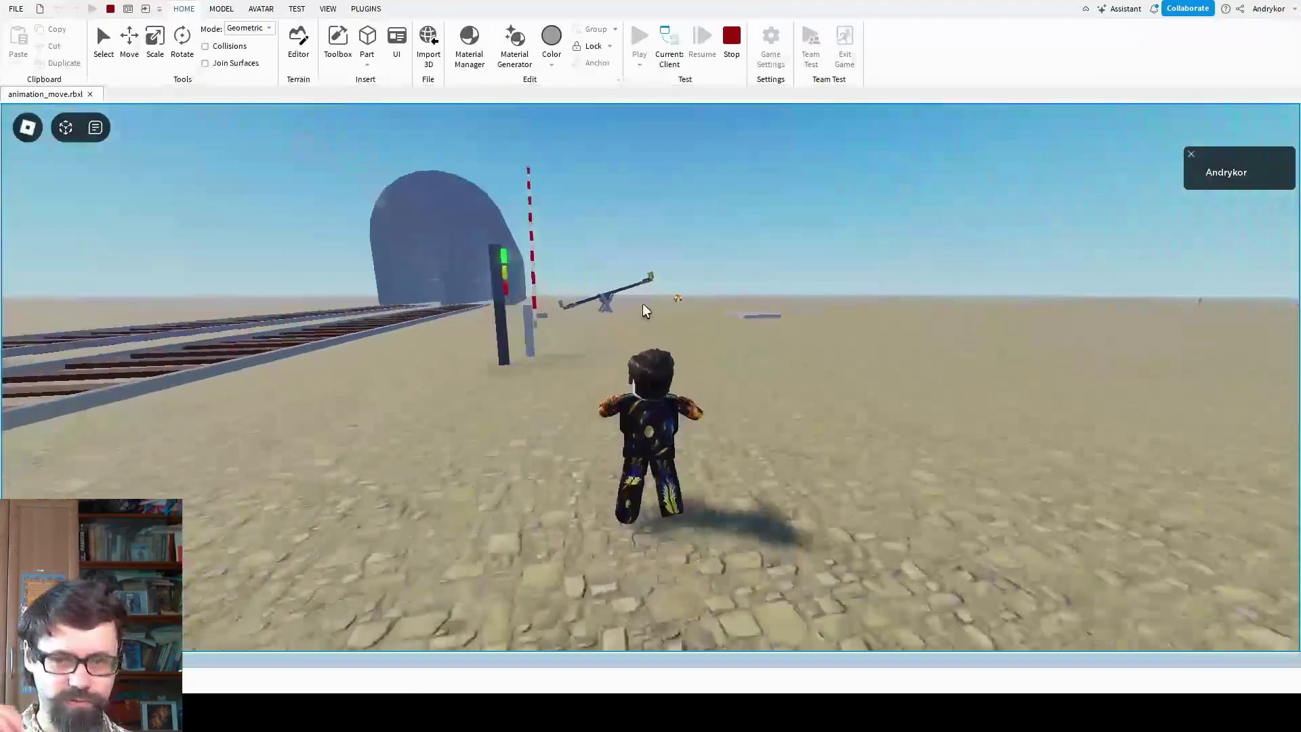
key(a)
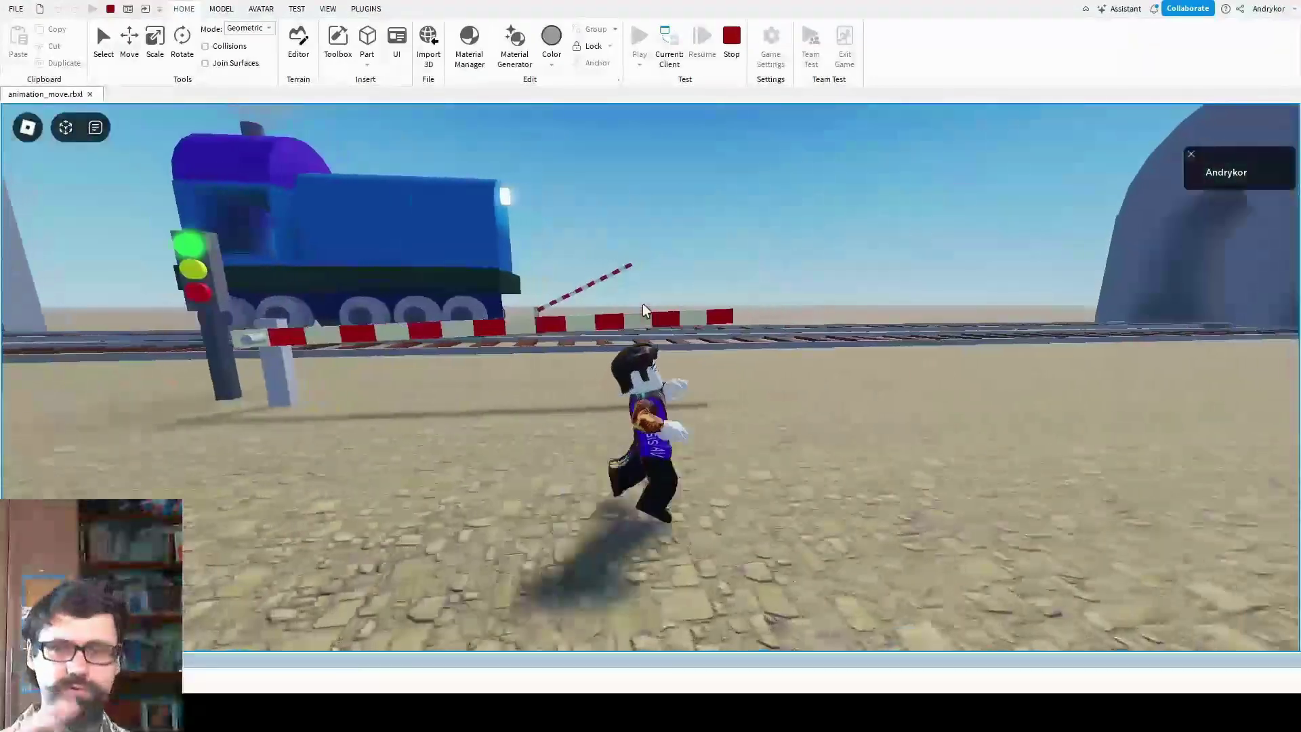
key(a)
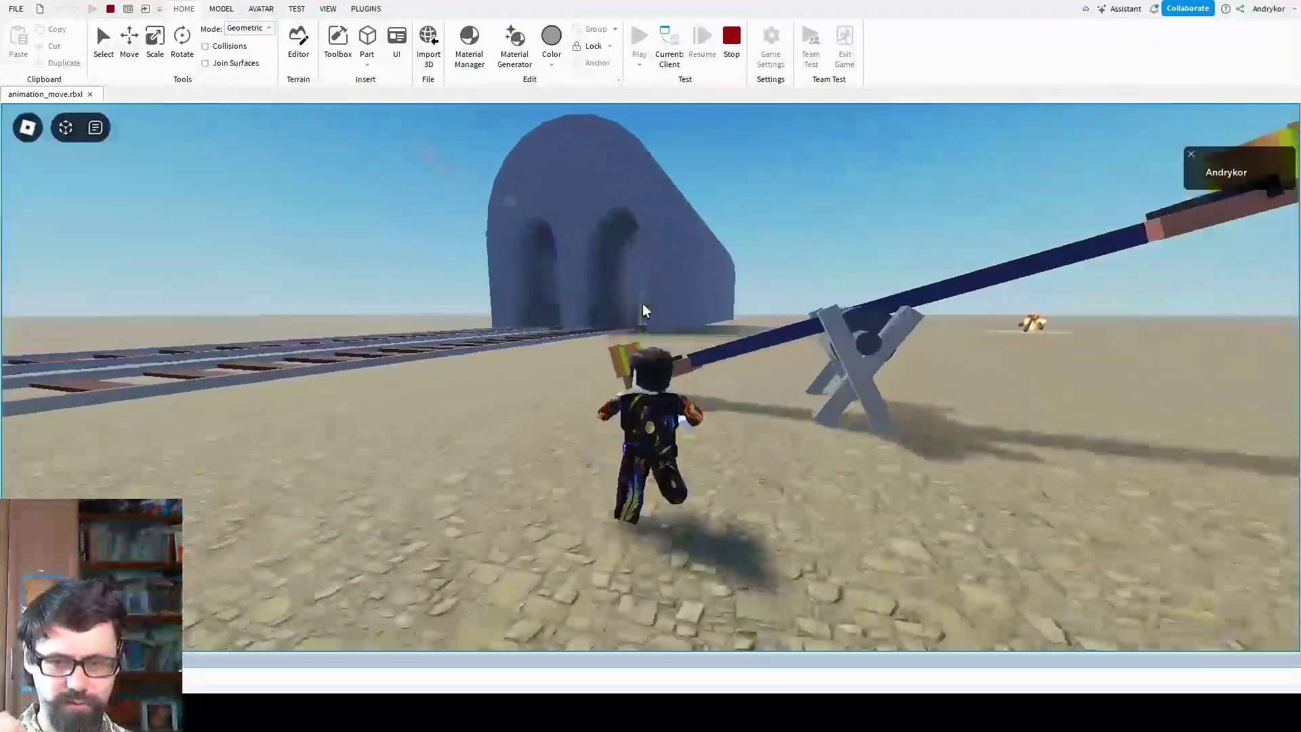
key(a)
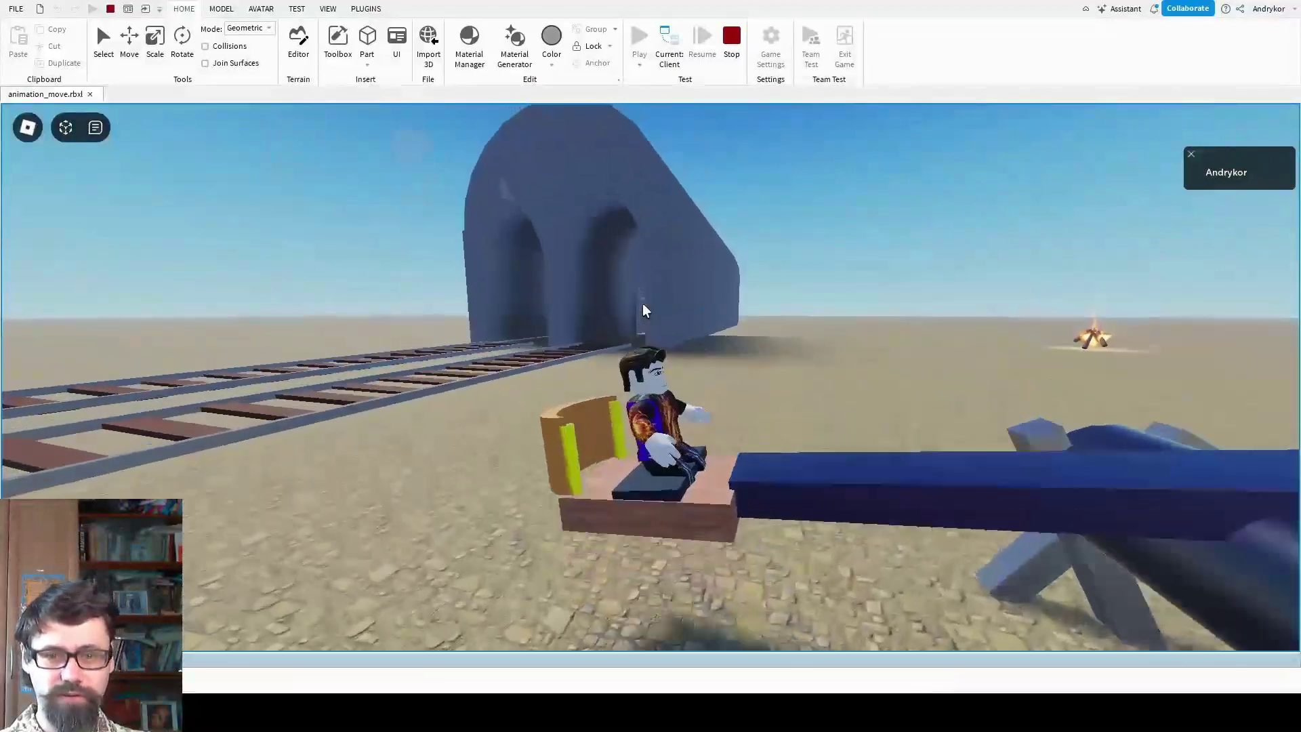
- Orbit around the seesaw, run off across the baseplate, and swing the camera toward the slab
mouse_move(644, 311)
right_down()
mouse_move(860, 334)
mouse_move(649, 387)
mouse_move(691, 391)
right_up()
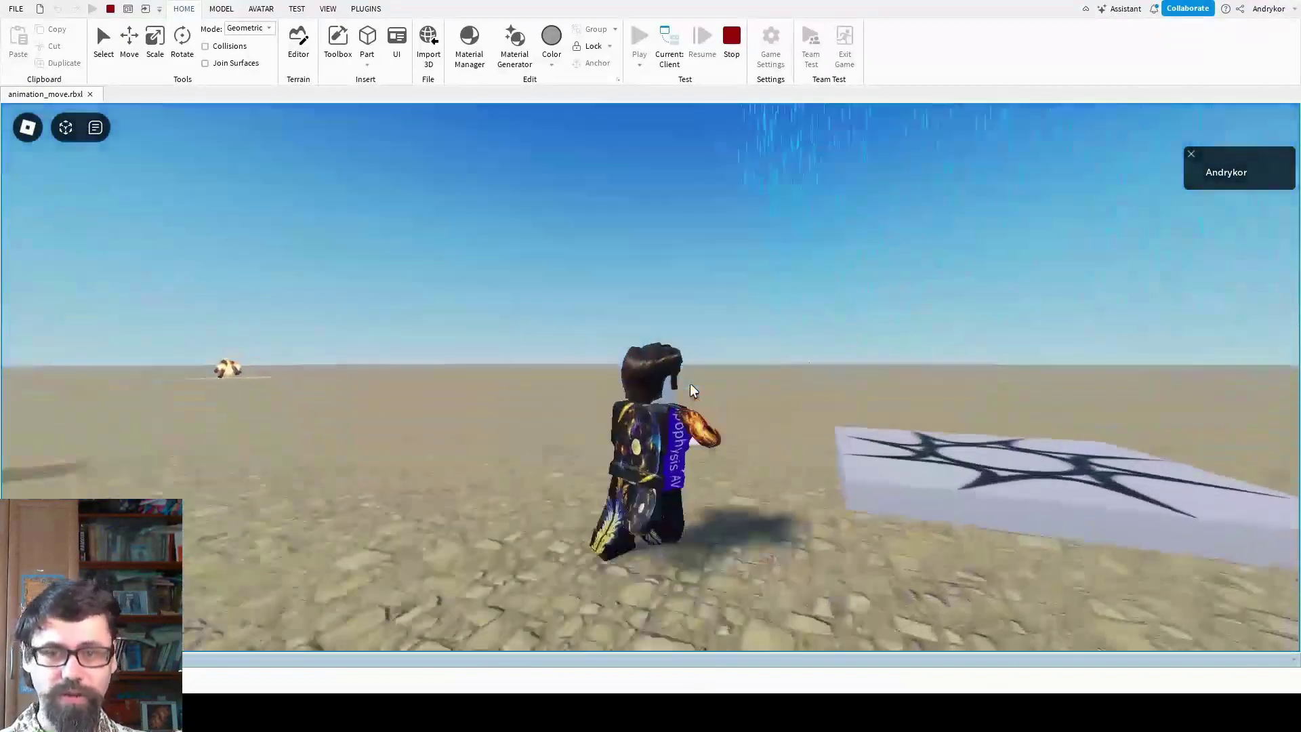
key(w)
right_drag(691, 391, 692, 391)
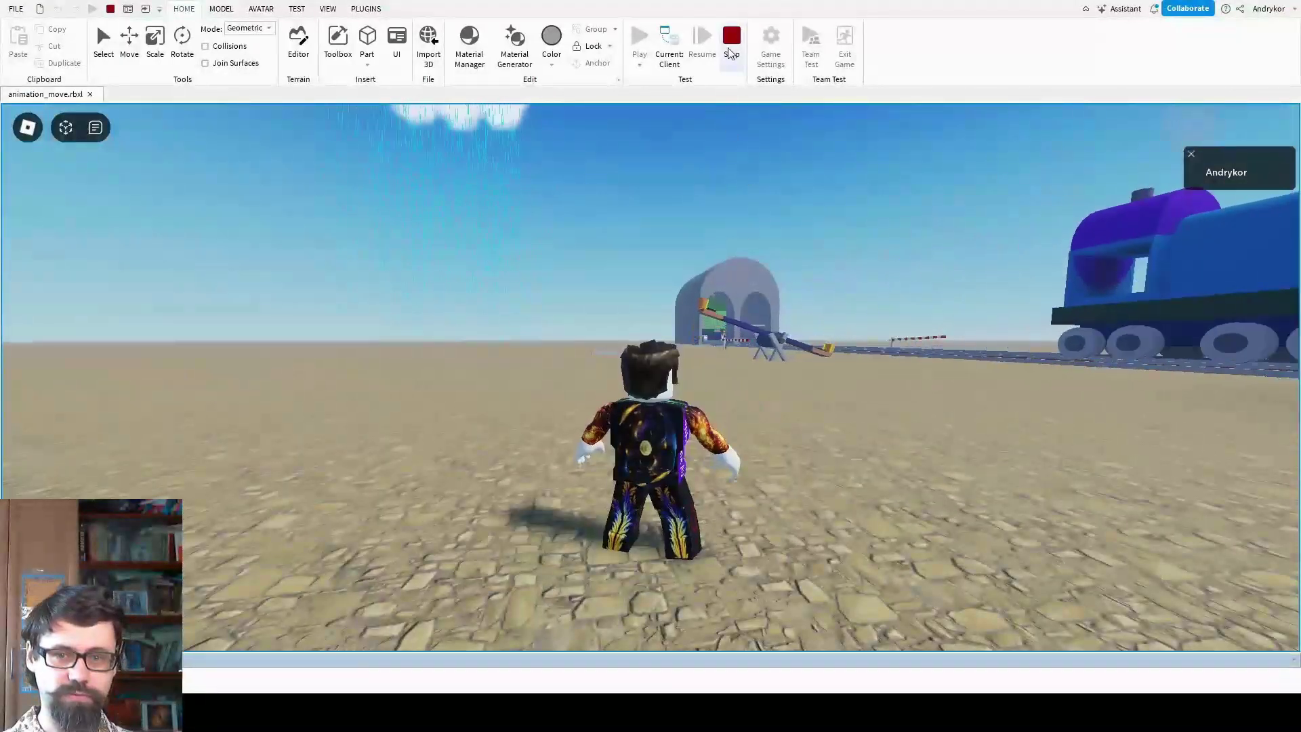
- Stop and restart the railway crossing playtest, then show the View tab's window options
click(732, 37)
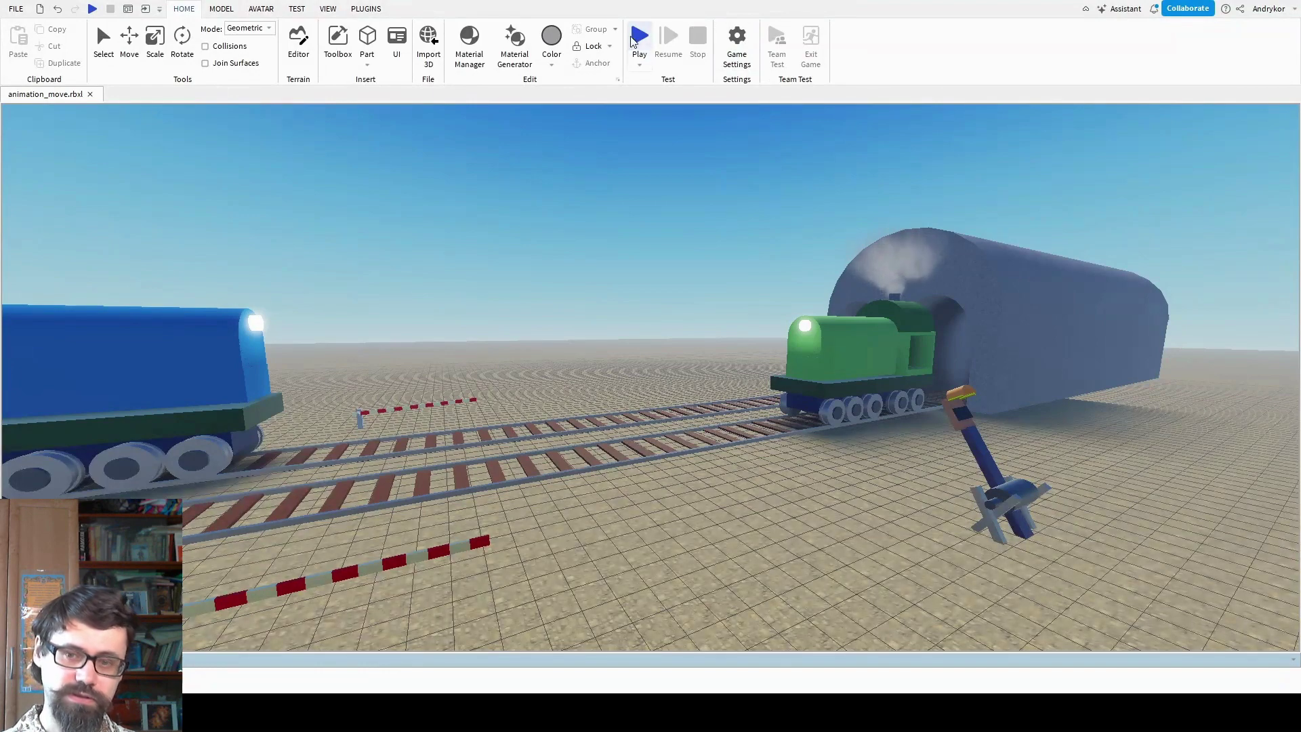
click(635, 39)
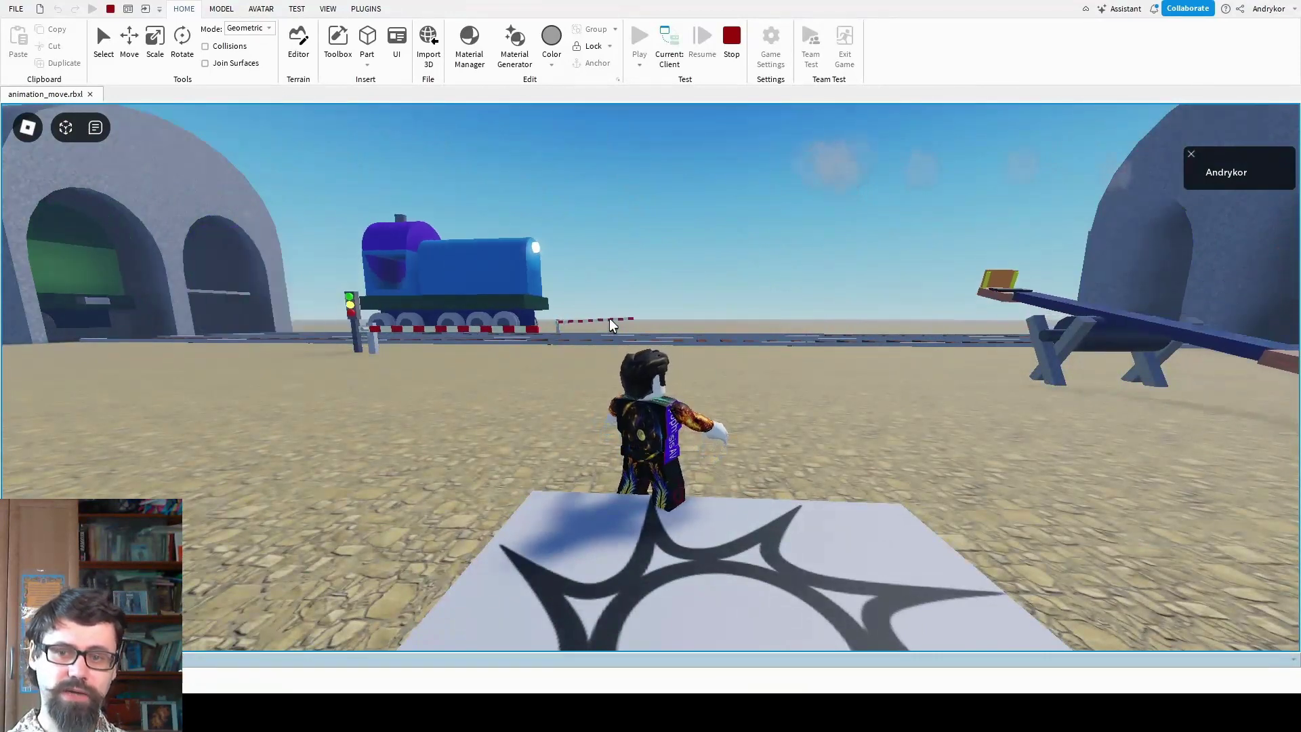
click(328, 8)
- Show the Output log and run the character off the platform along the track toward the tunnels
click(187, 31)
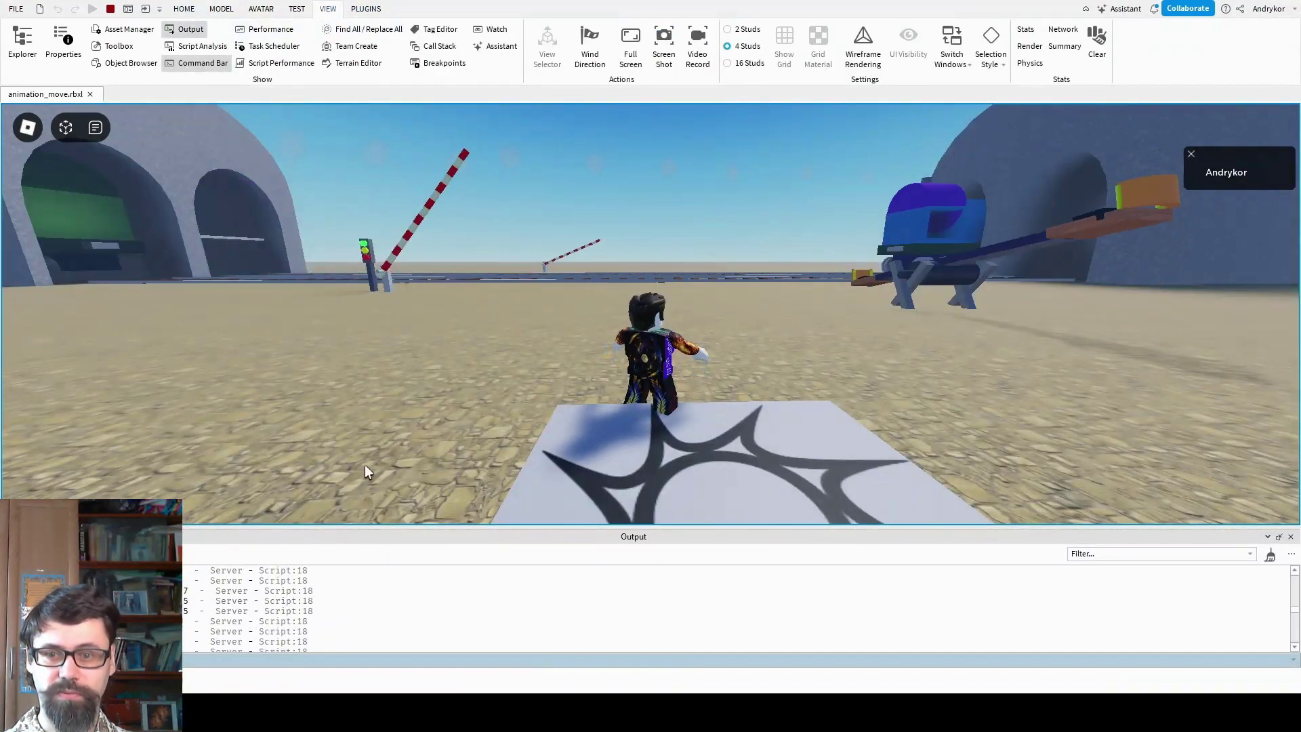
key(w)
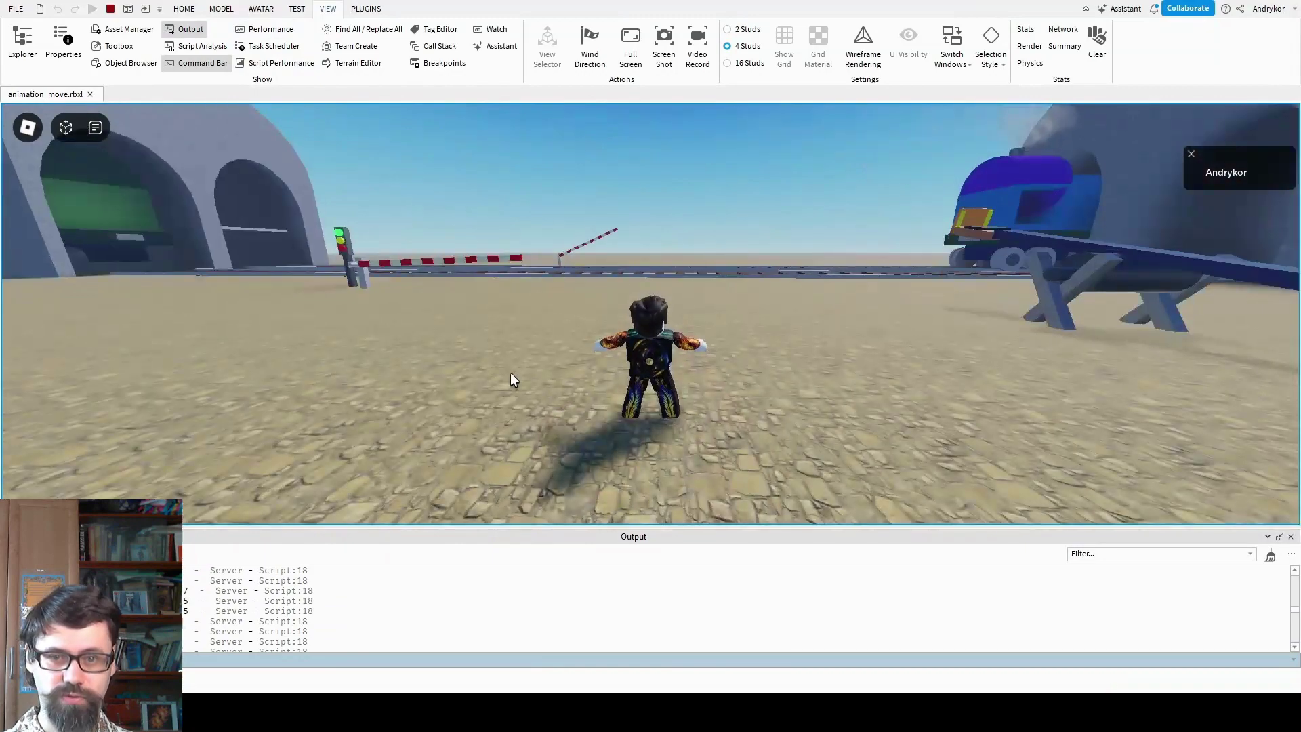
key(d)
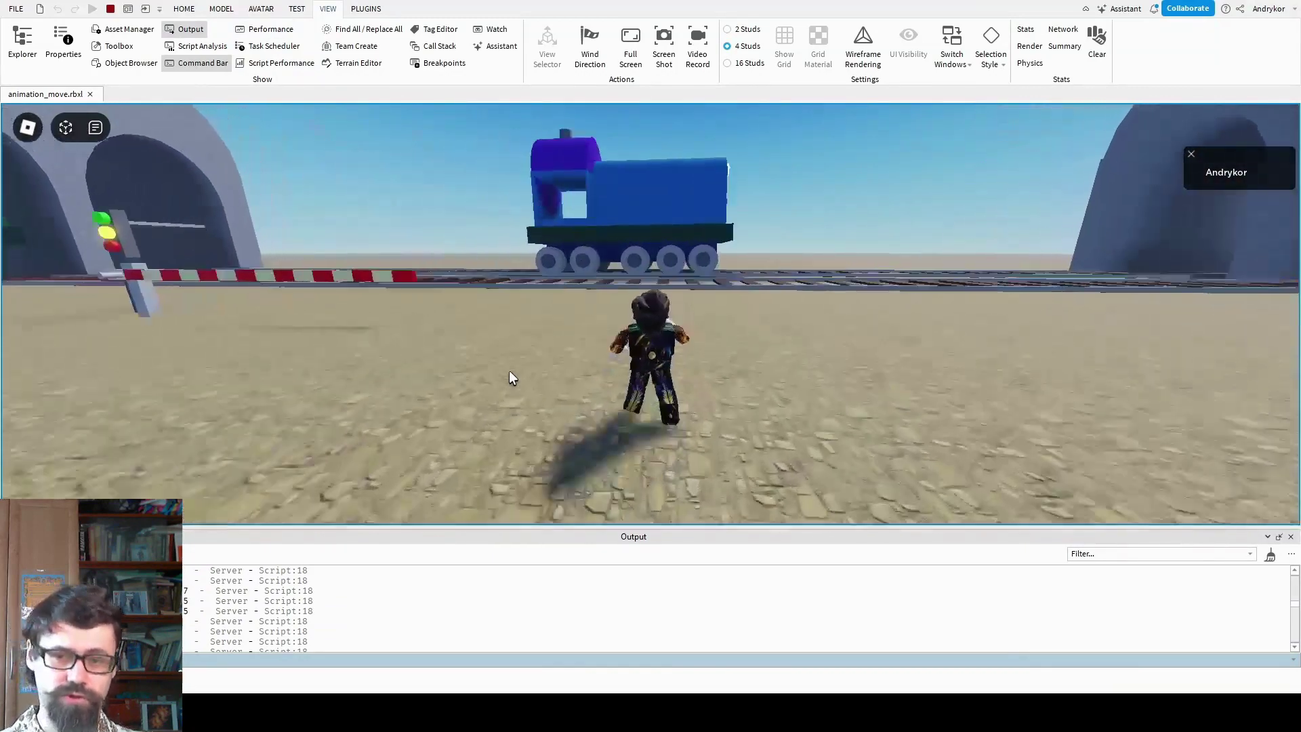
key(w)
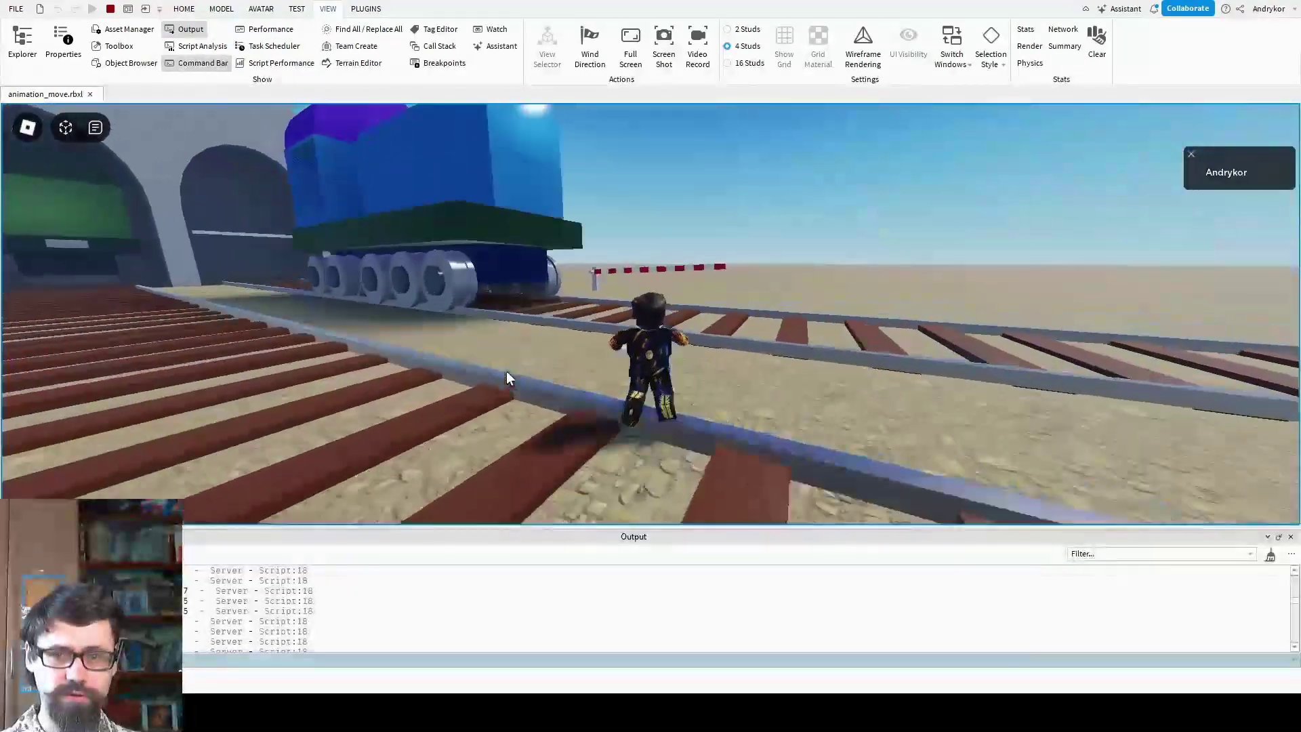
key(a)
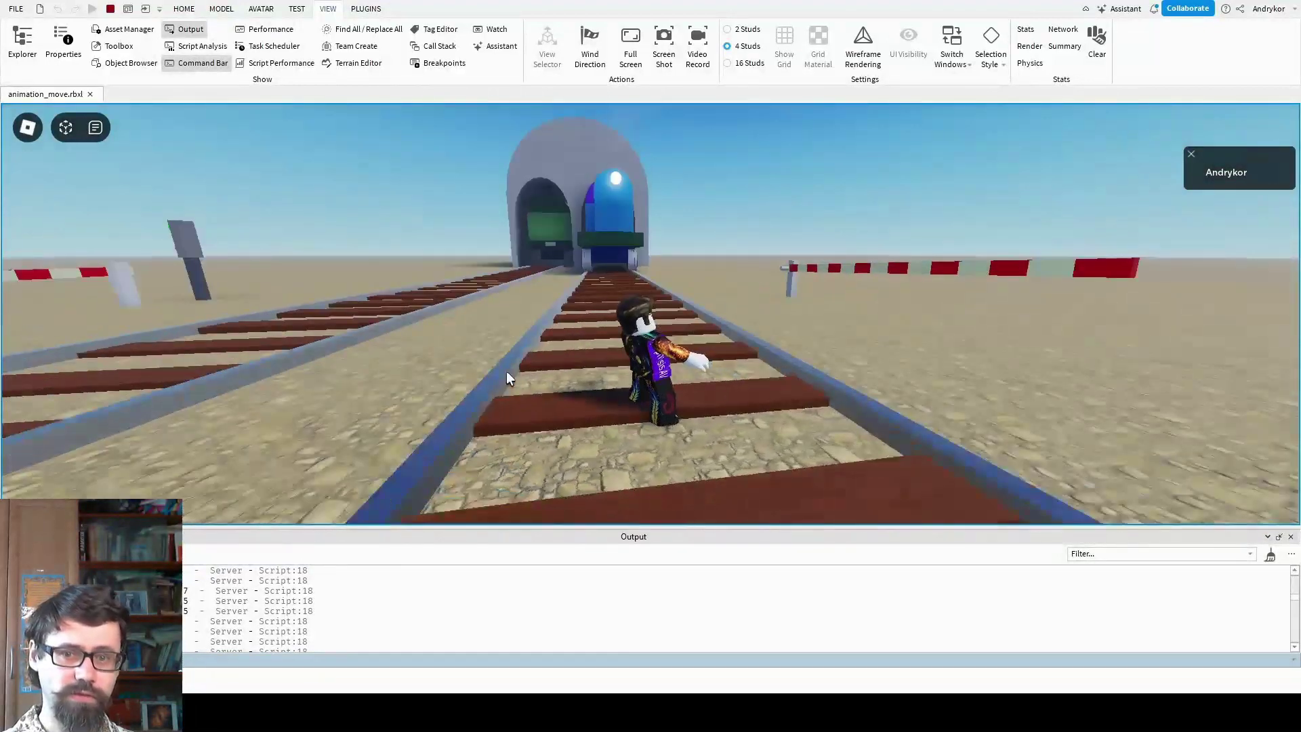
key(w)
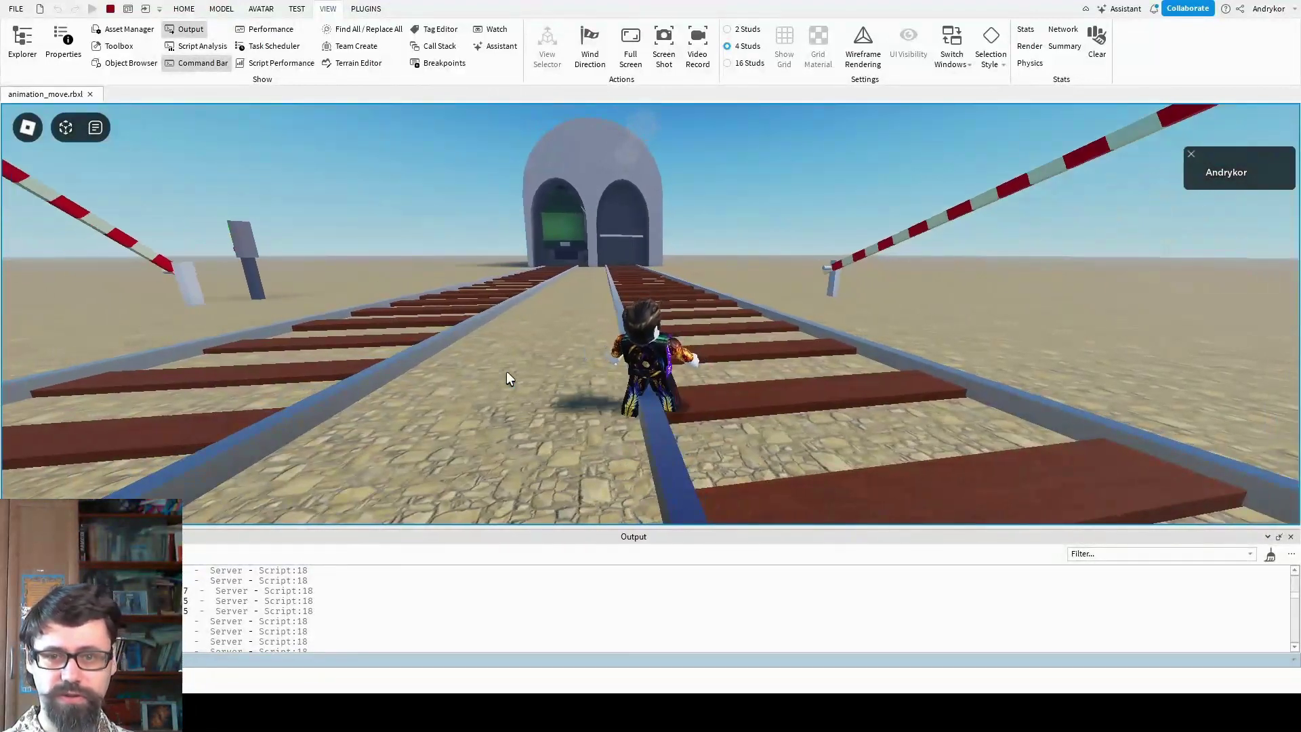
key(w)
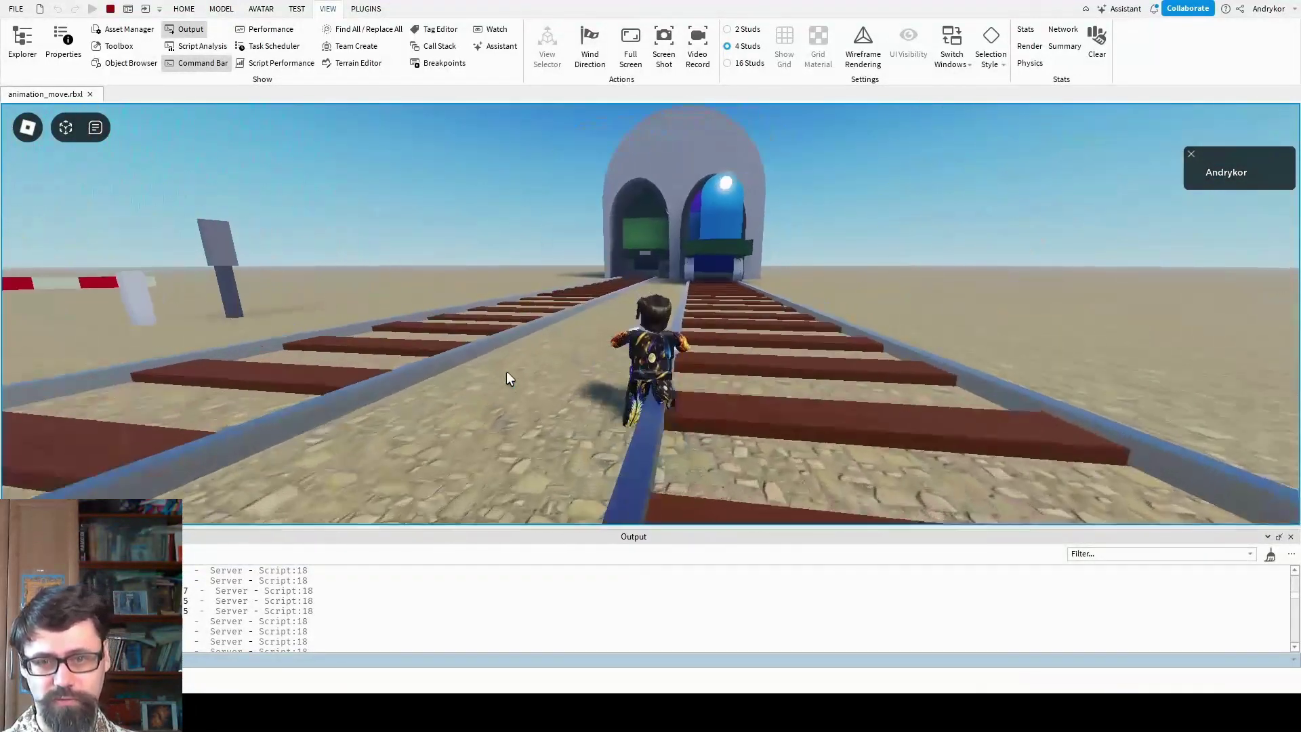
- Maneuver around the blue train along its wheels and into the stone tunnel
key(s)
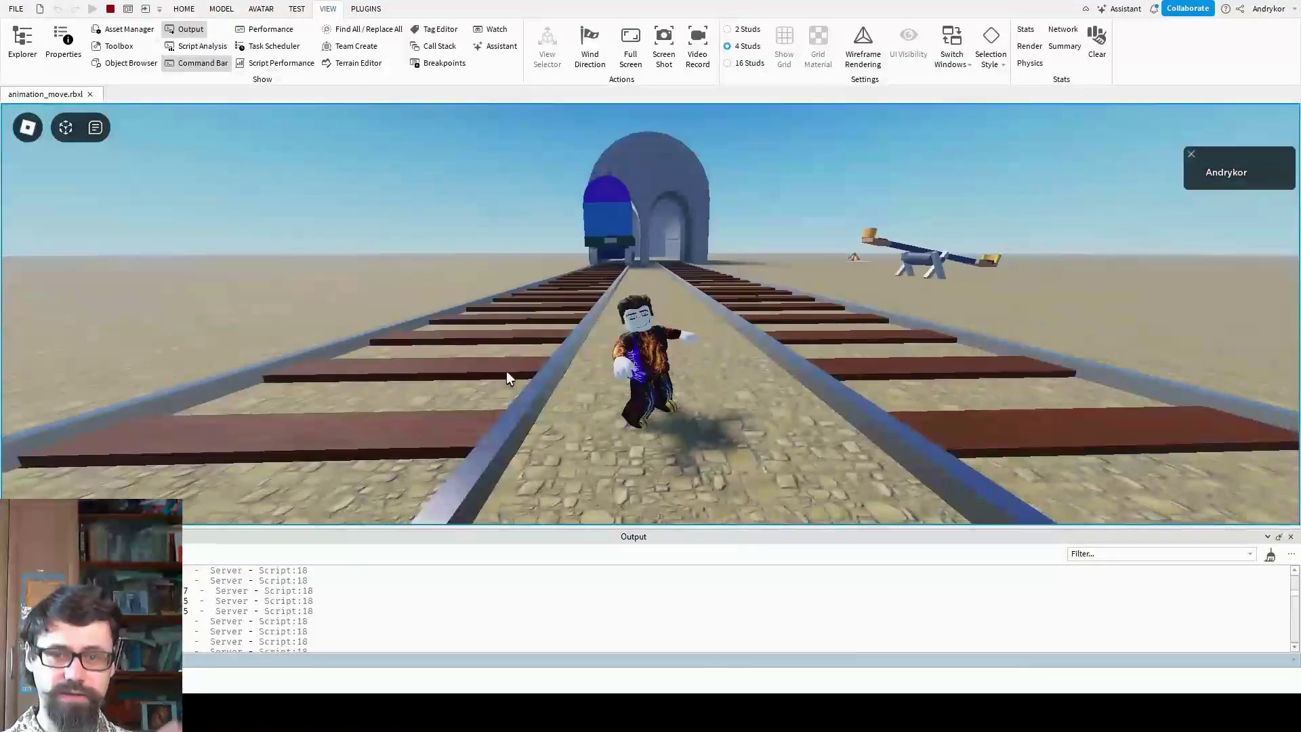
key(w)
key(a)
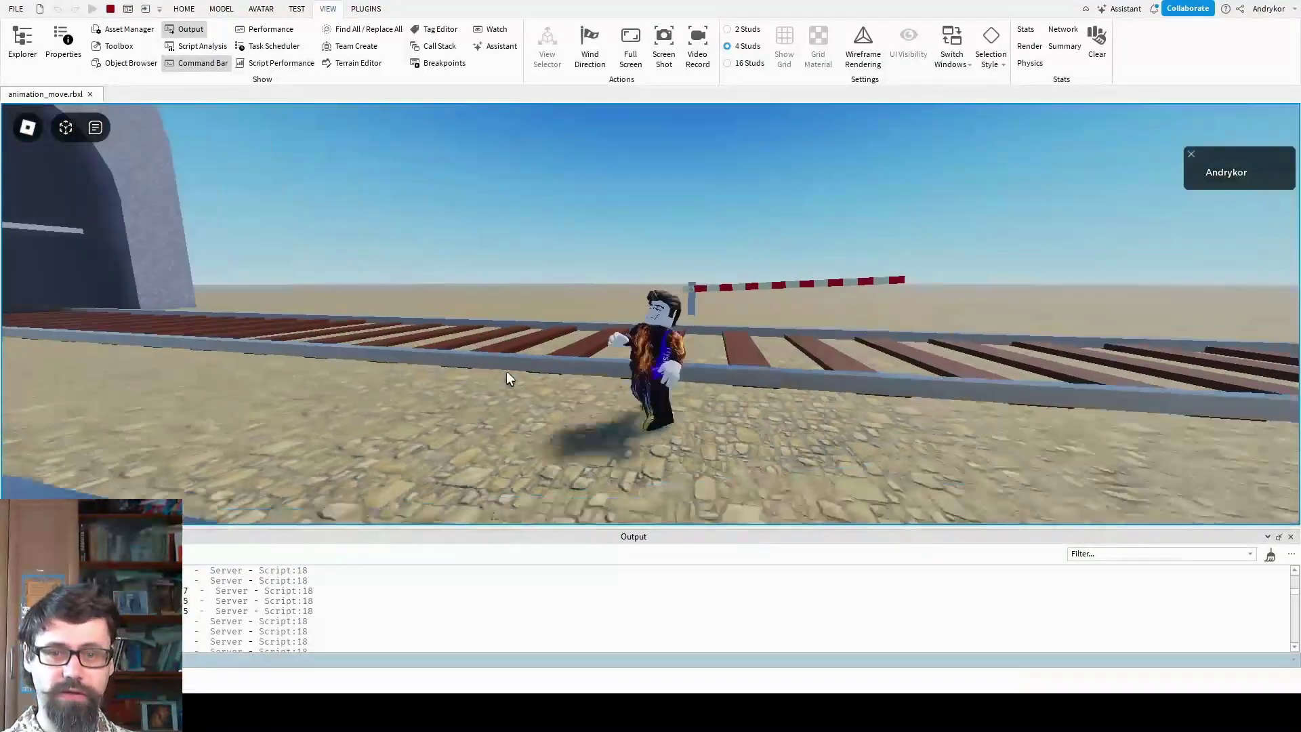
key(w)
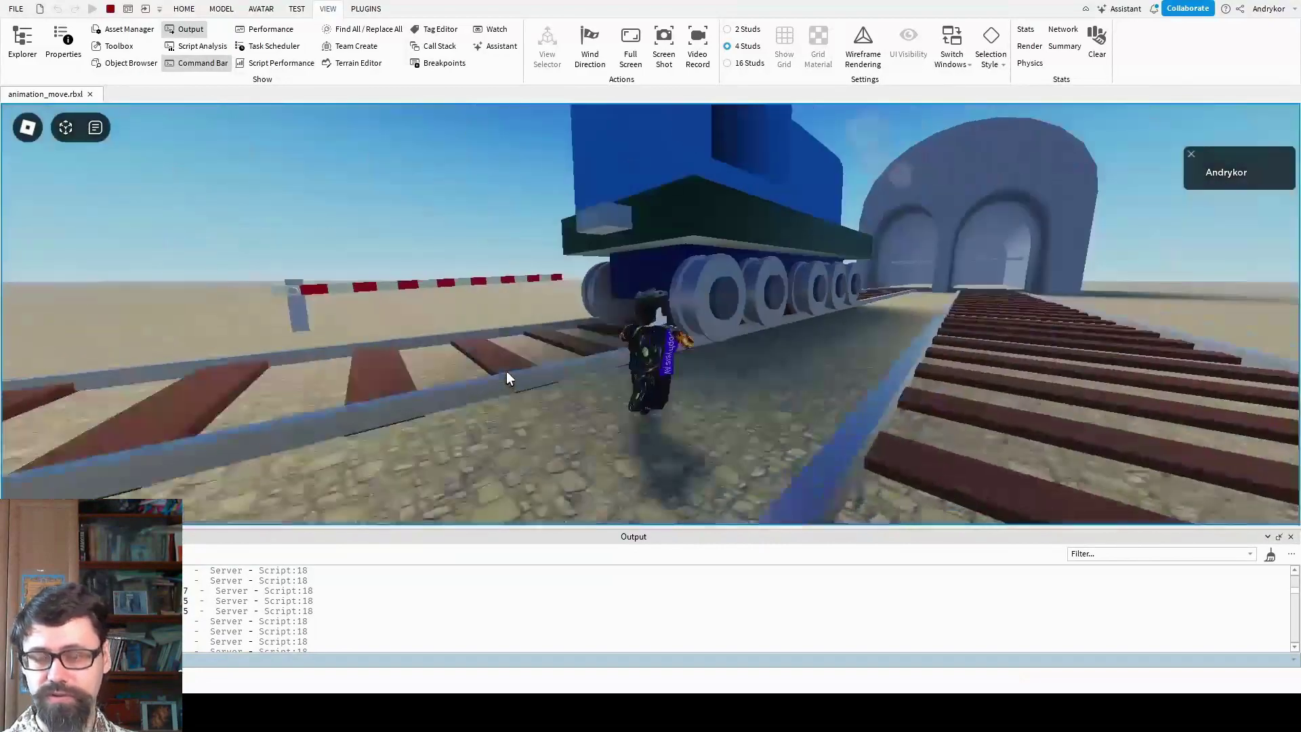
key(s)
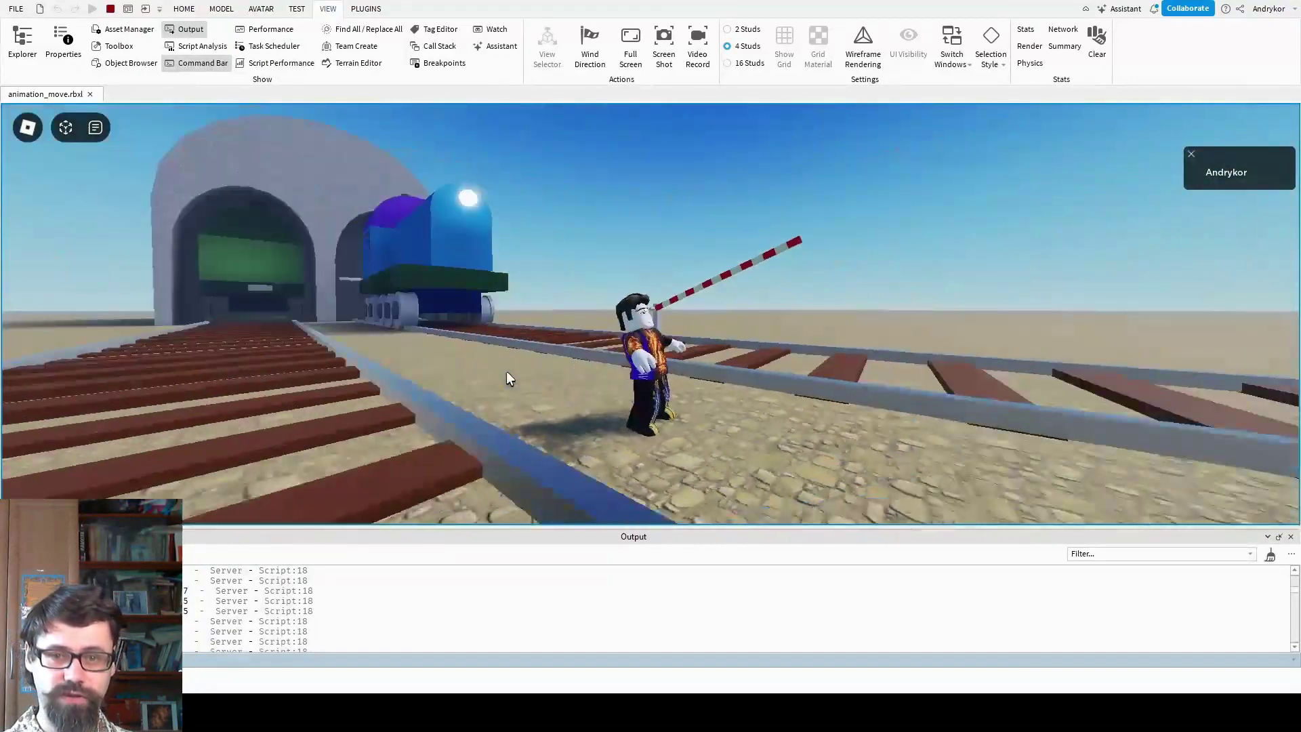
key(a)
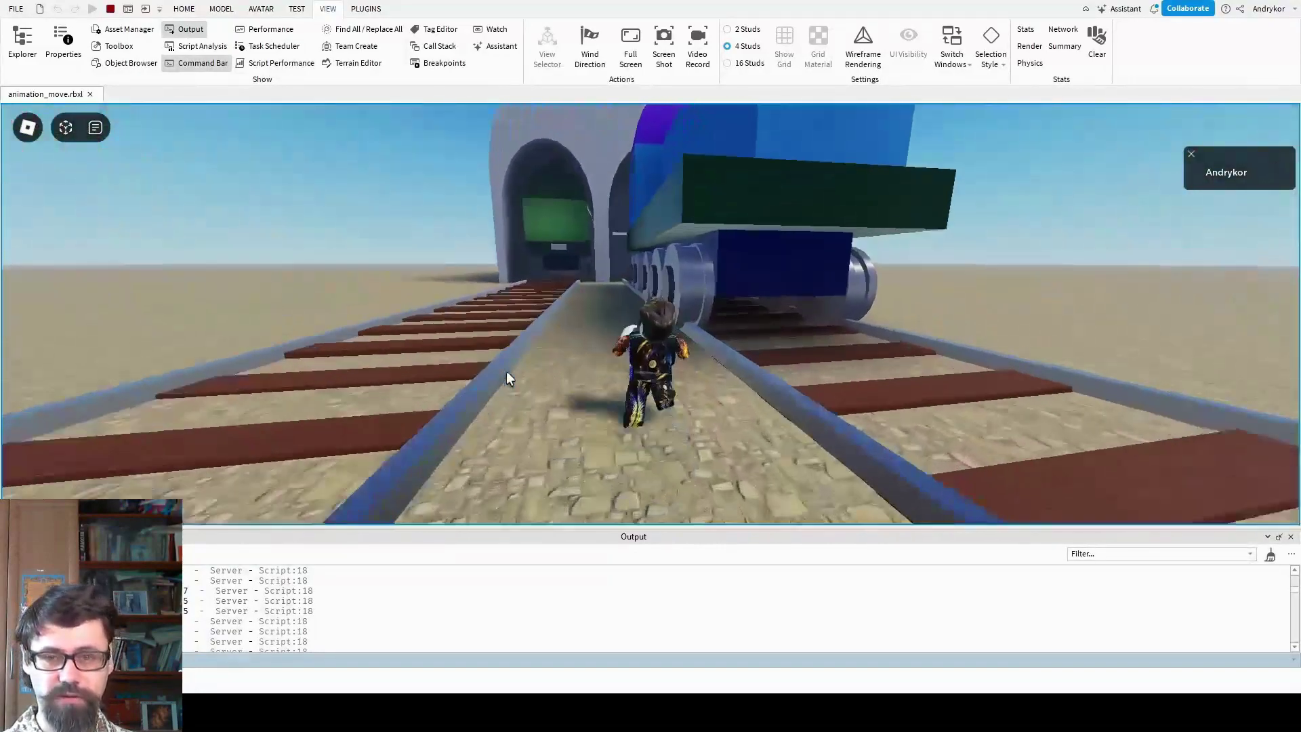
key(d)
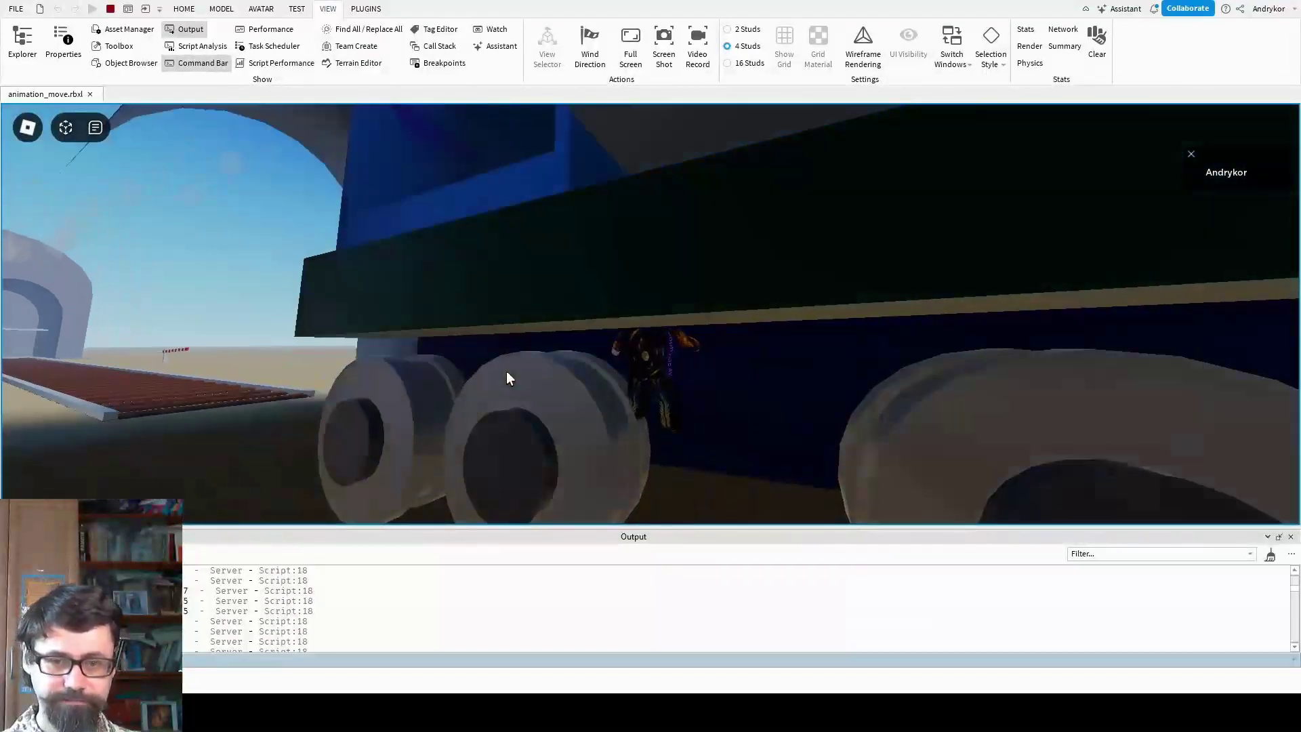
key(w)
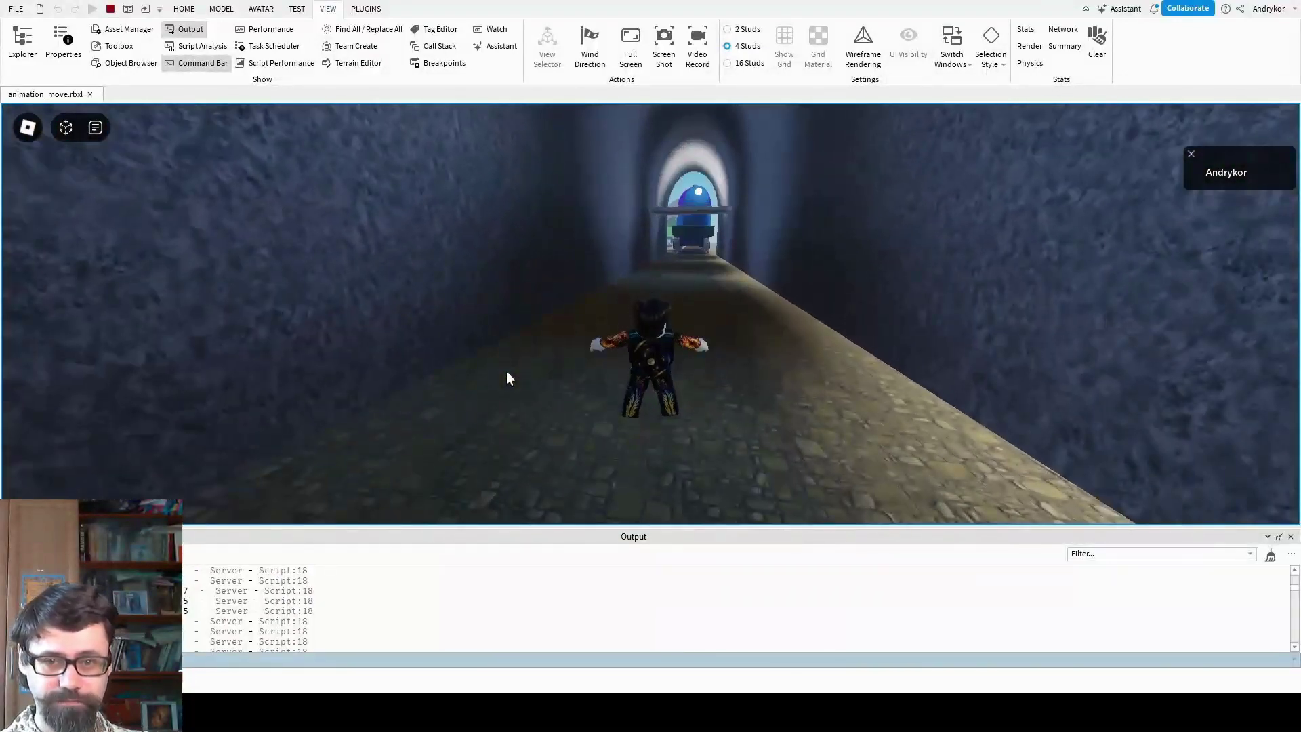
key(s)
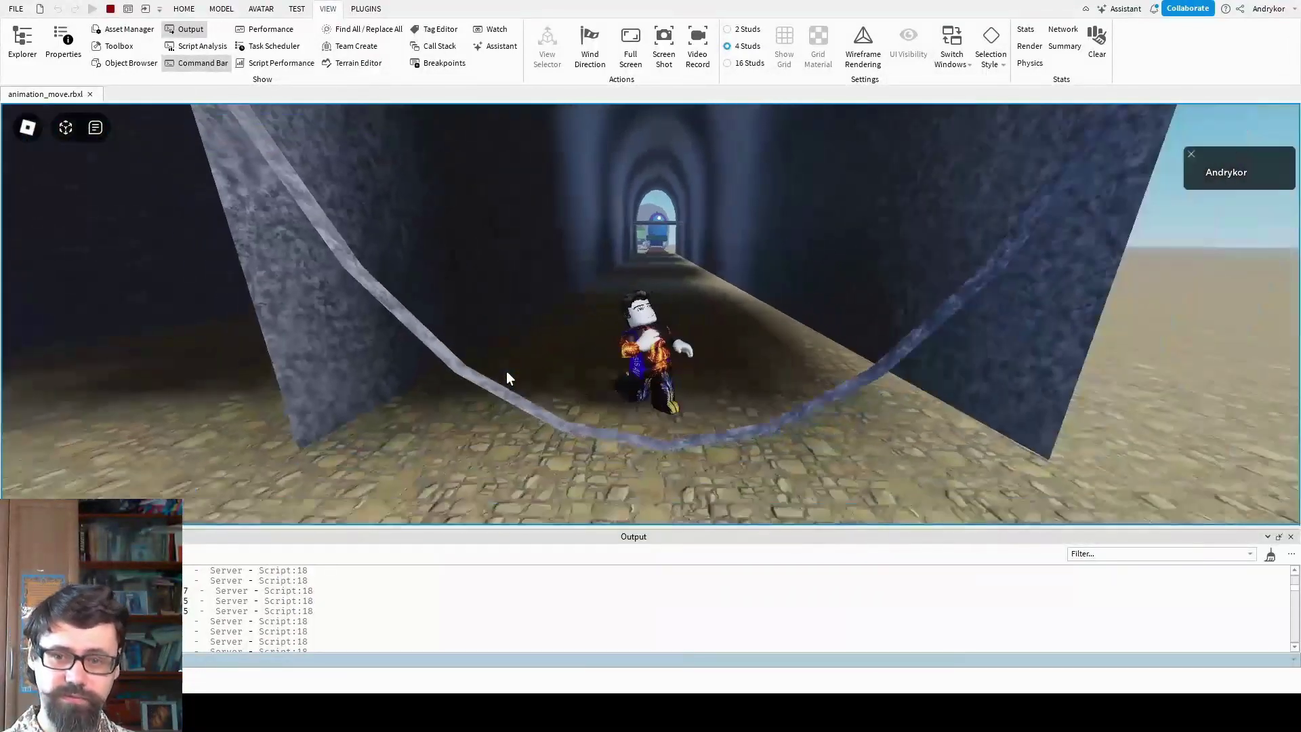
key(w)
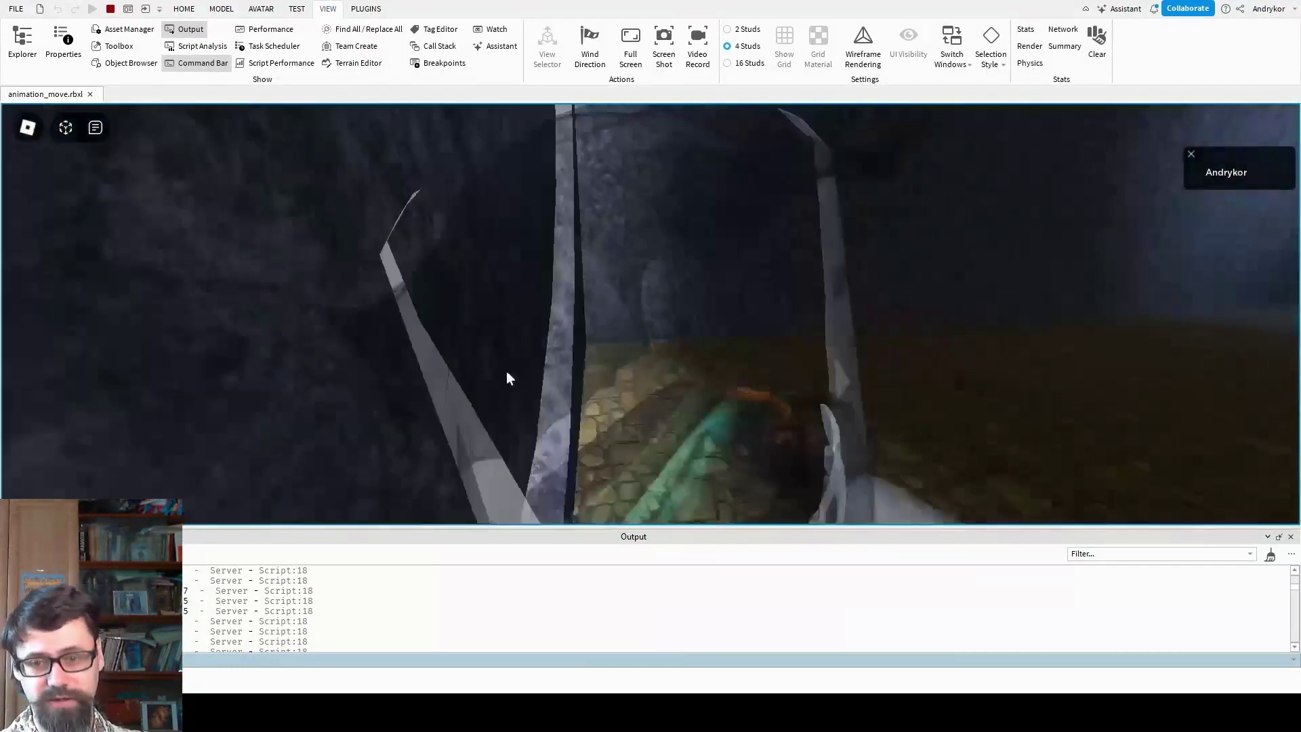
key(w)
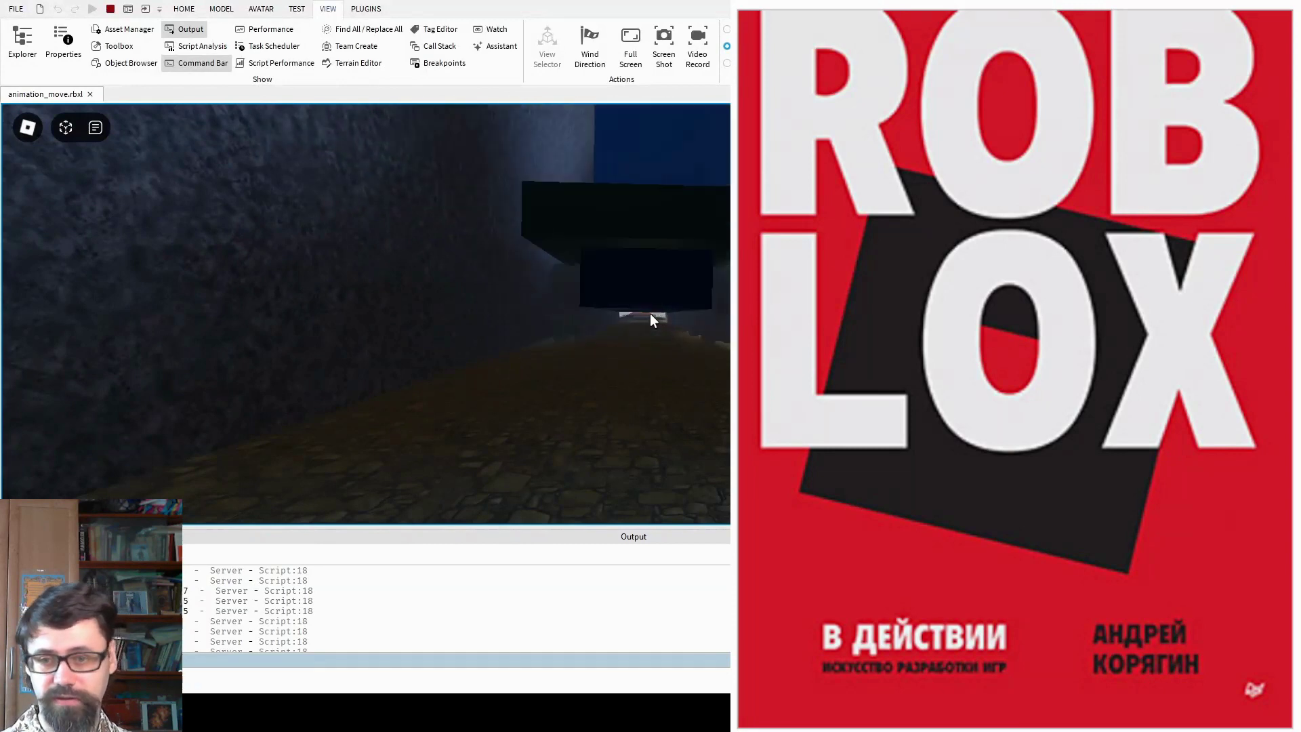
- Run down the tunnel to its far archway and out onto the daylight tracks
key(w)
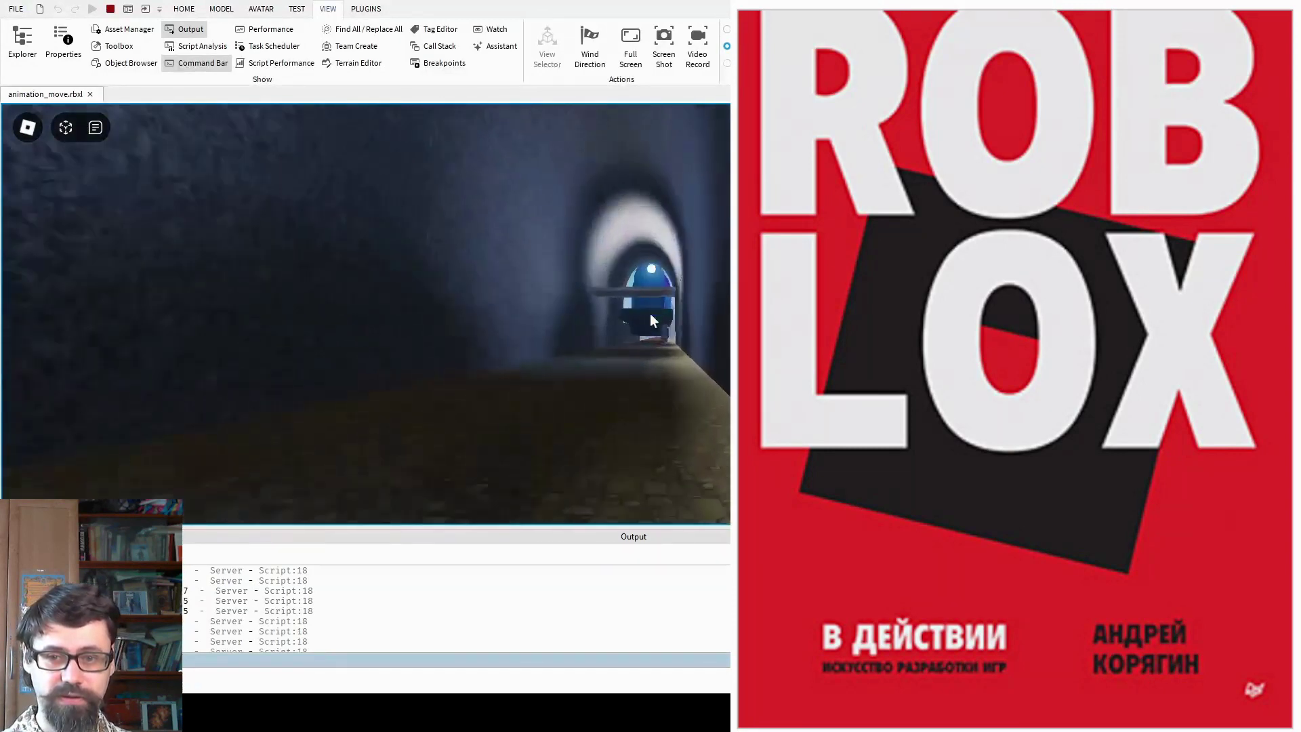
key(w)
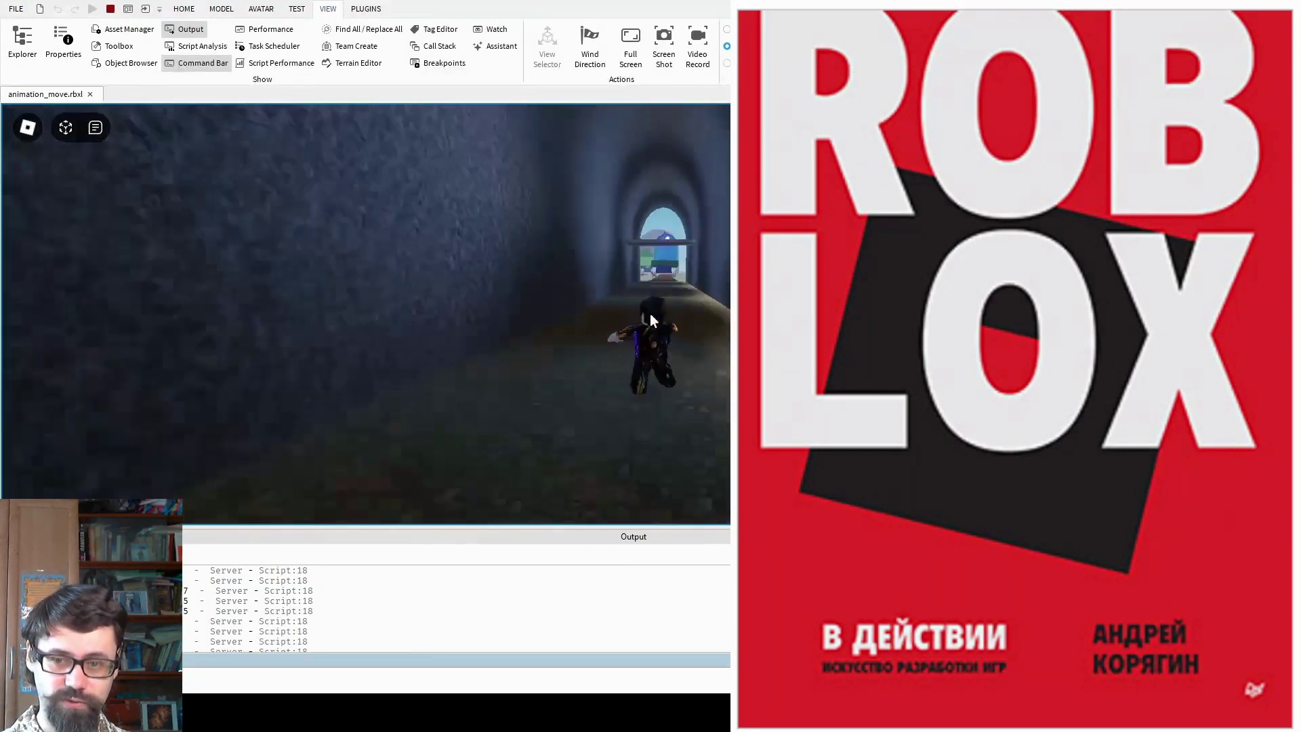
key(w)
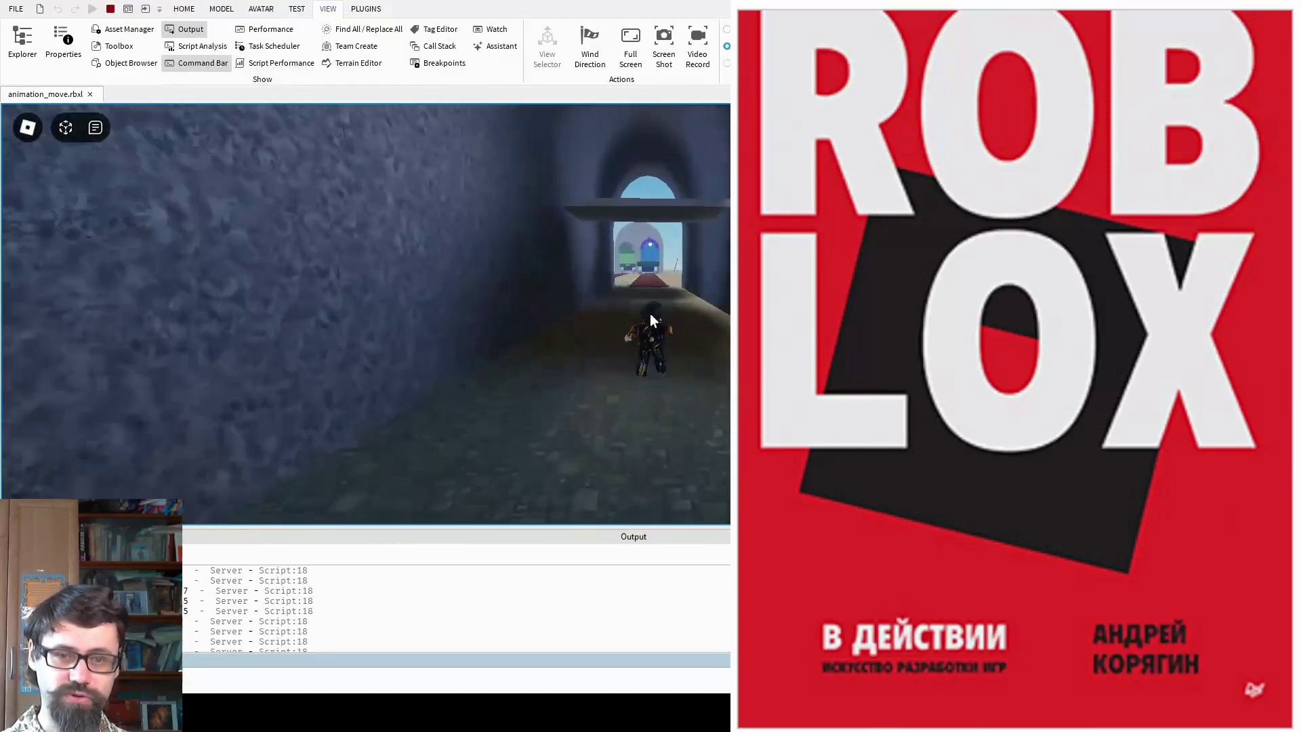
key(w)
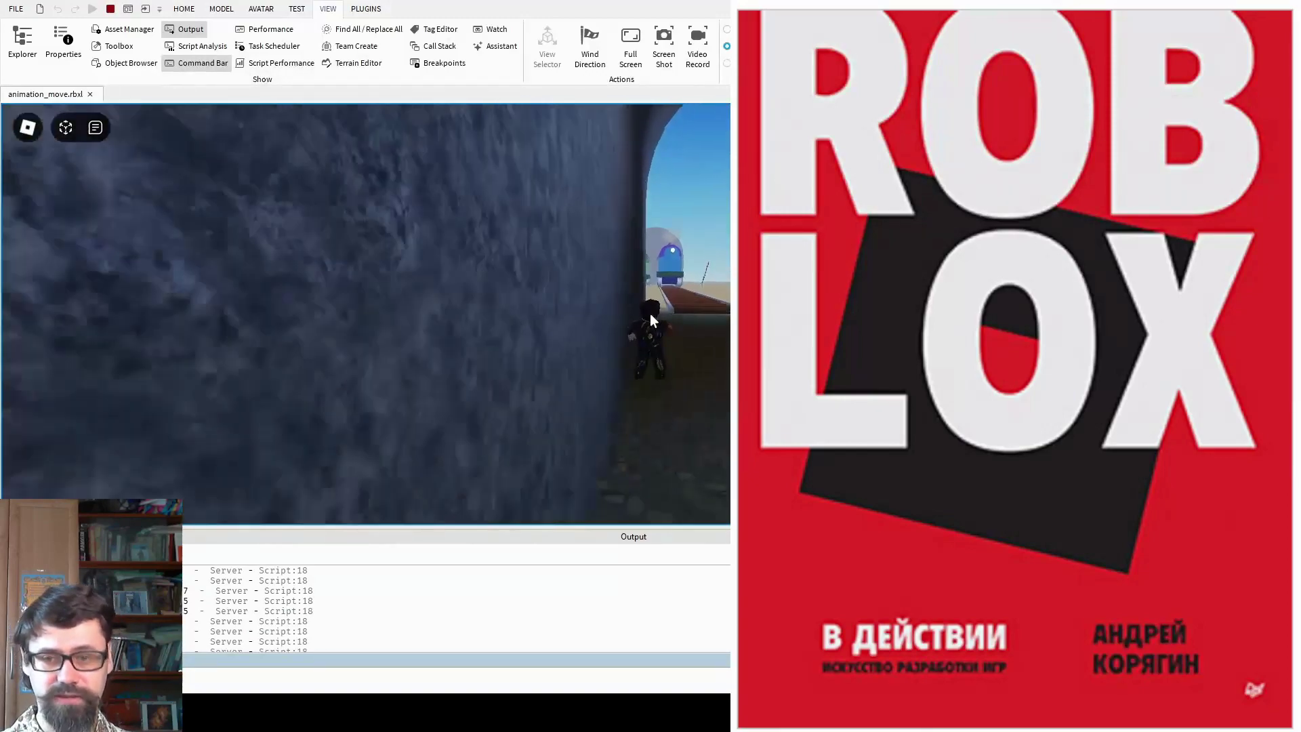
key(w)
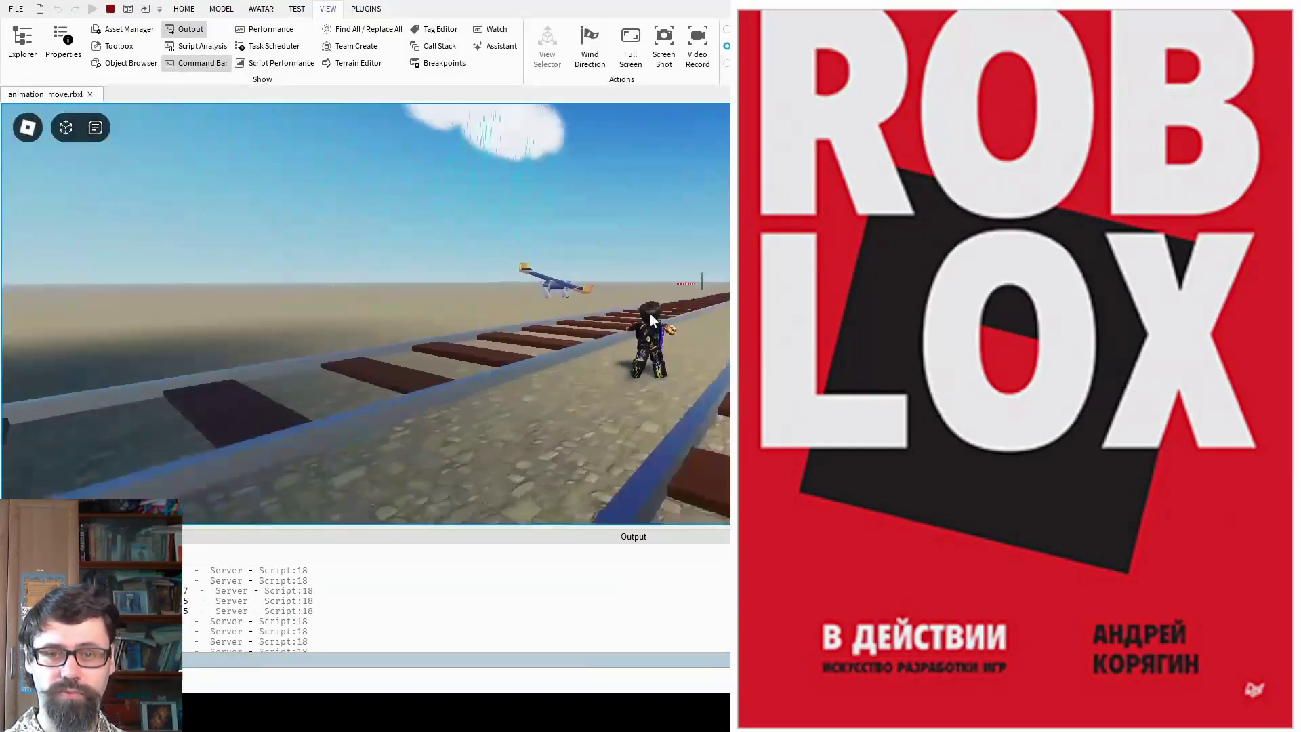
right_drag(649, 319, 649, 313)
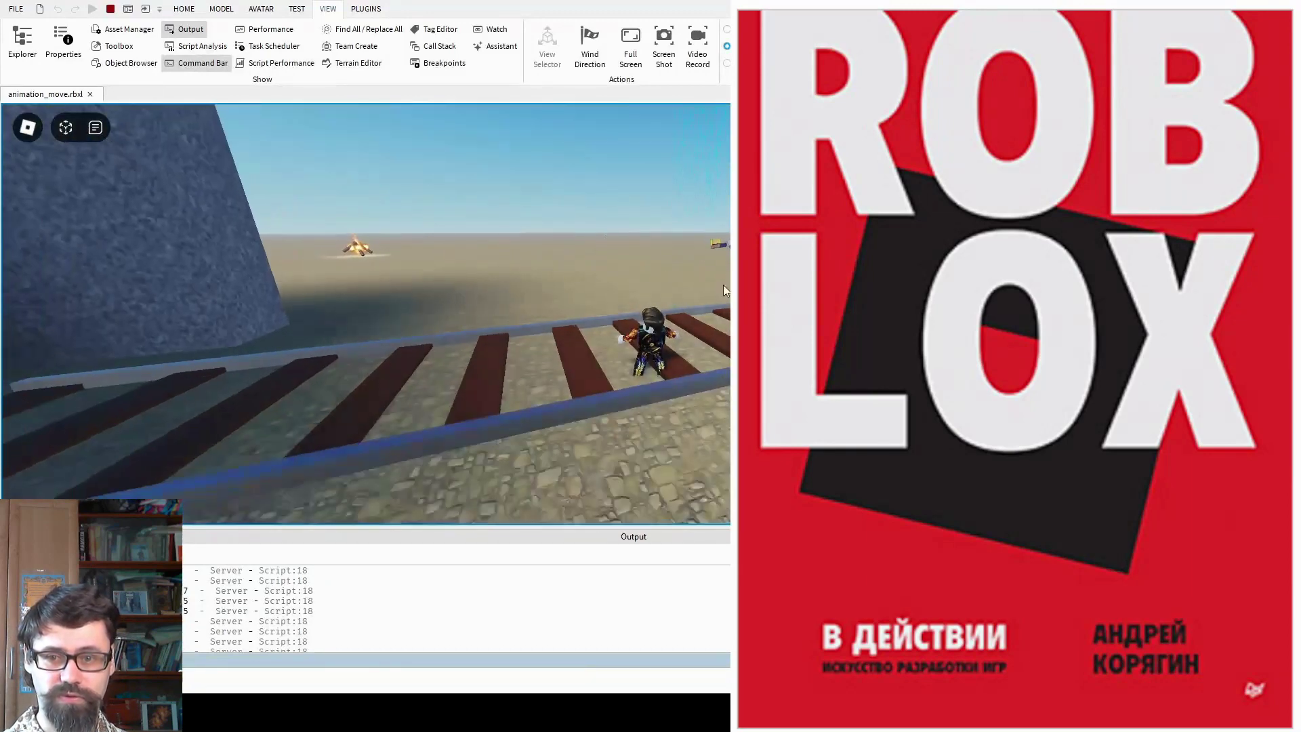